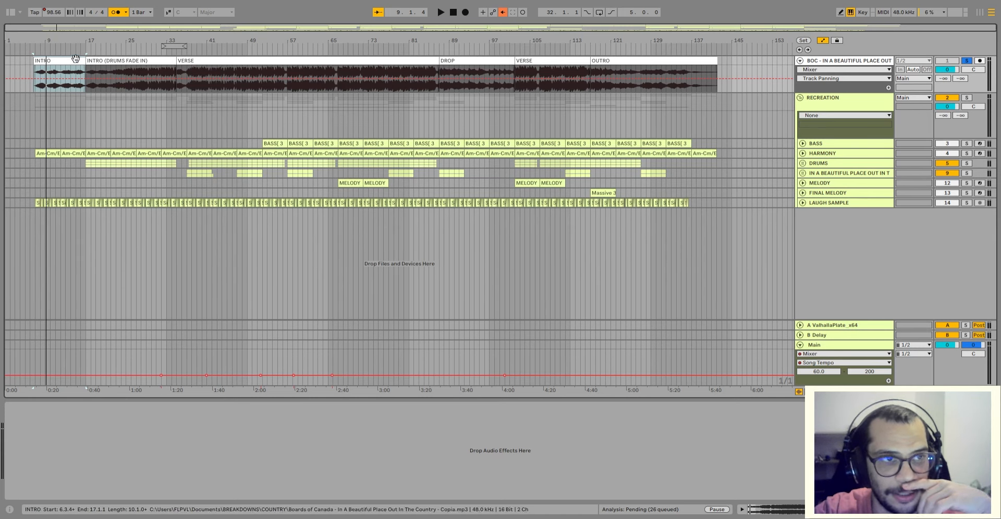
- Highlight the song tempo automation on the Main track from bar 16 to bar 141
drag(81, 356, 265, 359)
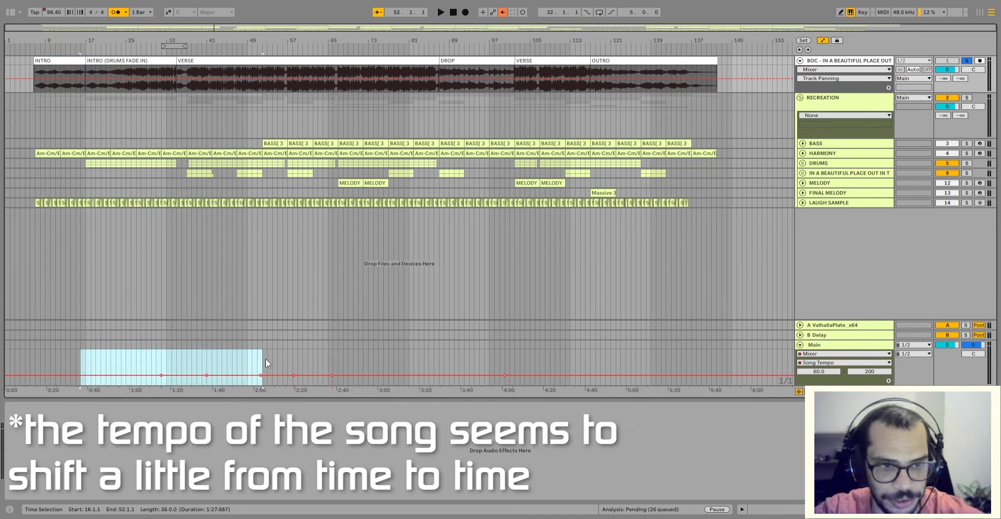
drag(363, 357, 711, 340)
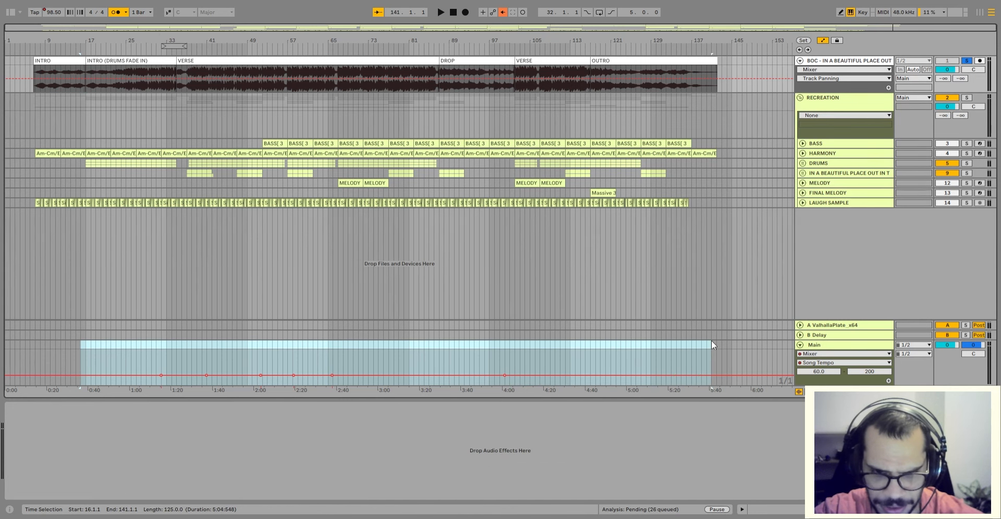
- Play the reference track's INTRO section and its INTRO (DRUMS FADE IN) section from bar 17, and stop playback
click(82, 59)
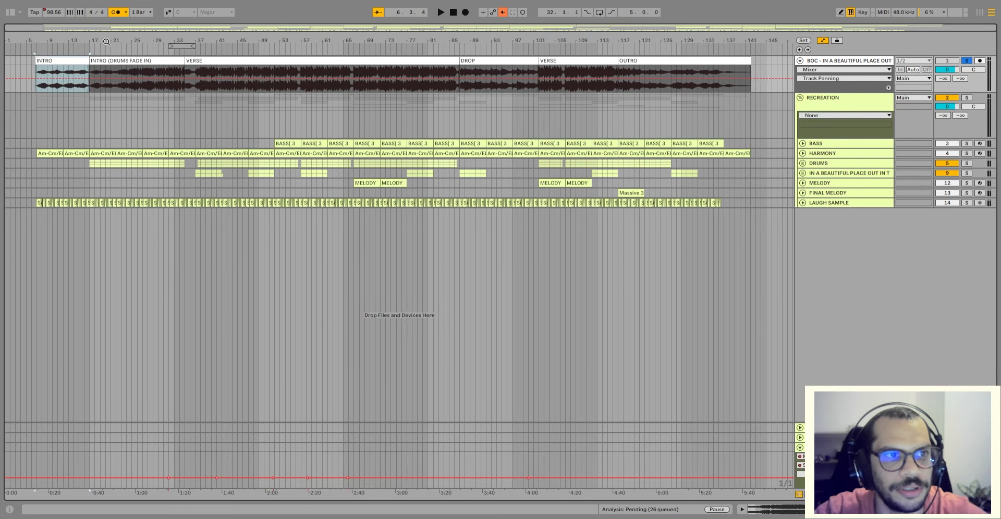
key(space)
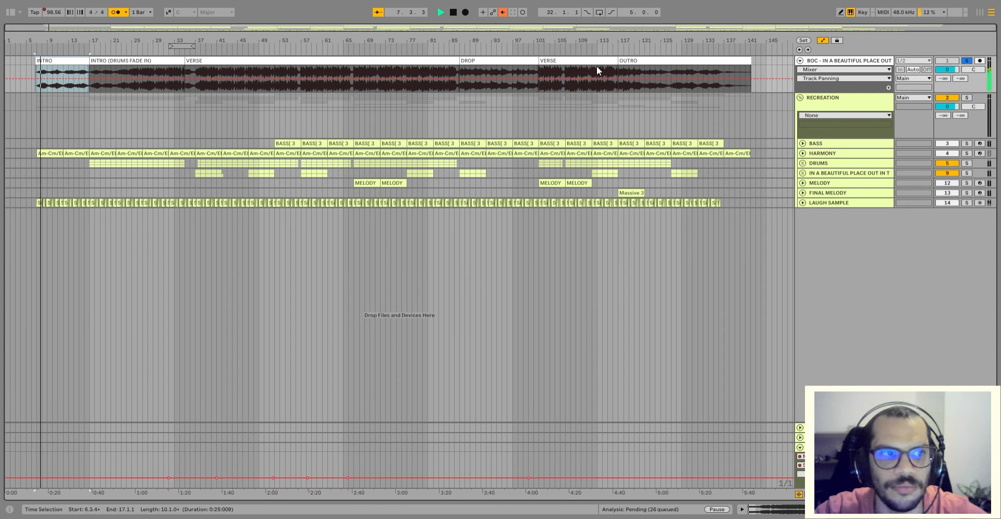
click(141, 58)
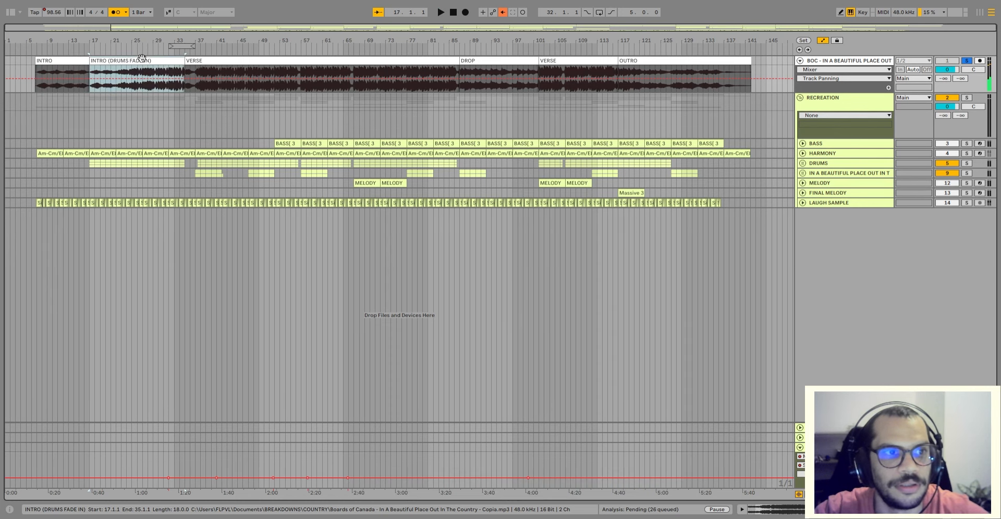
key(space)
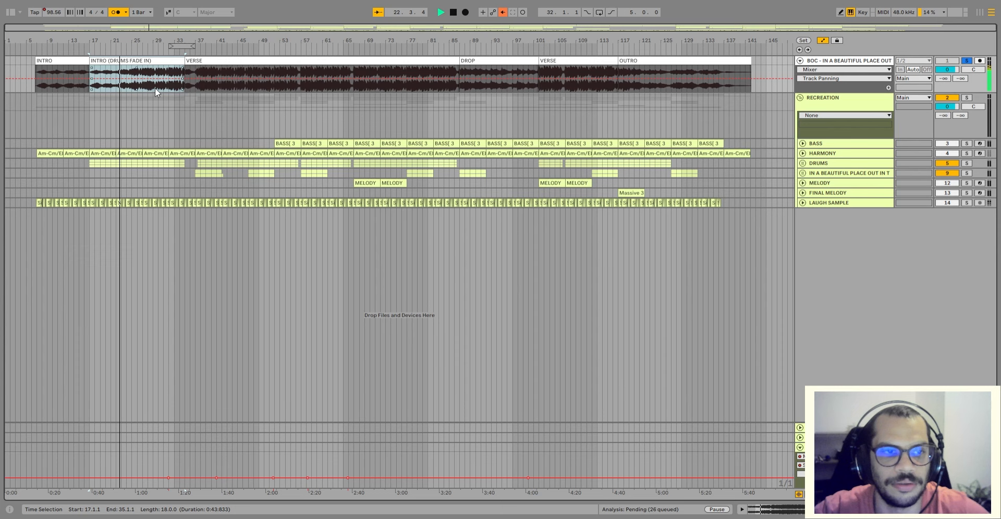
key(space)
- Point out the reference track's first VERSE section together with the bass clips and the first melody clip that fall within it
click(163, 163)
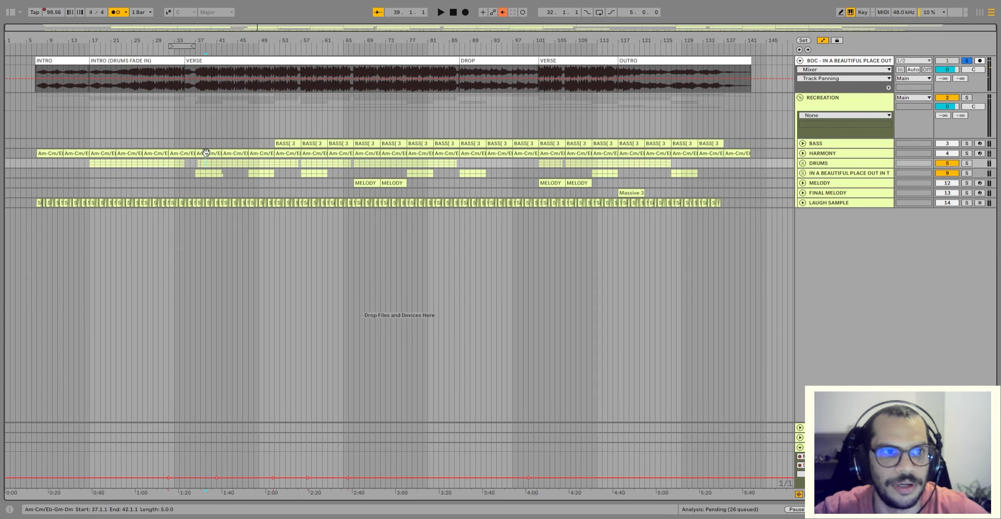
click(204, 62)
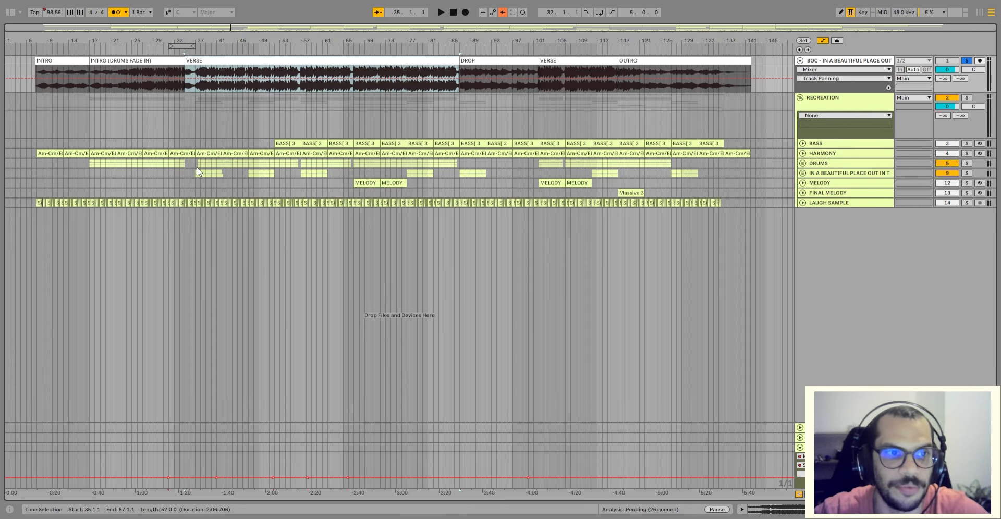
click(285, 143)
drag(269, 144, 415, 154)
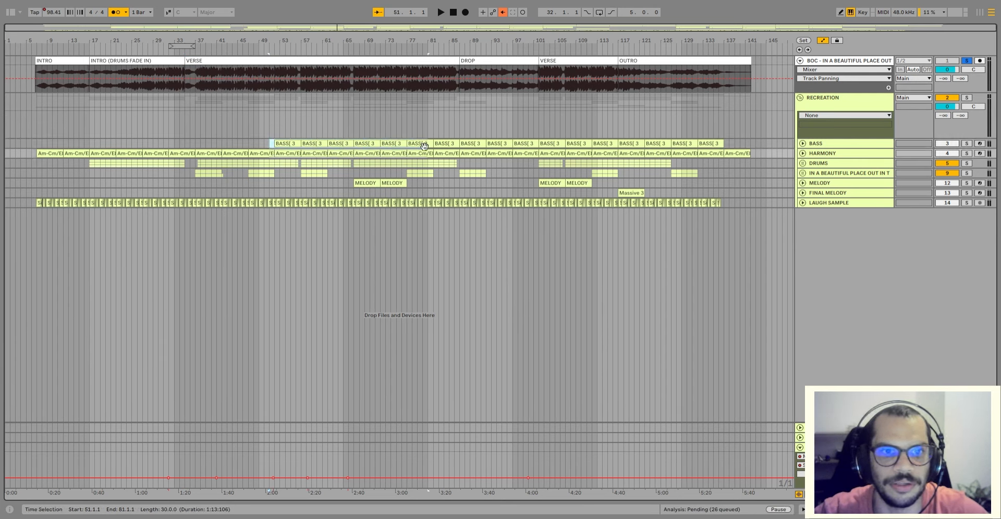
click(423, 143)
click(372, 183)
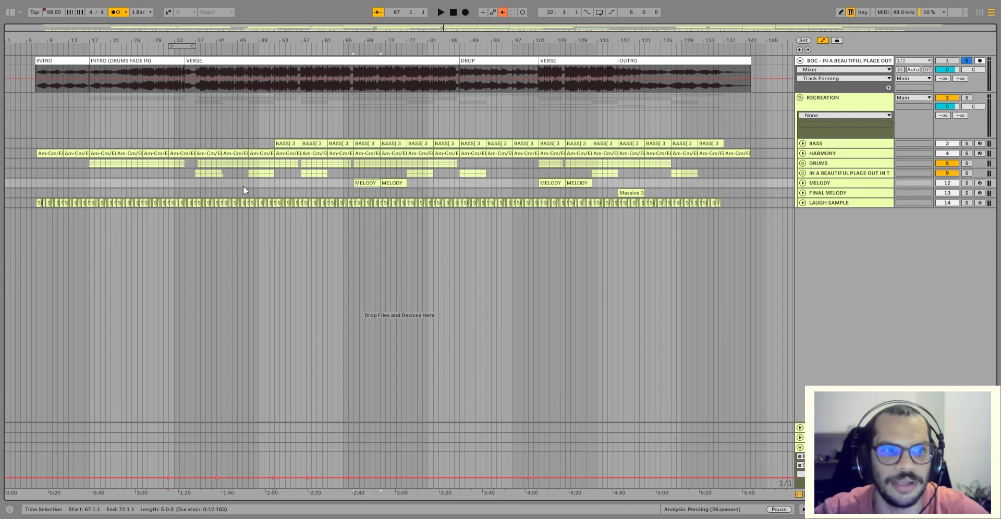
- Play the first VERSE section of the reference track from bar 35 and select the harmony clip at bar 37
click(204, 60)
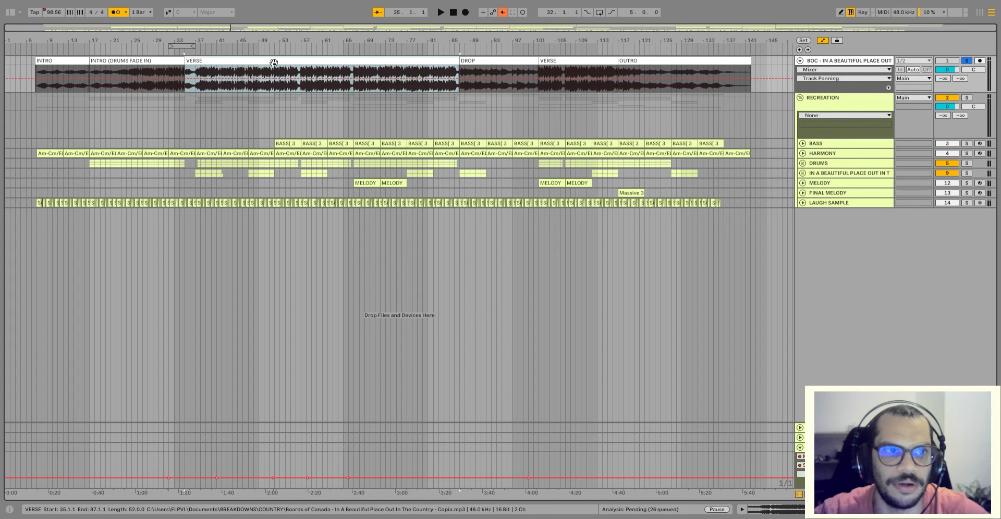
key(space)
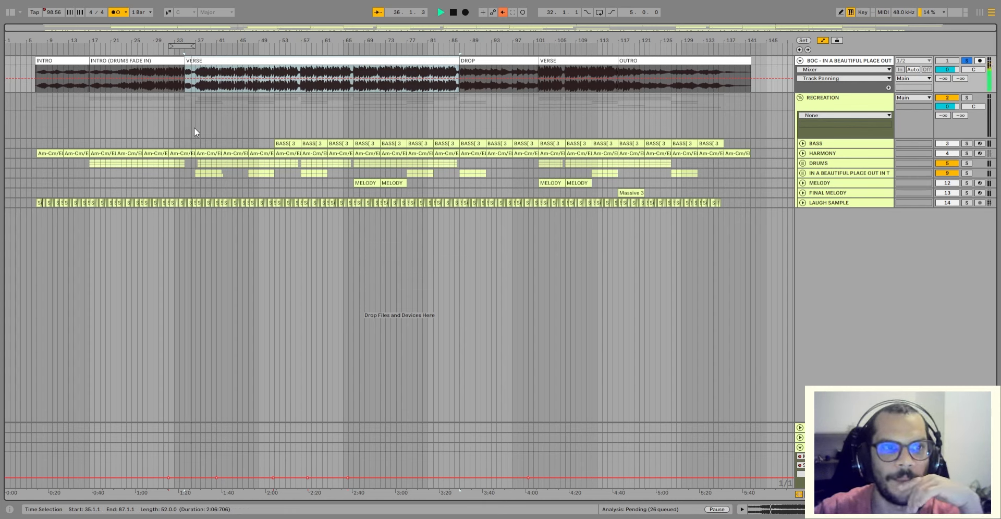
click(202, 153)
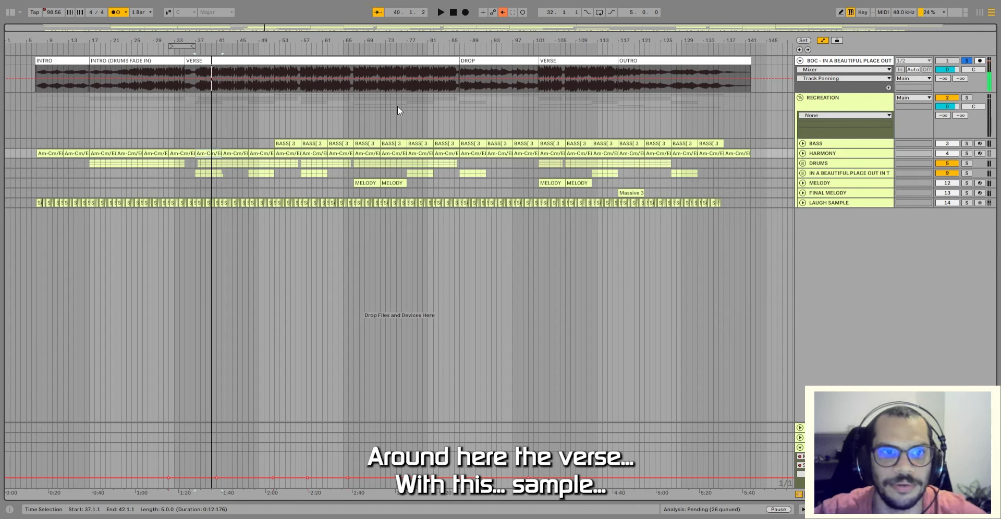
- Play the arrangement from the first bass clip at bar 52
click(282, 143)
key(space)
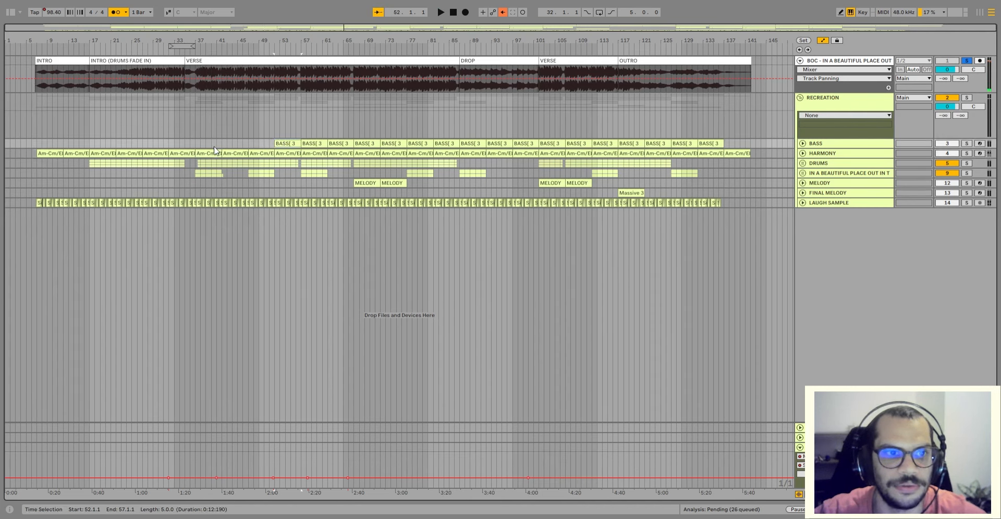
key(space)
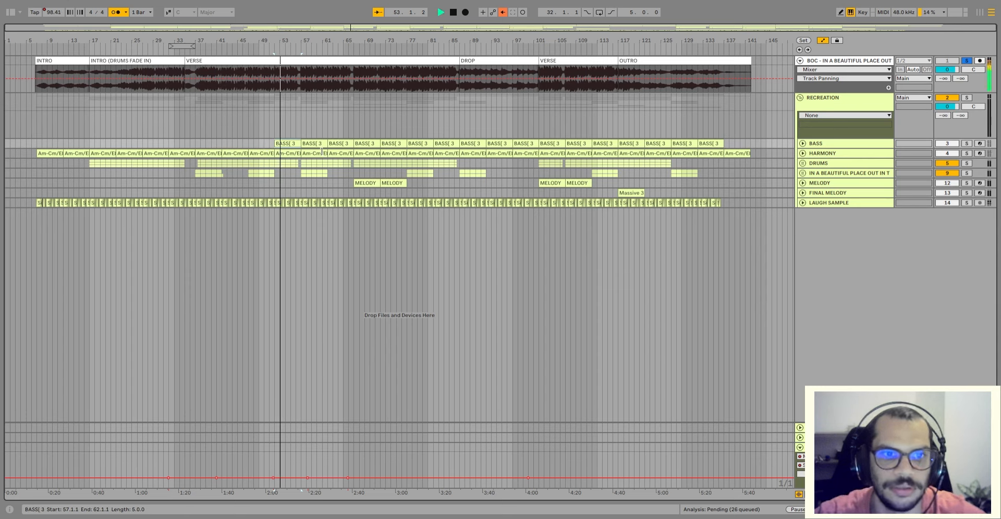
- Play the arrangement from the first melody clip at bar 67, and stop playback
click(373, 186)
key(space)
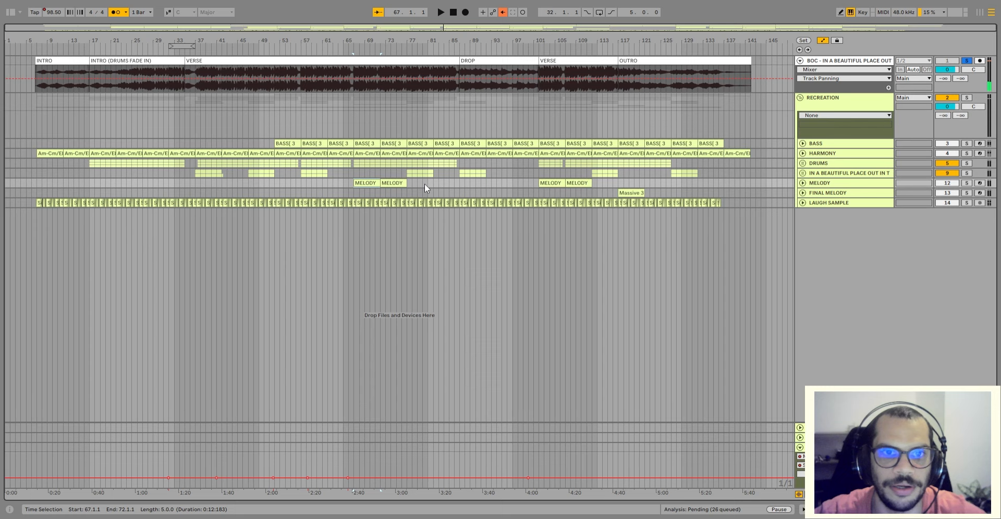
key(space)
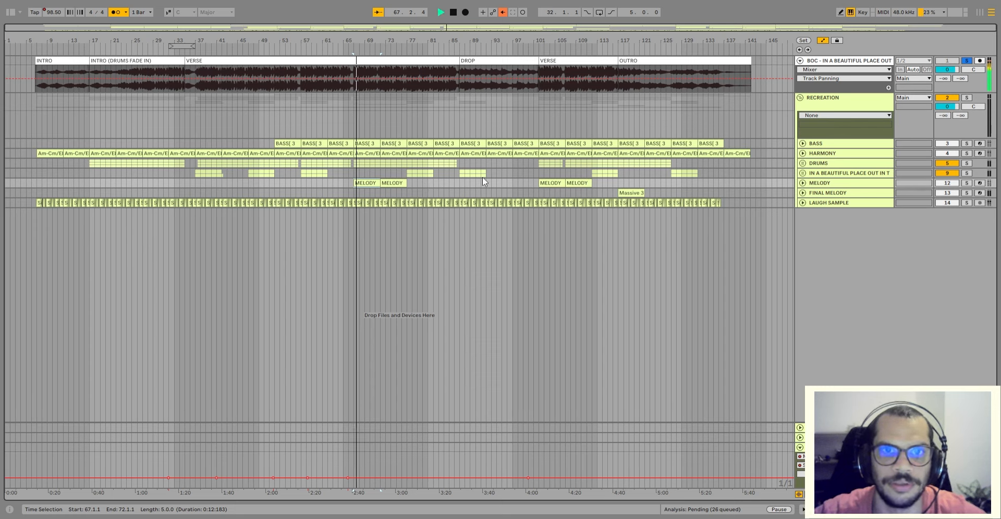
key(space)
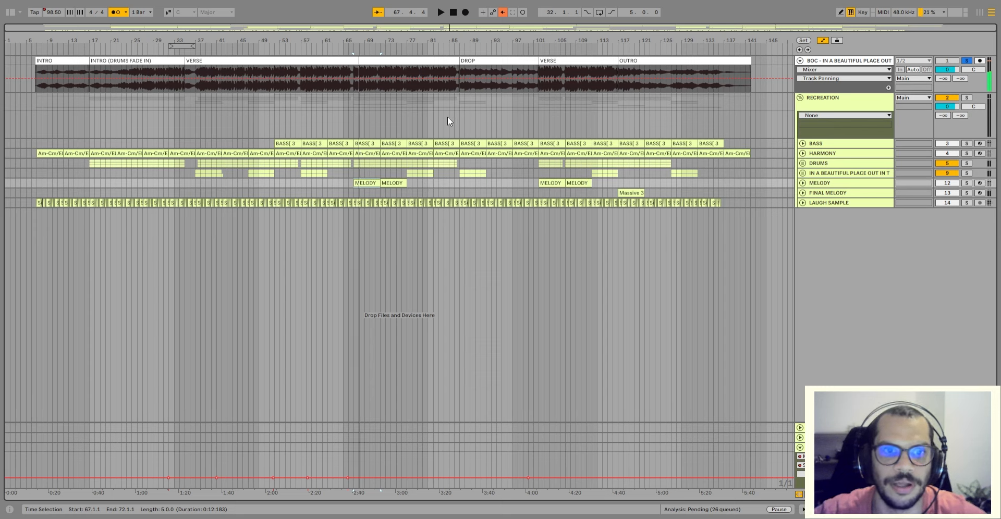
- Play the reference track's DROP section from bar 87 and its second VERSE section from bar 102
click(417, 153)
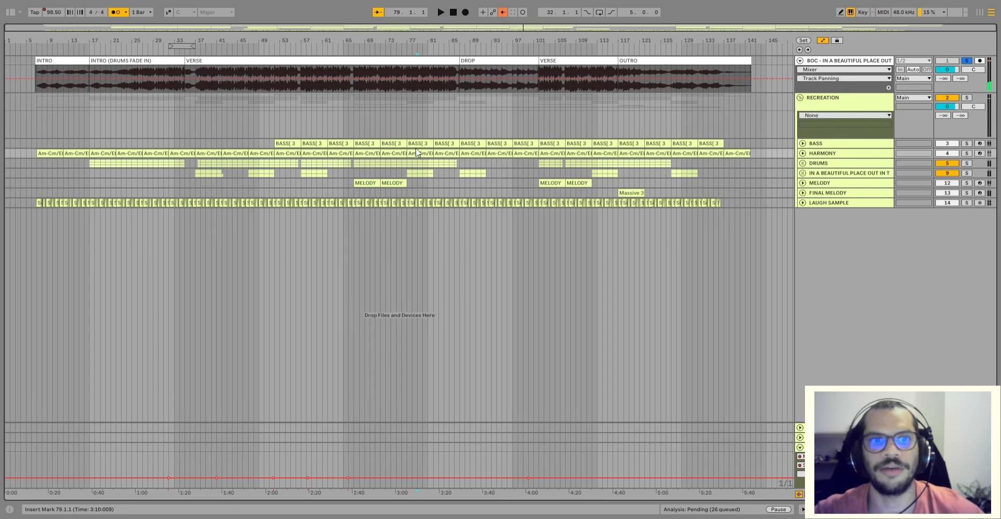
click(468, 60)
key(space)
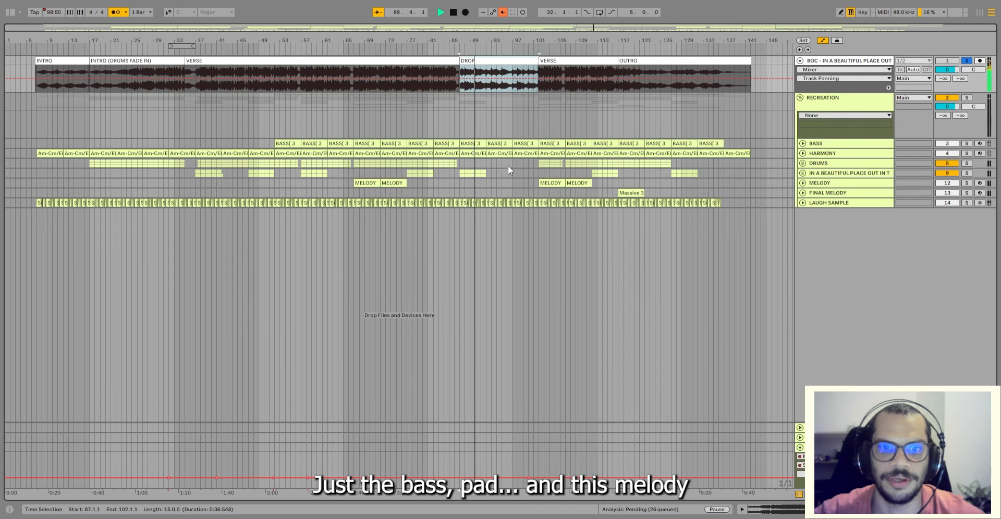
key(space)
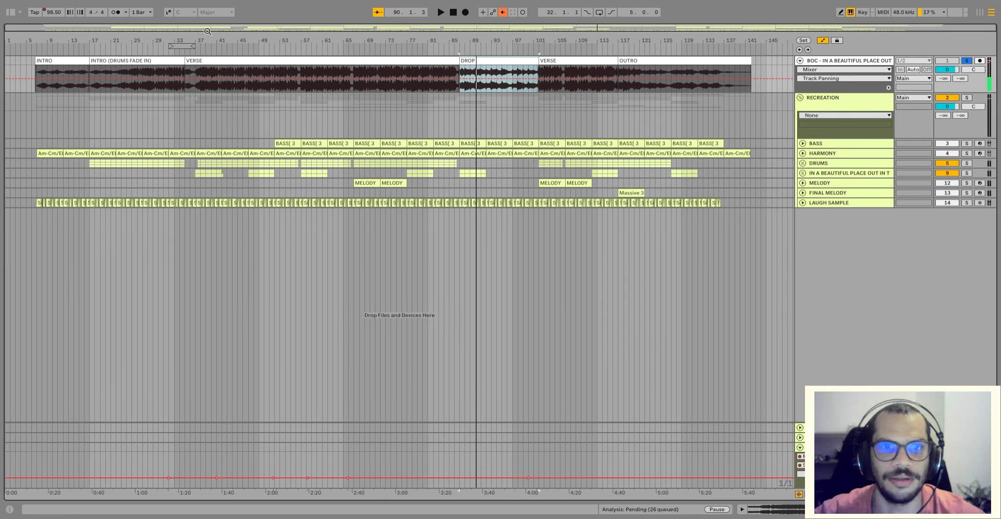
click(567, 67)
key(space)
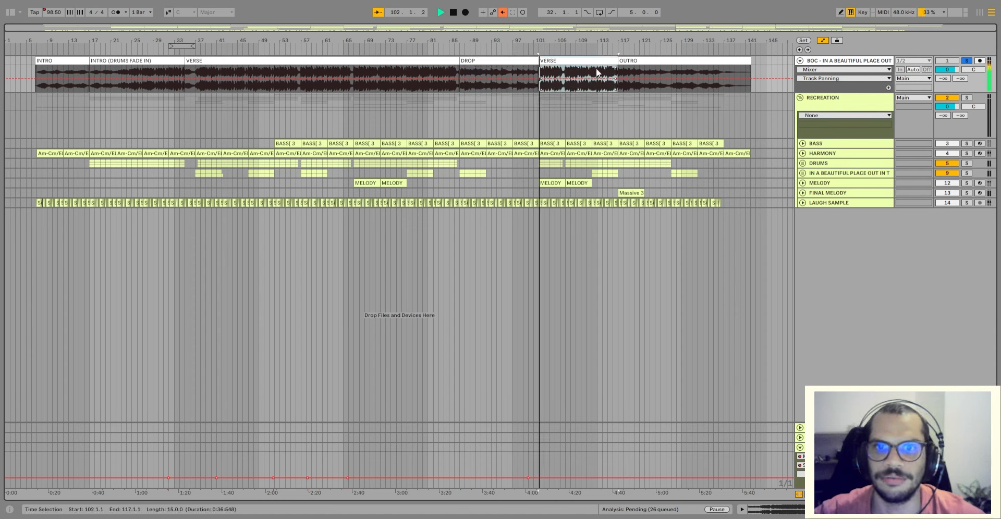
- Play the OUTRO section from bar 117, select the FINAL MELODY track's clip there, and stop playback
click(635, 66)
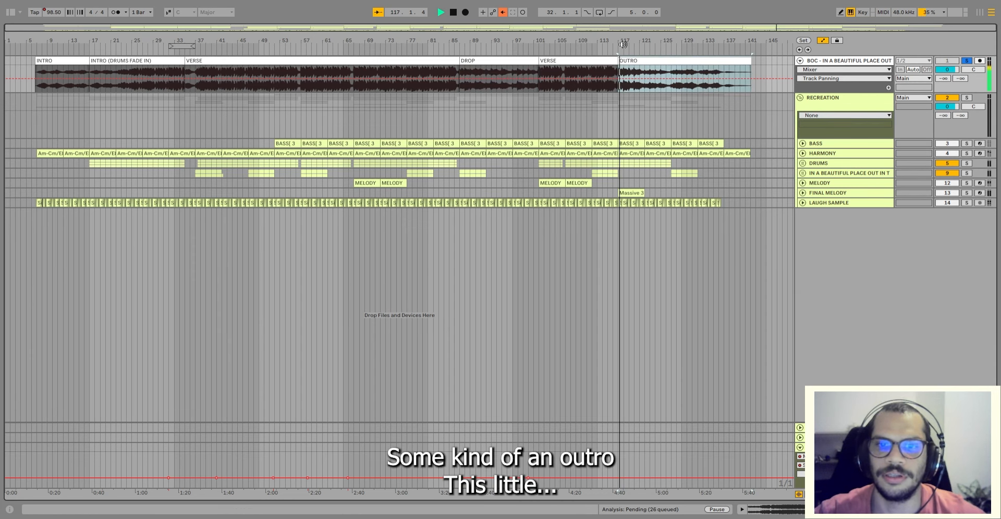
click(625, 197)
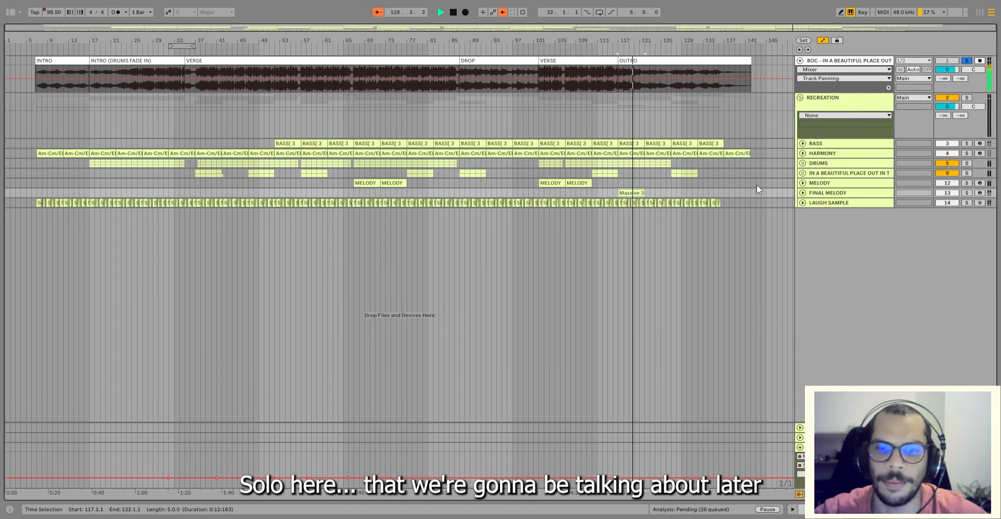
key(space)
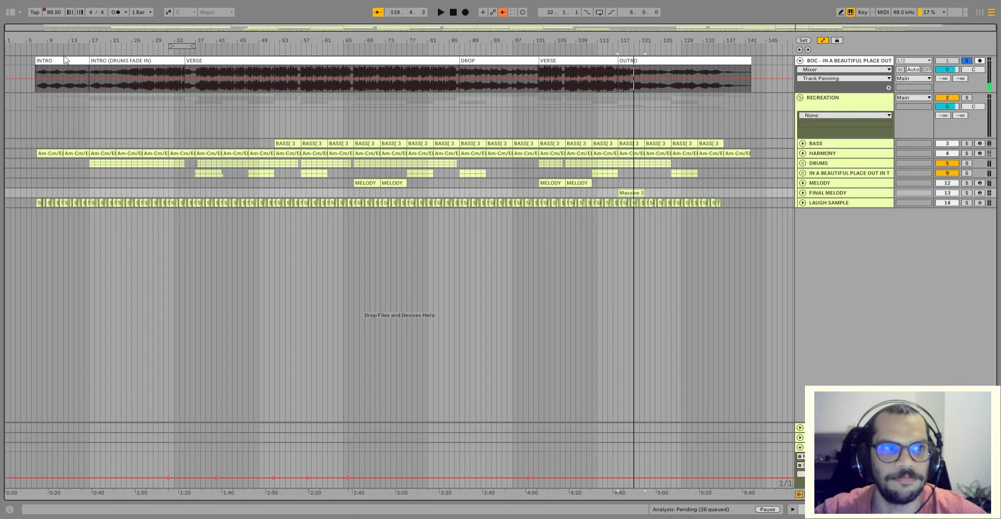
- Select the reference audio from the start of INTRO to bar 37, followed by the verse range from bar 37 to bar 87
click(68, 60)
shift+click(121, 61)
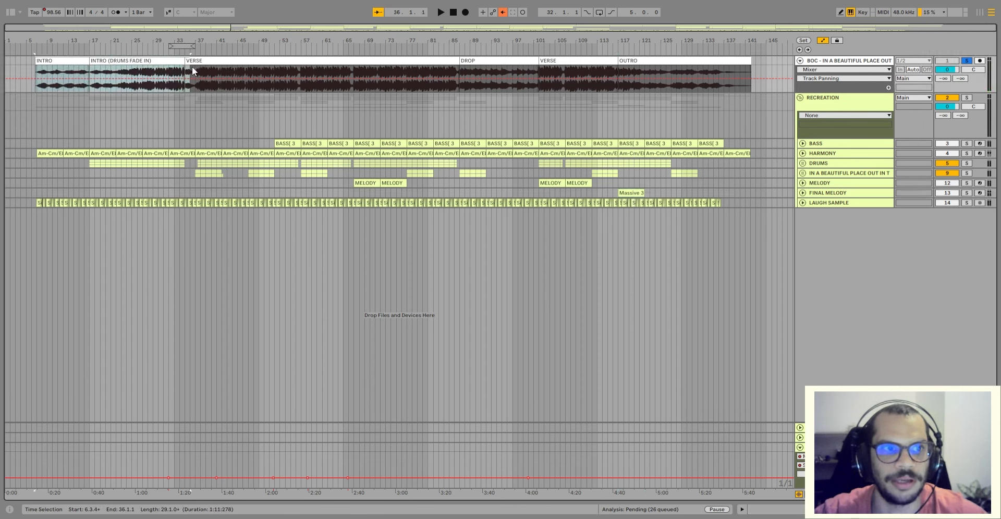
drag(192, 67, 196, 68)
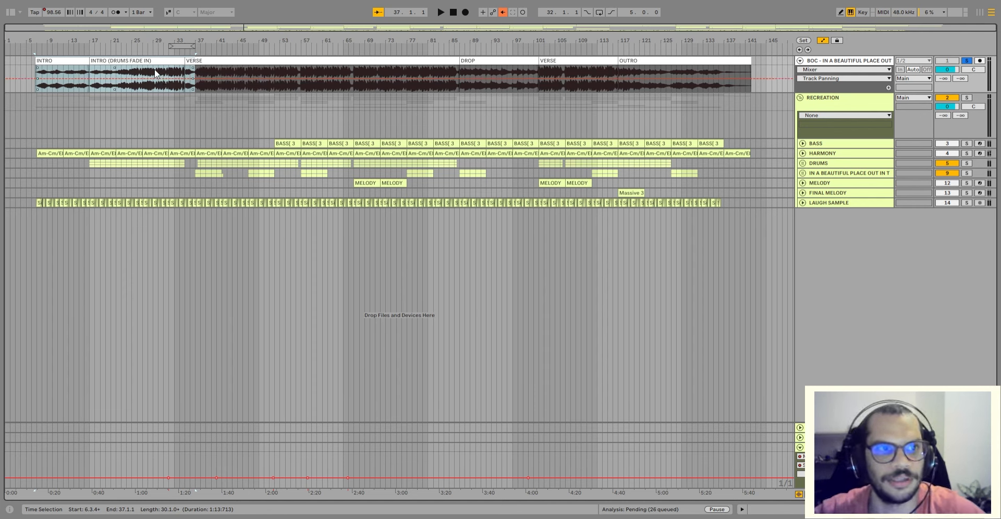
drag(198, 82, 301, 78)
drag(420, 77, 463, 74)
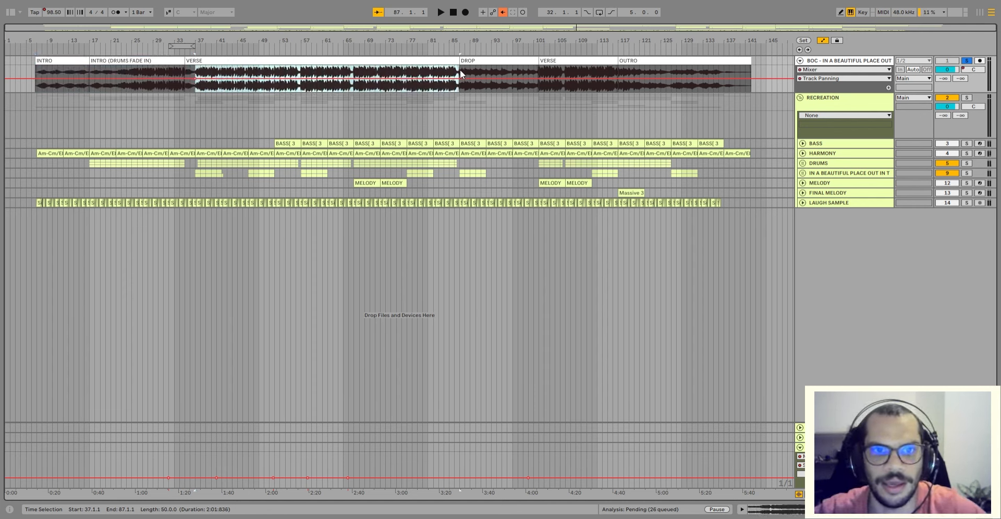
- Select the DROP, second VERSE and OUTRO sections of the reference track one after another
click(524, 57)
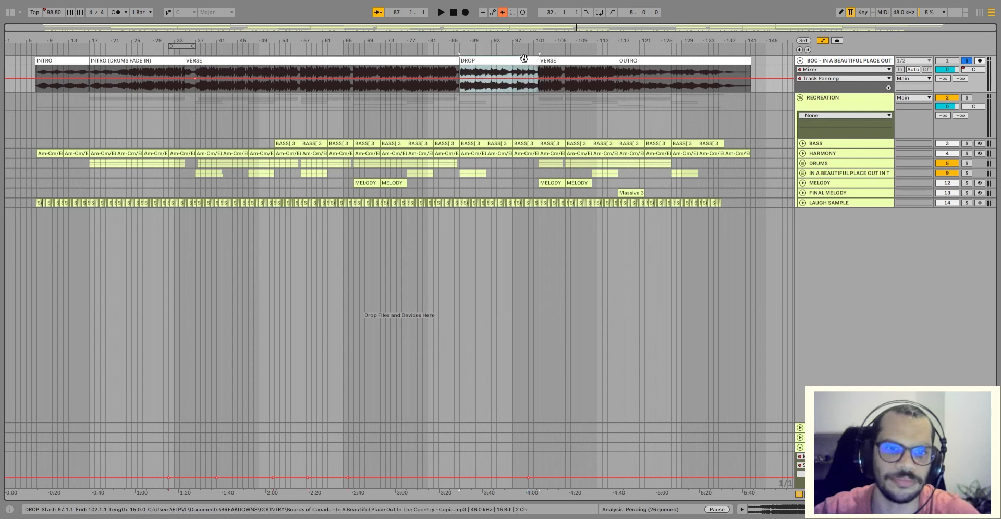
click(570, 61)
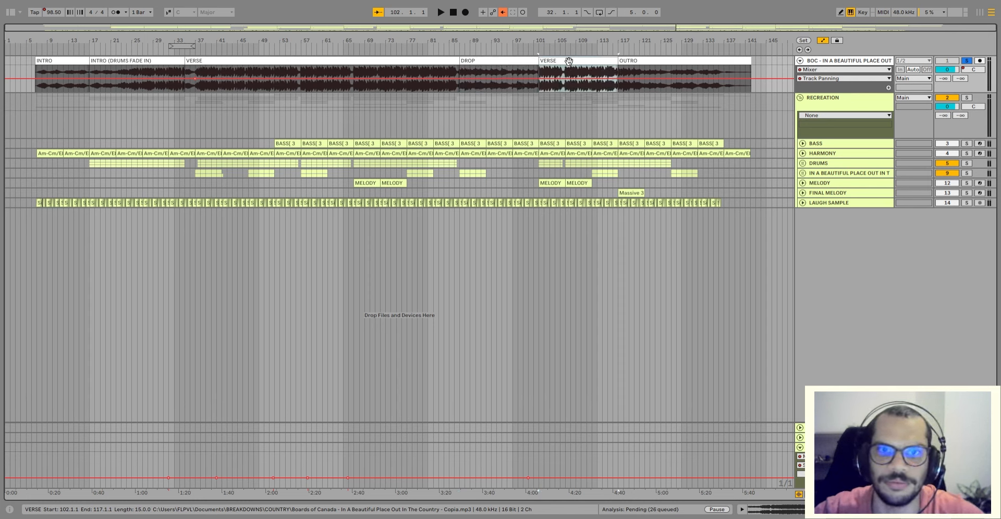
click(651, 61)
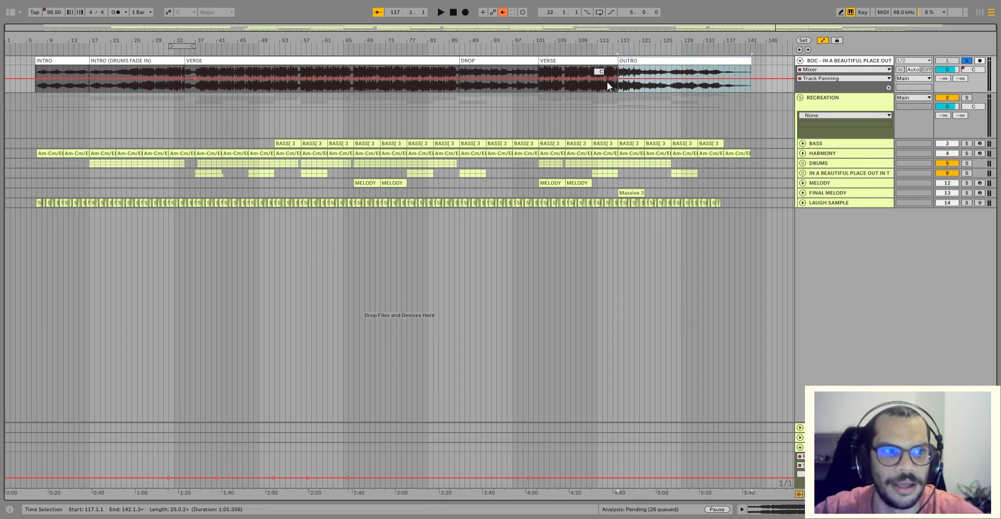
- Open the first HARMONY clip at bar 7 in the note editor and examine its chord notes
click(59, 153)
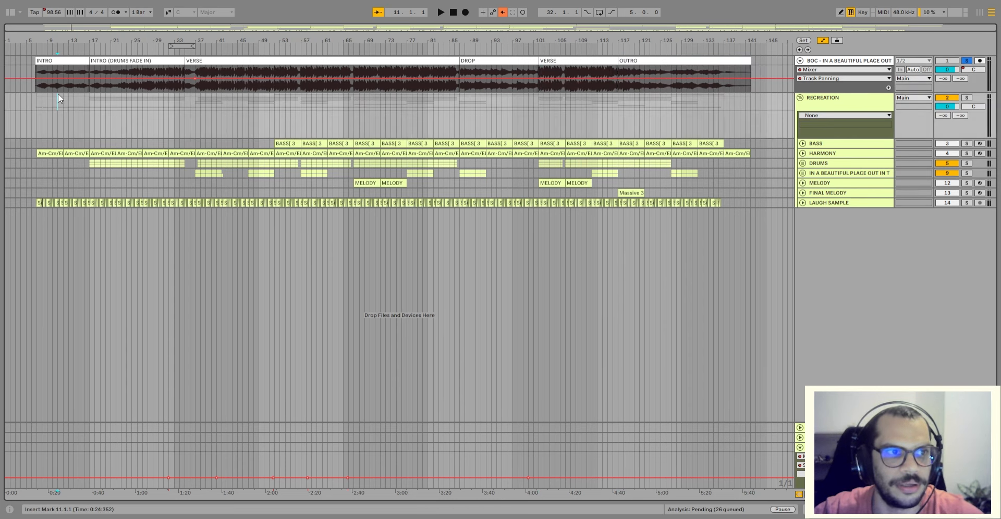
click(73, 152)
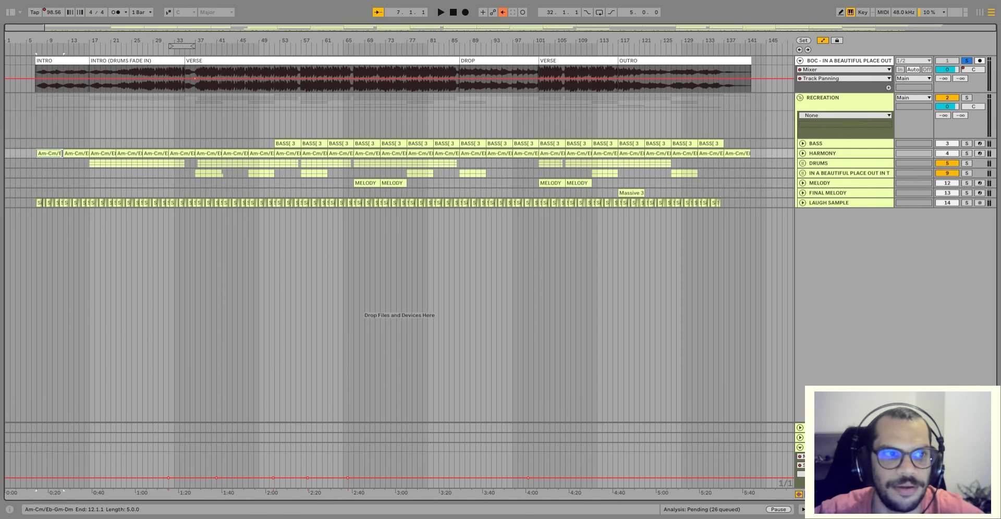
double_click(53, 151)
scroll(386, 393, down, 2)
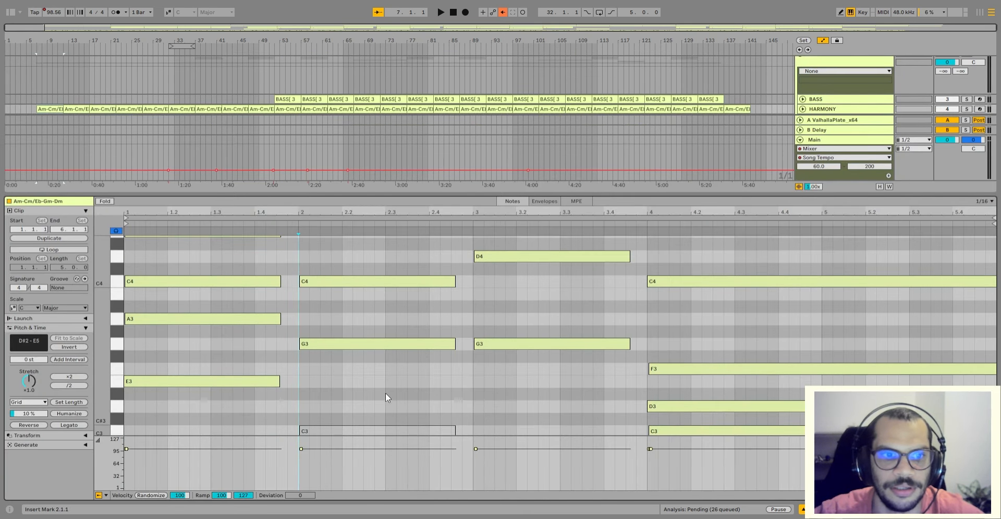
scroll(383, 361, up, 3)
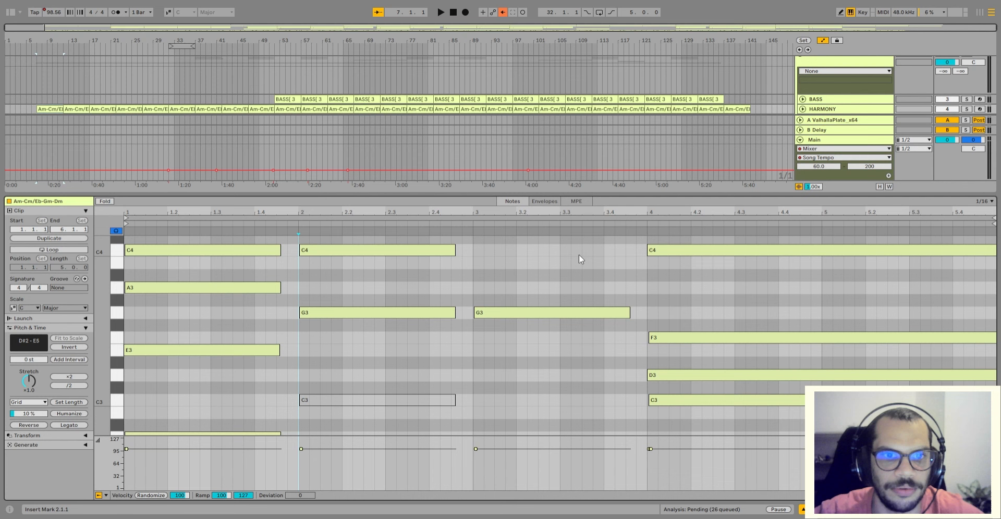
- Close the note editor, select the INTRO section of the reference track, and play it from the start
click(805, 509)
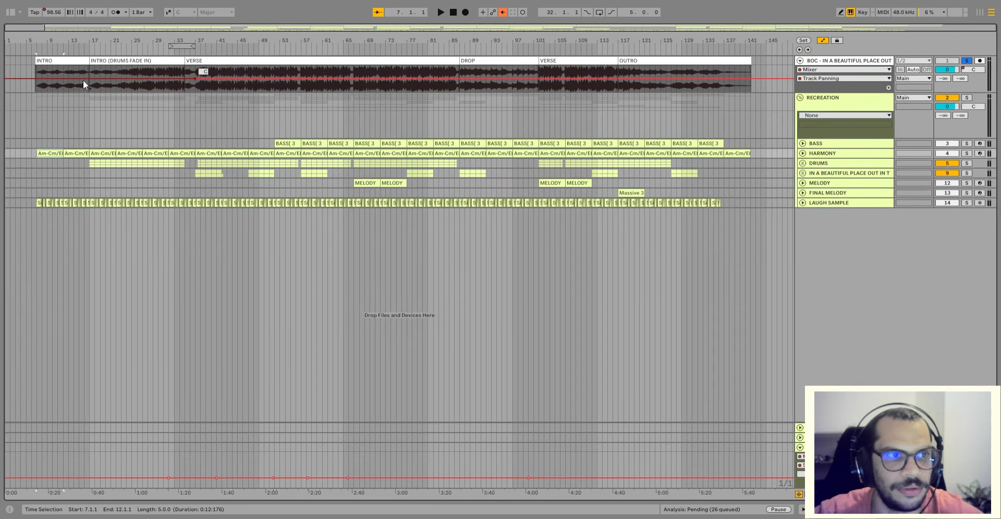
click(72, 61)
scroll(72, 61, up, 2)
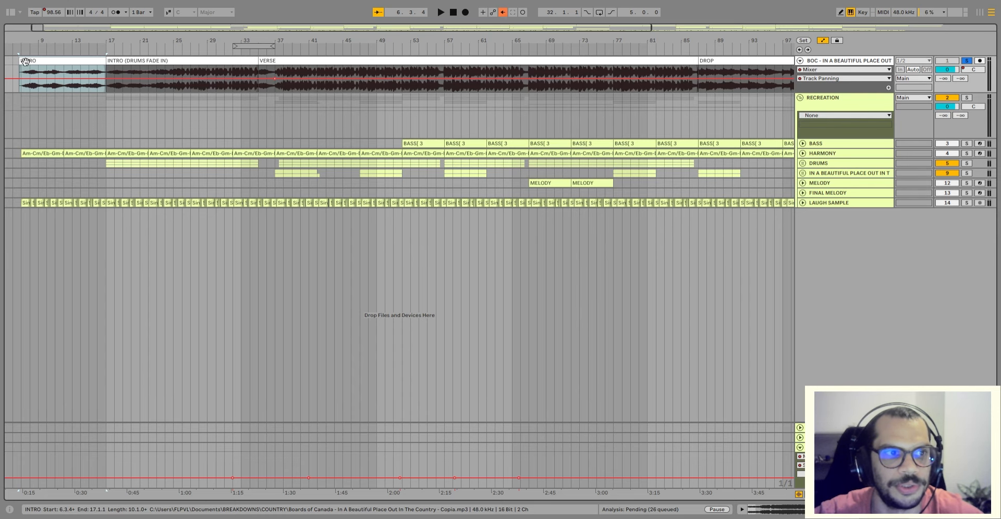
click(25, 61)
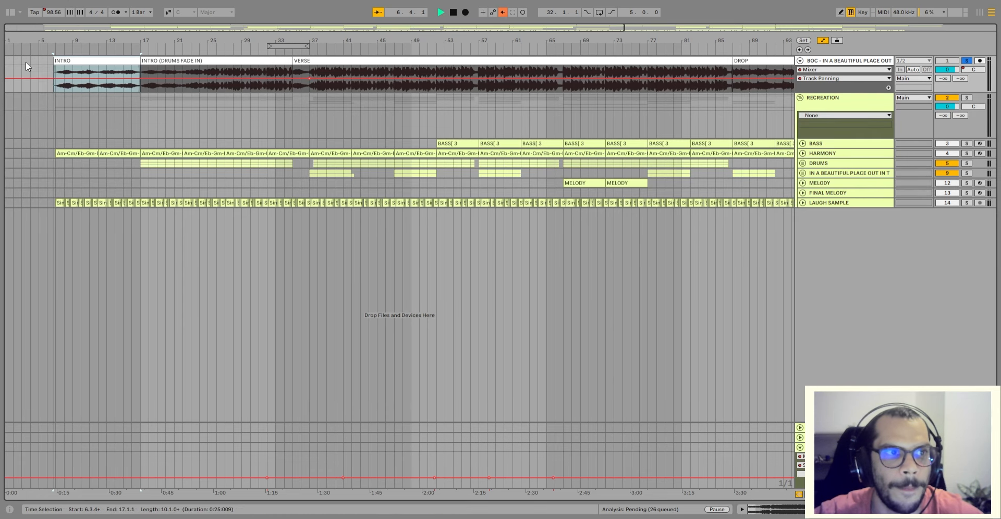
key(space)
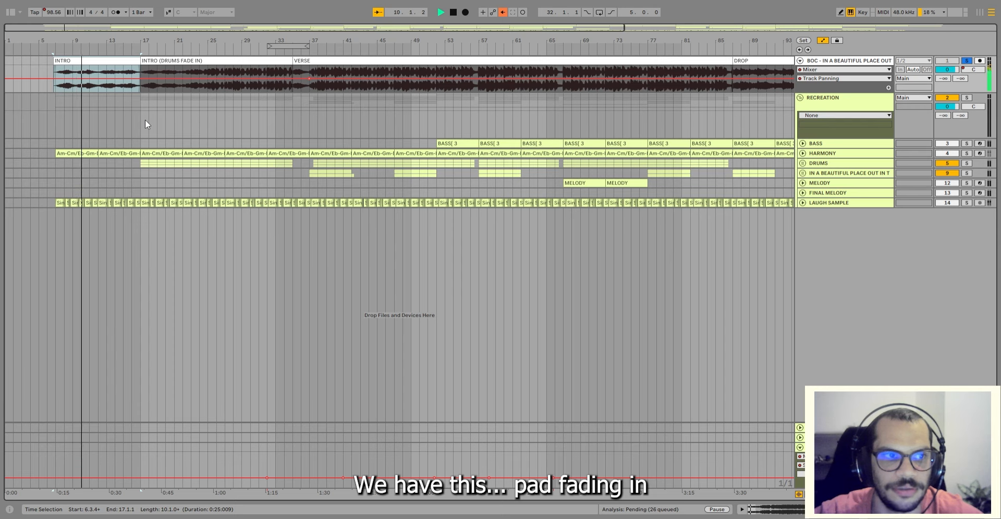
- Select the LAUGH SAMPLE clips from the start of INTRO to bar 17 during playback, and stop playback
click(57, 202)
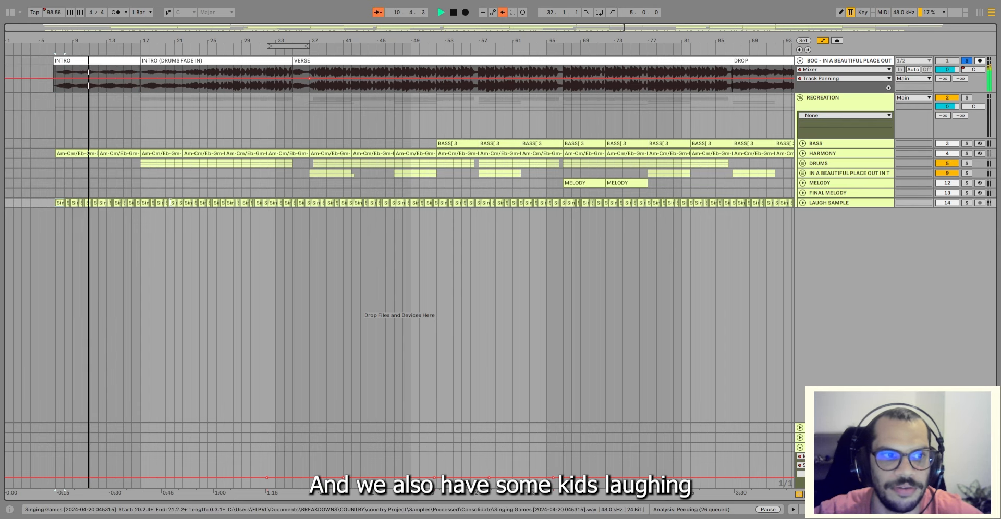
shift+click(138, 203)
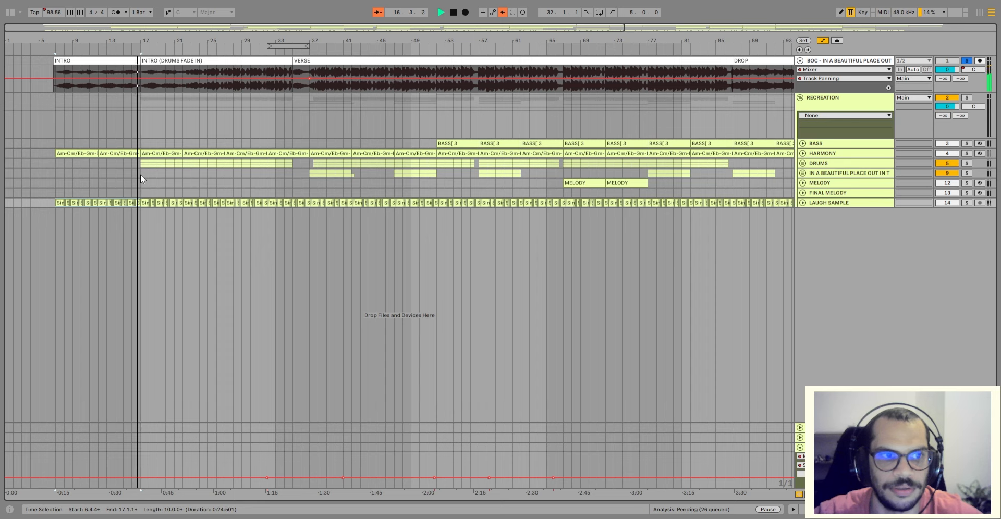
key(space)
click(138, 199)
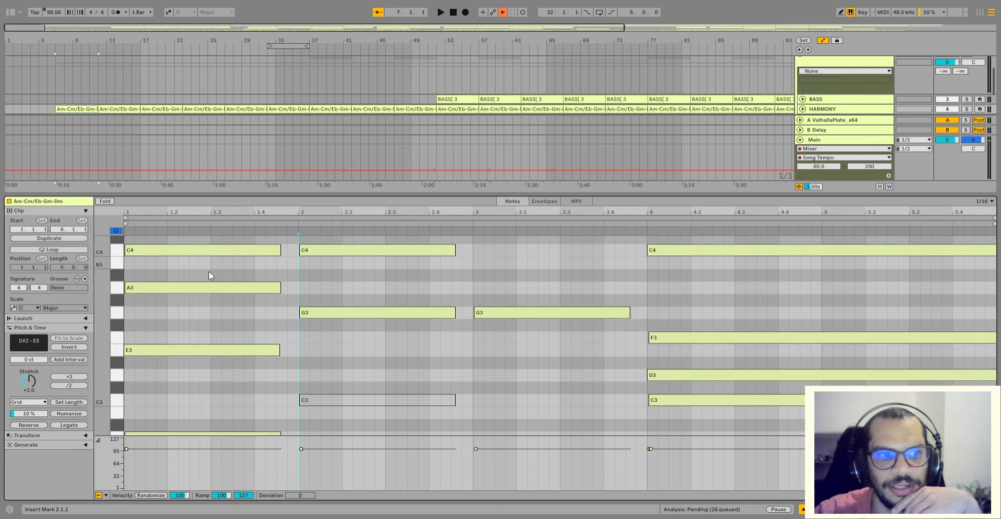
- Examine the chord notes of the first HARMONY clip in the note editor, from C4 down to the bass notes
scroll(247, 318, down, 3)
scroll(323, 319, up, 2)
scroll(271, 295, down, 3)
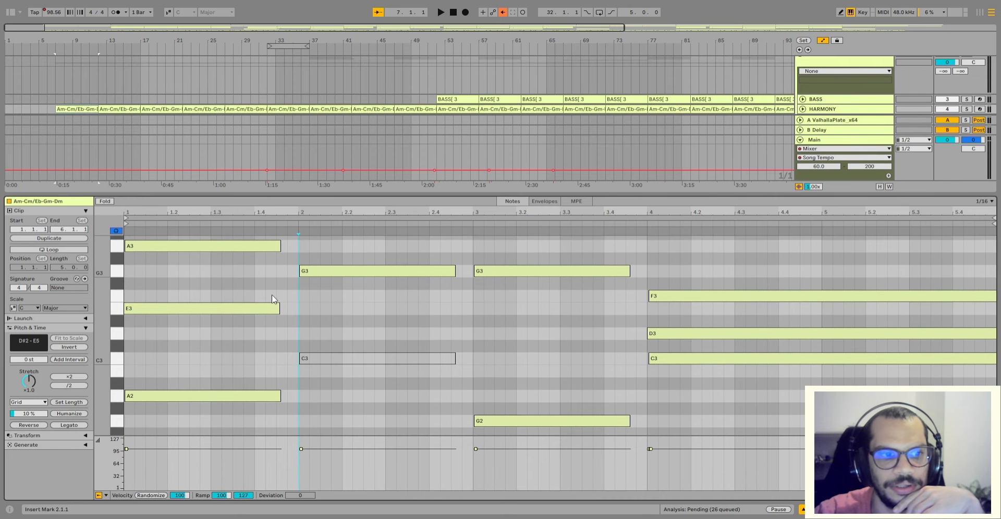
scroll(279, 325, up, 4)
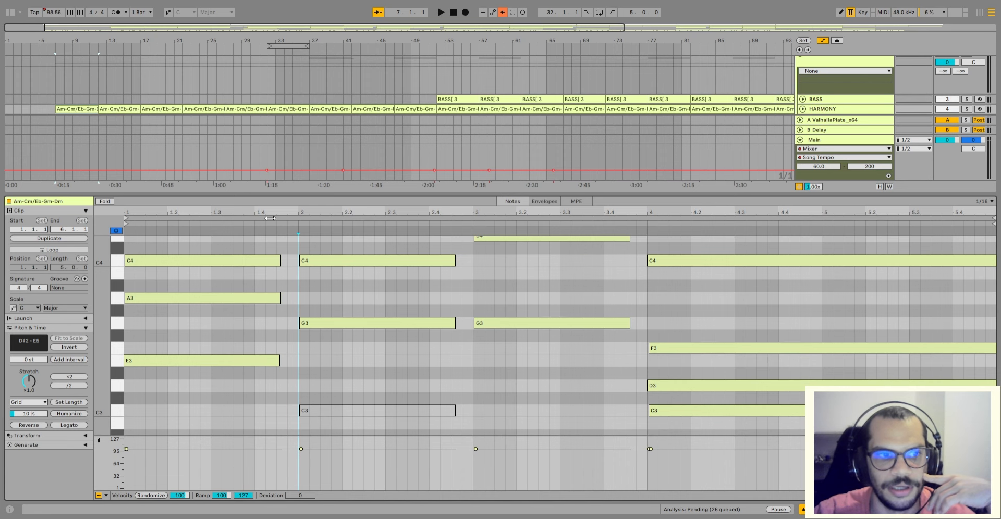
scroll(221, 268, down, 2)
scroll(76, 89, down, 1)
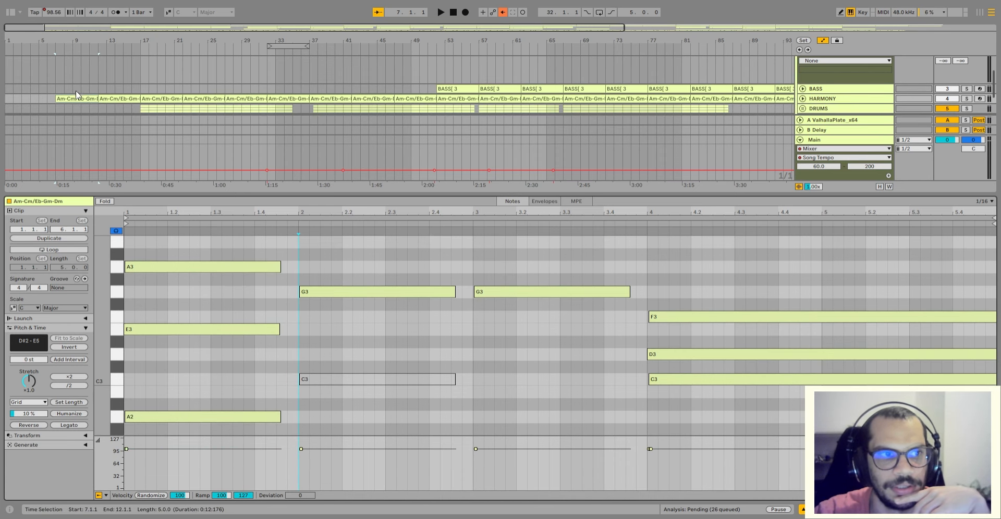
scroll(80, 78, down, 5)
scroll(168, 367, down, 4)
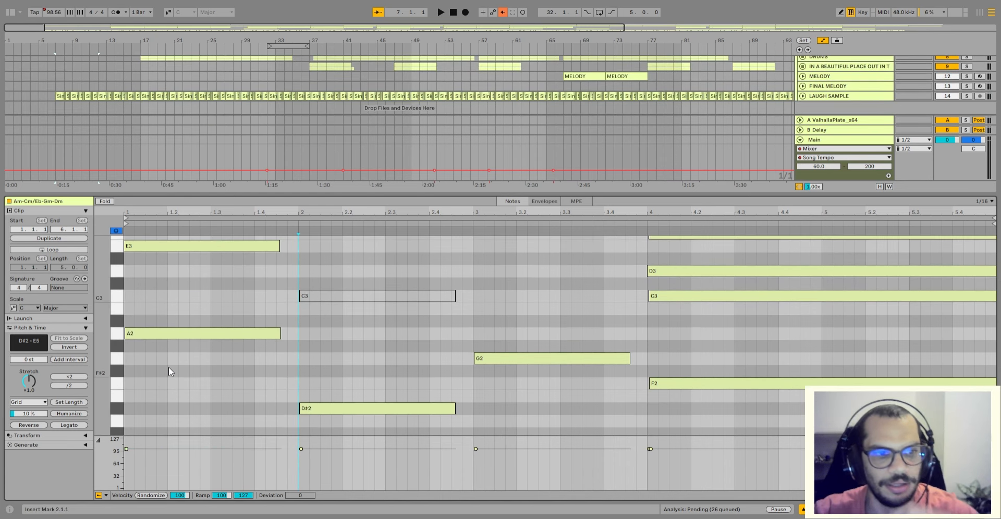
- Enlarge the note editor to cover the arrangement and bring the full chord voicings from G2 to G4 into view
drag(495, 194, 502, 9)
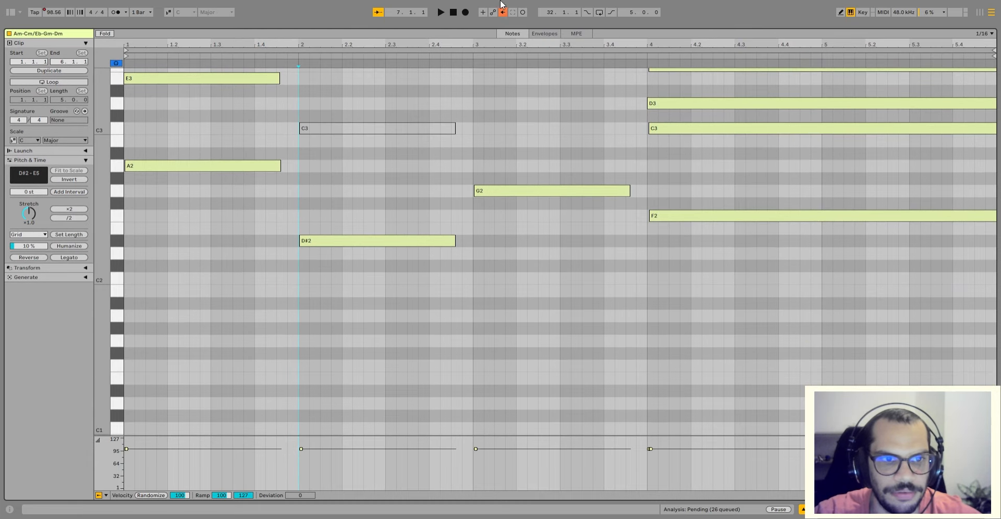
scroll(468, 271, up, 3)
scroll(467, 271, up, 5)
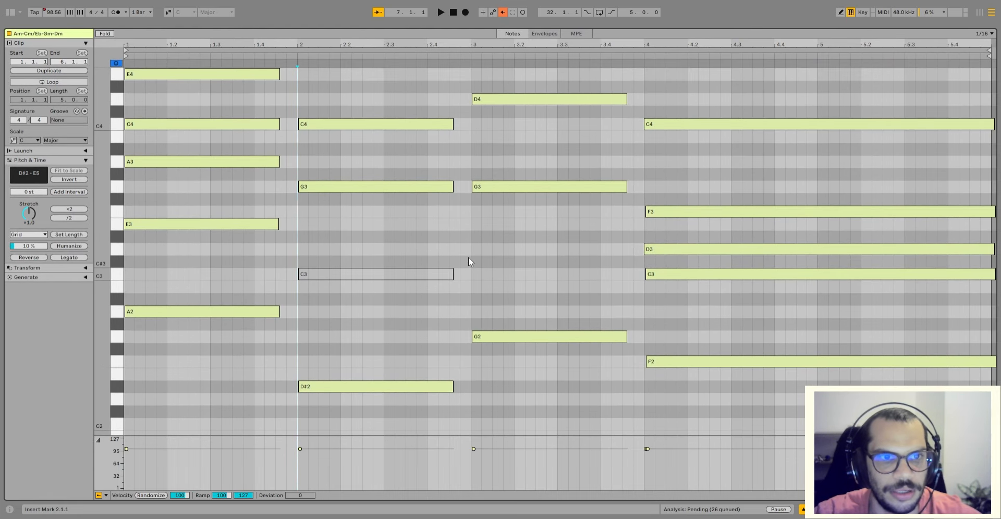
scroll(468, 265, up, 2)
scroll(359, 333, up, 1)
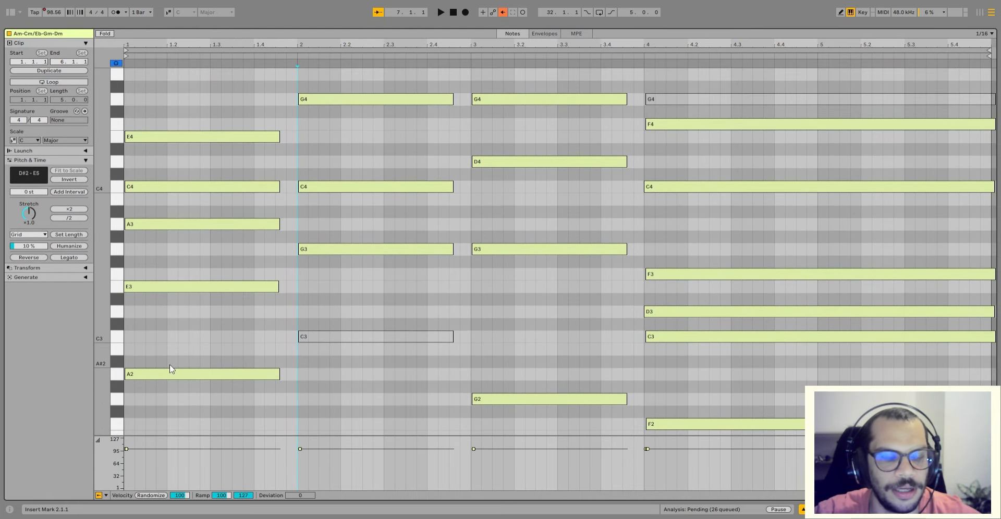
scroll(172, 368, up, 1)
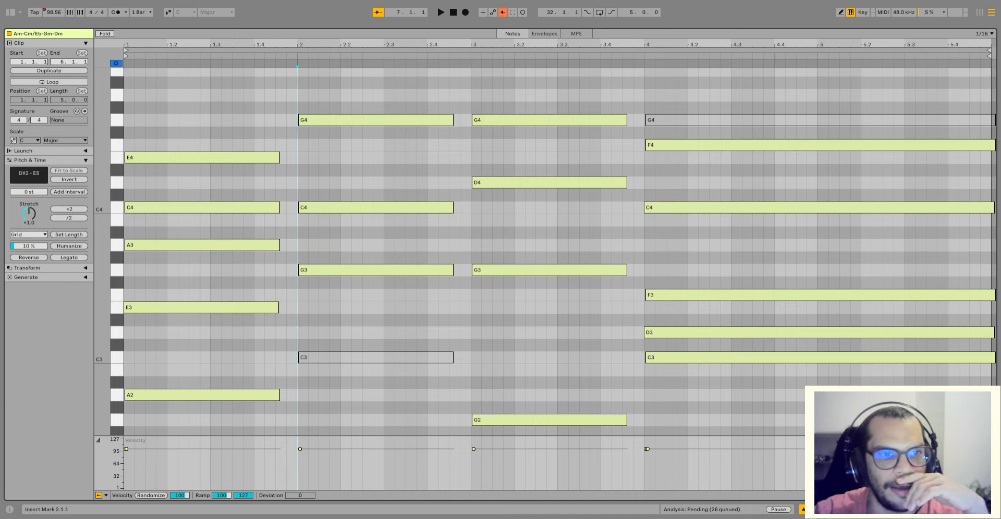
- Select the A2 bass note of the first chord in the HARMONY clip
click(464, 301)
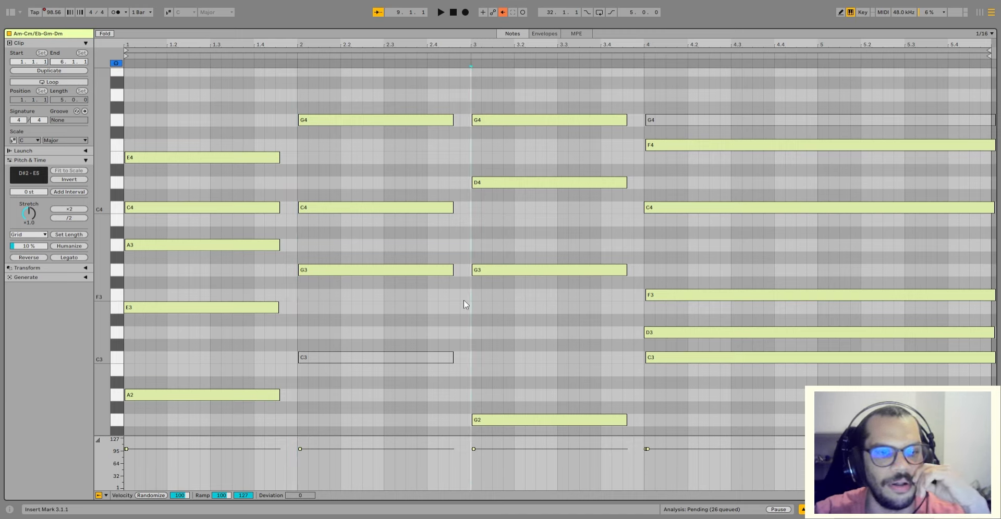
mouse_move(220, 443)
mouse_down()
mouse_move(205, 102)
mouse_move(219, 466)
mouse_up()
click(232, 439)
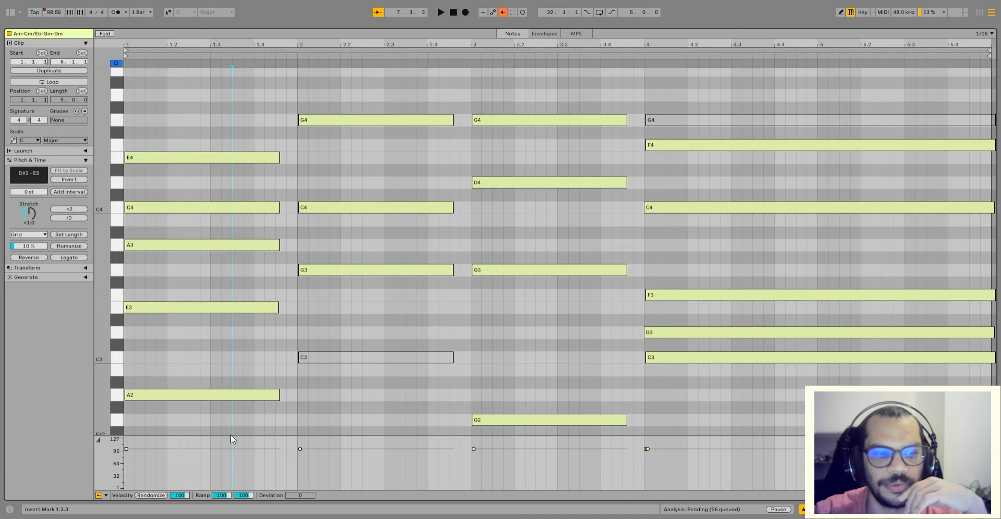
scroll(232, 432, down, 2)
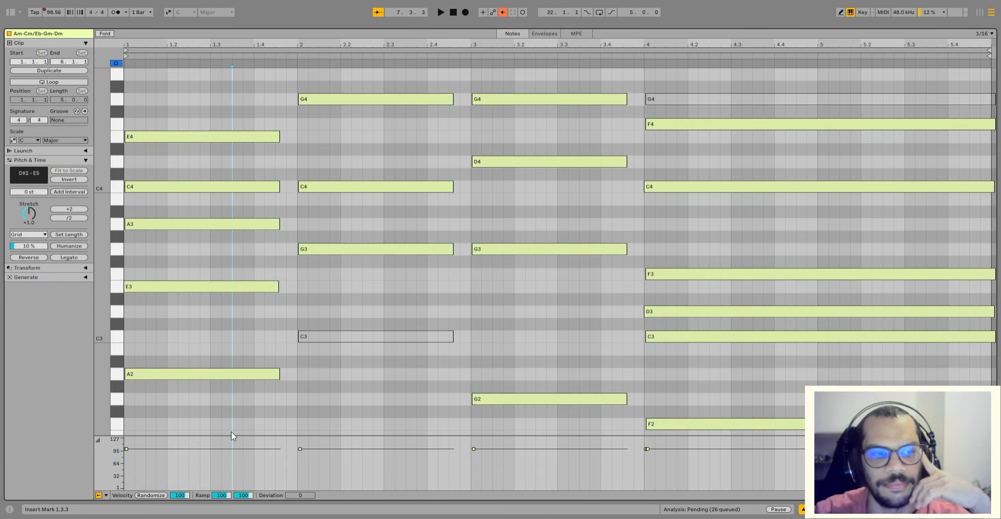
scroll(232, 436, down, 1)
drag(204, 335, 203, 407)
- Select the first chord's C4 note and check the chord's upper notes
scroll(197, 333, up, 4)
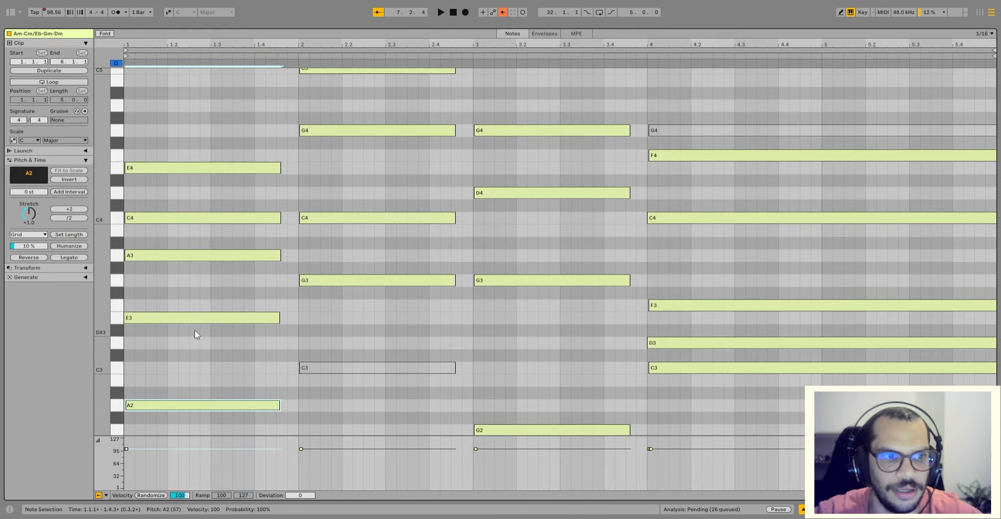
mouse_move(207, 302)
mouse_down()
mouse_move(209, 347)
mouse_move(208, 297)
mouse_up()
scroll(208, 339, up, 4)
drag(208, 249, 205, 274)
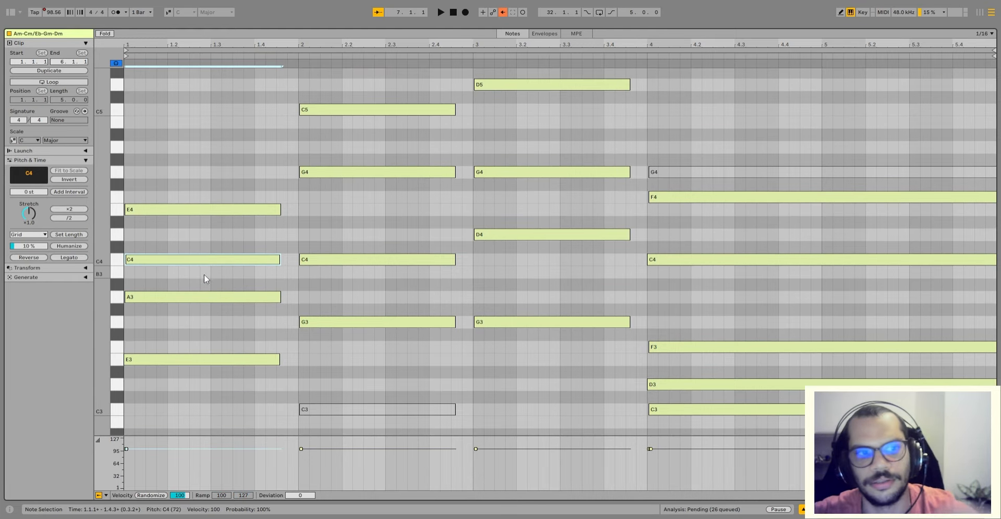
scroll(203, 283, up, 4)
scroll(204, 288, up, 3)
scroll(362, 292, down, 8)
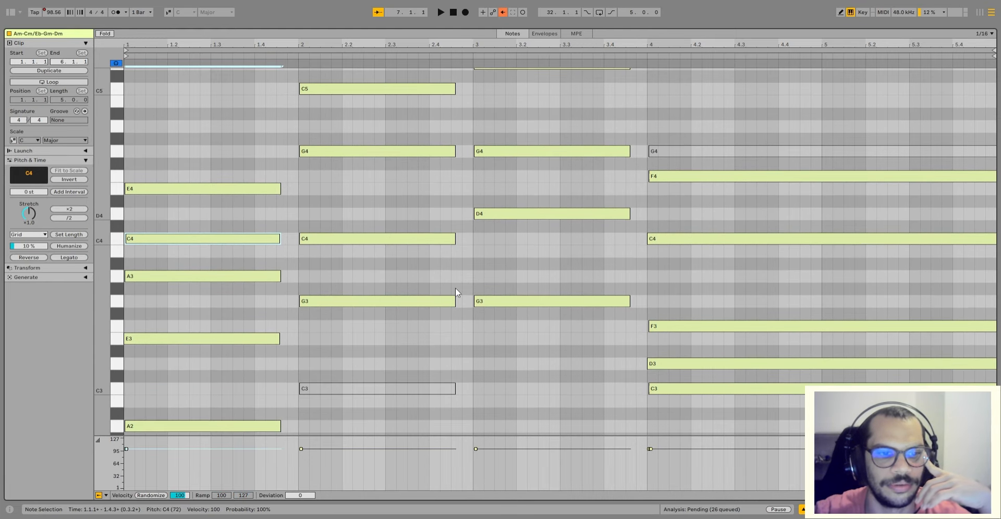
- Look over the second chord's voicing and select its D#2 bass note
scroll(456, 289, down, 4)
scroll(447, 313, up, 4)
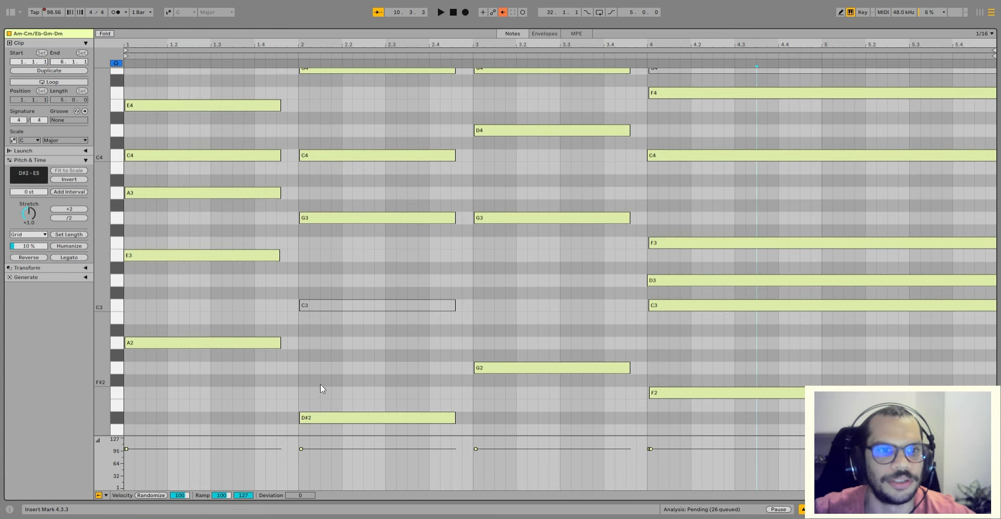
scroll(347, 389, down, 2)
scroll(348, 388, up, 8)
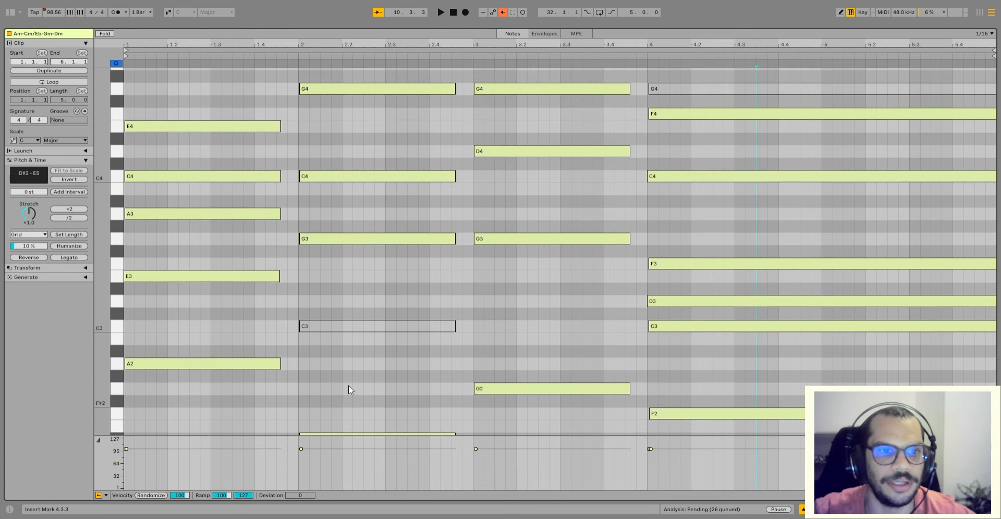
scroll(350, 389, up, 3)
scroll(349, 386, down, 12)
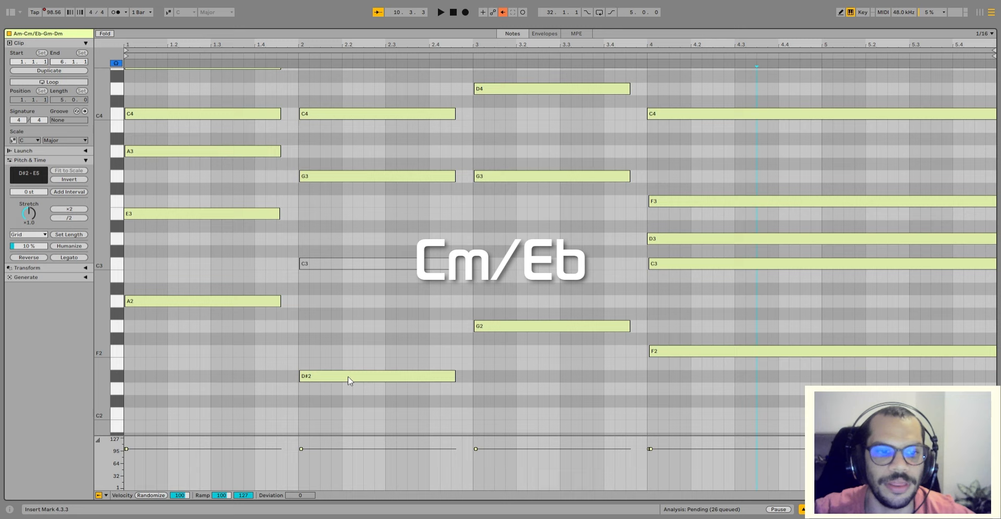
drag(349, 323, 369, 435)
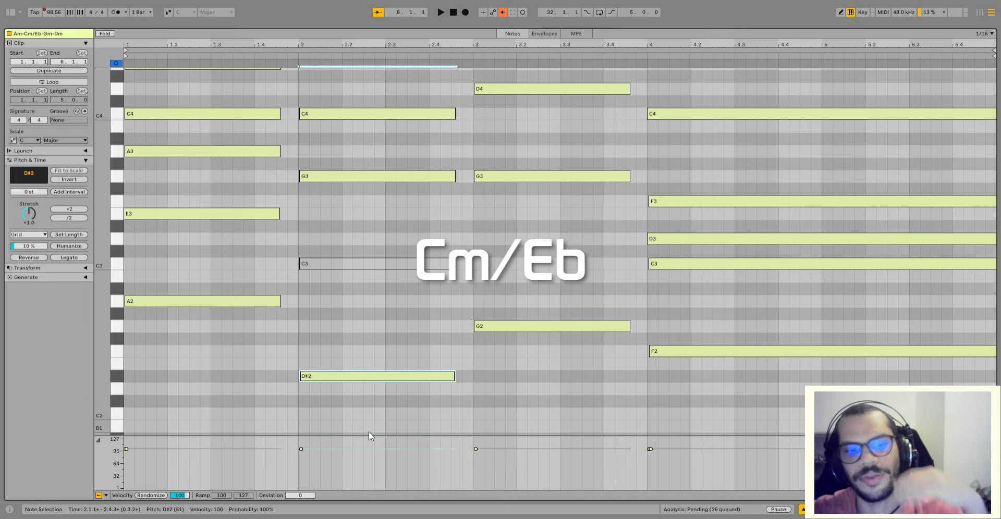
- Go through the second chord's notes above the bass and select its C4 note
scroll(367, 427, up, 4)
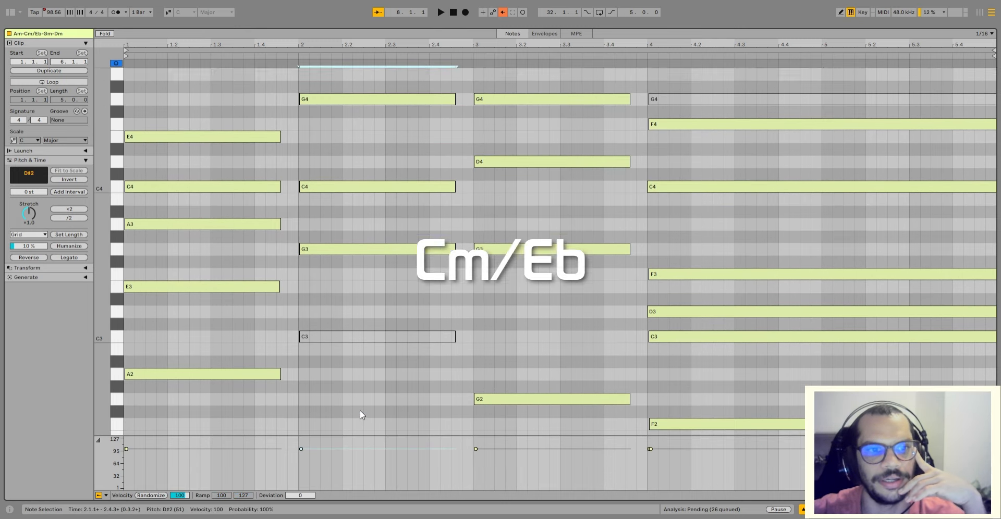
scroll(362, 407, down, 3)
scroll(367, 396, up, 4)
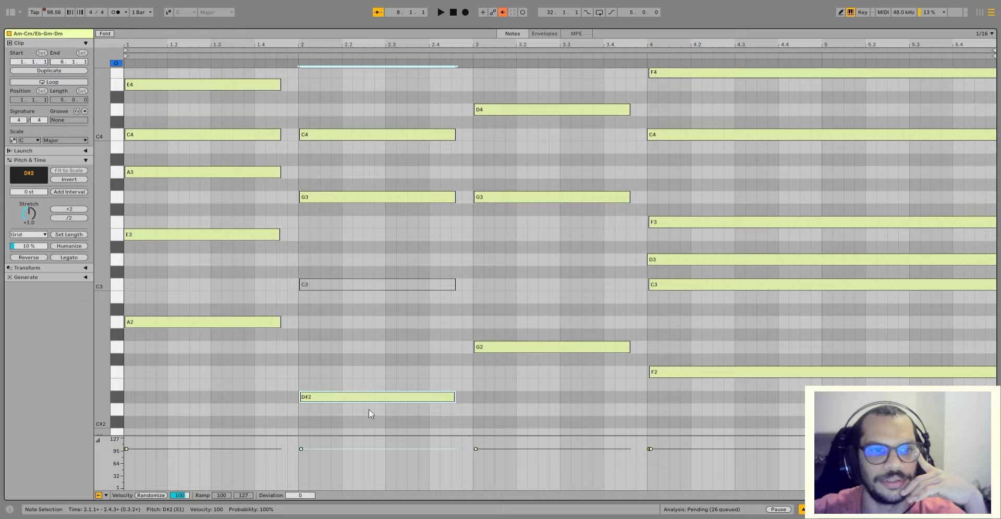
drag(357, 338, 343, 264)
drag(338, 172, 355, 236)
scroll(357, 244, up, 3)
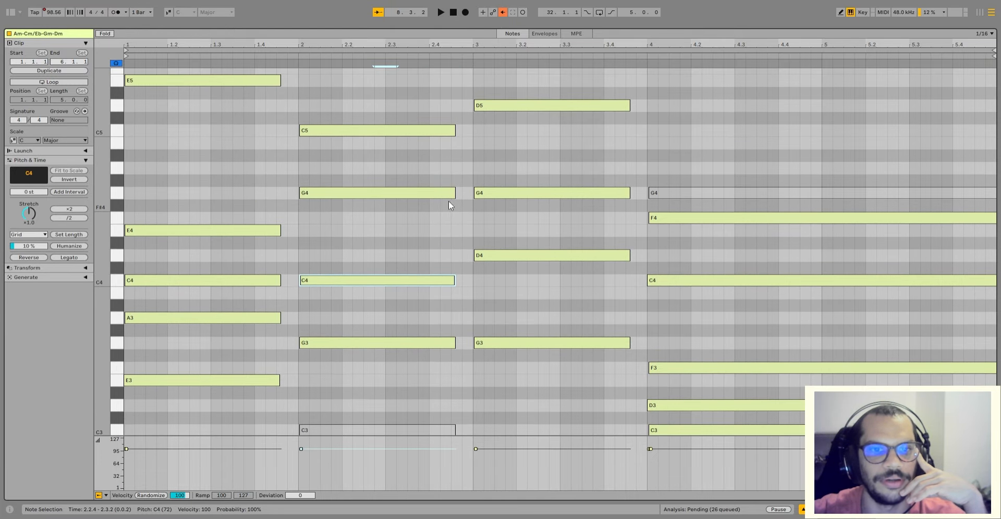
- Examine the voicings of the third and fourth chords at bars 3 and 4 of the HARMONY clip
scroll(449, 231, down, 6)
scroll(449, 230, down, 4)
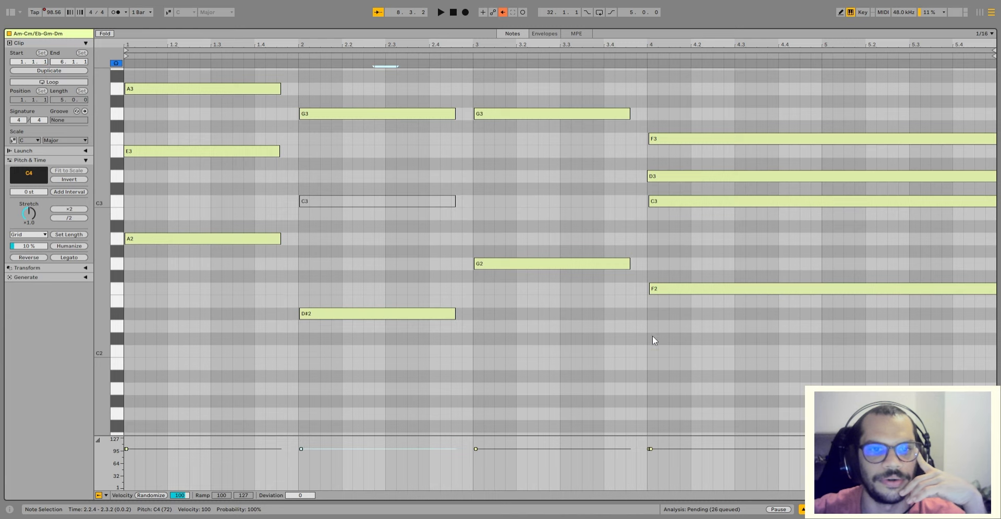
scroll(594, 311, up, 9)
scroll(594, 311, up, 1)
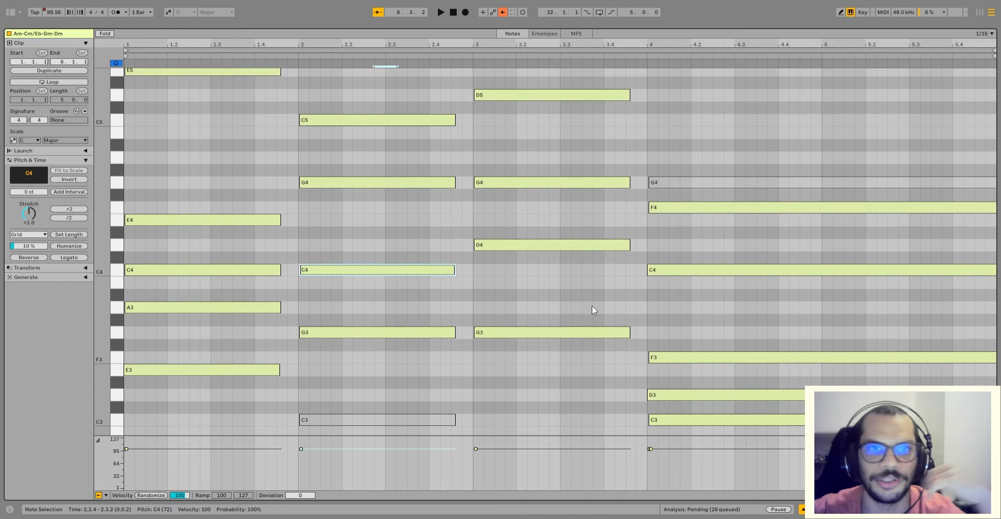
scroll(592, 309, down, 6)
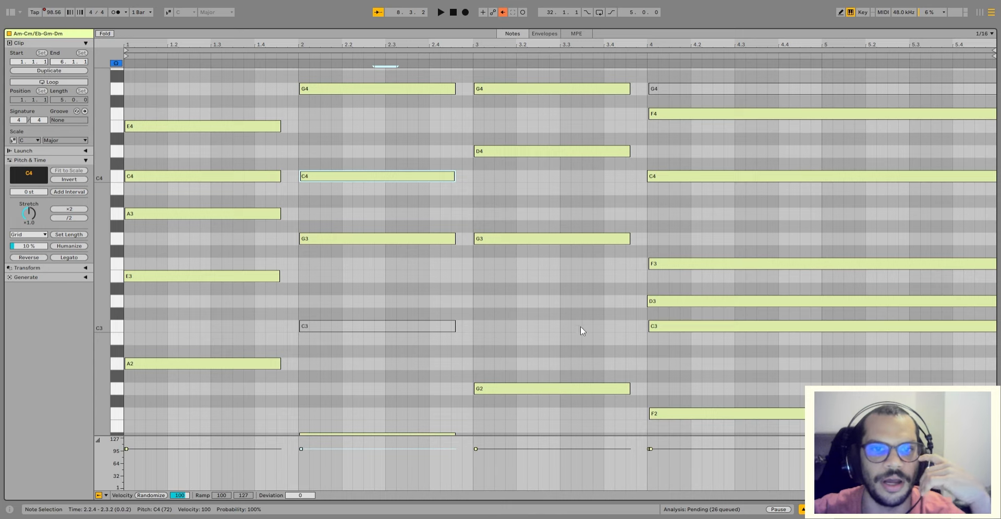
scroll(491, 351, up, 2)
scroll(532, 354, up, 2)
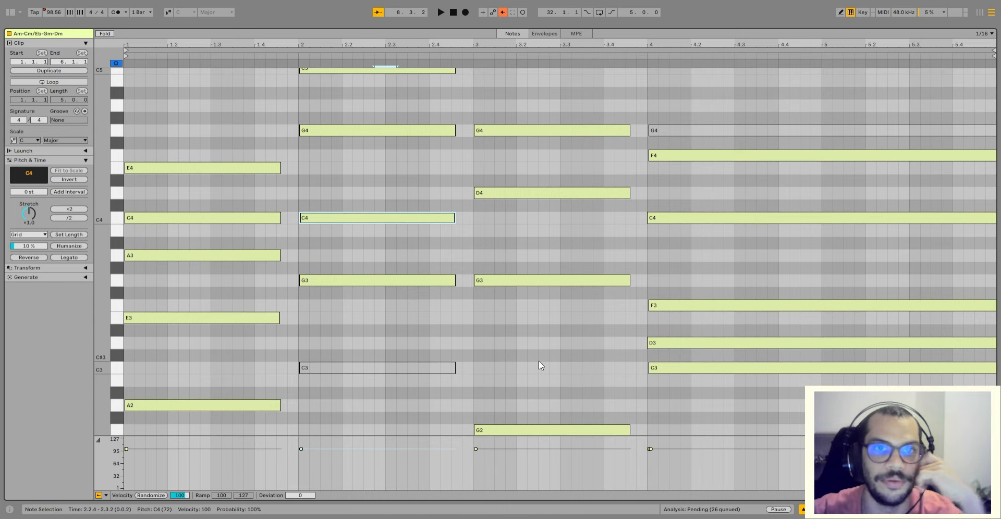
scroll(540, 364, down, 2)
scroll(540, 364, up, 3)
scroll(540, 365, down, 3)
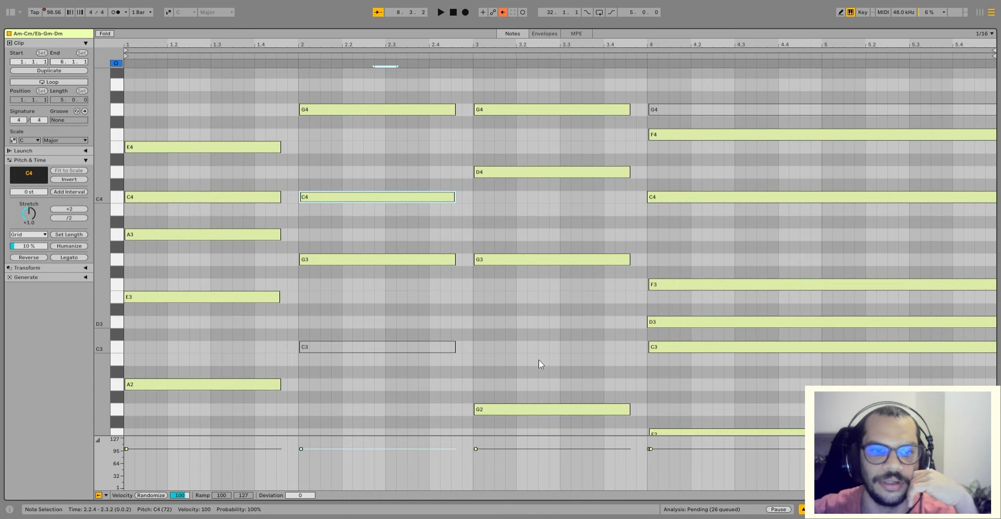
scroll(540, 364, up, 1)
scroll(540, 362, down, 3)
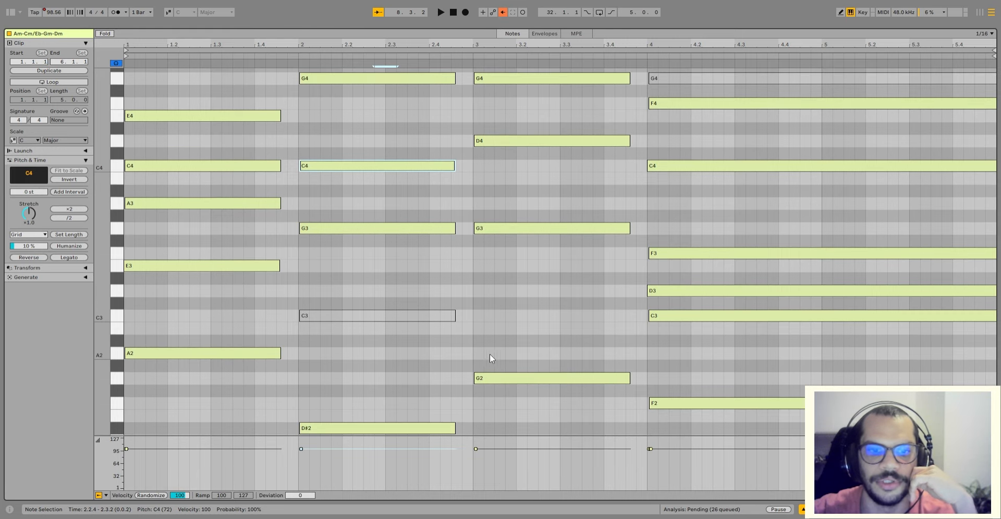
scroll(488, 357, up, 2)
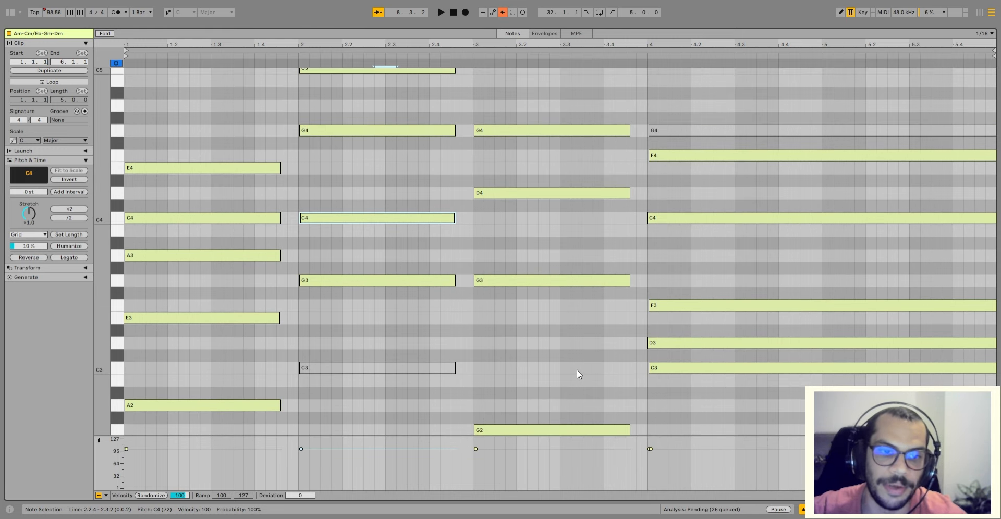
- Compare the bass notes and upper voices of the second and third chords in the harmony clip
scroll(411, 310, down, 3)
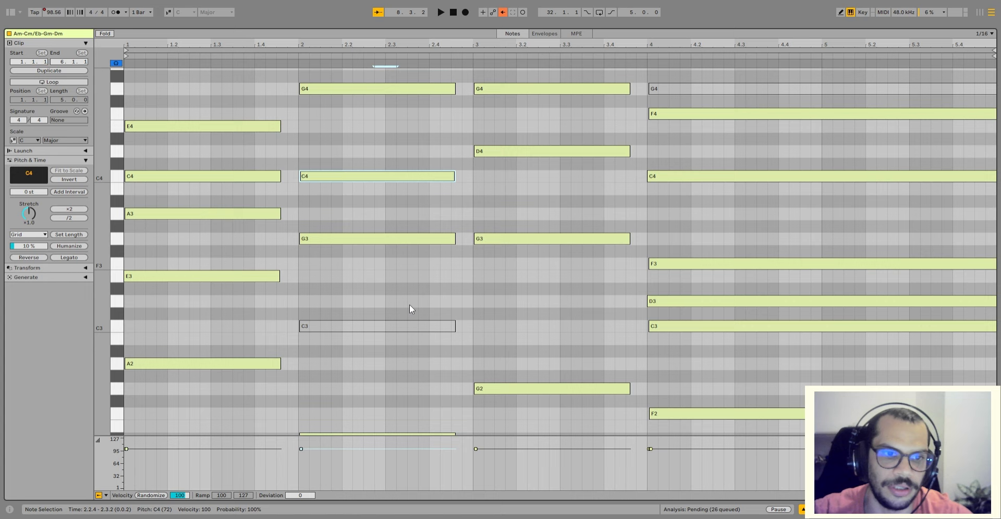
scroll(361, 402, up, 4)
scroll(382, 391, down, 3)
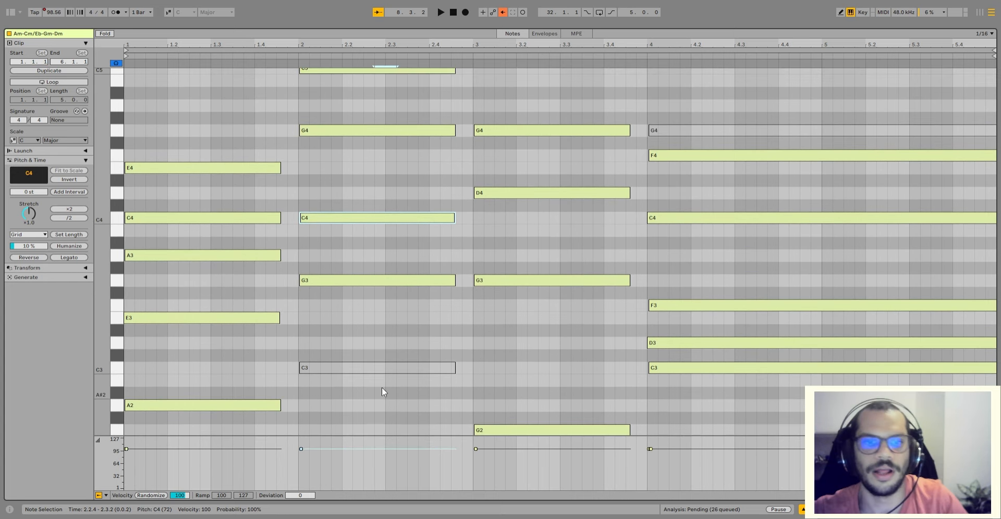
scroll(461, 320, down, 2)
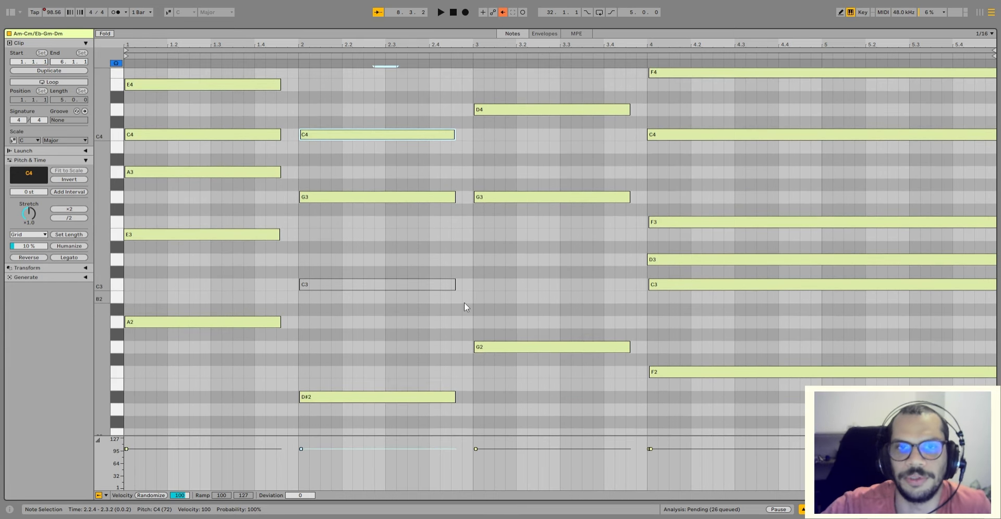
scroll(510, 329, up, 3)
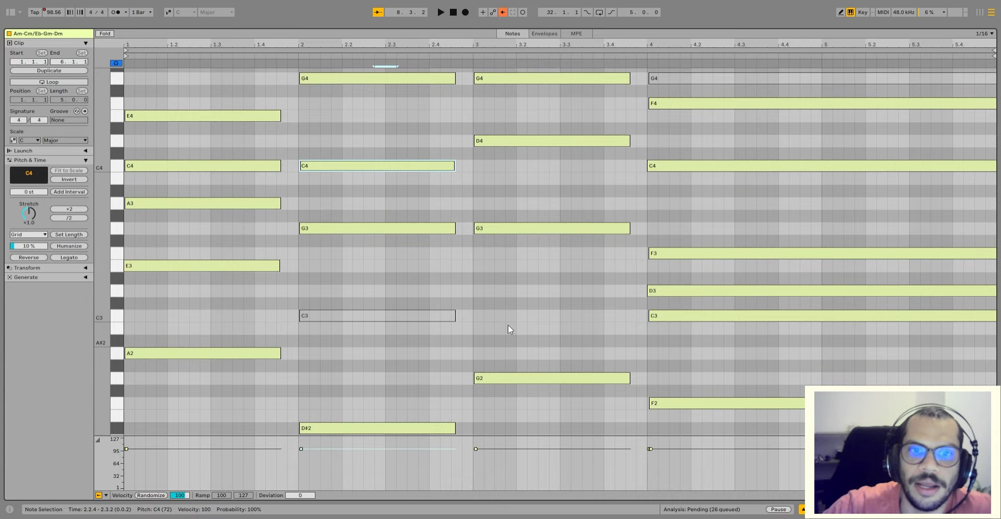
scroll(509, 329, down, 5)
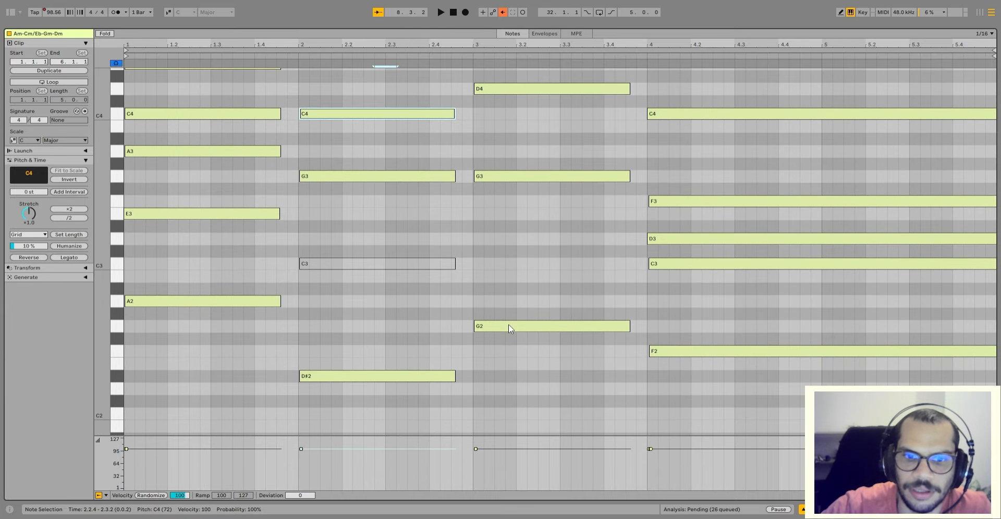
scroll(530, 343, up, 4)
scroll(540, 344, up, 1)
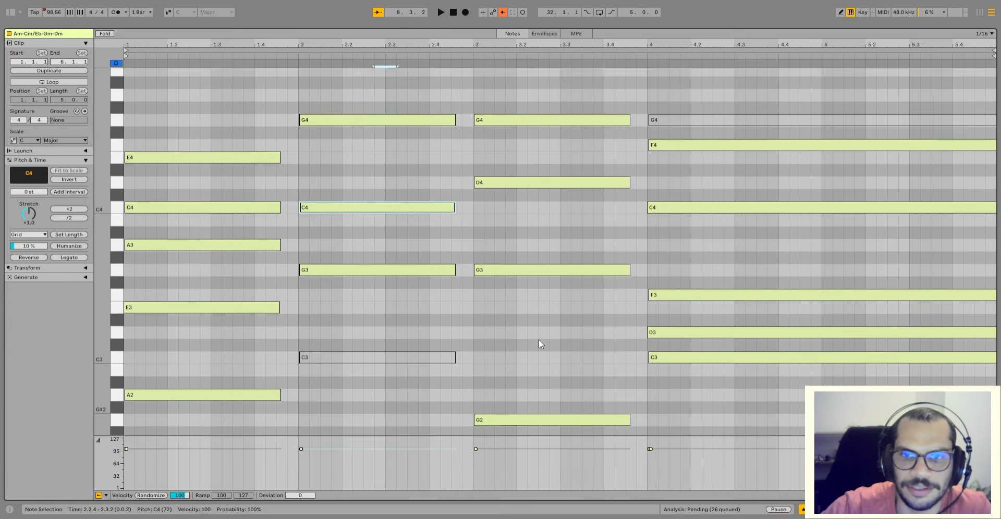
- Check the last chord's notes in bars 4 and 5, from its F2 bass up to F4
scroll(677, 324, down, 1)
scroll(708, 334, down, 3)
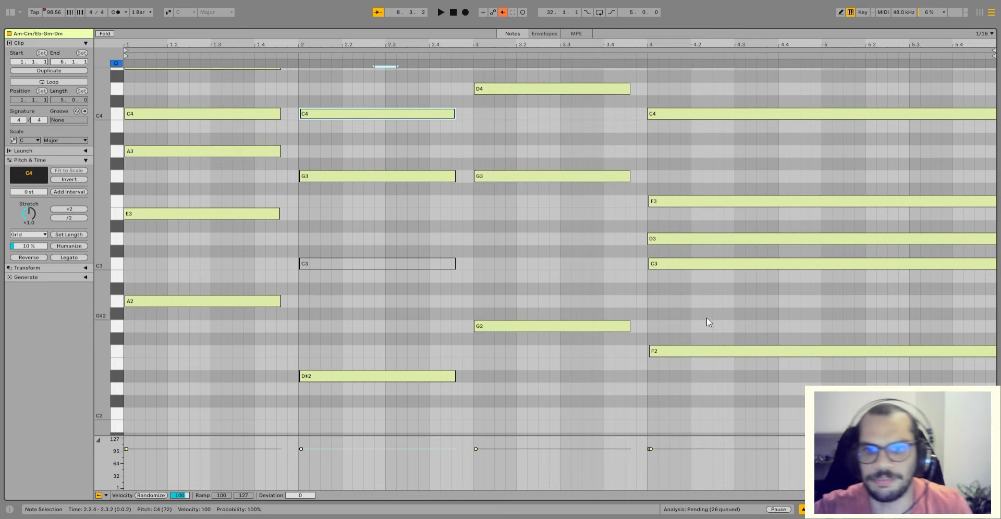
scroll(734, 328, up, 1)
scroll(734, 328, up, 1)
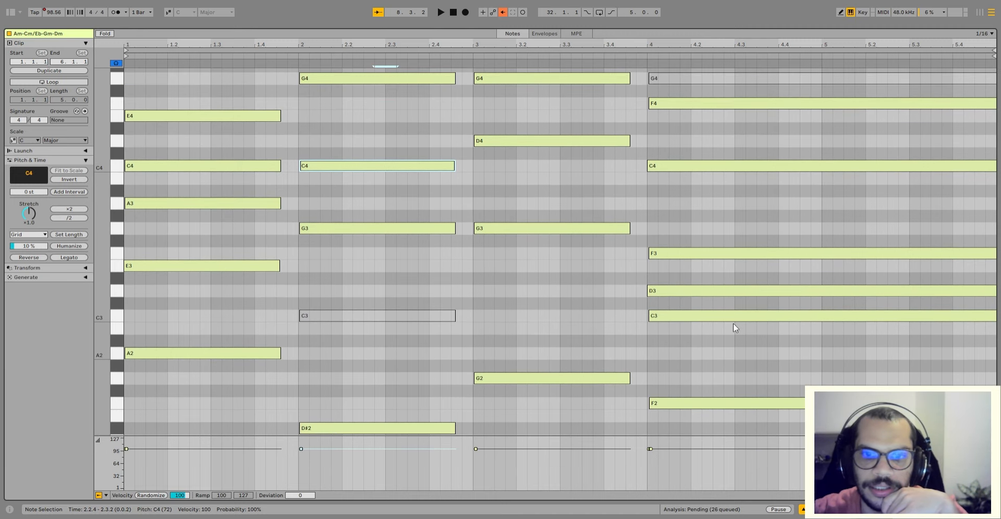
scroll(734, 328, up, 1)
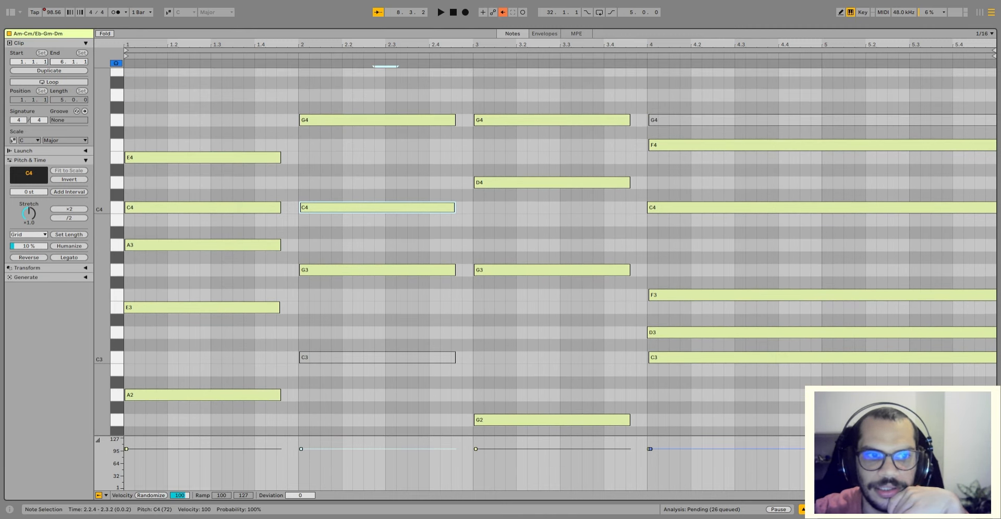
click(963, 395)
scroll(742, 394, down, 1)
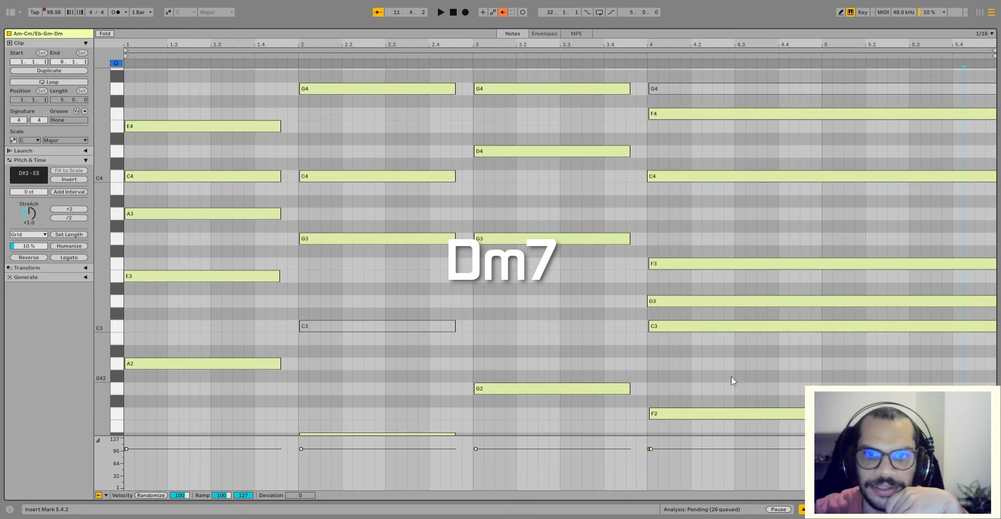
- Select the last chord's D3 note and its C4 note, one after the other
click(683, 286)
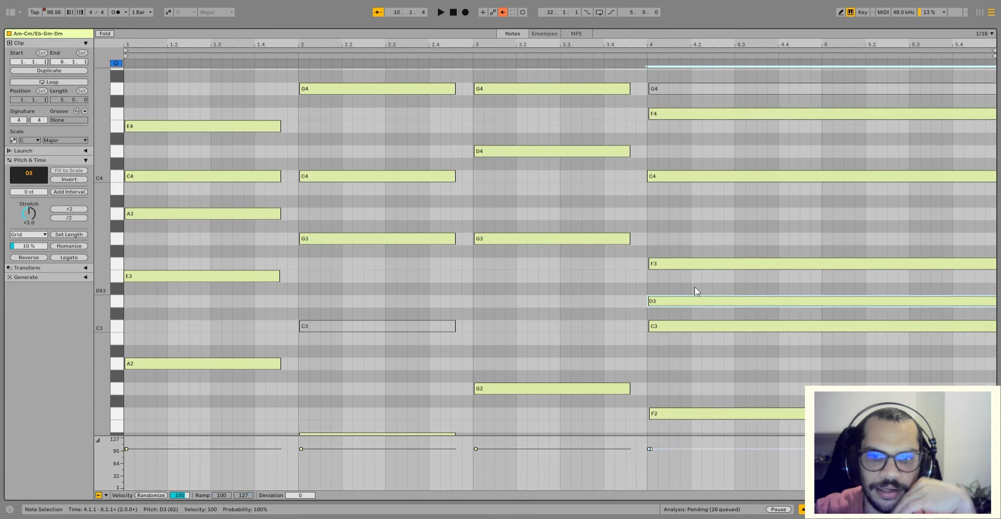
scroll(704, 277, up, 1)
click(712, 166)
click(715, 197)
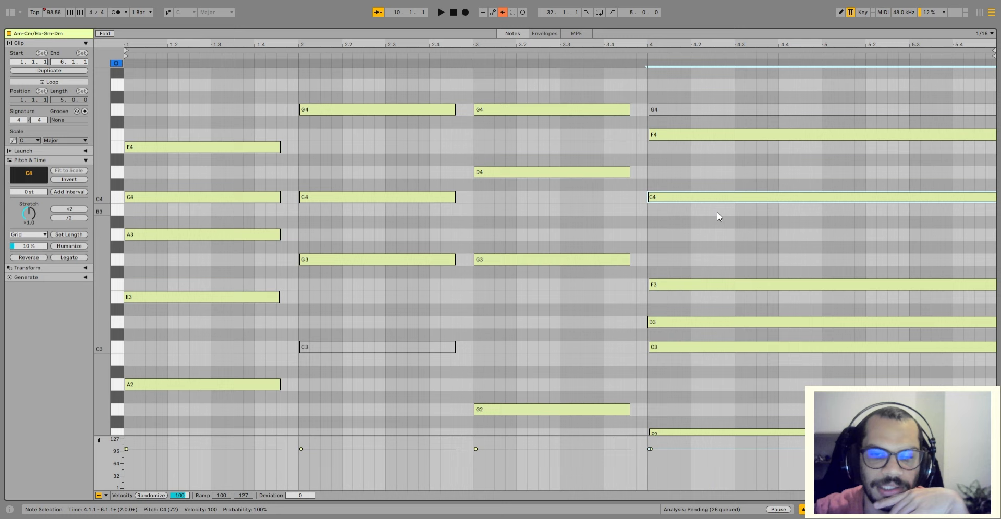
- Examine the last chord's upper notes against the earlier chords' top voices, then view all four chords' bass notes
scroll(719, 215, up, 1)
scroll(739, 307, up, 1)
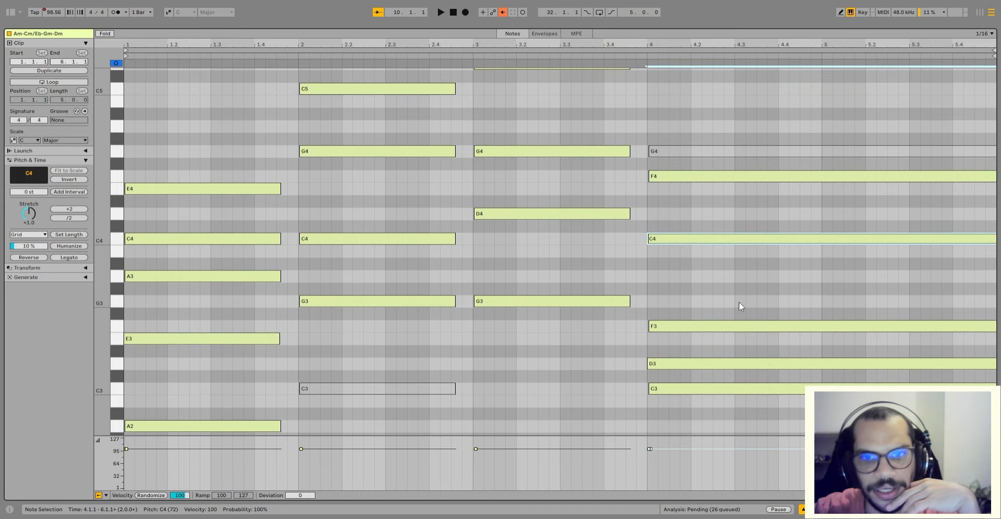
scroll(682, 217, up, 2)
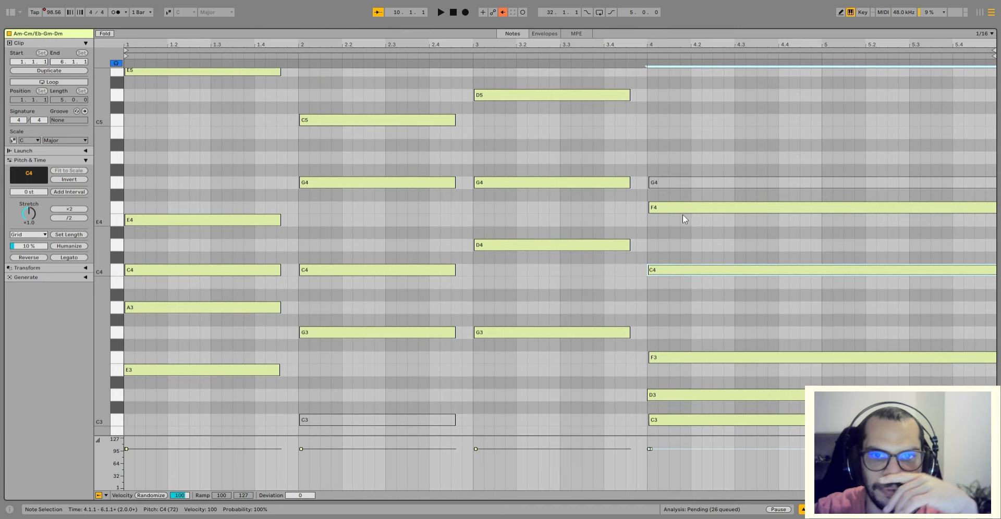
scroll(699, 188, down, 2)
scroll(677, 374, up, 3)
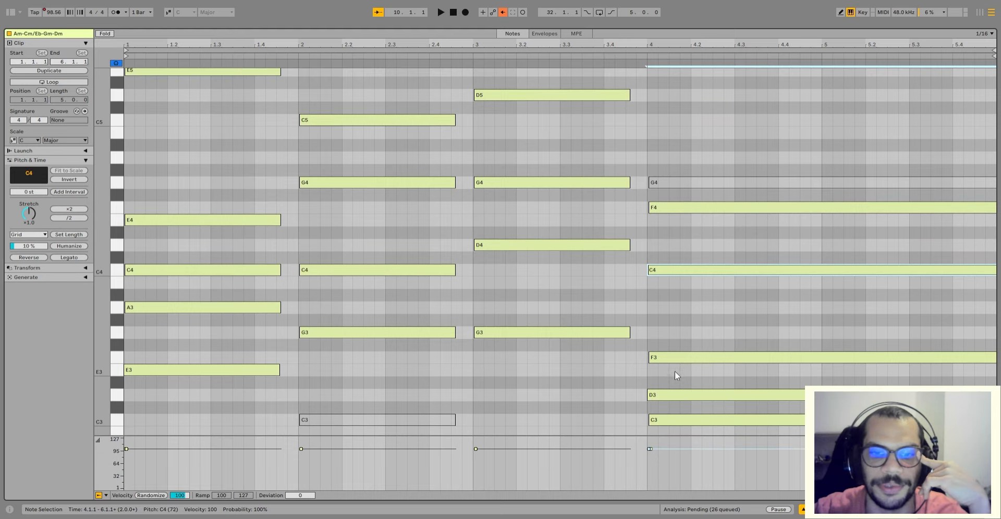
scroll(675, 370, down, 4)
scroll(675, 370, up, 2)
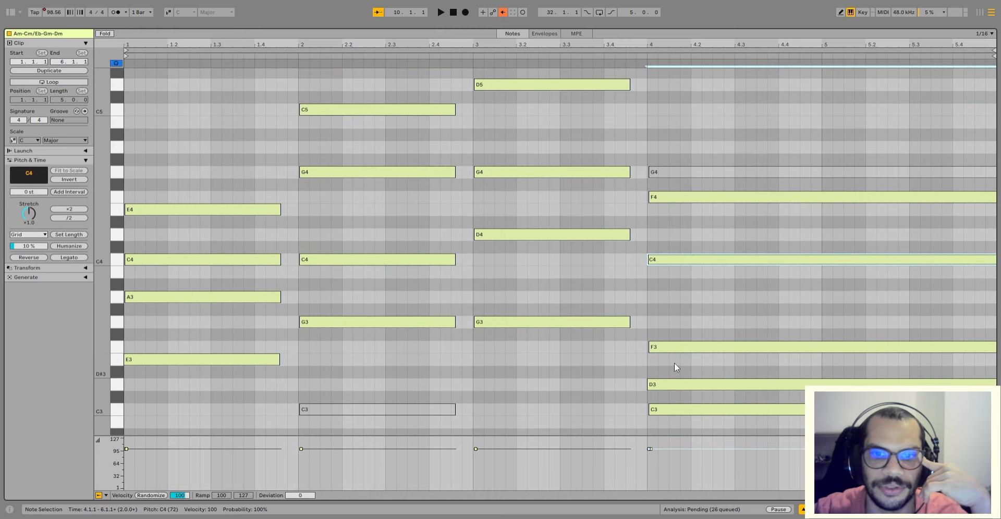
scroll(676, 368, up, 1)
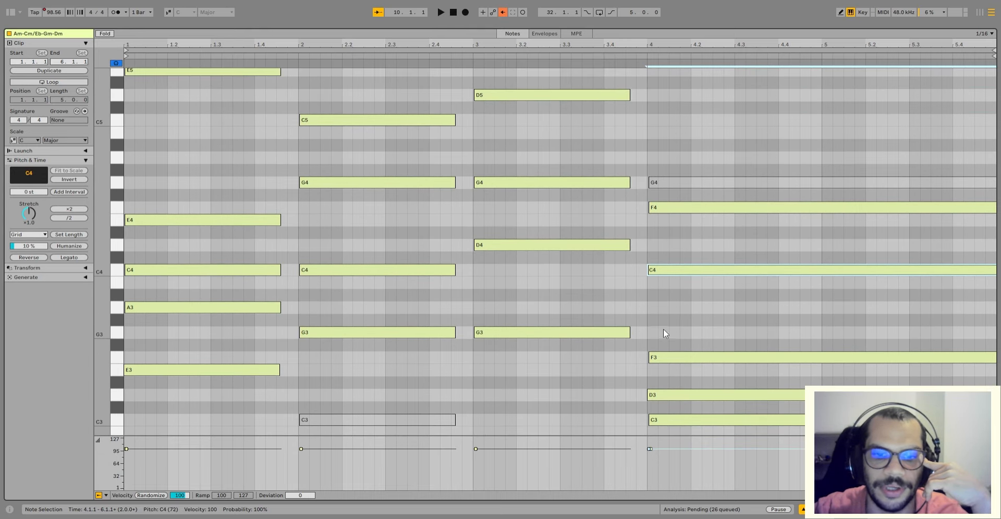
scroll(664, 331, down, 8)
scroll(650, 305, down, 4)
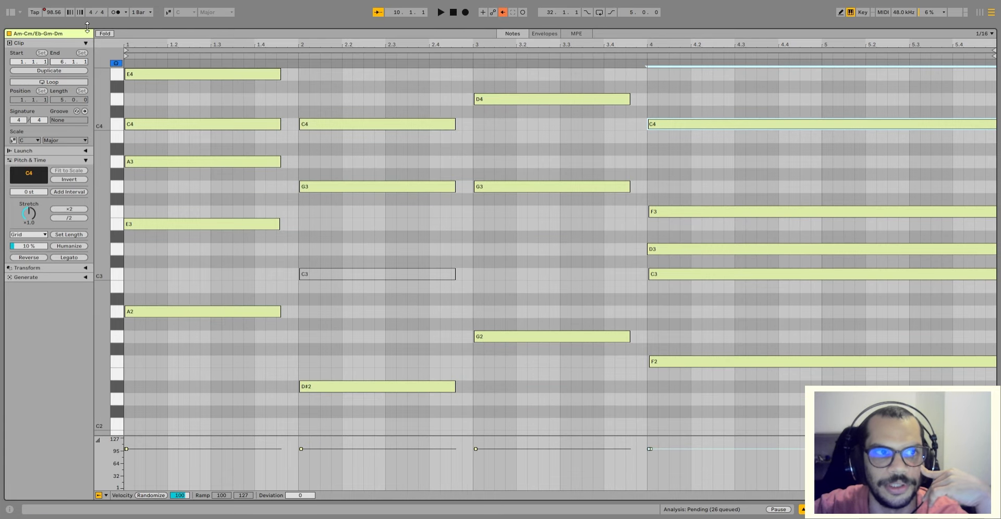
- Review the chord clip again, select the last chord's F2 bass note and return to the arrangement
key(Tab)
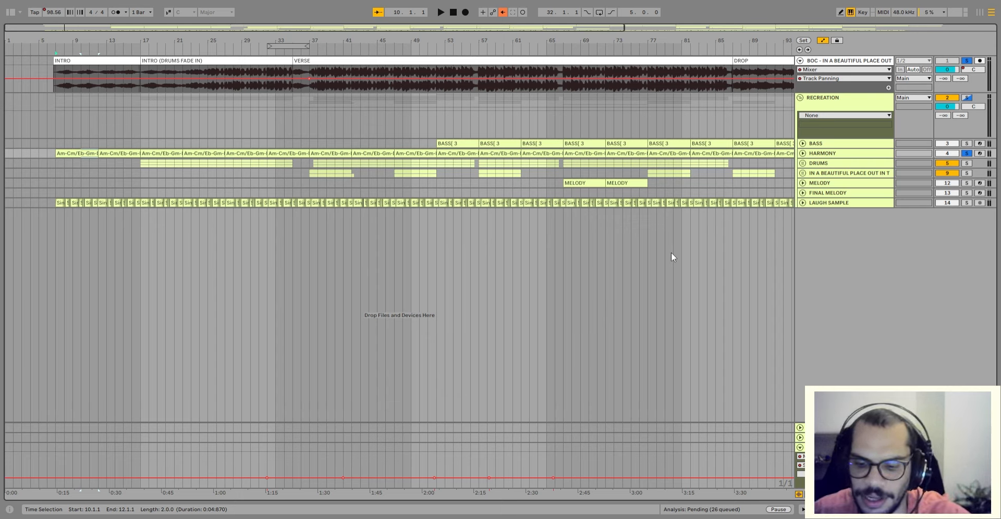
key(Tab)
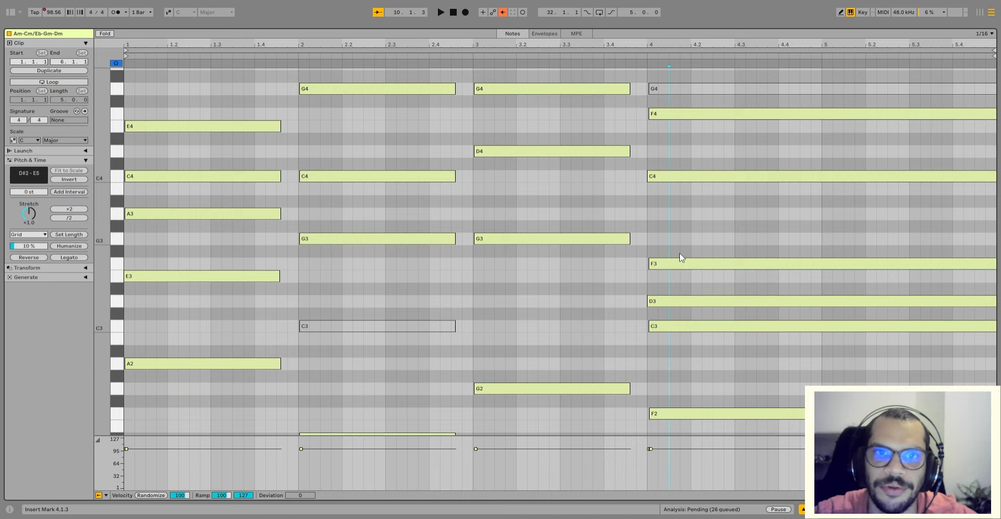
scroll(680, 252, down, 3)
scroll(680, 252, up, 2)
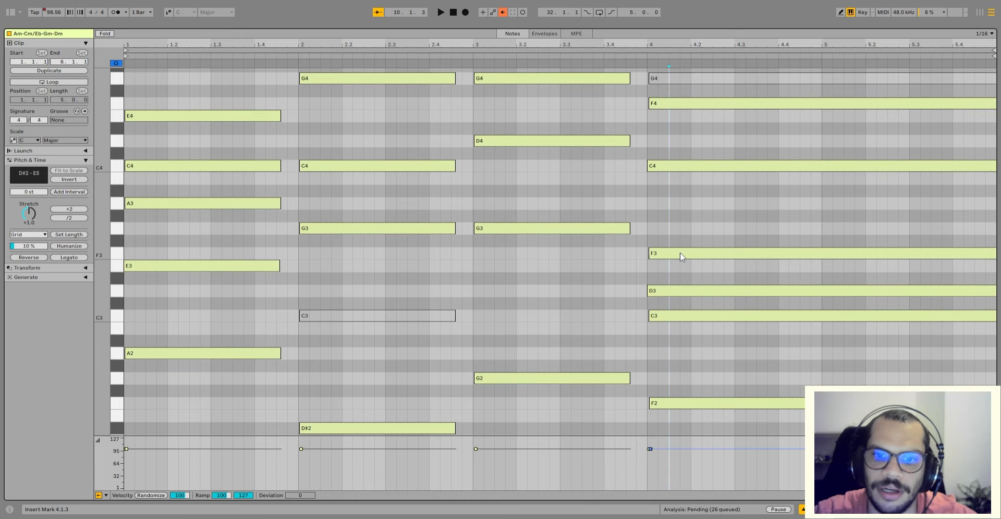
scroll(679, 252, up, 3)
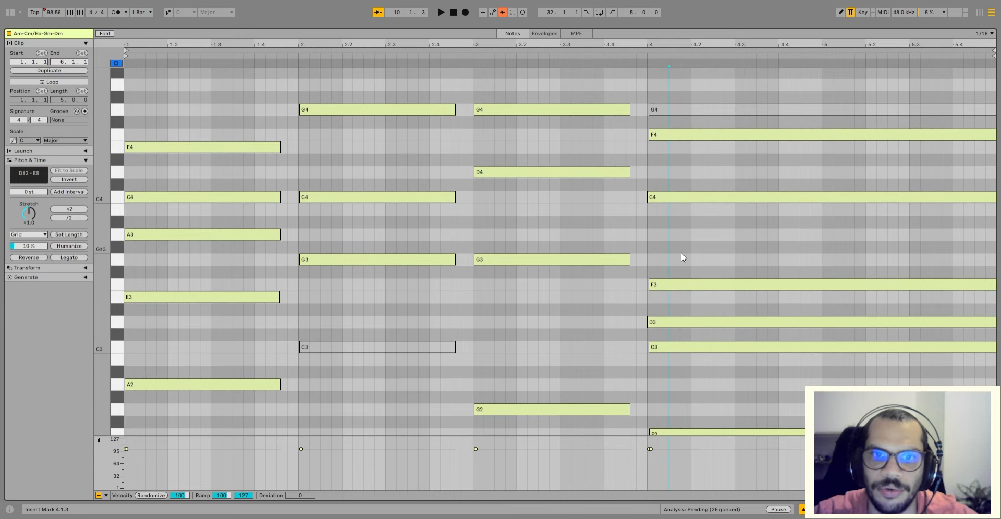
scroll(682, 258, up, 1)
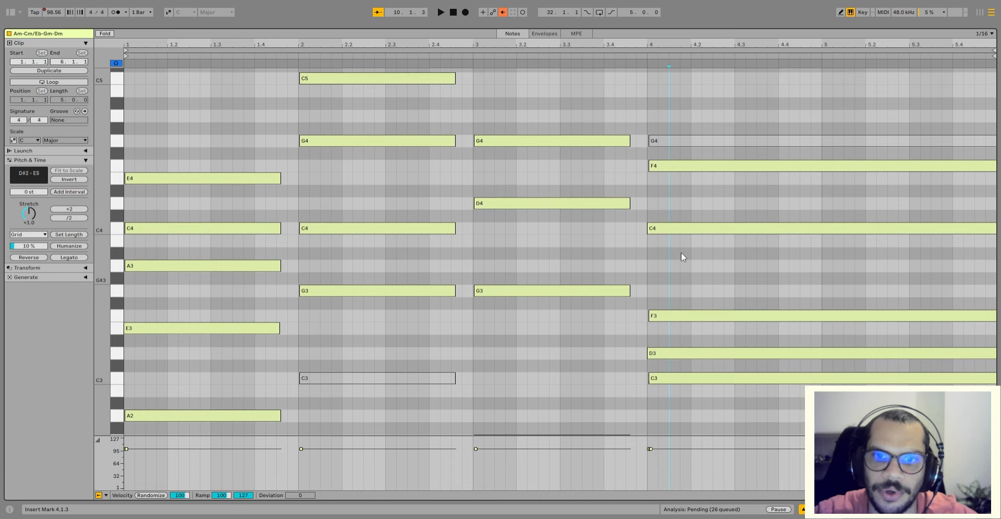
scroll(682, 257, down, 2)
click(696, 413)
click(803, 510)
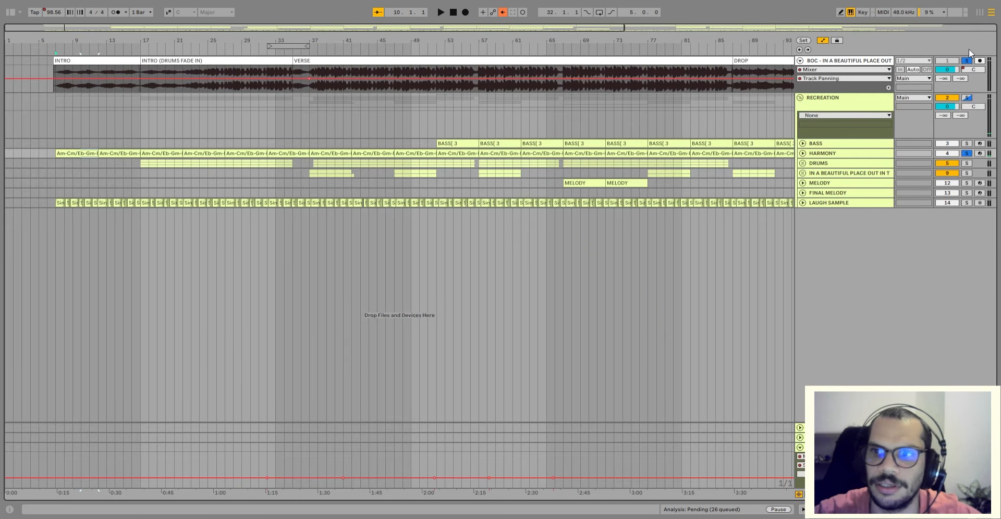
- Open the first HARMONY clip, look over its chords and play it from 1.1.1
double_click(78, 153)
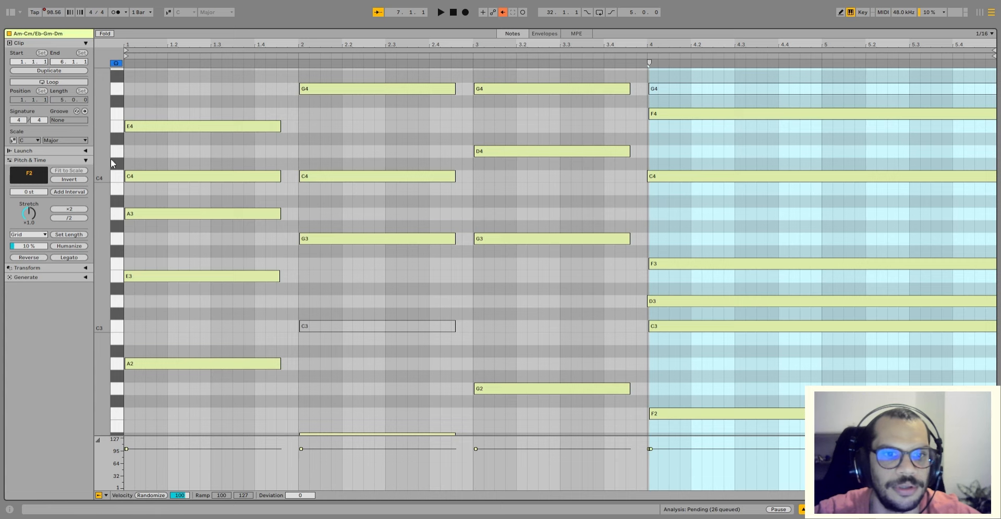
scroll(587, 285, down, 3)
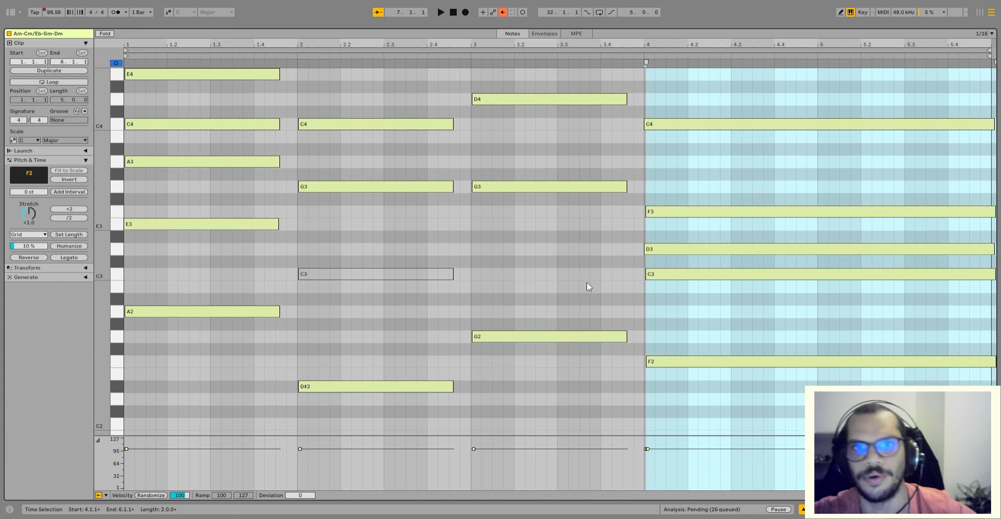
scroll(587, 286, up, 3)
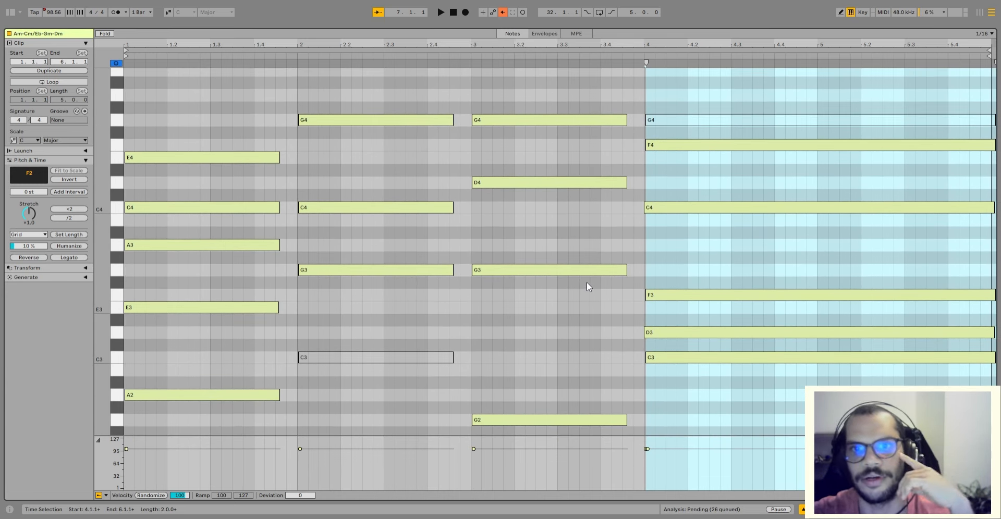
click(162, 328)
key(space)
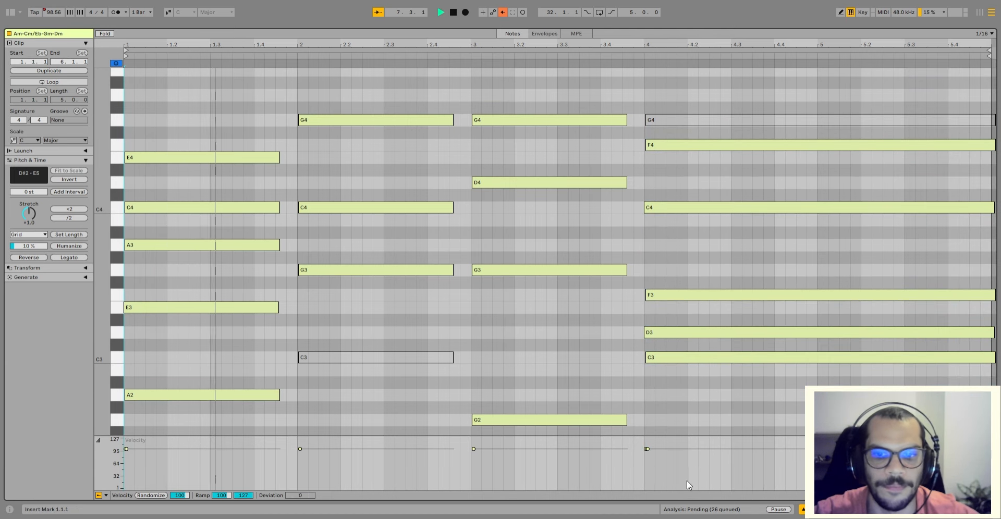
- Return to the arrangement and switch the original BOC track's solo off and back on to compare it with the harmony
click(803, 509)
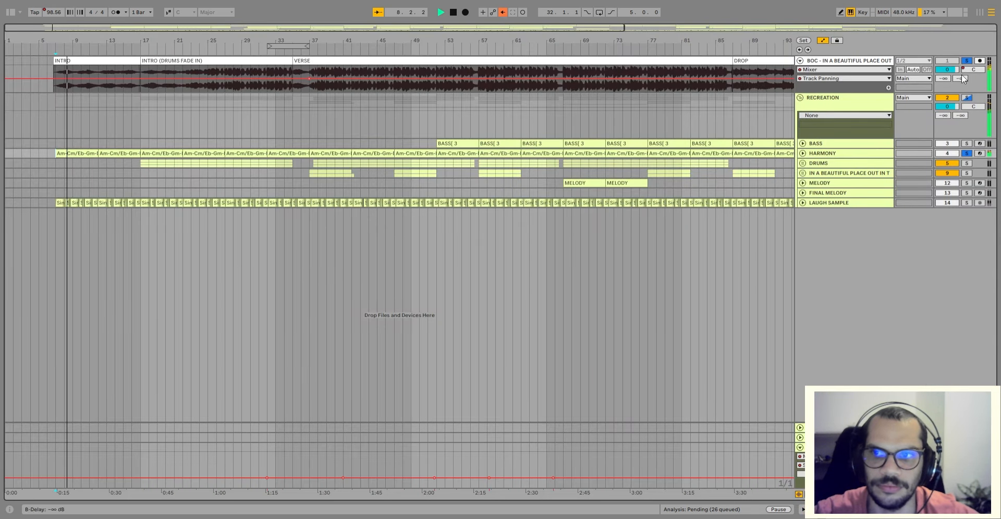
click(966, 61)
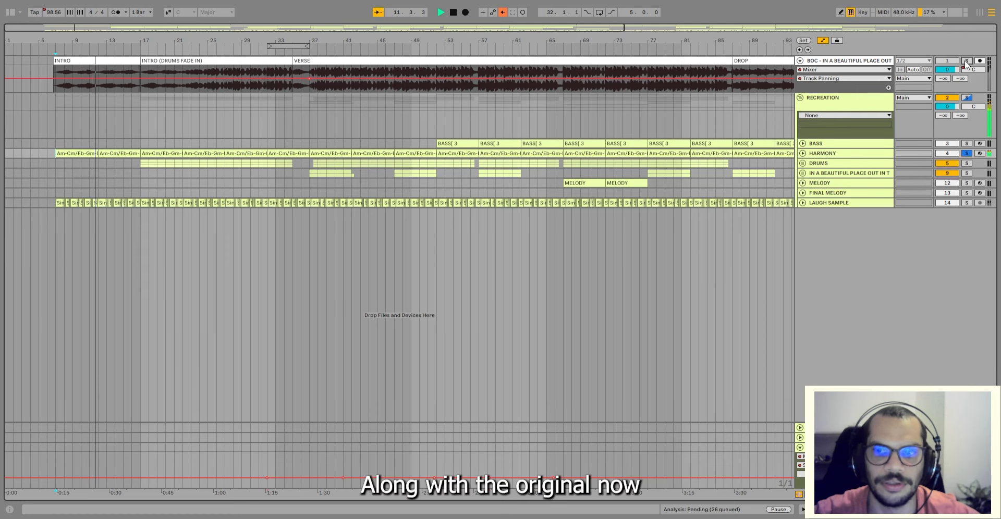
click(965, 61)
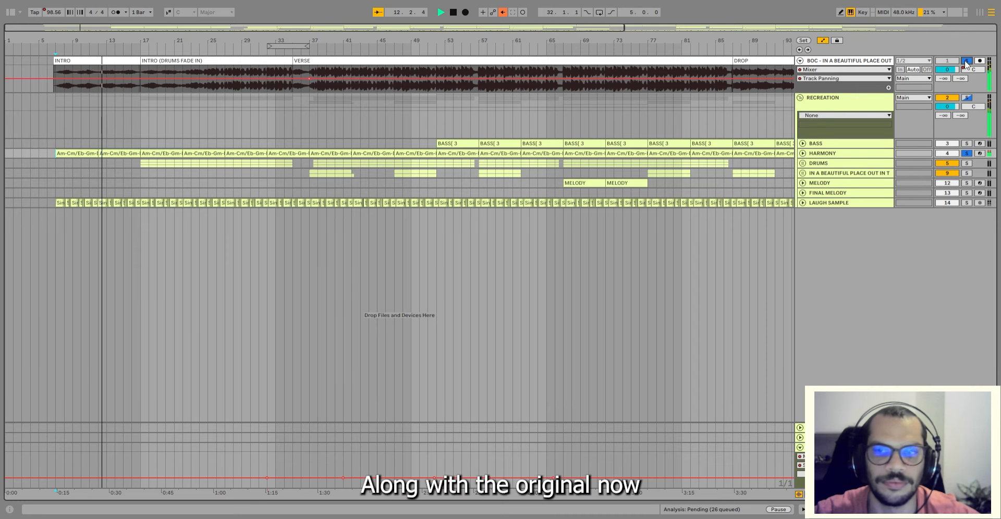
- View the second HARMONY clip's chords during playback, return to the arrangement and stop playback
double_click(115, 154)
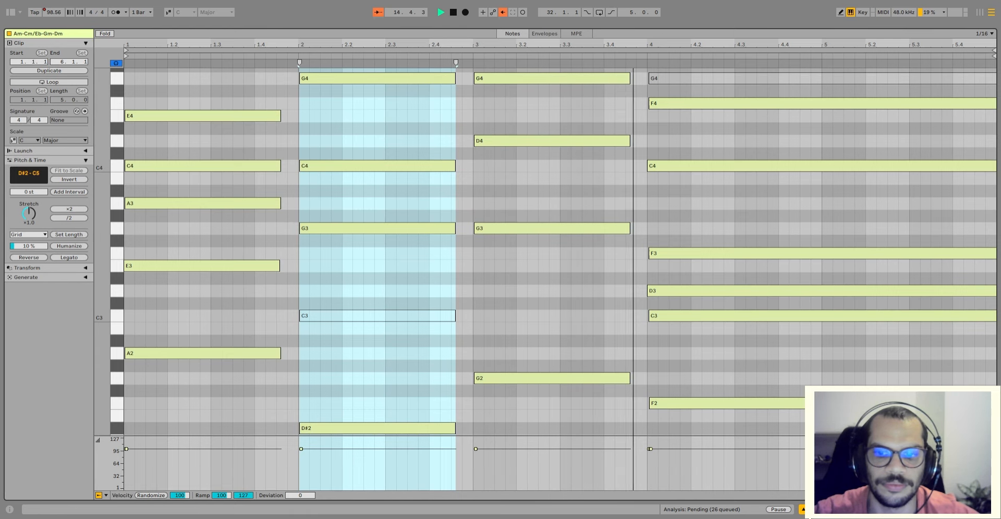
click(805, 510)
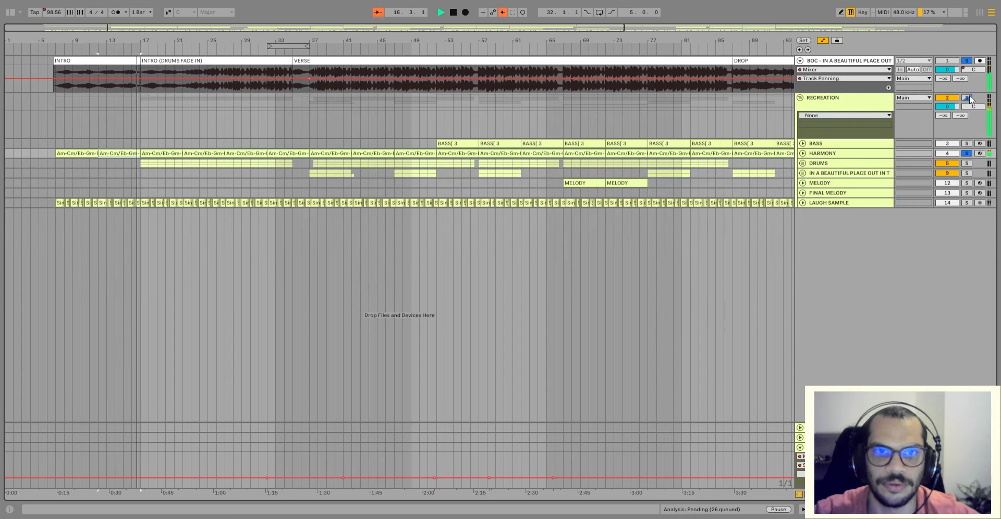
key(space)
- Solo the LAUGH SAMPLE track alongside HARMONY
click(970, 199)
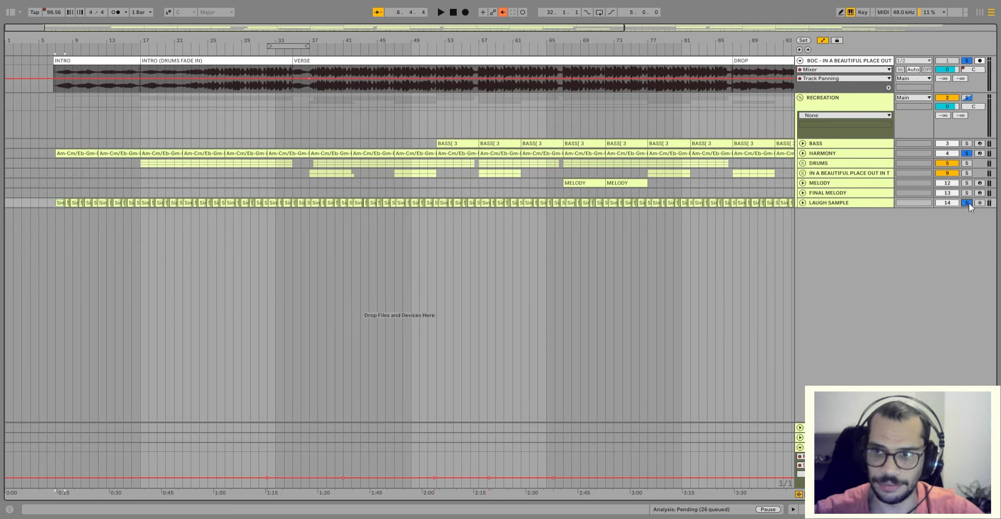
click(968, 203)
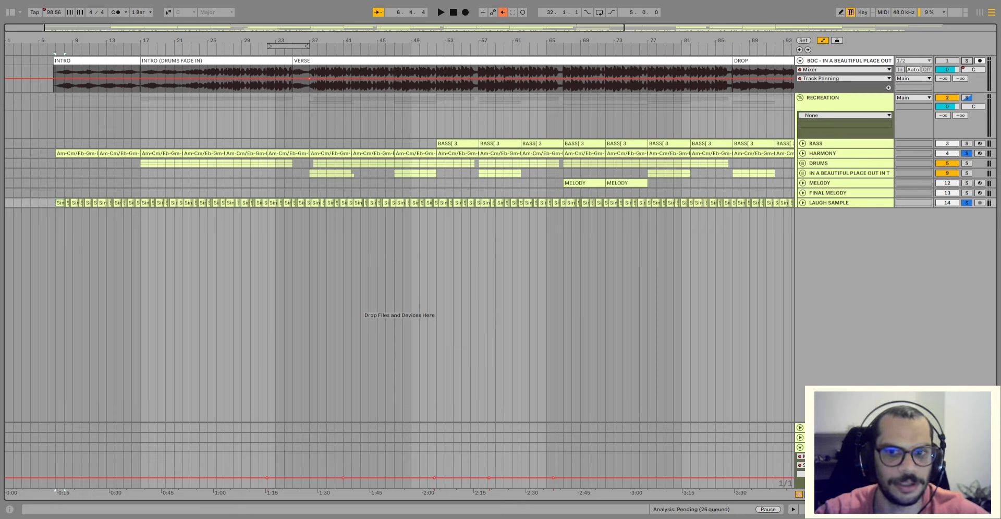
- Play the soloed HARMONY and LAUGH SAMPLE tracks, switching solo between the original BOC track, the LAUGH SAMPLE and the RECREATION group
key(space)
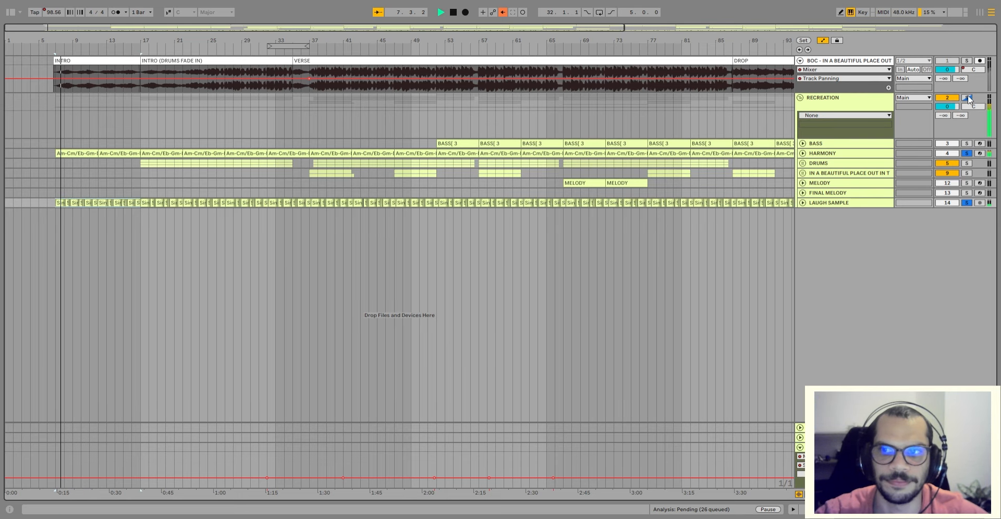
click(967, 61)
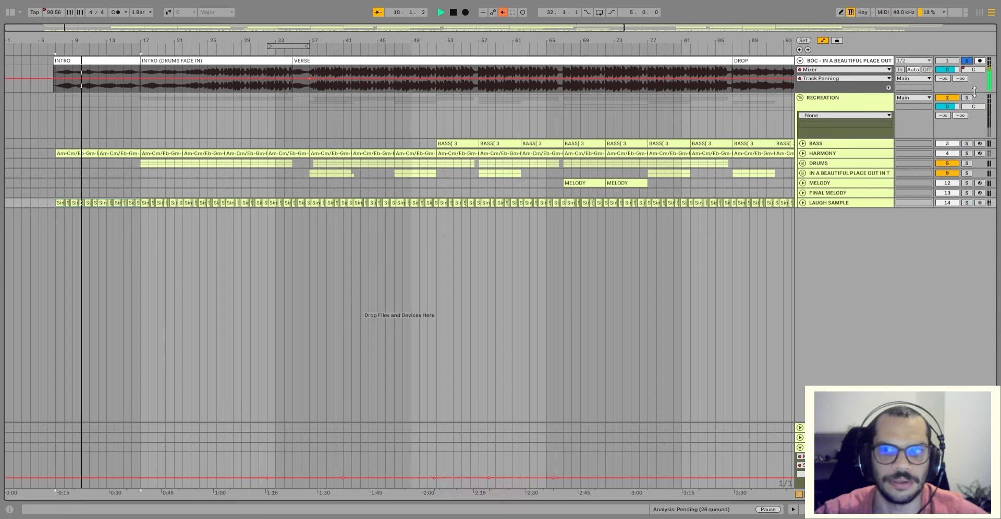
click(967, 98)
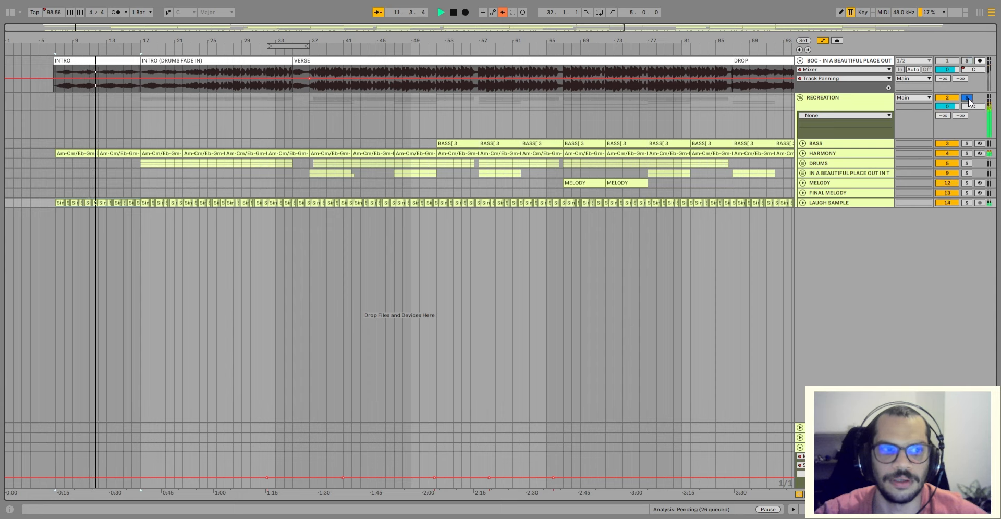
click(967, 203)
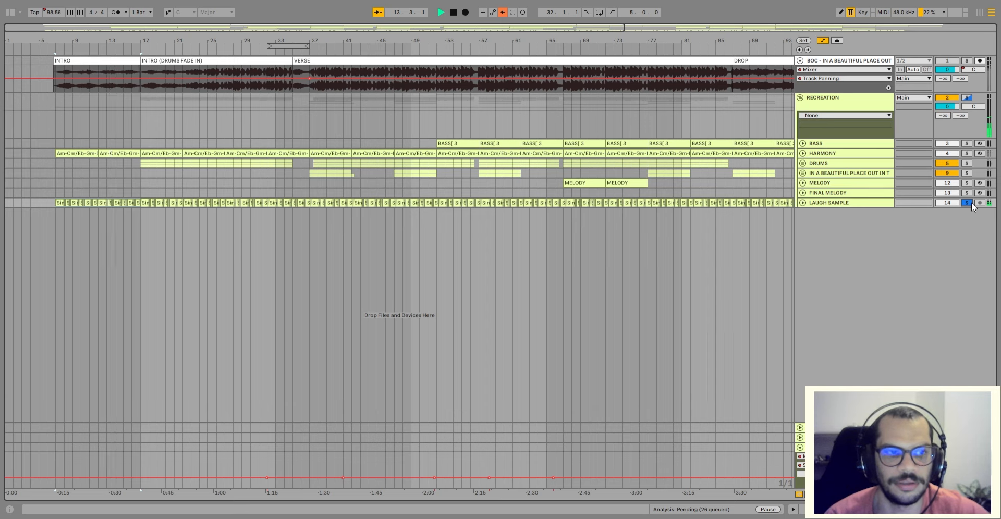
click(965, 97)
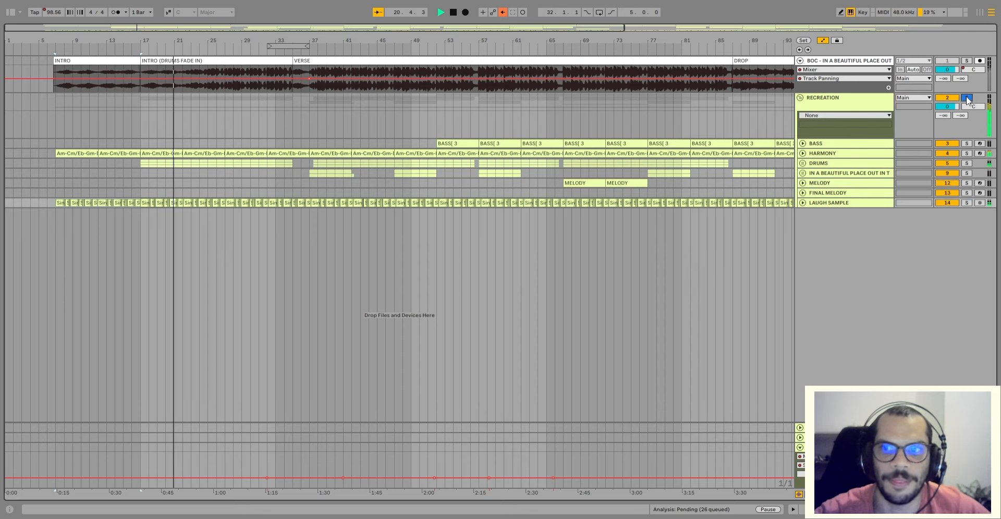
- Restart the recreation from 7.1.1, stop playback and briefly view the first HARMONY clip's notes
key(space)
key(space)
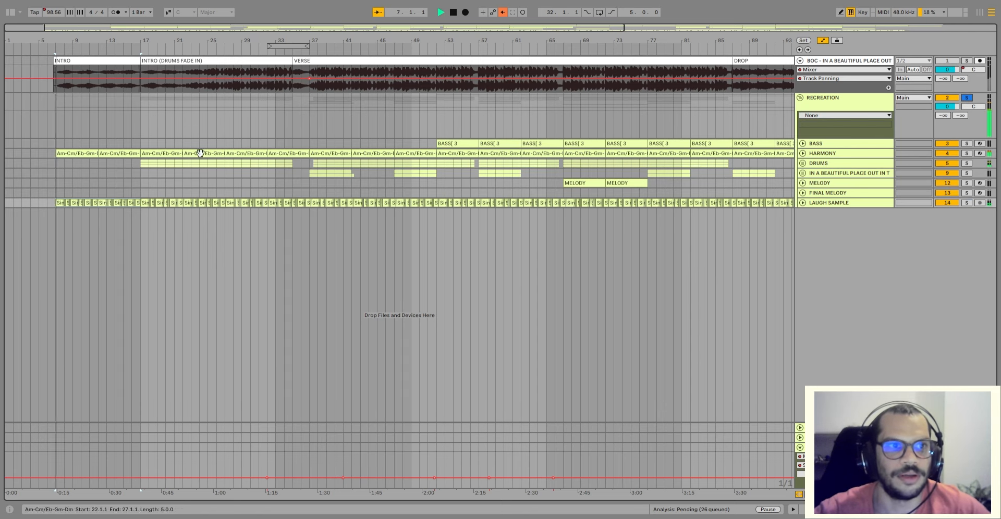
key(space)
click(85, 60)
double_click(82, 153)
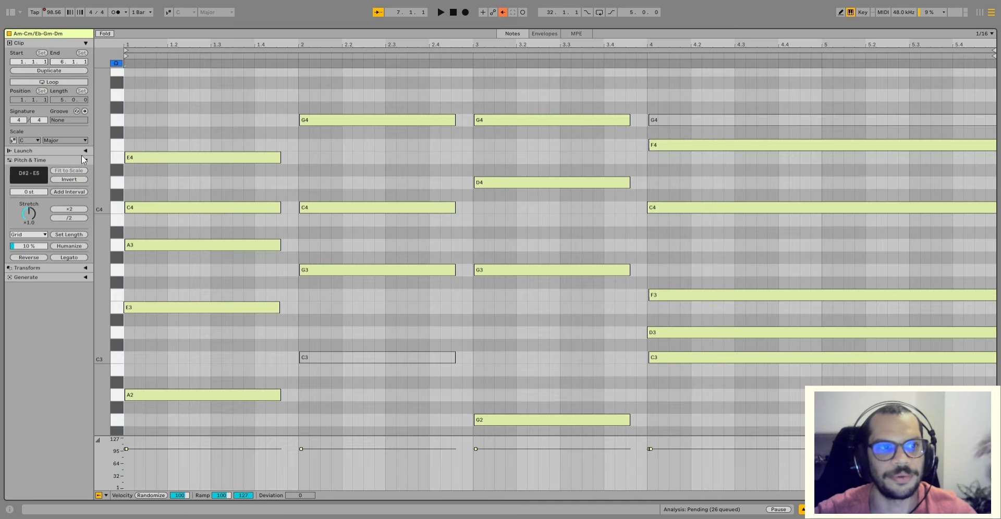
key(ctrl+alt+l)
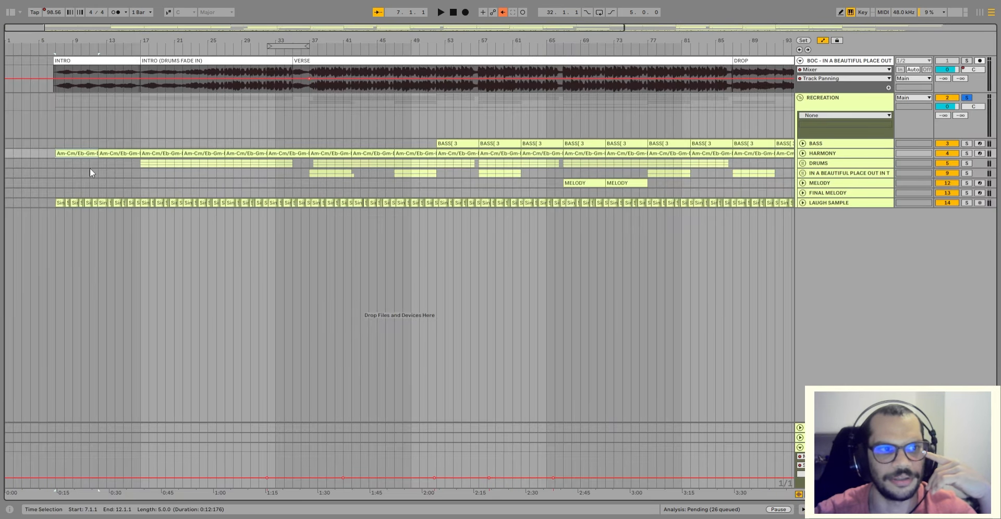
- Reopen the first HARMONY clip and examine its four chords from the top voices down to the bass notes
double_click(87, 154)
click(803, 509)
double_click(88, 153)
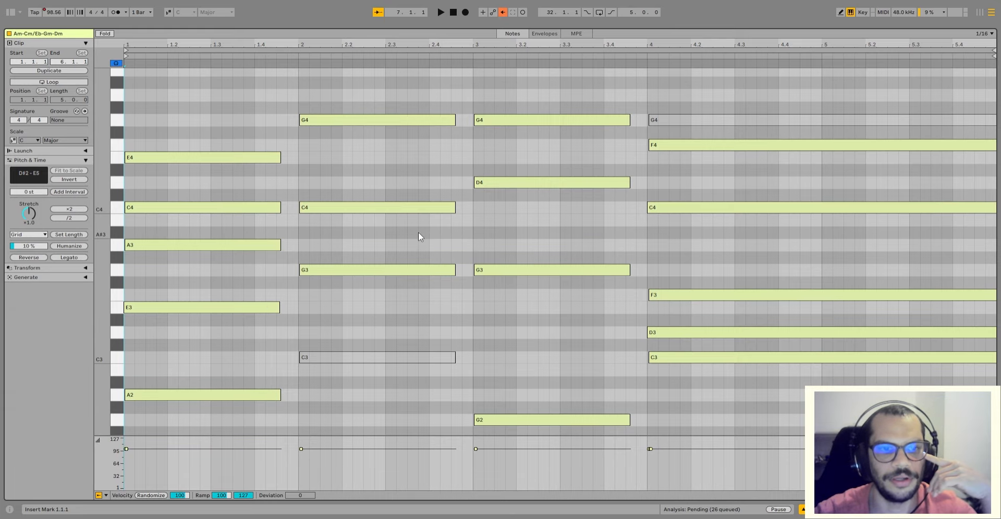
scroll(411, 376, down, 2)
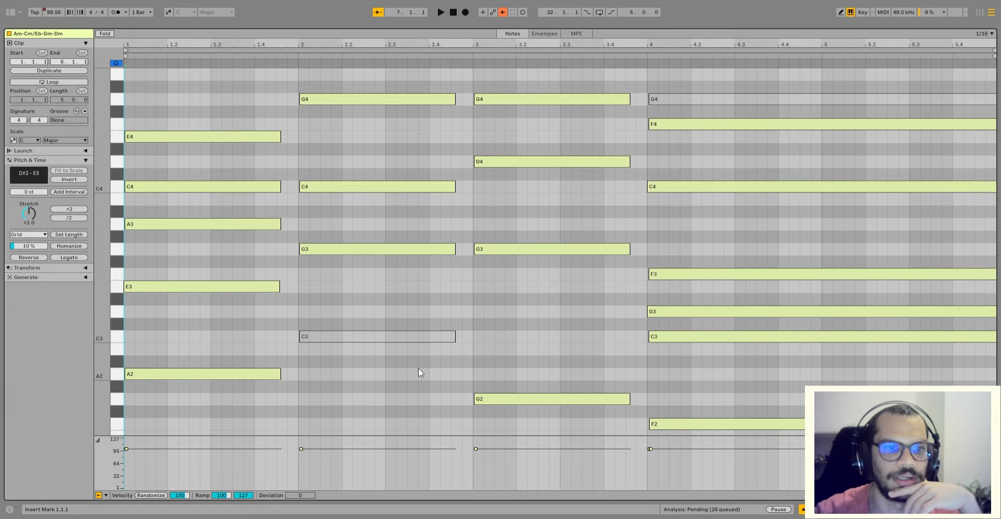
scroll(420, 372, up, 3)
scroll(536, 305, down, 10)
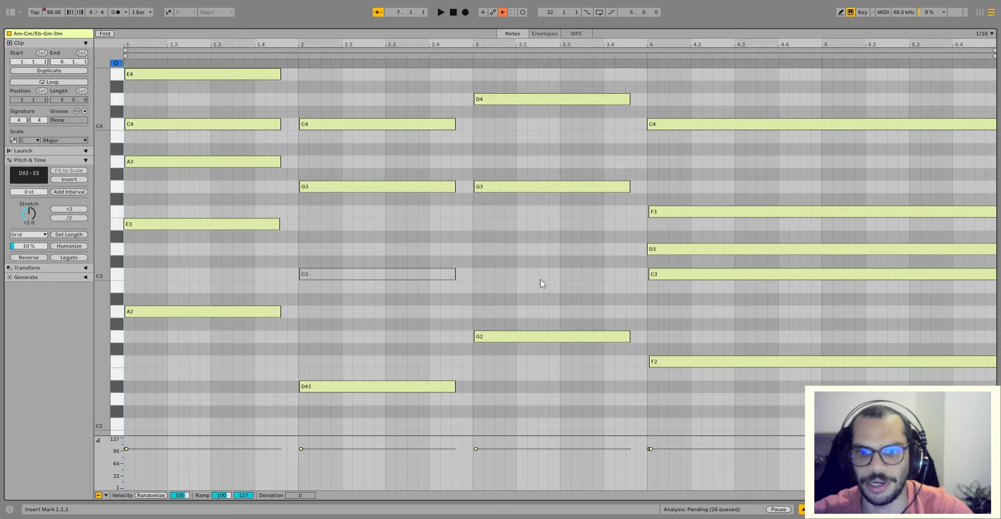
scroll(813, 310, up, 1)
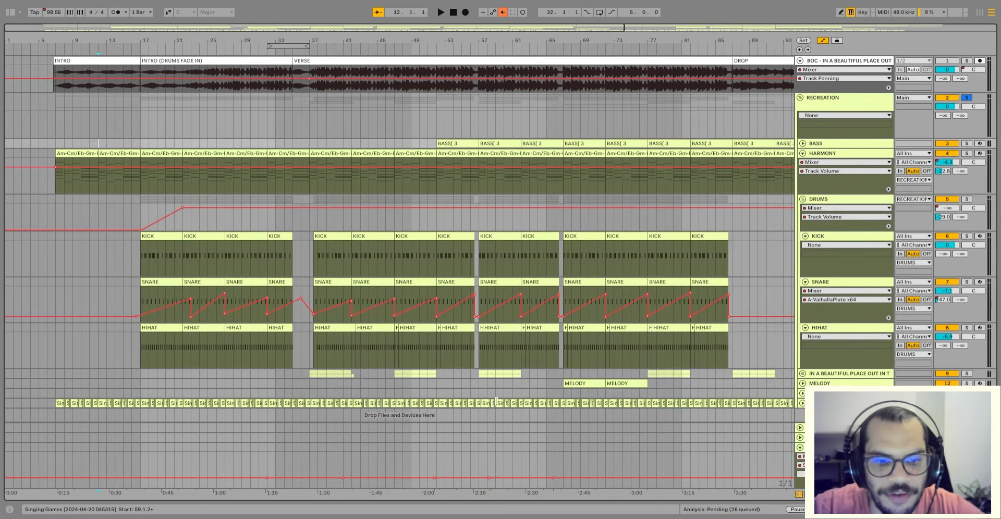
- Mark out the verse drums by selecting single KICK clips and the DRUMS, KICK and SNARE lanes between bars 38 and 57
scroll(91, 206, down, 1)
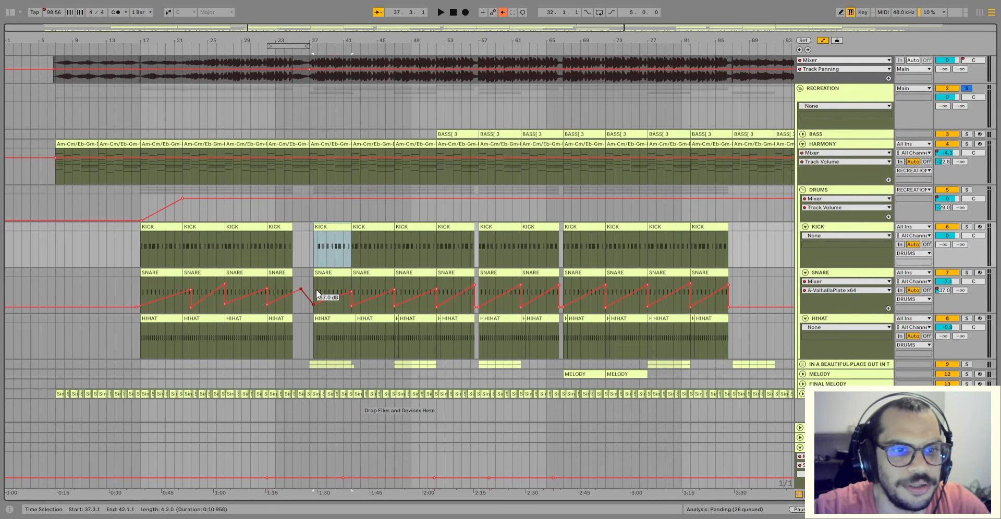
click(388, 233)
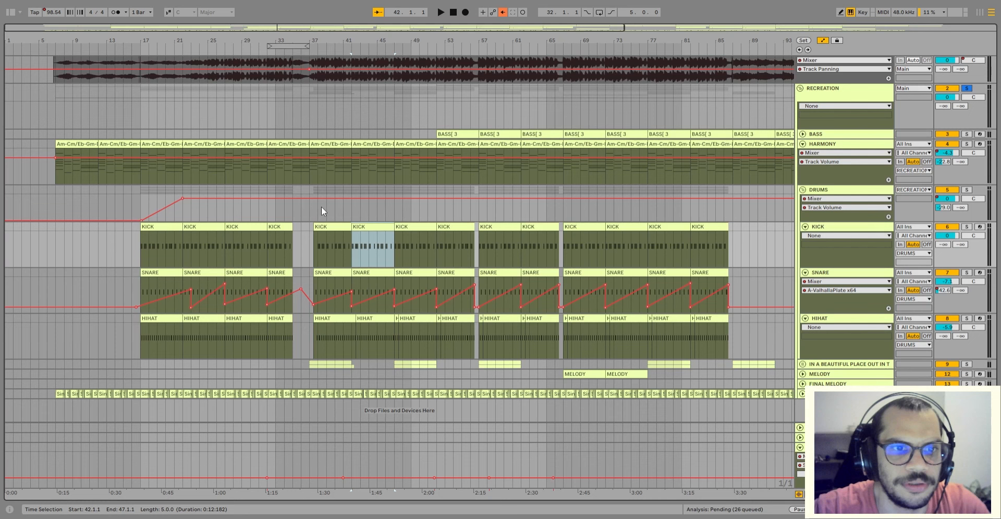
drag(321, 207, 477, 304)
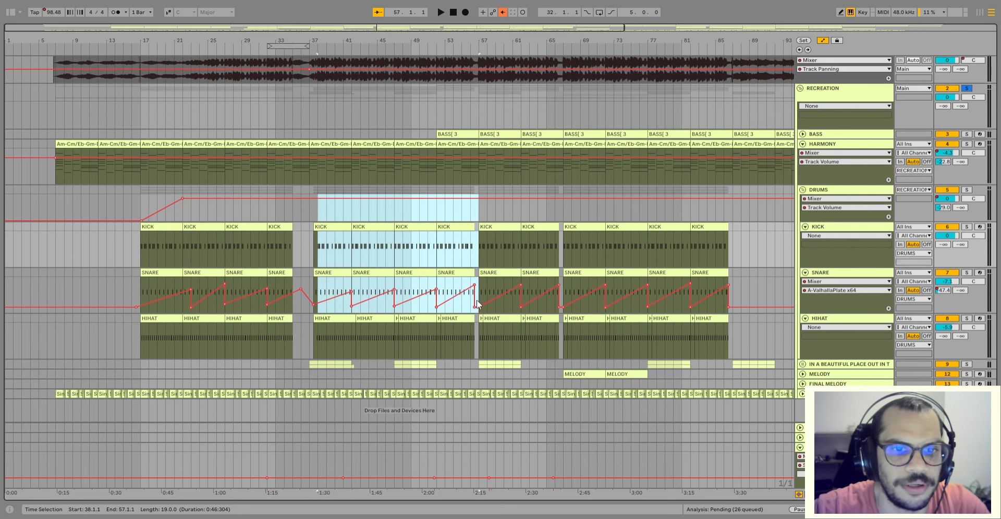
click(451, 324)
scroll(173, 253, up, 1)
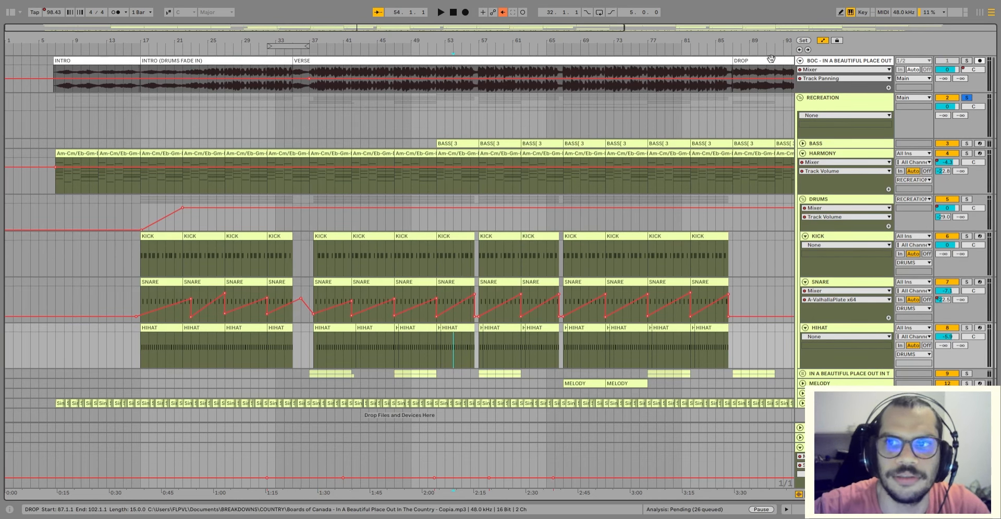
- Solo the original BOC track, select bars 12 to 35 across the RECREATION group and listen to the drums fade in from 12.1.1
click(966, 61)
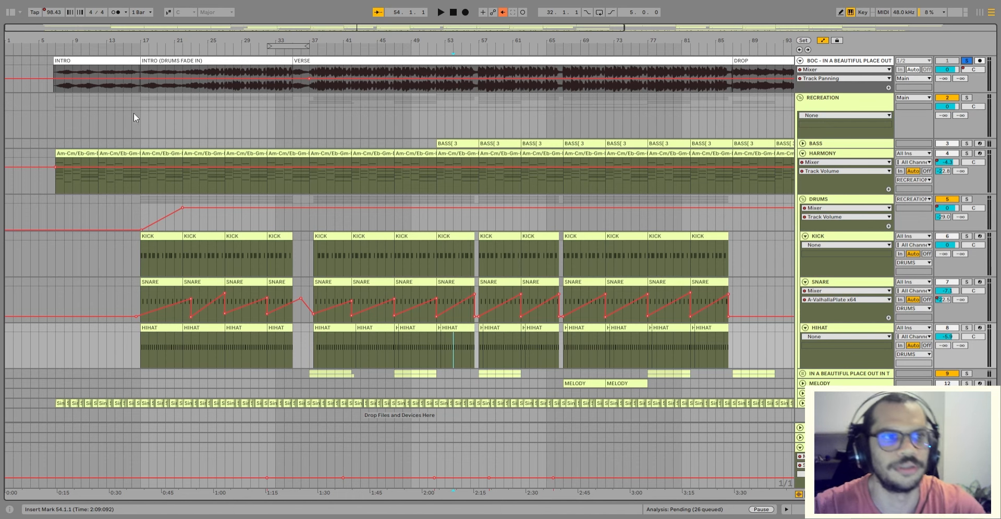
click(97, 110)
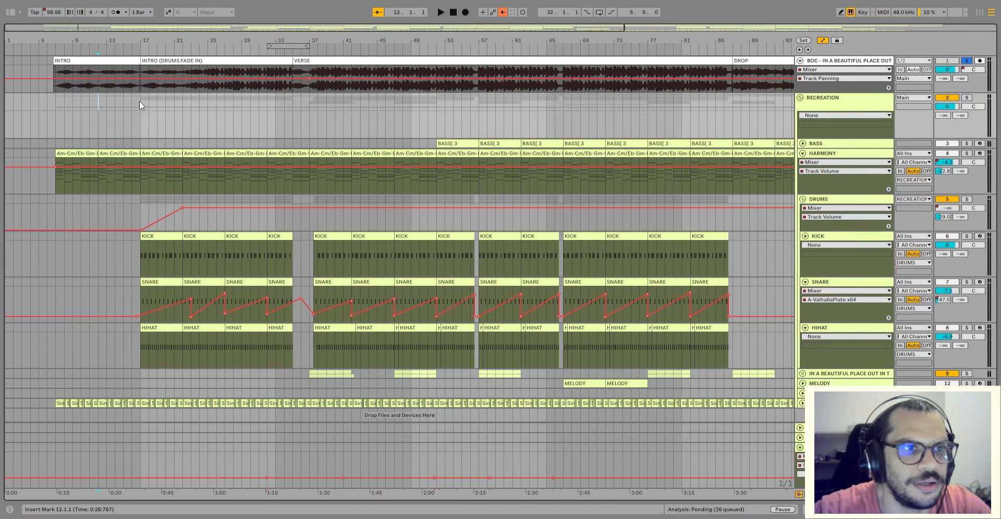
shift+click(291, 101)
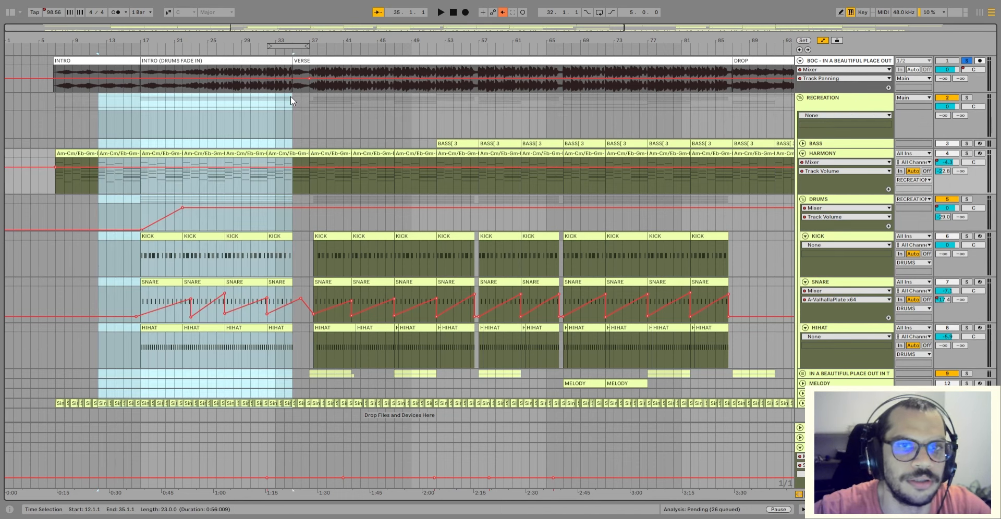
key(space)
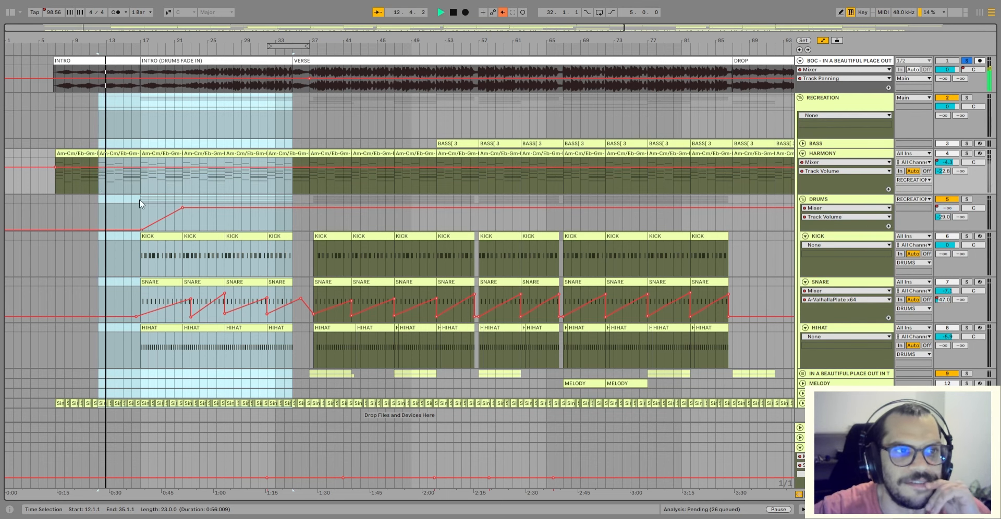
click(126, 161)
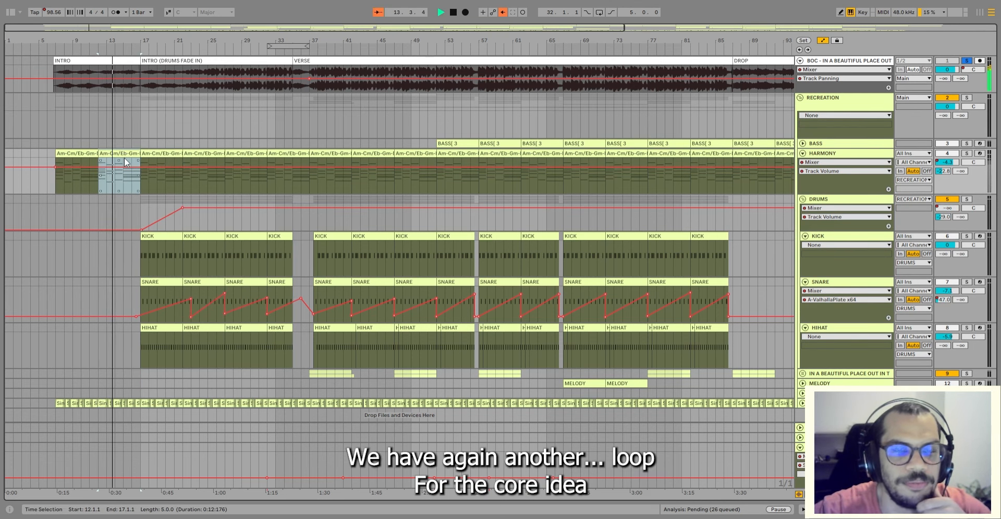
scroll(167, 299, down, 1)
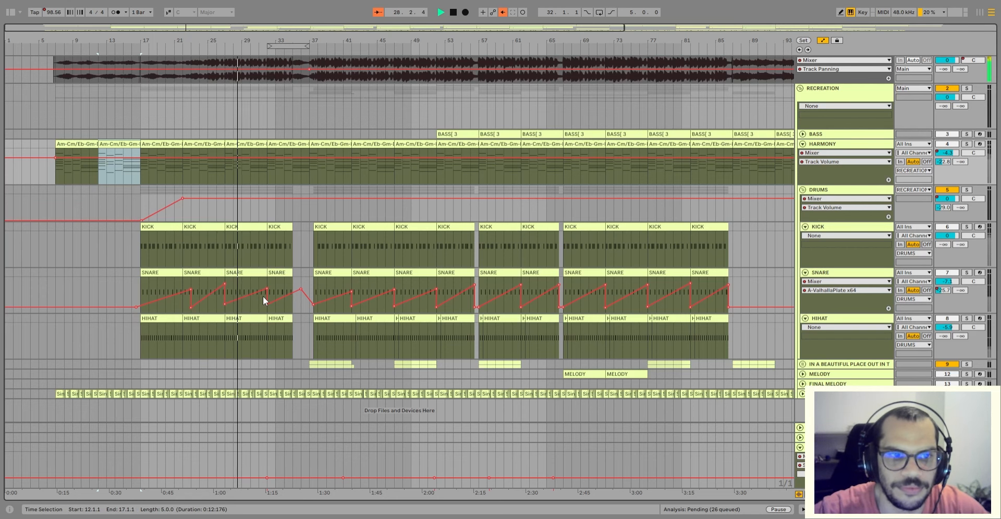
key(space)
- Point out the intro drum loop by selecting the KICK, SNARE and HIHAT clips at bar 27 and the KICK clip at bar 17
click(252, 273)
shift+click(253, 226)
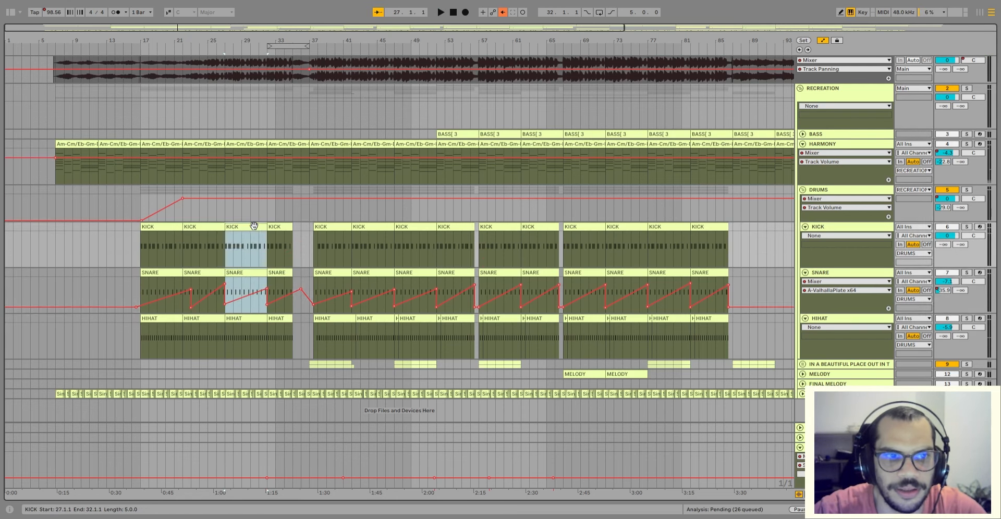
click(255, 318)
click(246, 272)
click(165, 227)
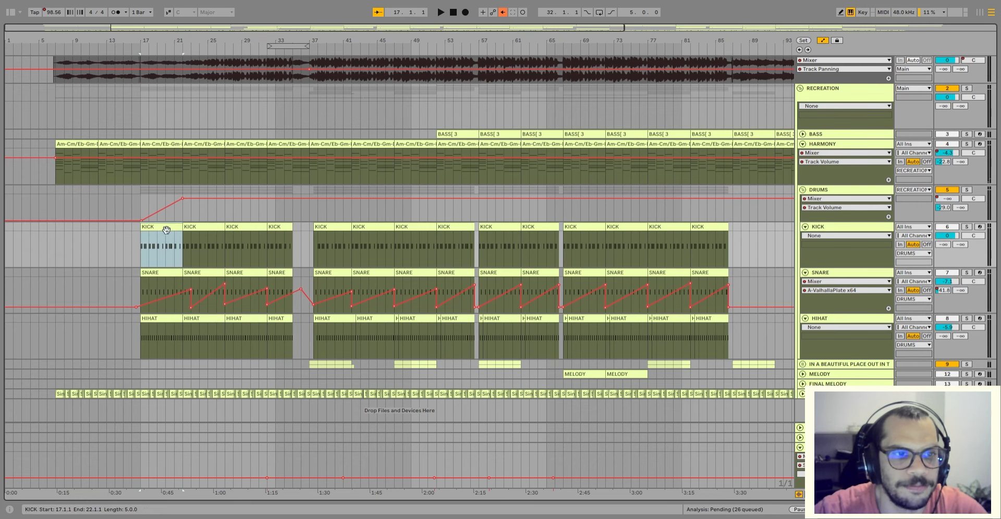
scroll(211, 232, up, 1)
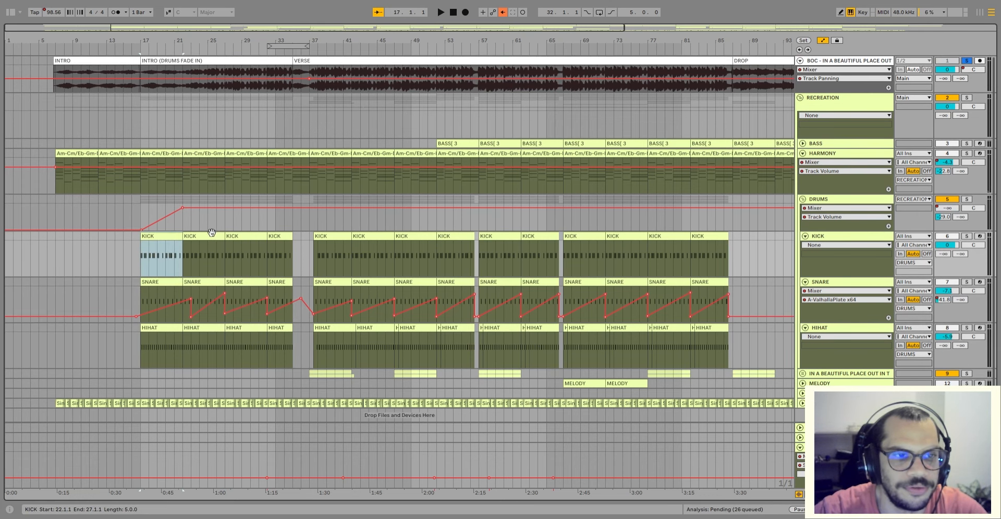
- Open the third KICK clip, look over its C2 note pattern and return to the arrangement
double_click(245, 239)
click(286, 243)
scroll(286, 243, up, 4)
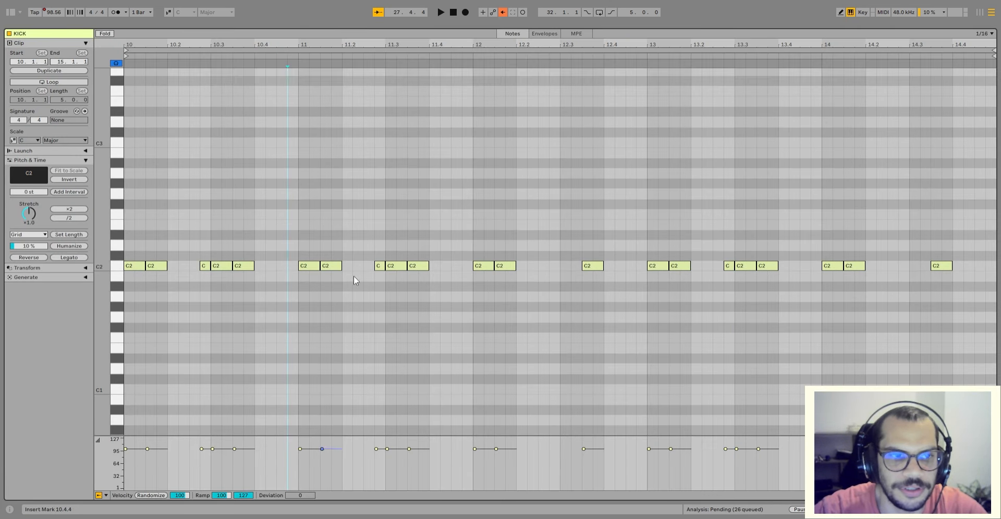
key(ctrl+alt+l)
scroll(920, 127, up, 1)
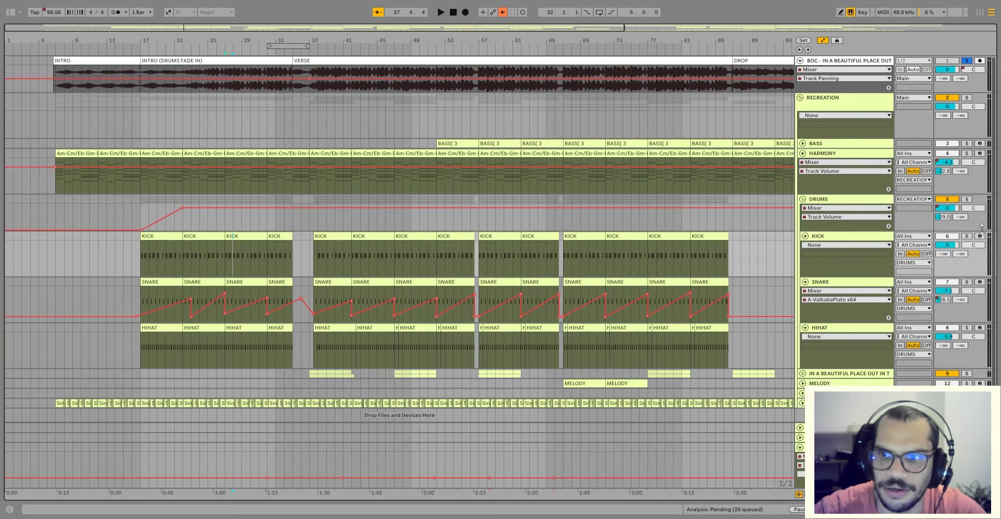
- Play the soloed KICK with the original from 17.1.1, view the second KICK clip's notes and return to the arrangement
key(space)
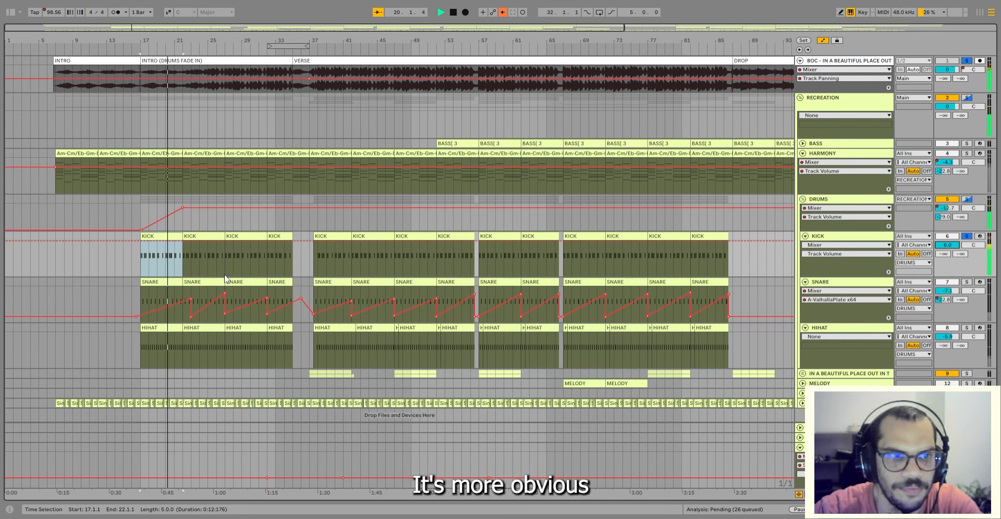
double_click(211, 235)
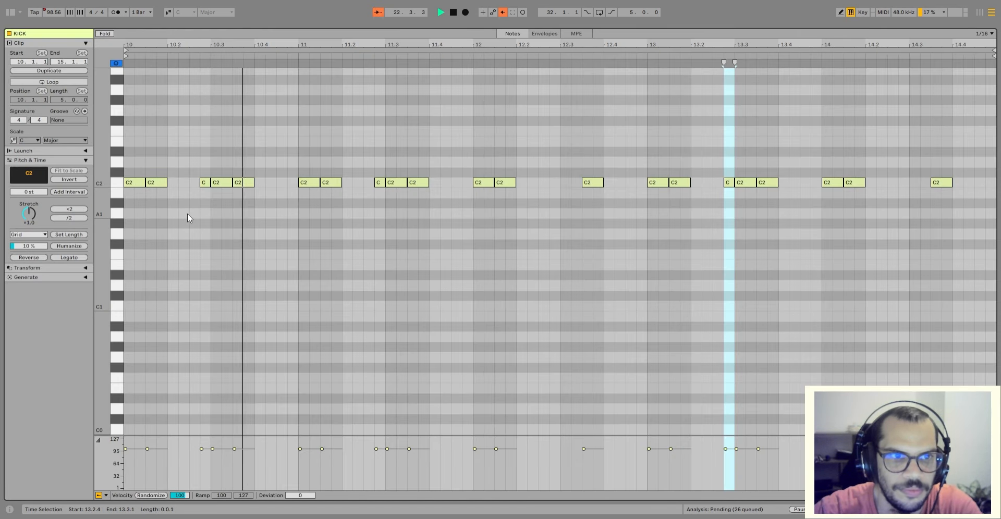
click(991, 510)
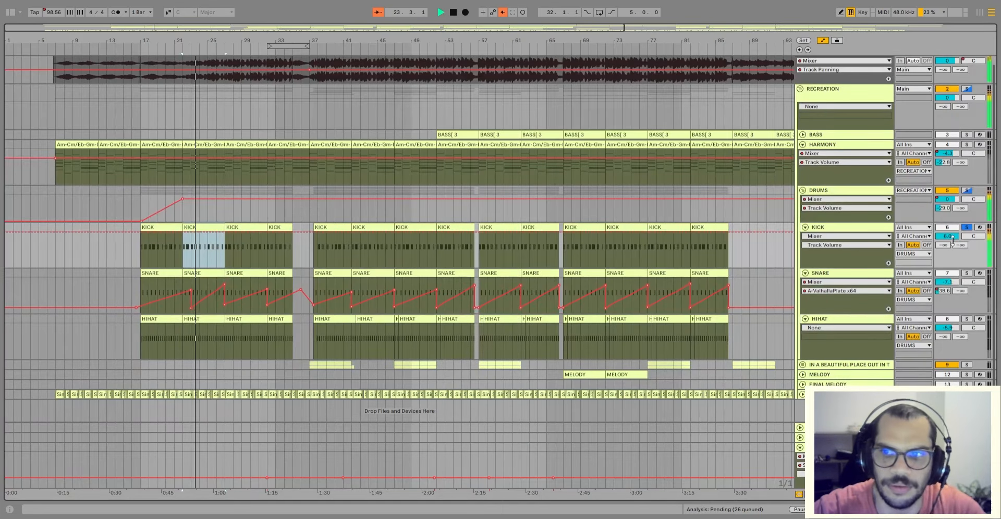
scroll(909, 223, up, 1)
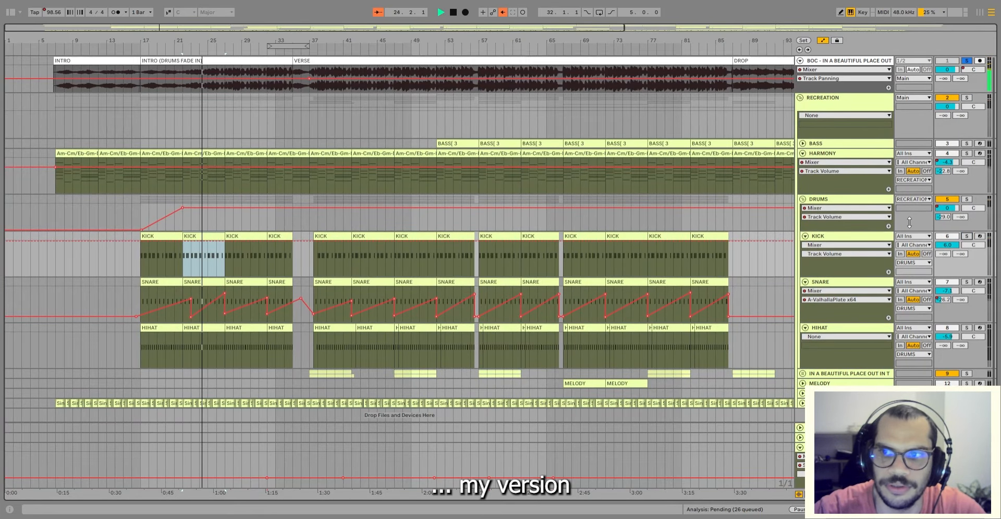
- Turn on arrangement looping, set a five-bar loop from 27.1.1 over the third KICK clip and open that clip's notes
double_click(209, 258)
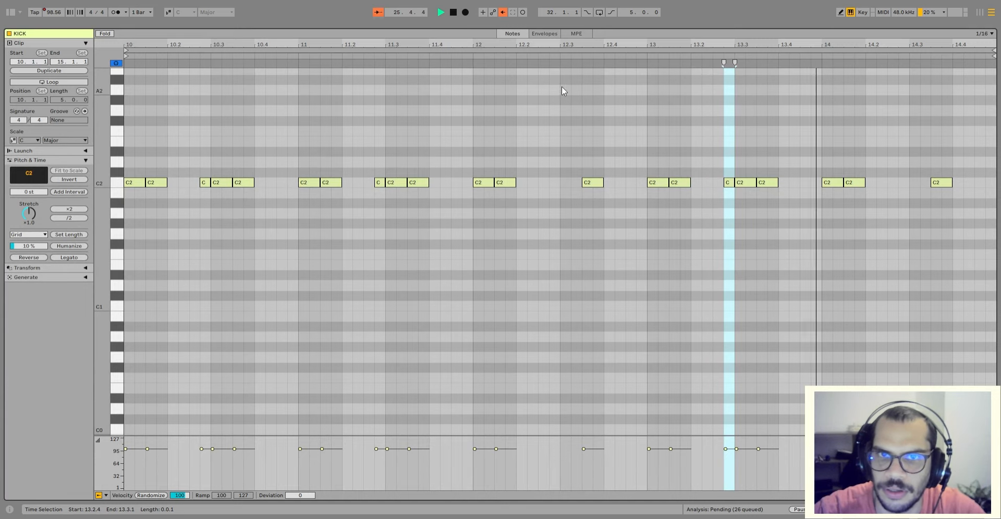
click(599, 12)
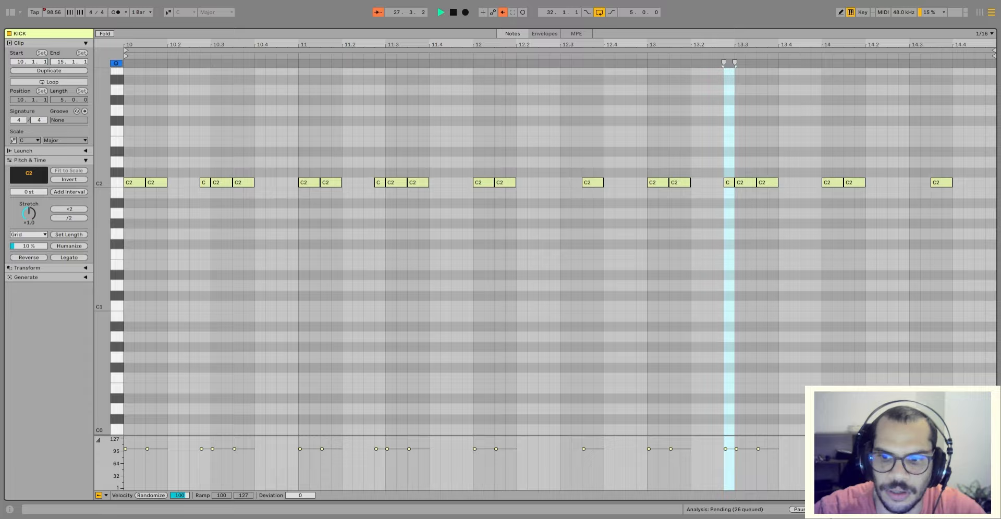
click(909, 509)
shift+click(238, 227)
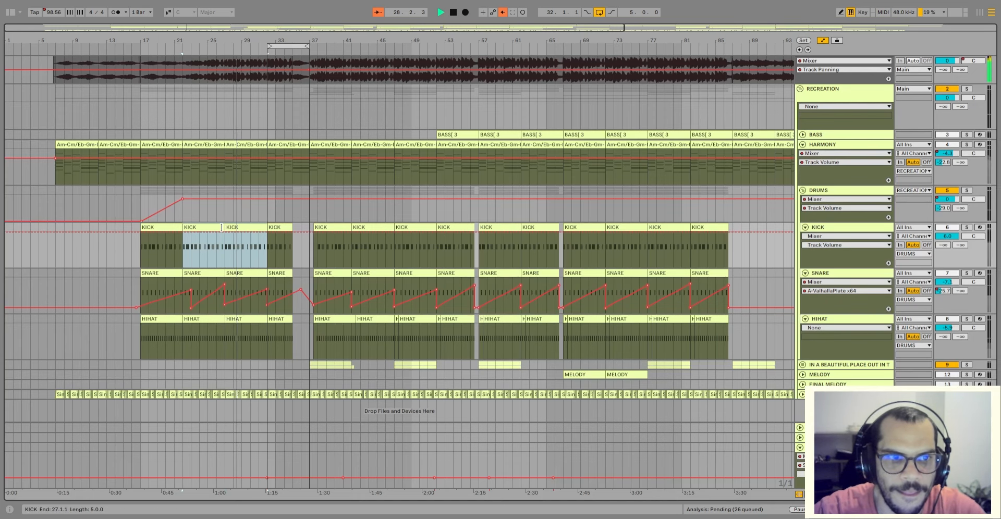
double_click(247, 233)
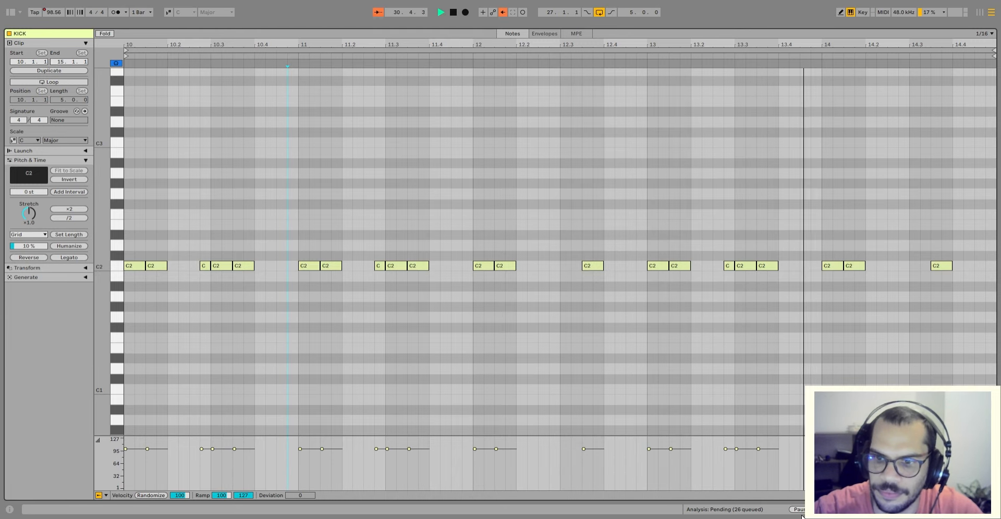
- Solo the KICK track in the arrangement, follow the third KICK clip's notes during playback, stop playback and reopen that clip
click(913, 510)
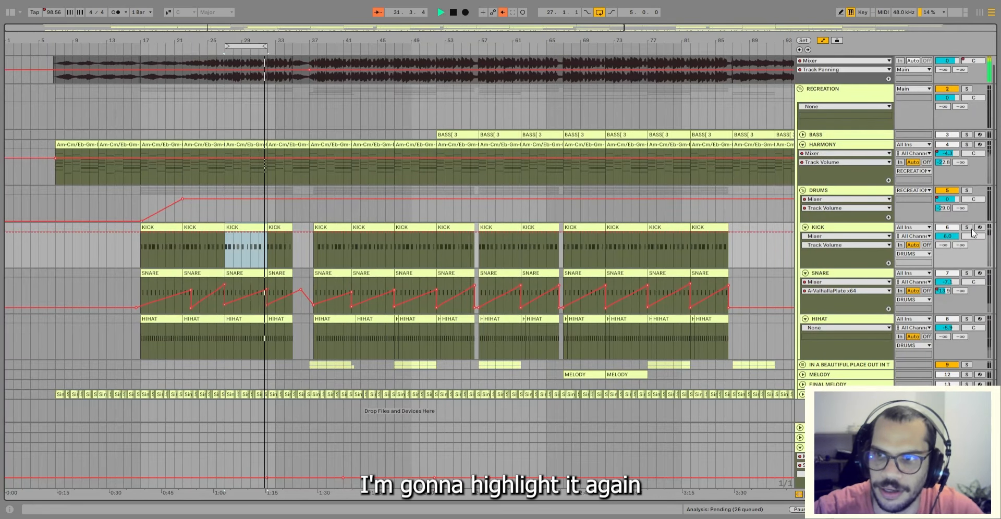
click(967, 228)
double_click(251, 227)
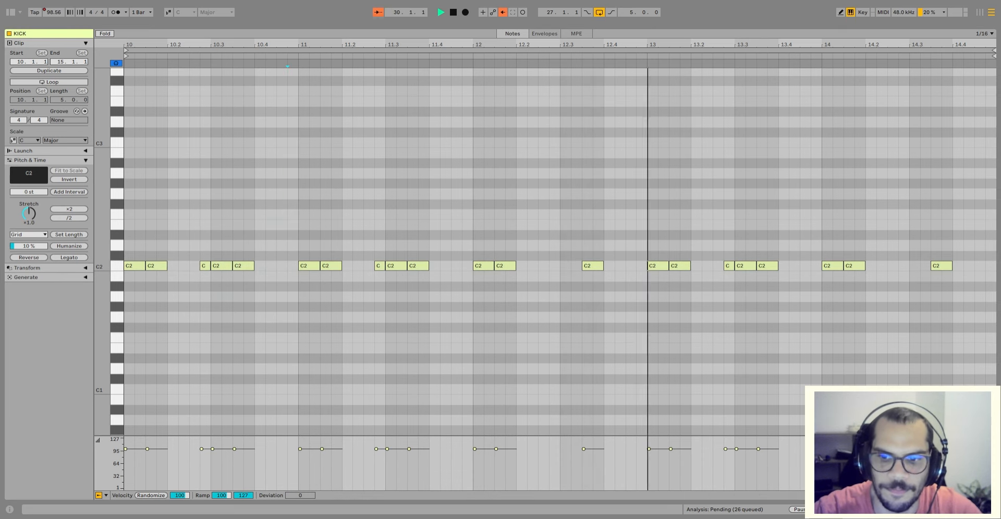
click(991, 510)
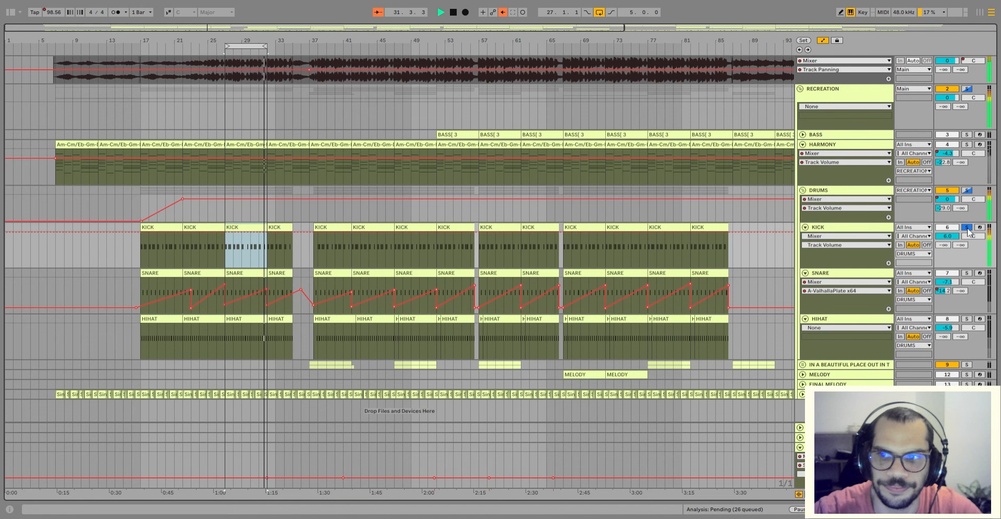
key(space)
double_click(237, 227)
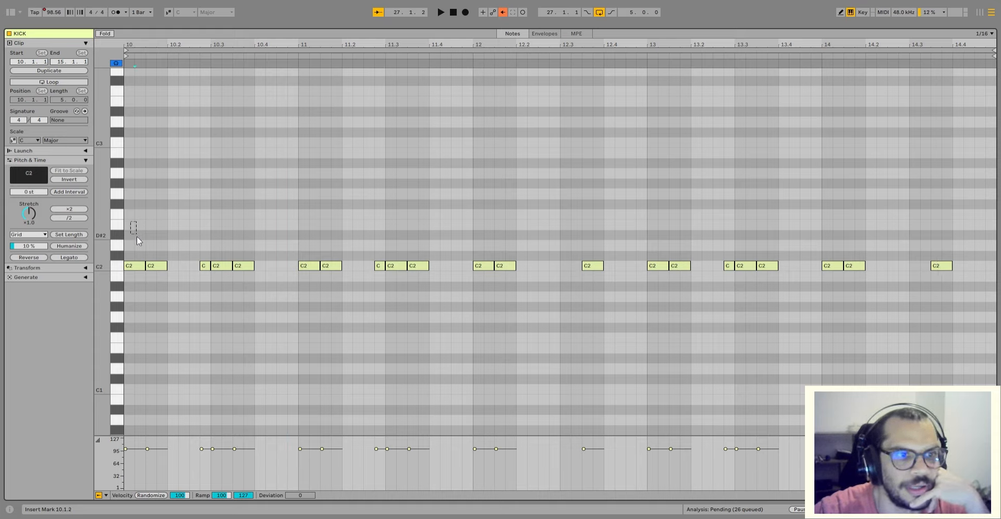
- Point out individual C2 kick notes in the clip, including those at 10.1.1, 10.2.4, 10.3.1 and 11.3.1
click(134, 265)
click(221, 265)
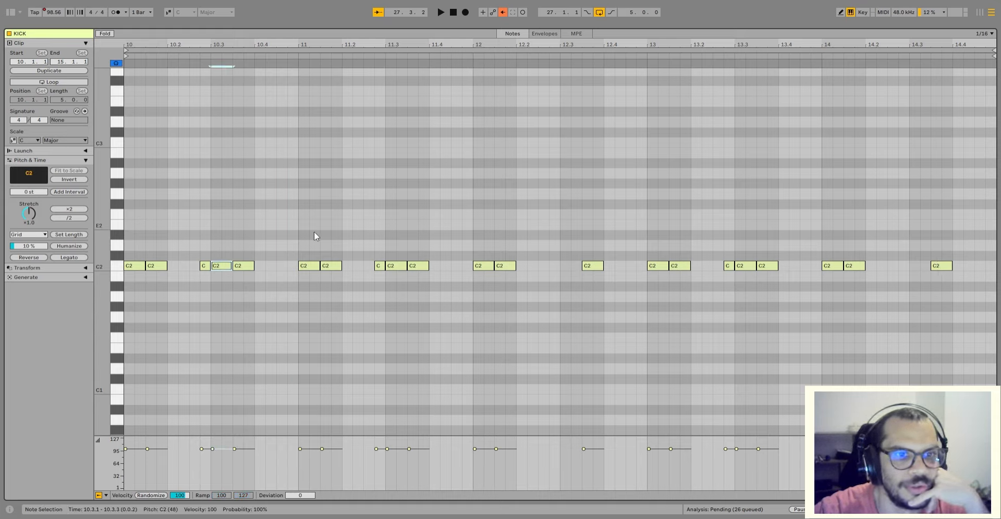
click(400, 266)
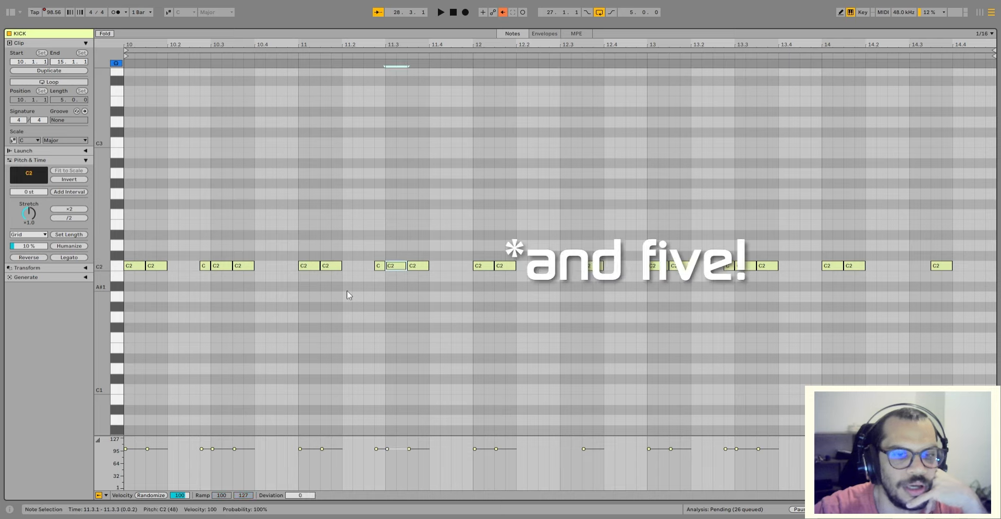
click(166, 279)
click(147, 245)
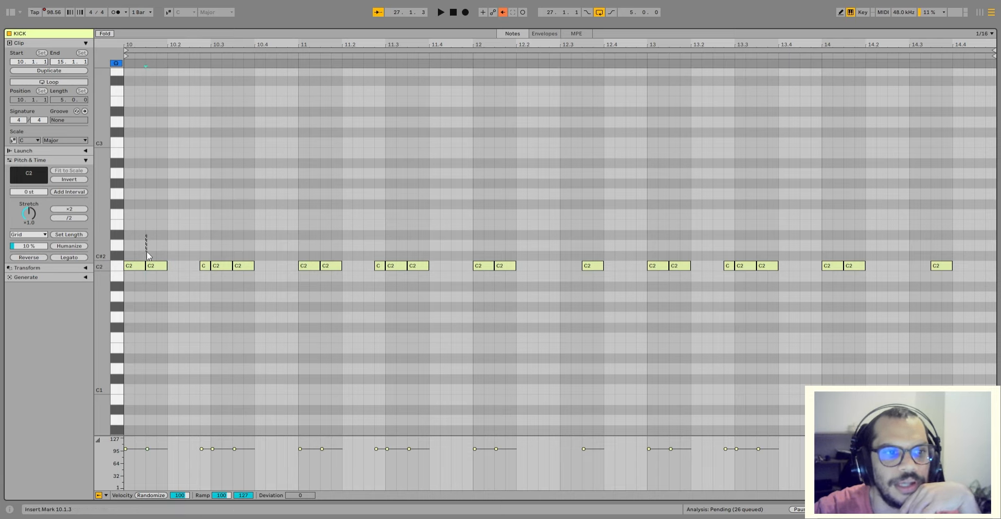
drag(134, 215, 140, 311)
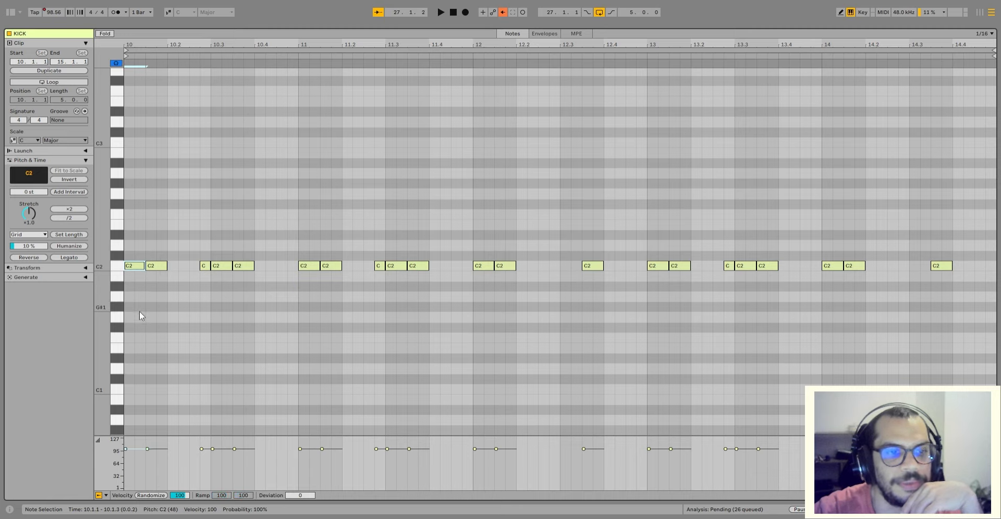
click(204, 267)
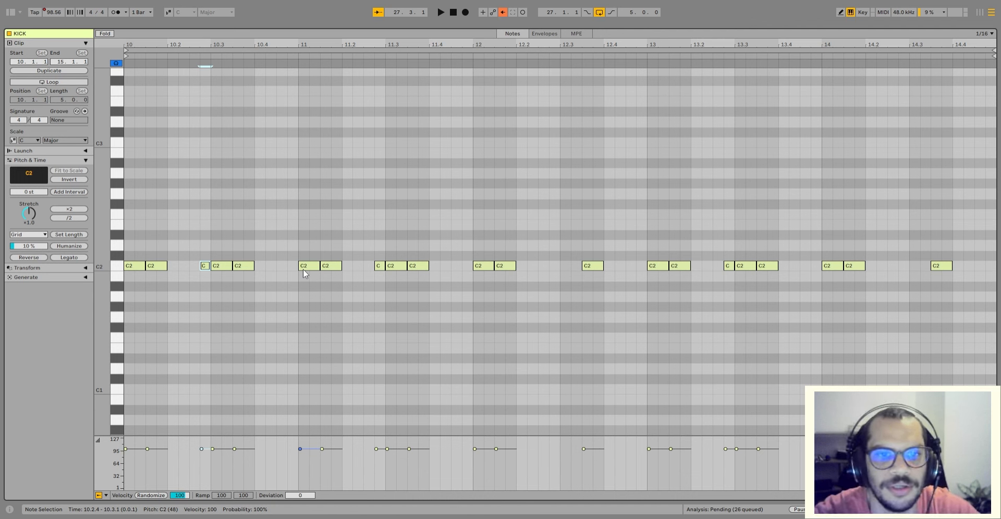
- Return to the arrangement, open the HIHAT clip at bar 27 and look over its C3 note pattern
key(ctrl+alt+l)
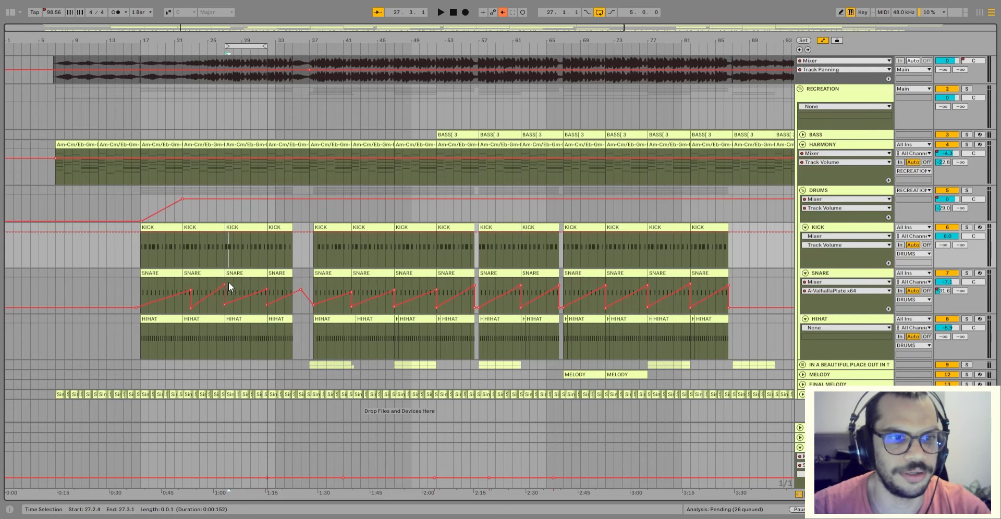
double_click(229, 283)
click(318, 257)
scroll(318, 256, up, 4)
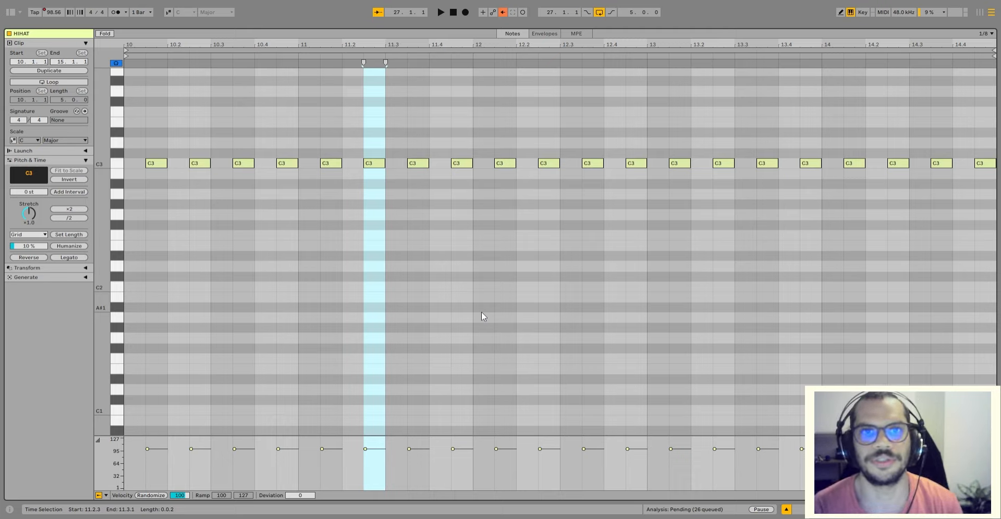
click(315, 299)
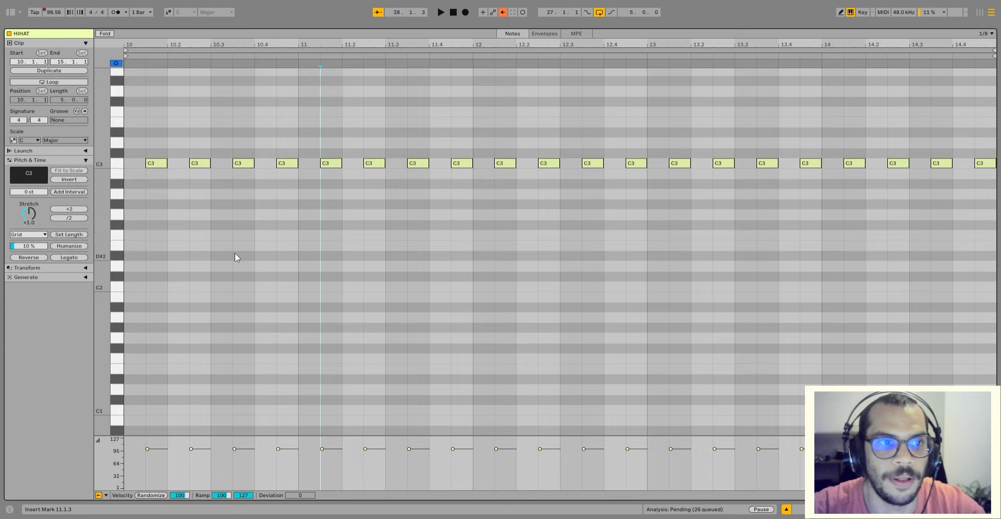
click(162, 219)
scroll(162, 217, up, 1)
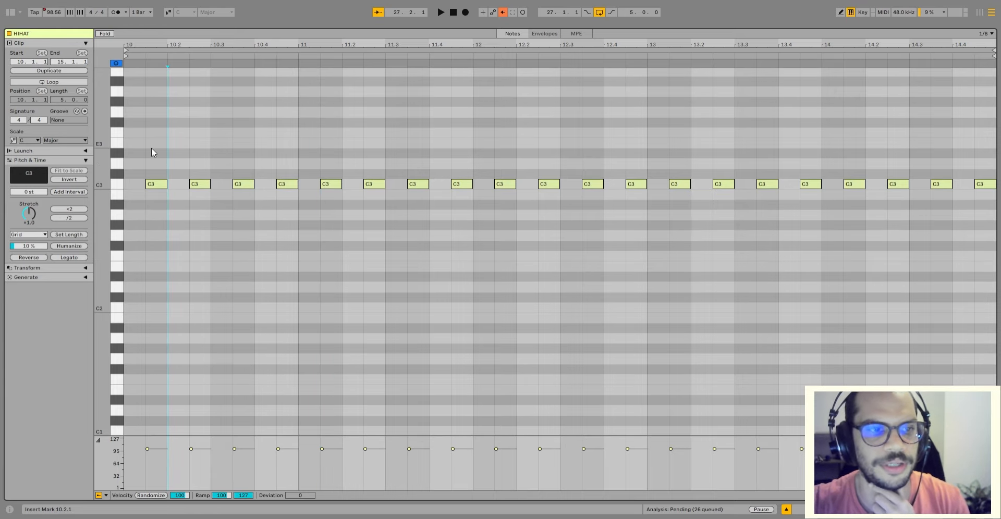
- Point out the off-beat C3 hi-hat notes at 10.1.3 and 10.2.3 and play the pattern briefly
click(156, 184)
drag(208, 150, 205, 226)
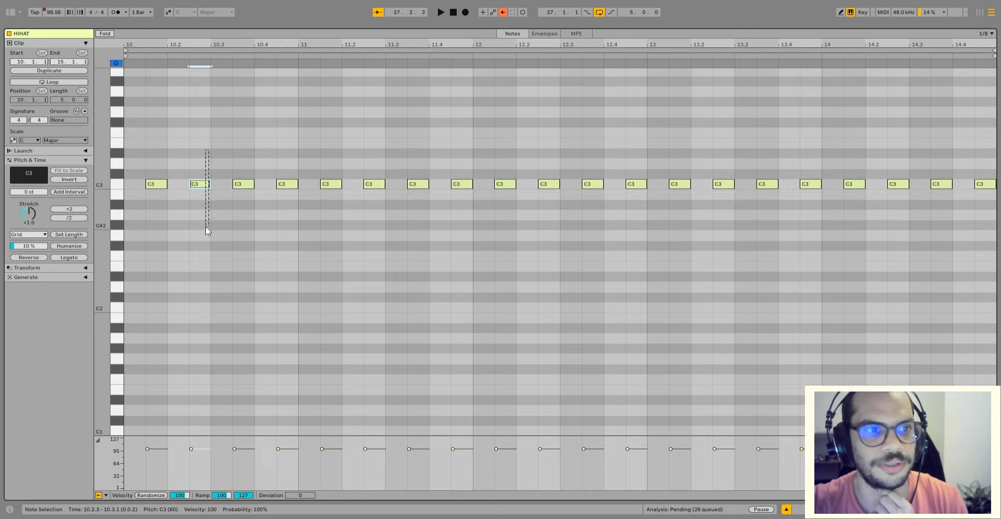
click(130, 186)
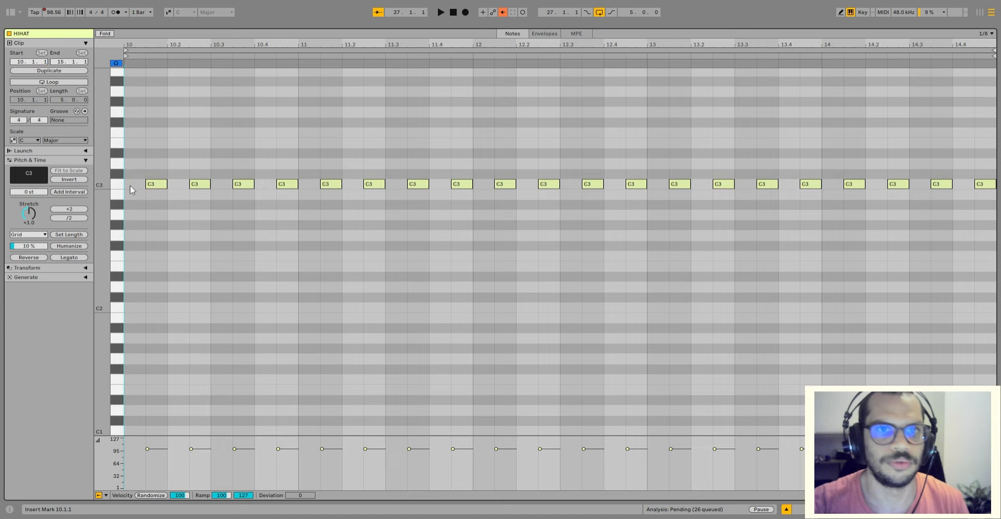
drag(160, 119, 159, 202)
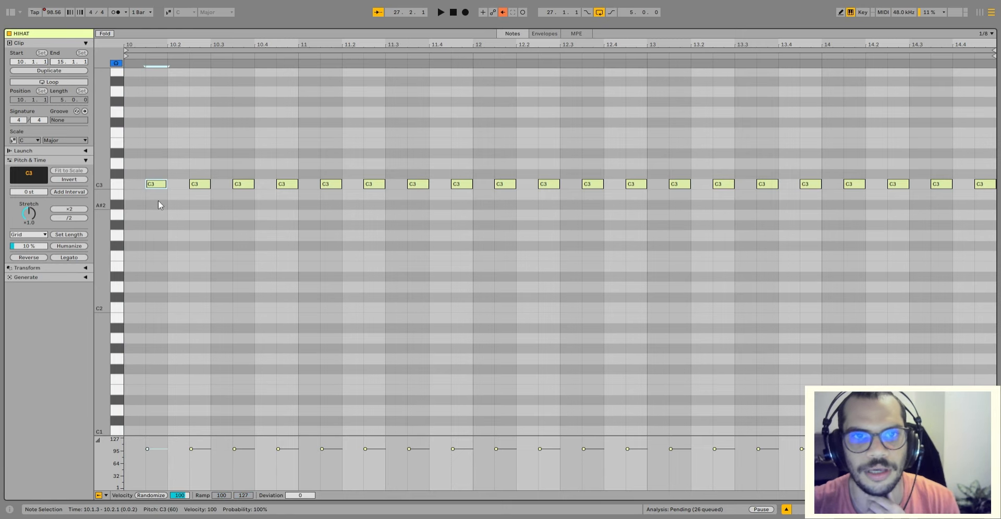
key(space)
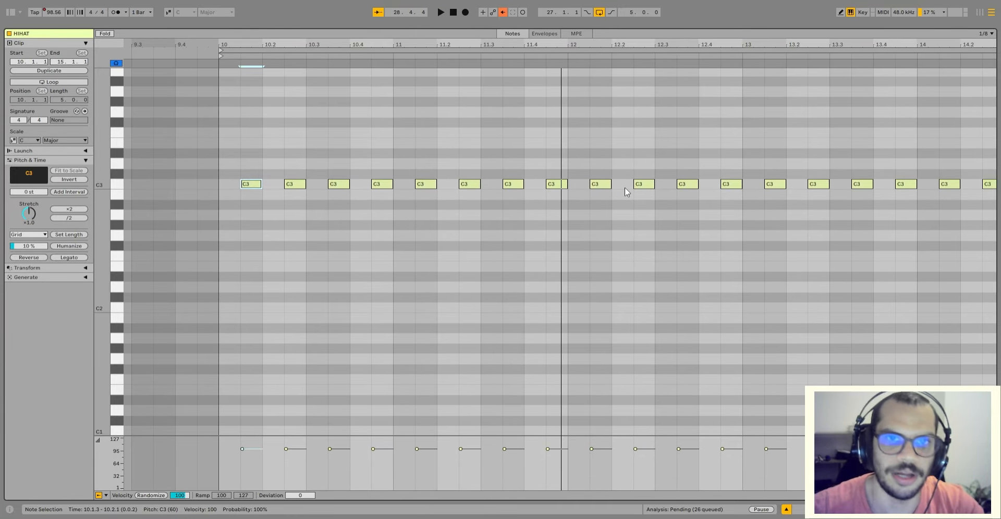
key(space)
- Try the first eight hi-hat notes on the beat from 10.1.1, play the result and move them back off the beat
drag(240, 143, 554, 191)
key(Right)
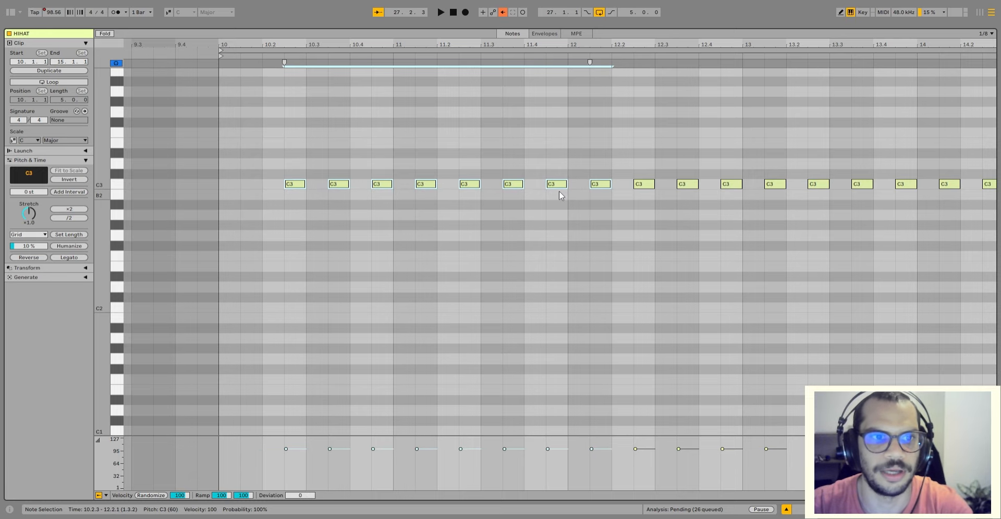
key(Left)
key(Left)
key(Left)
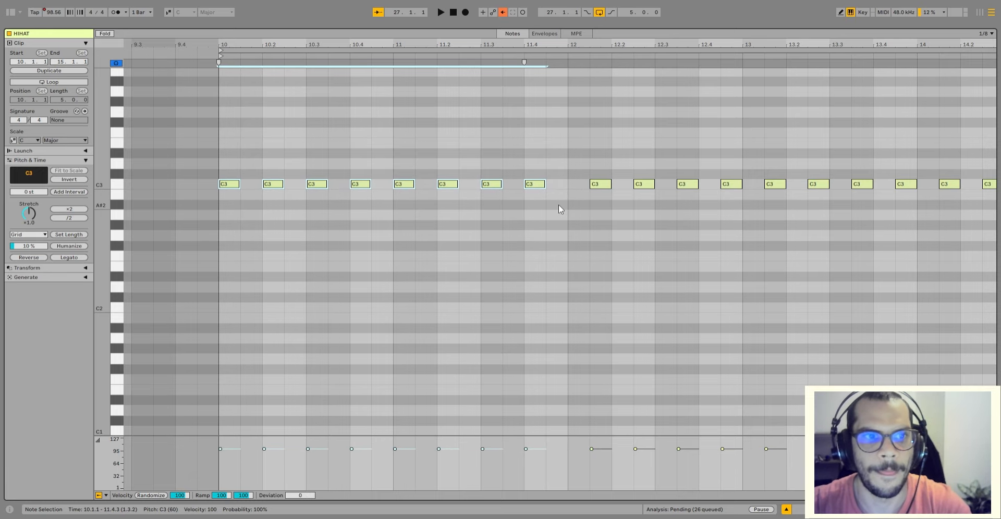
key(space)
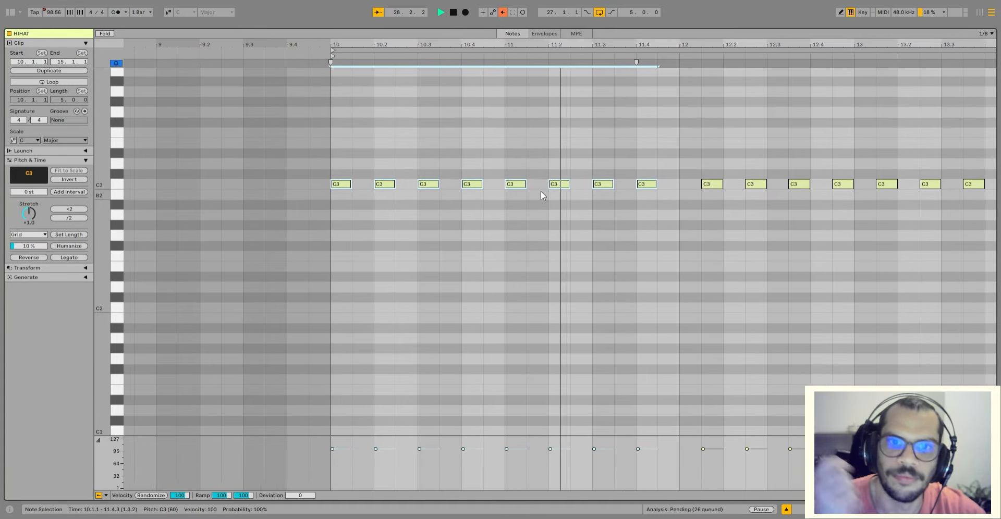
key(space)
key(Right)
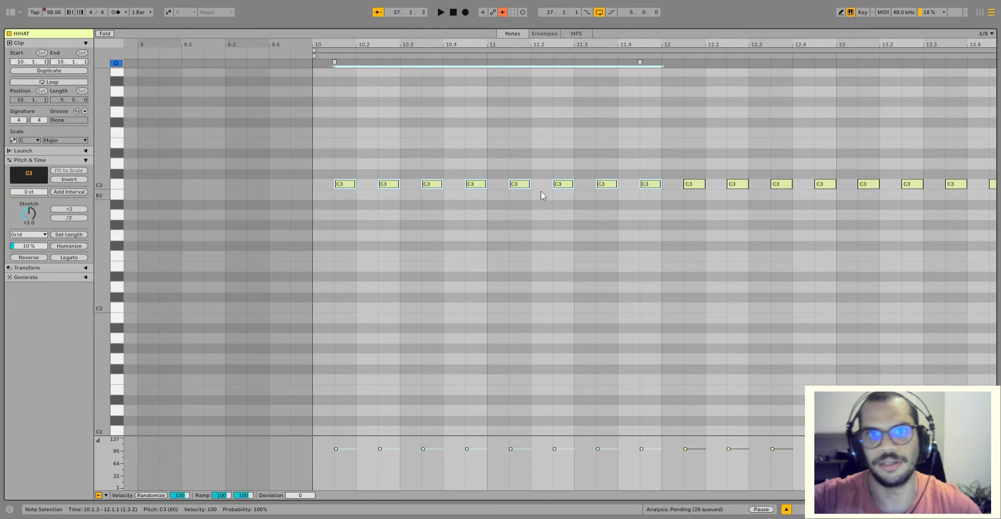
- Highlight the first hi-hat note at 10.1.3, play the off-beat pattern in the loop and return to the arrangement
mouse_move(334, 184)
mouse_down()
mouse_move(313, 184)
mouse_move(359, 185)
mouse_move(334, 183)
mouse_move(347, 186)
mouse_up()
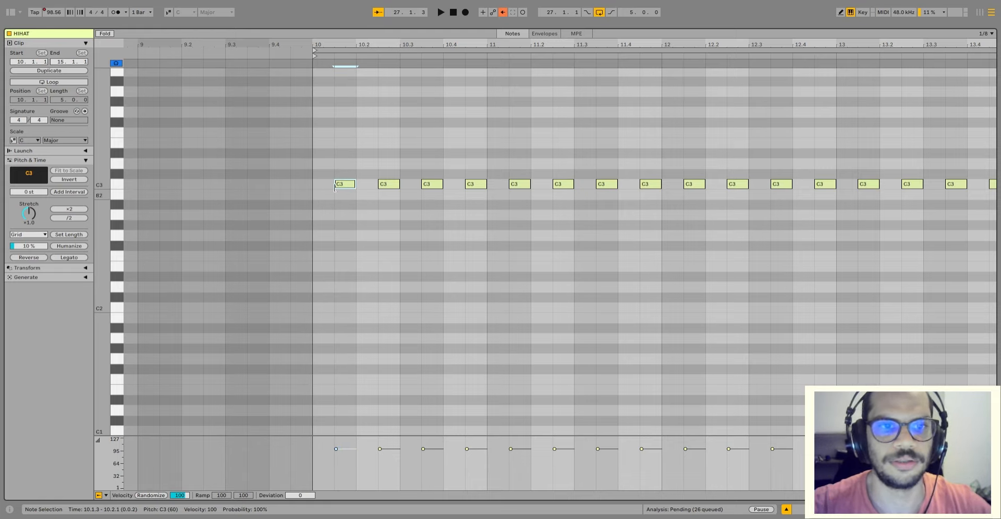
drag(329, 138, 358, 217)
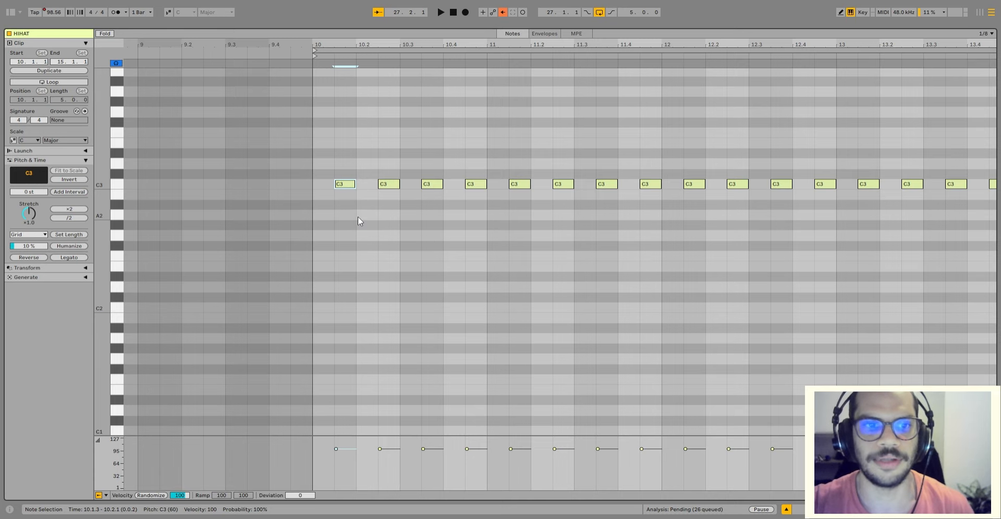
key(space)
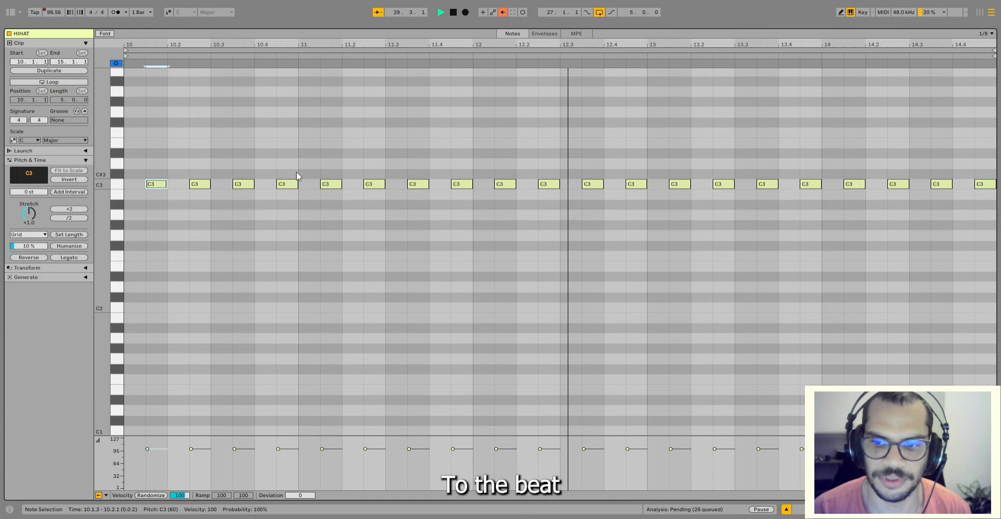
click(785, 509)
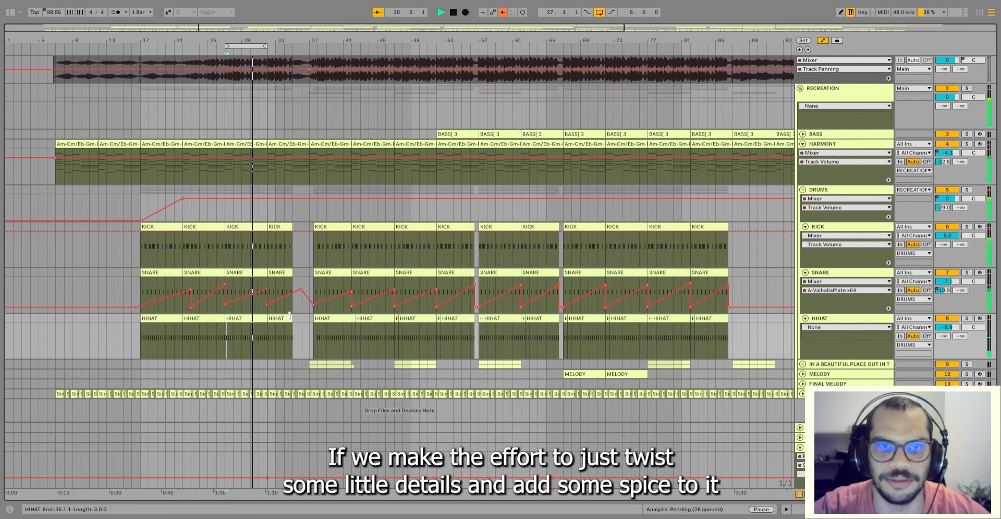
- Compare the looped section by soloing the original track, the RECREATION group and the original again
scroll(925, 288, up, 1)
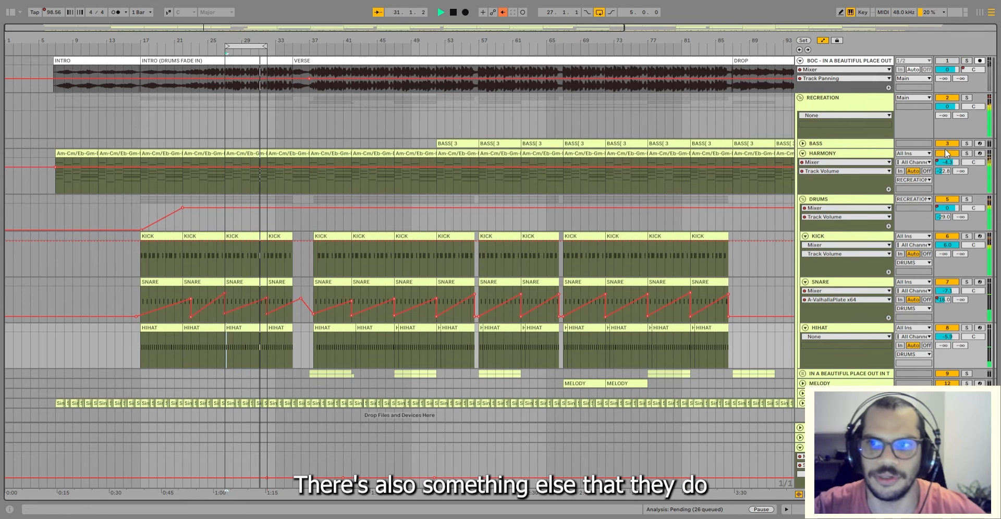
click(966, 61)
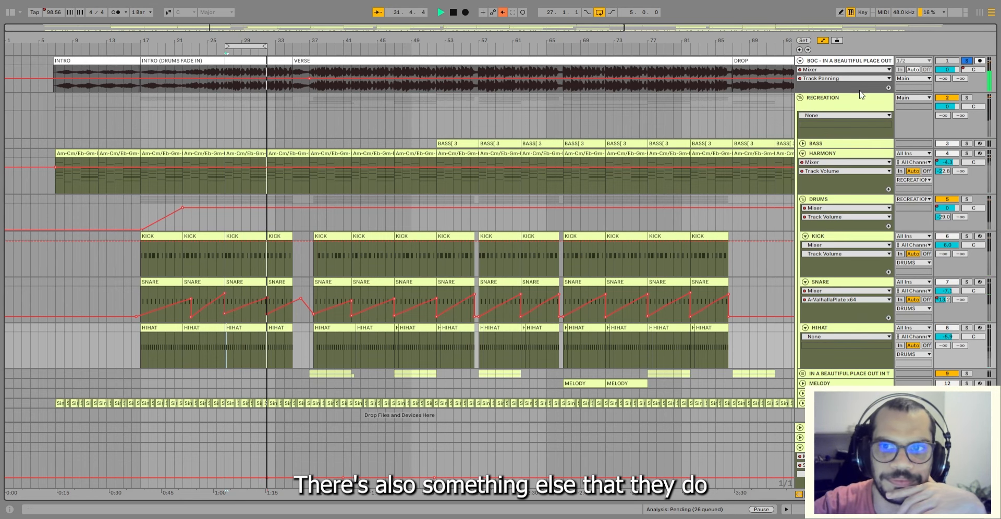
click(967, 99)
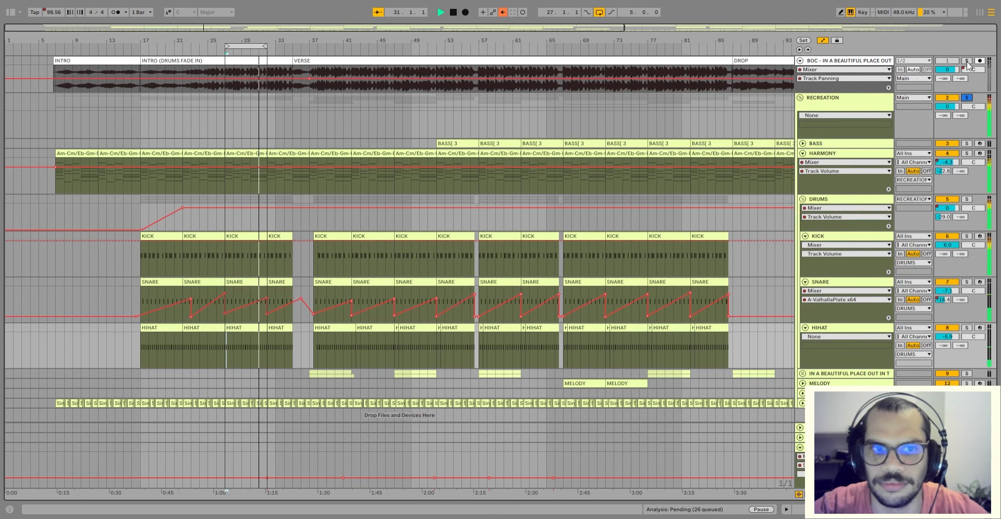
click(967, 61)
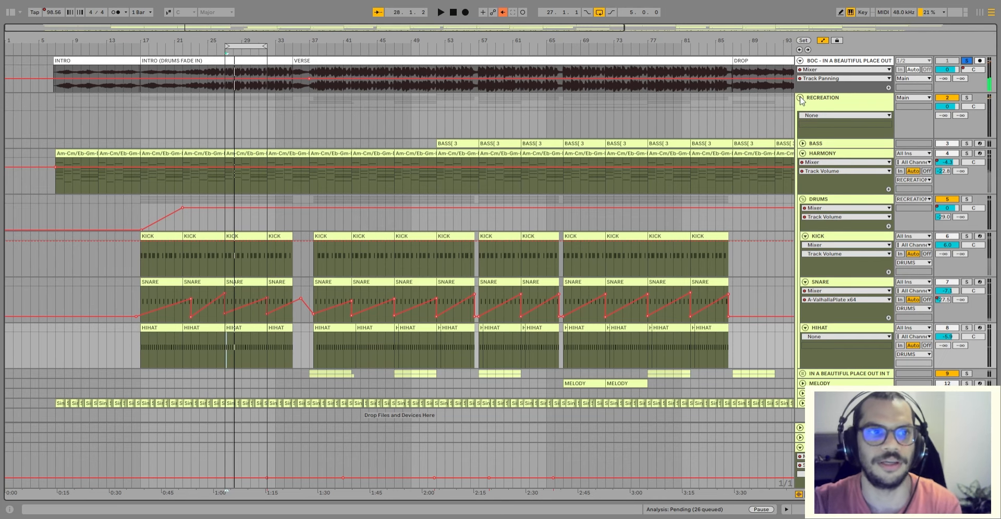
- Point out the SNARE track's A-ValhallaPlate reverb send automation in the third SNARE clip
scroll(425, 243, down, 1)
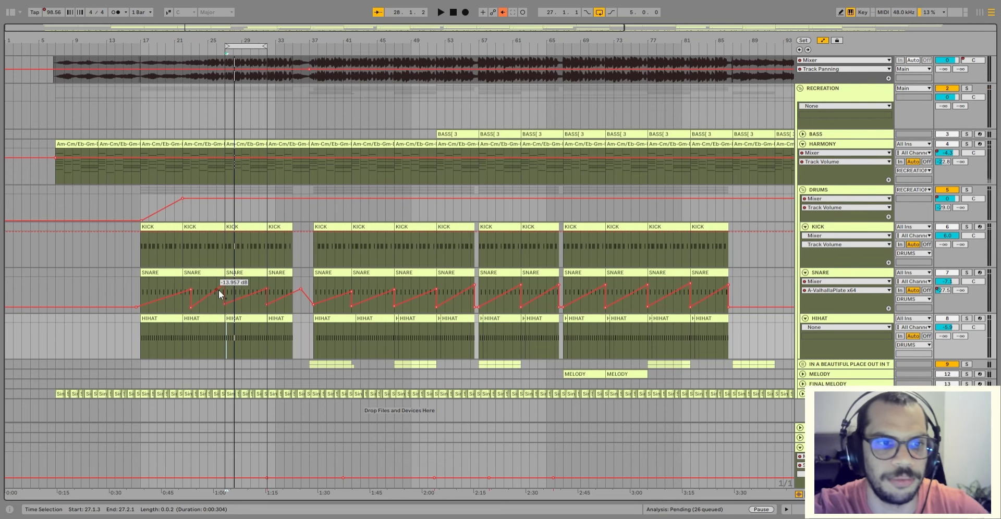
click(241, 292)
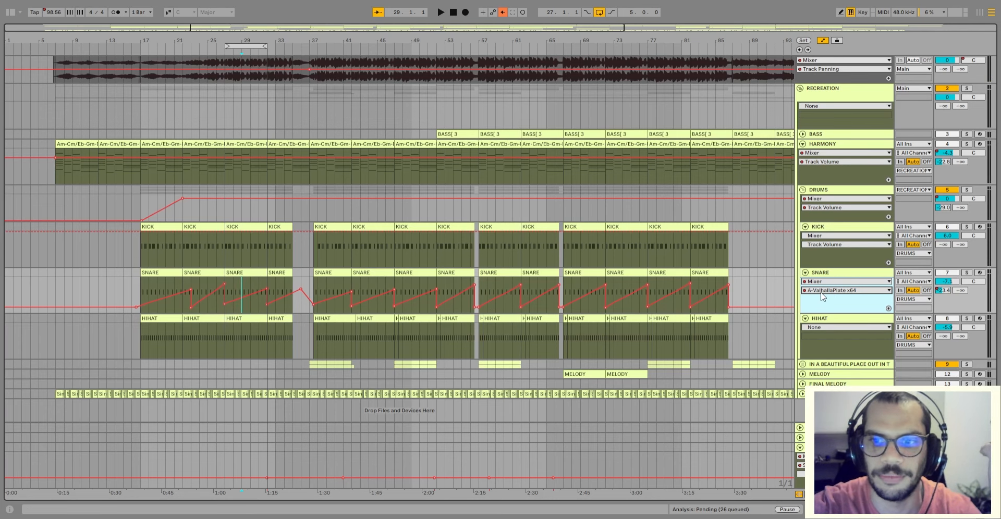
- Set a ten-bar loop from 22.1.1 over two neighbouring HARMONY clips and play the soloed original
scroll(293, 261, up, 1)
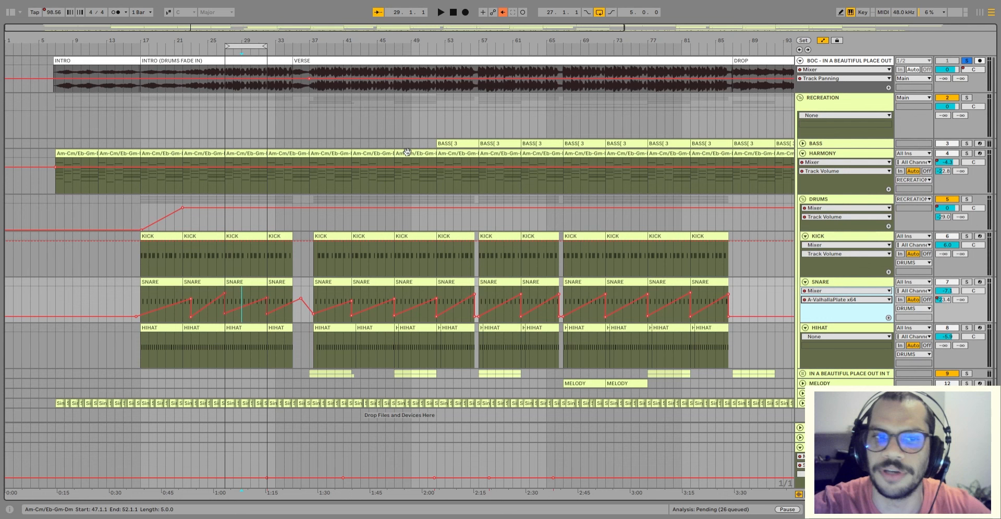
click(207, 153)
shift+click(240, 151)
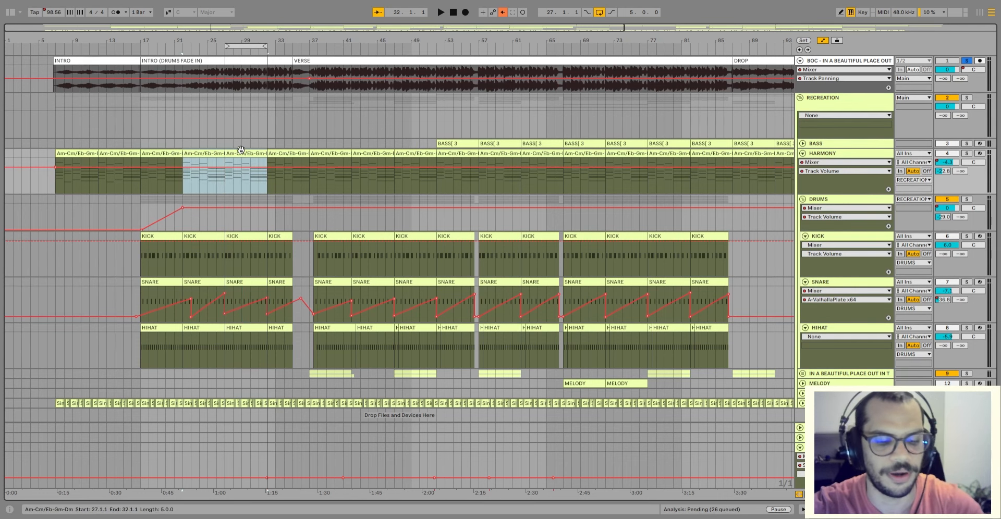
key(ctrl+l)
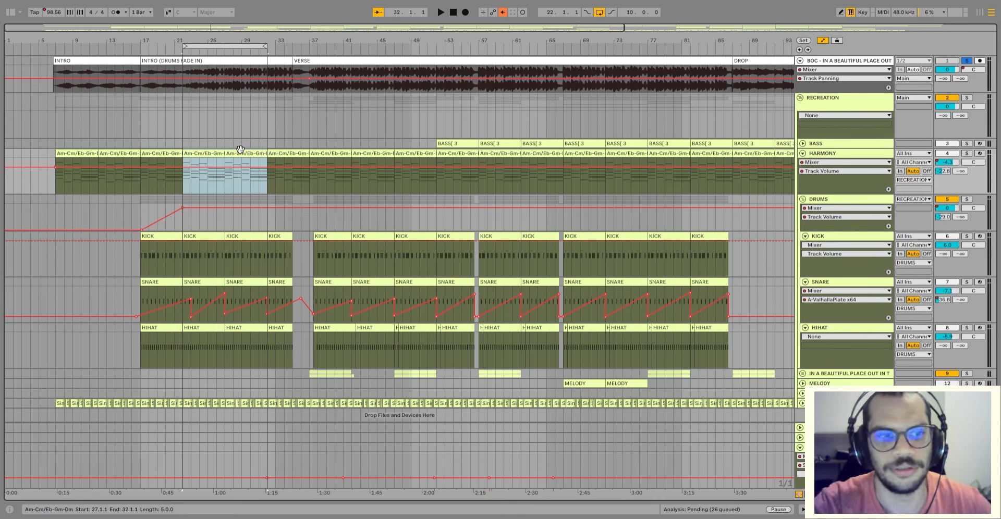
key(space)
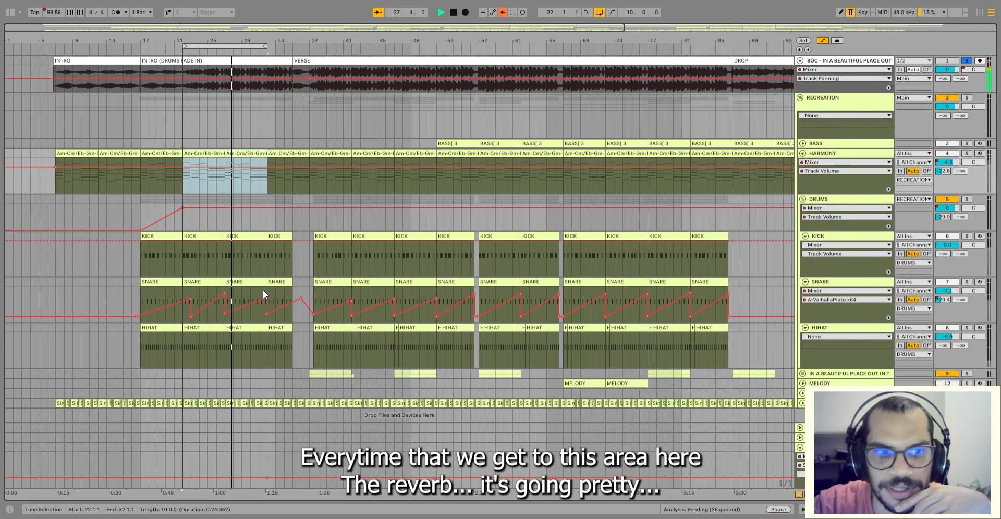
- Highlight the last bar of the third SNARE clip, switch off looping and play the soloed original on into the verse
click(264, 312)
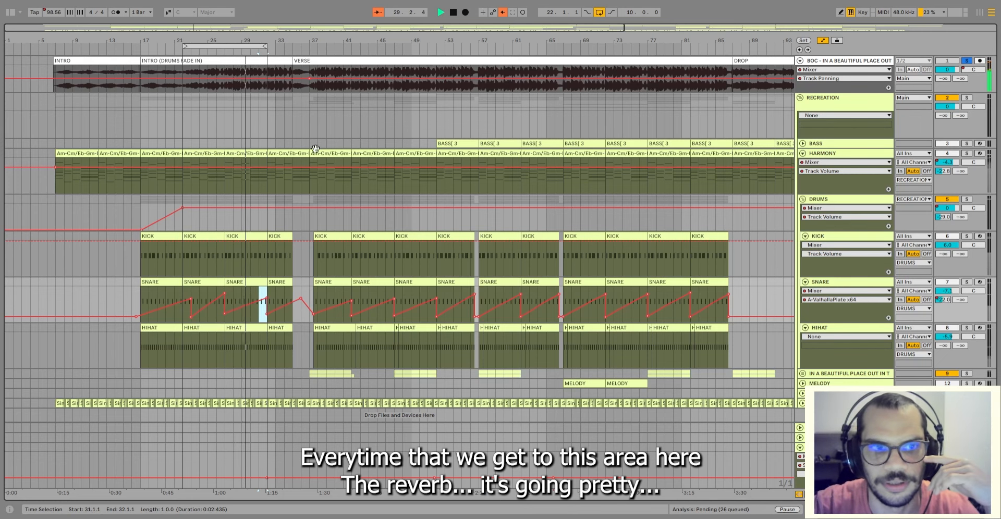
click(599, 12)
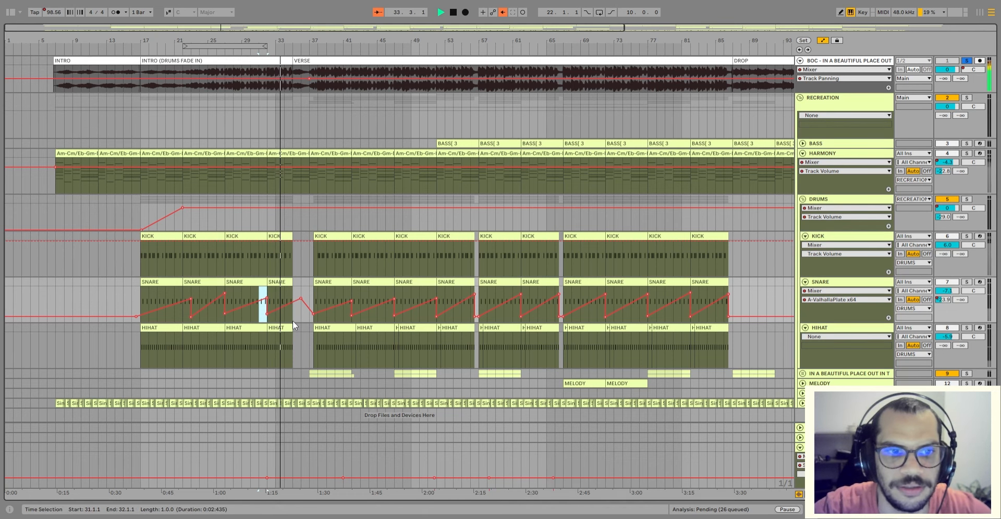
scroll(302, 314, down, 1)
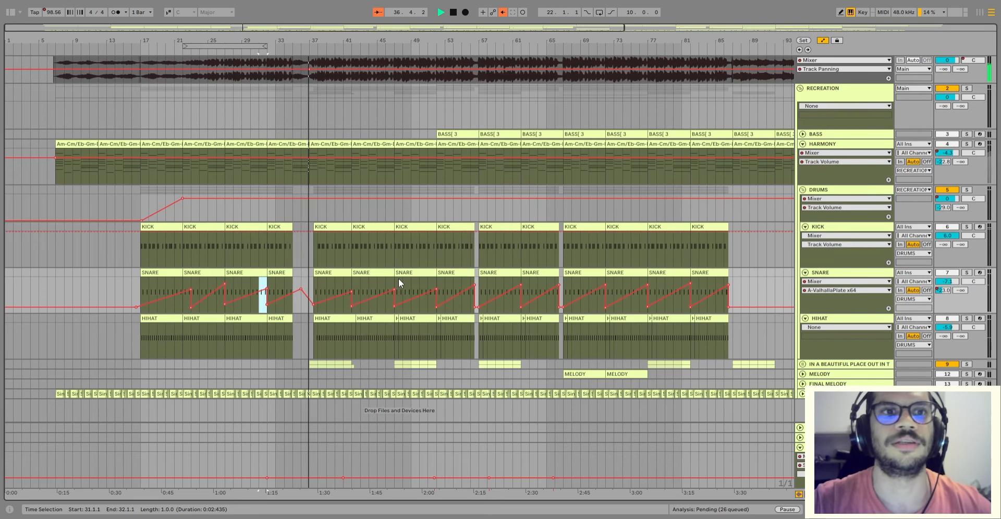
key(space)
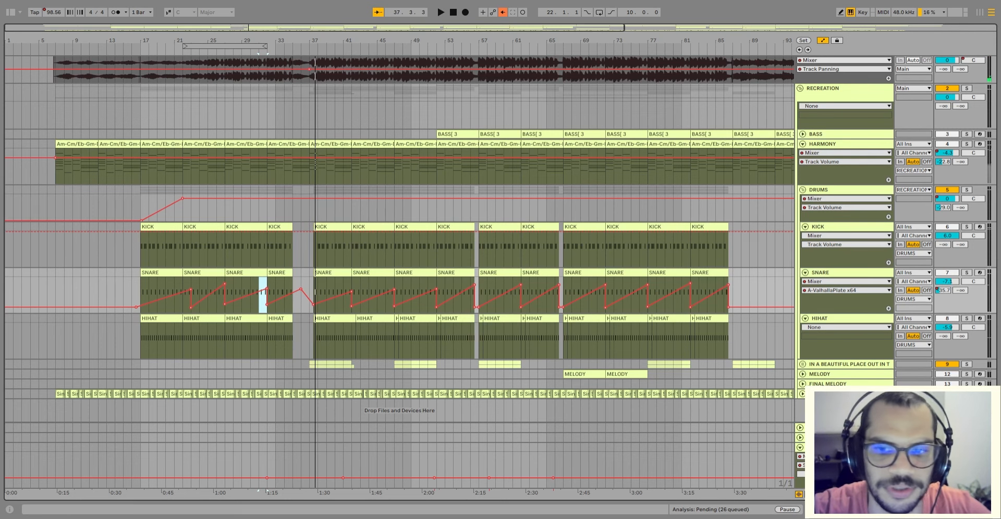
- Expand the IN A BEAUTIFUL PLACE OUT IN T group and unfold its Mysteries, Magic & Miracles and Massive tracks
click(803, 364)
scroll(822, 367, down, 3)
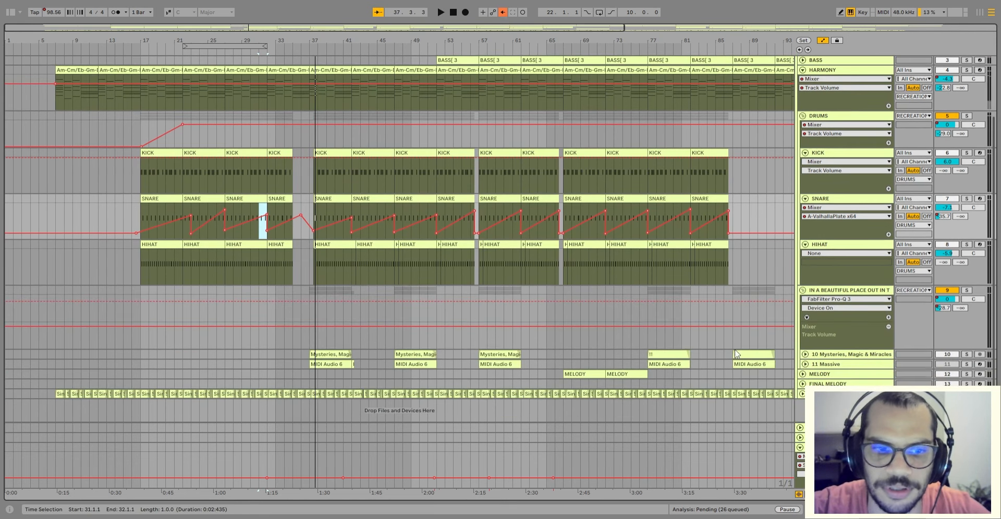
click(805, 365)
click(805, 354)
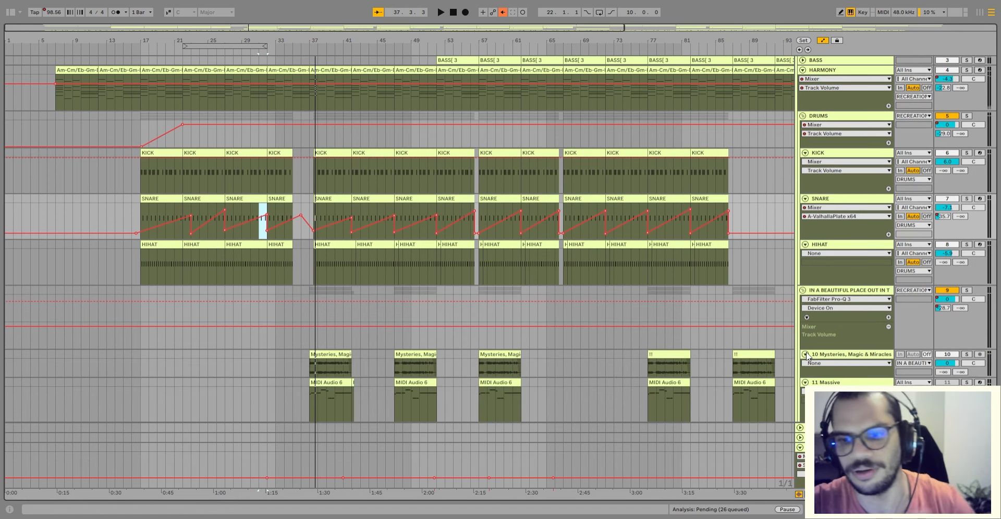
scroll(458, 302, down, 2)
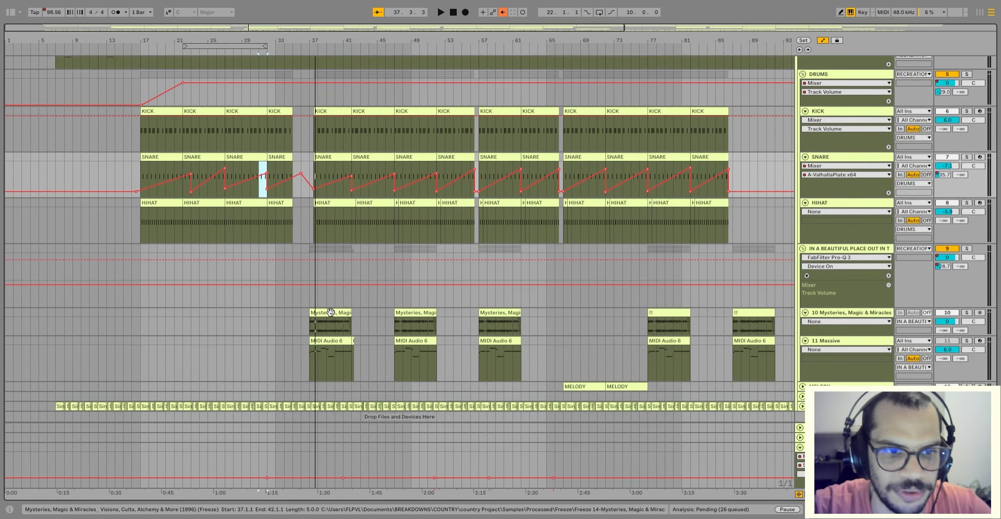
- Compare the first Mysteries, Magic & Miracles clip at 37.1.1 with the first HARMONY clip at 7.1.1
click(330, 313)
scroll(298, 296, up, 5)
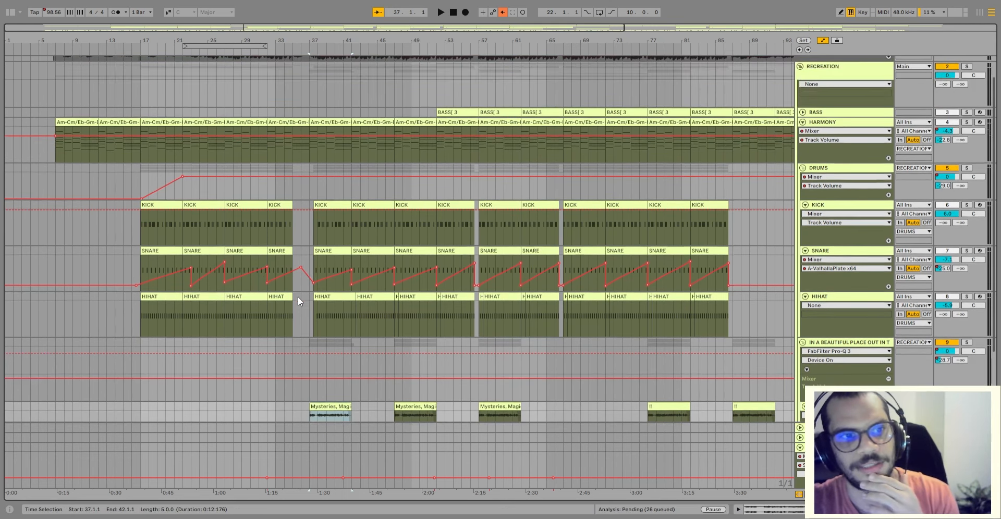
click(78, 153)
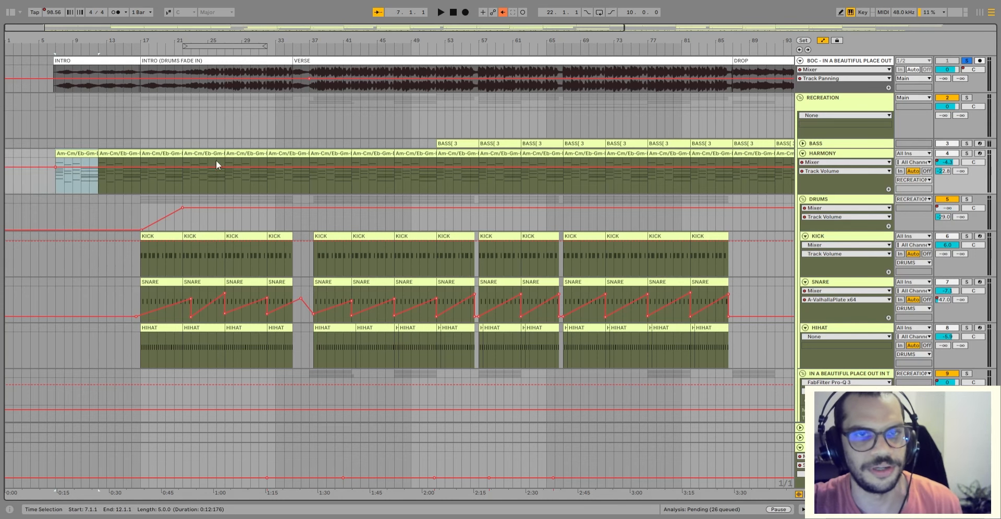
scroll(260, 177, down, 3)
scroll(333, 302, down, 2)
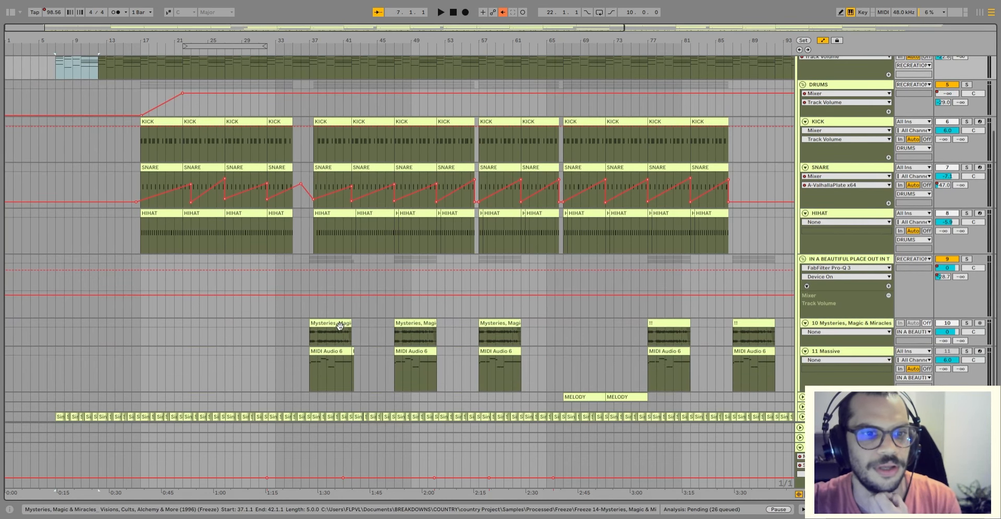
click(339, 326)
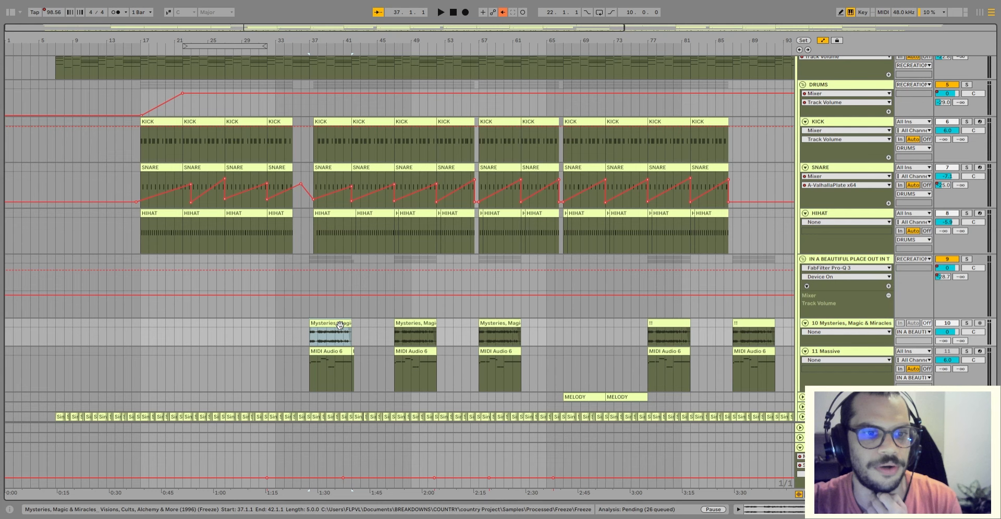
scroll(339, 325, down, 1)
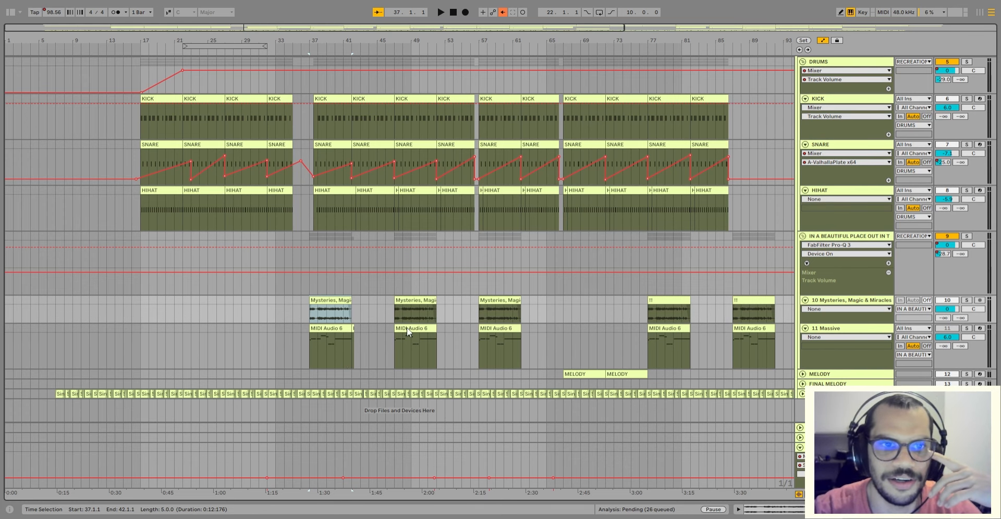
- Play the soloed original from the fourth KICK clip at 32.1.1, leading up to the drum dropout
key(plus)
key(plus)
key(plus)
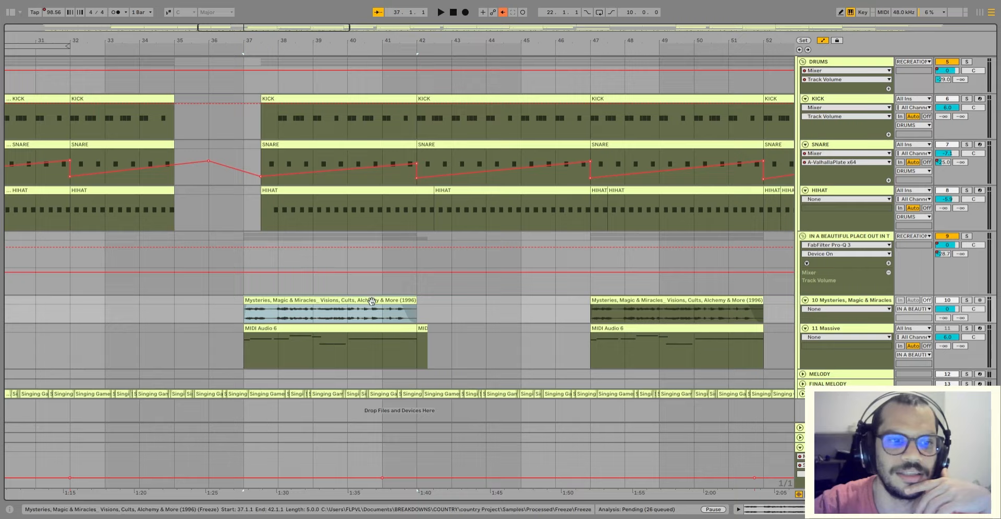
scroll(370, 282, up, 2)
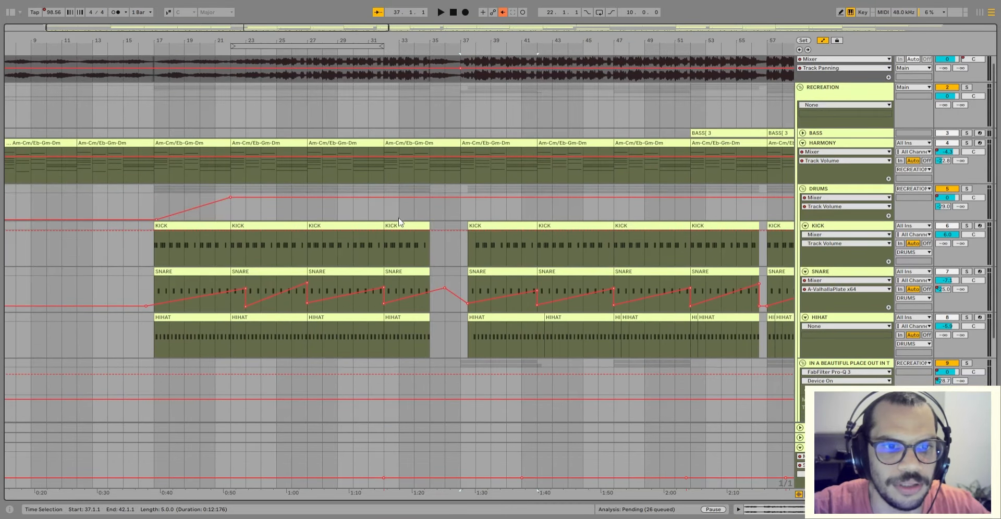
scroll(395, 217, down, 6)
scroll(395, 206, up, 6)
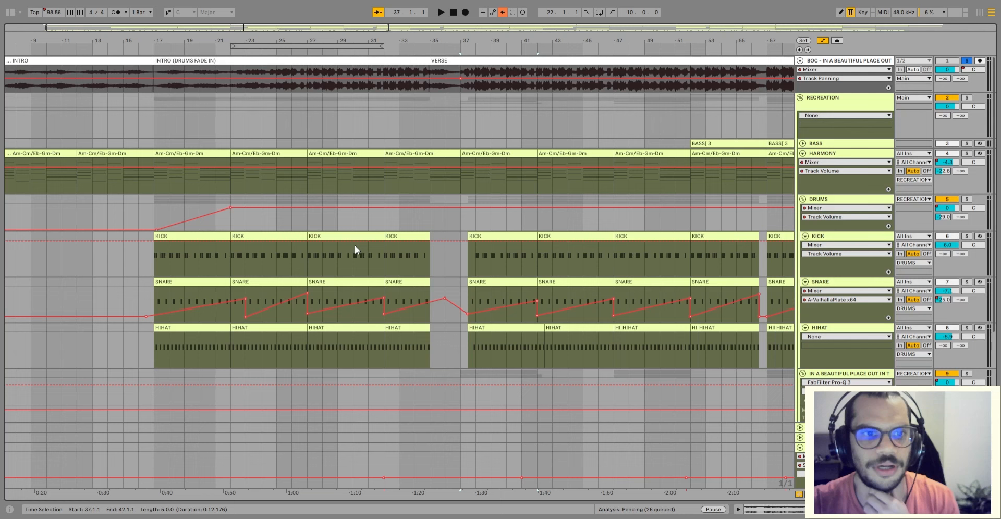
click(391, 236)
key(space)
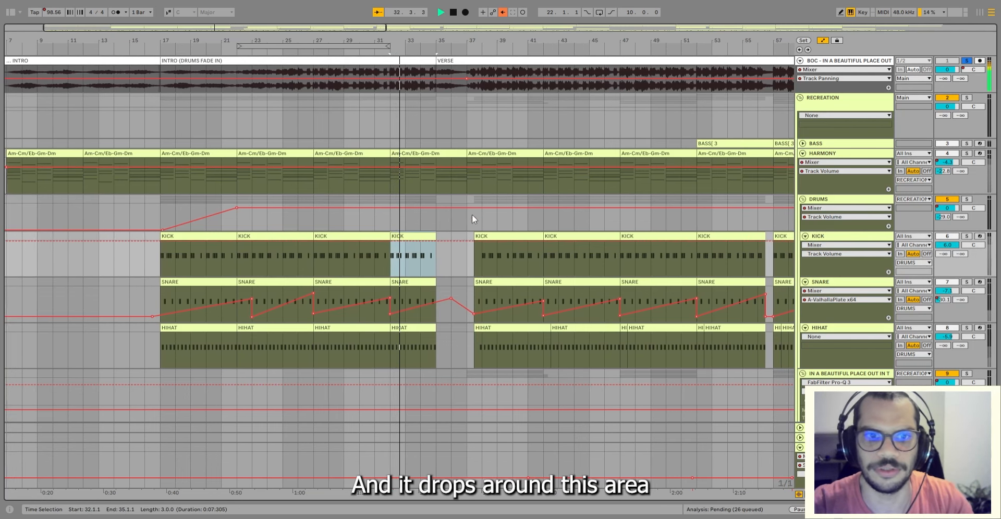
scroll(462, 219, down, 6)
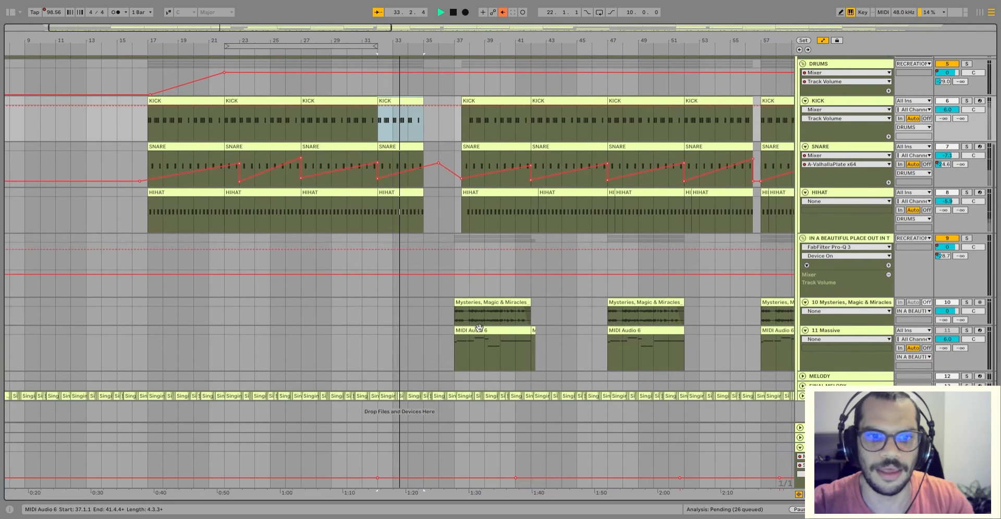
scroll(427, 223, up, 6)
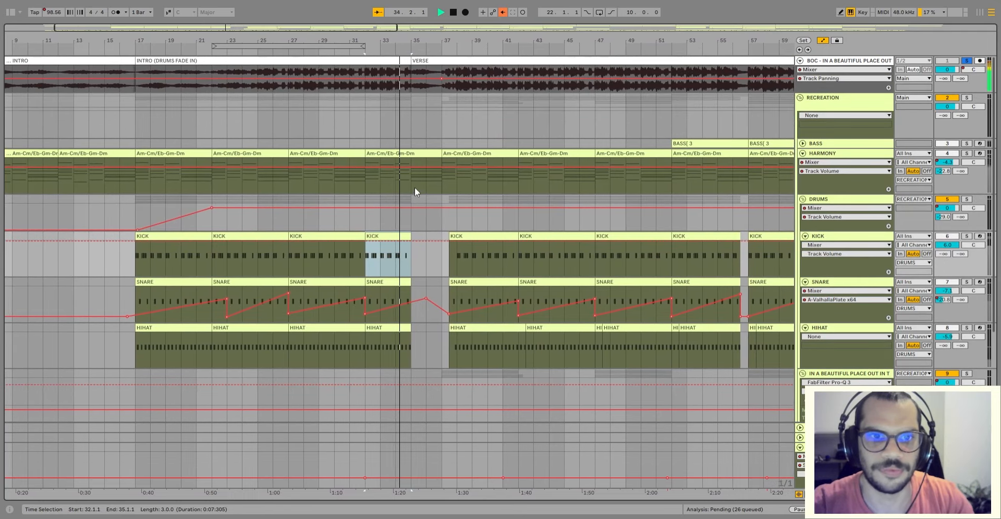
- Highlight the two HARMONY bars from 35.1.1 to 37.1.1 and listen on through the first vocal clip
drag(410, 186, 439, 184)
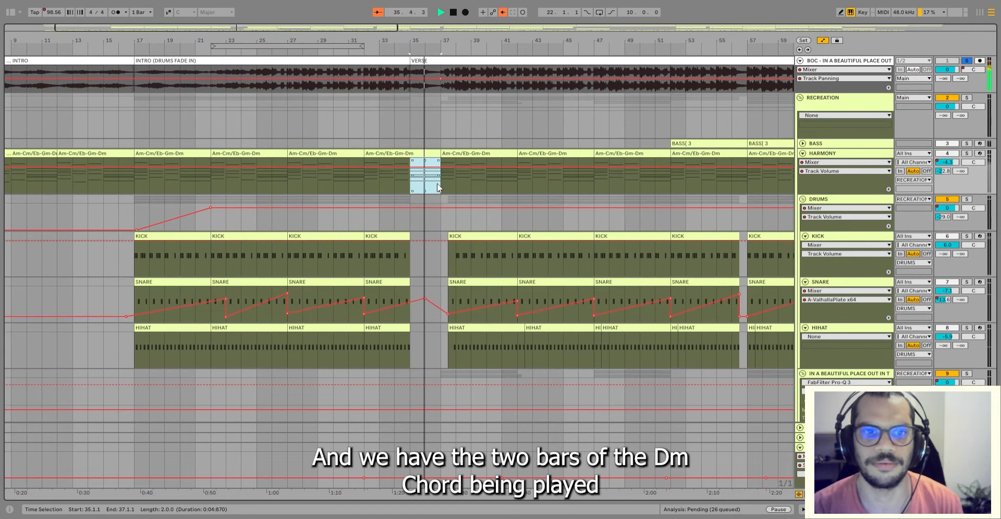
scroll(437, 183, down, 3)
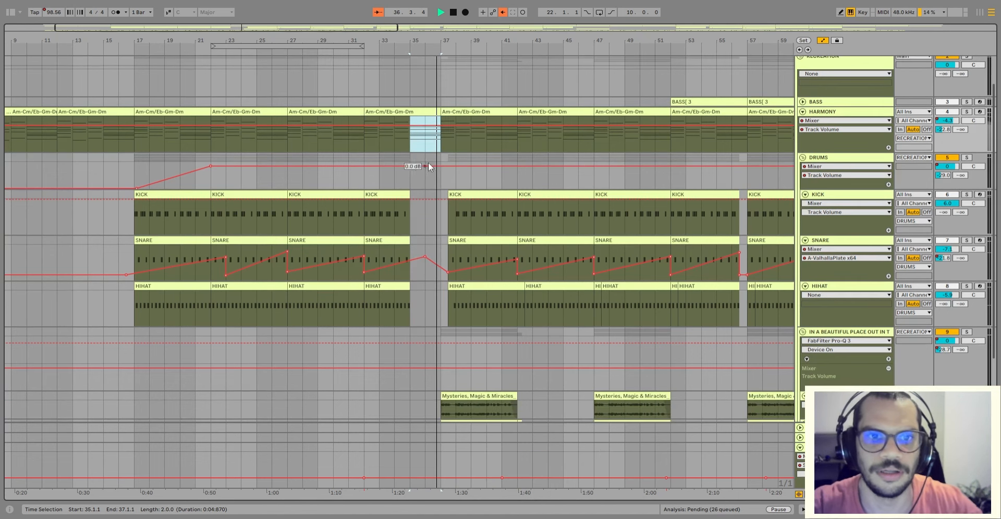
scroll(459, 188, down, 2)
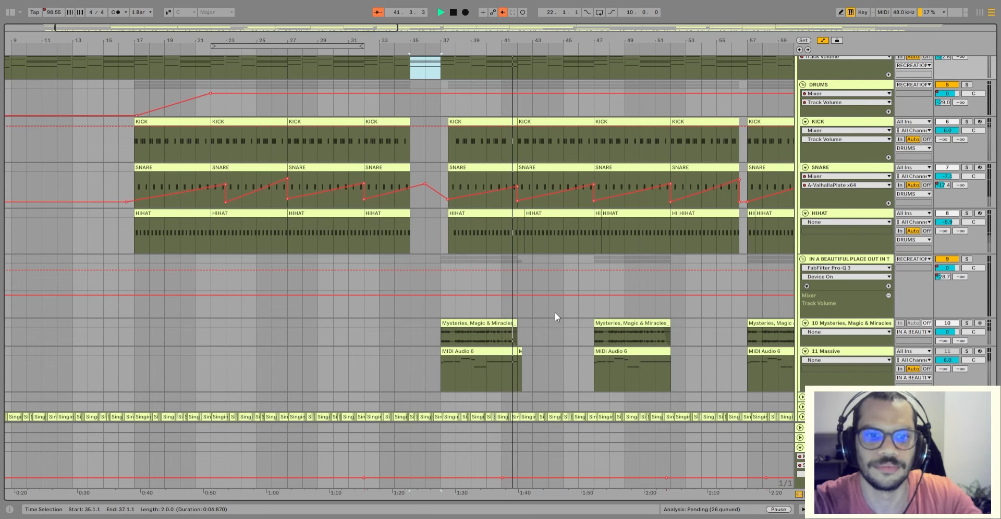
key(space)
- Select the first Mysteries, Magic & Miracles clip at 37.1.1 and review it against the surrounding tracks
scroll(557, 340, up, 3)
scroll(557, 339, down, 3)
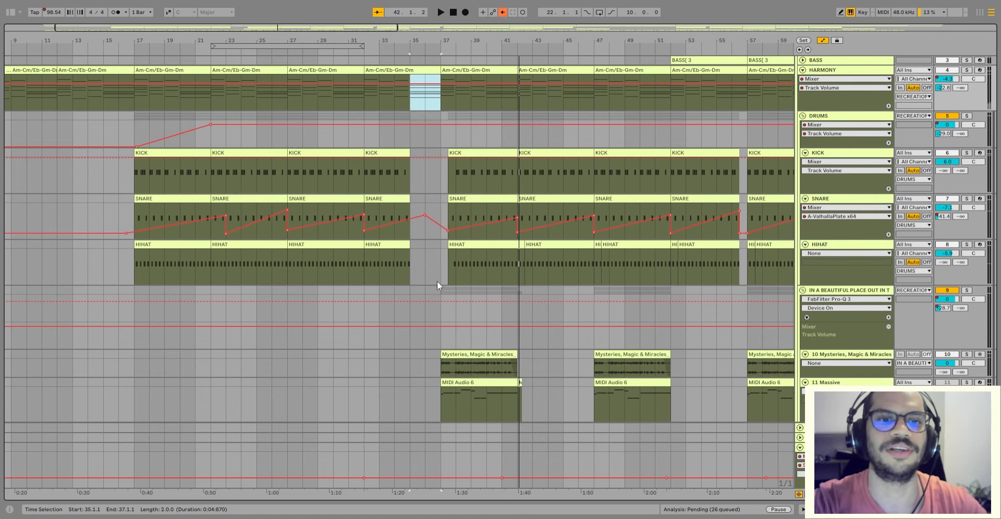
scroll(437, 284, up, 1)
scroll(437, 286, up, 2)
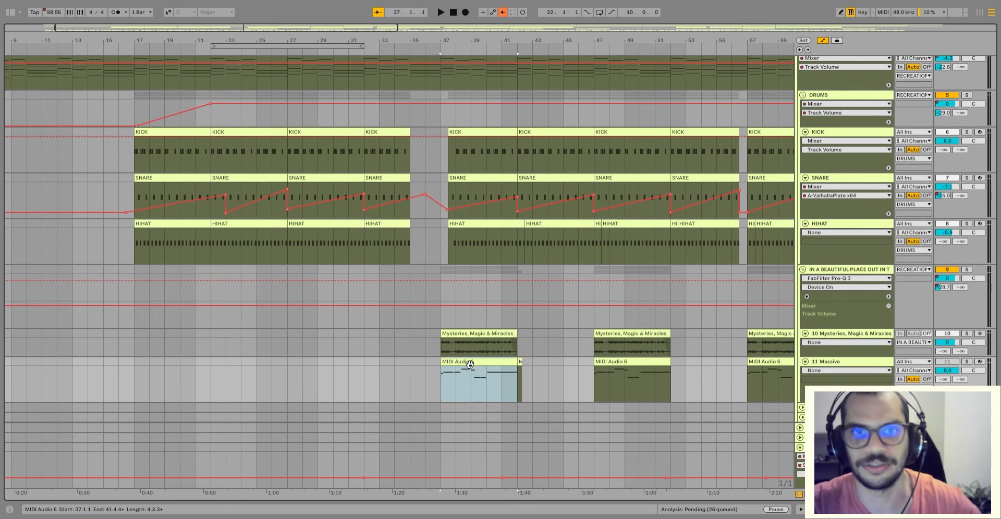
click(472, 333)
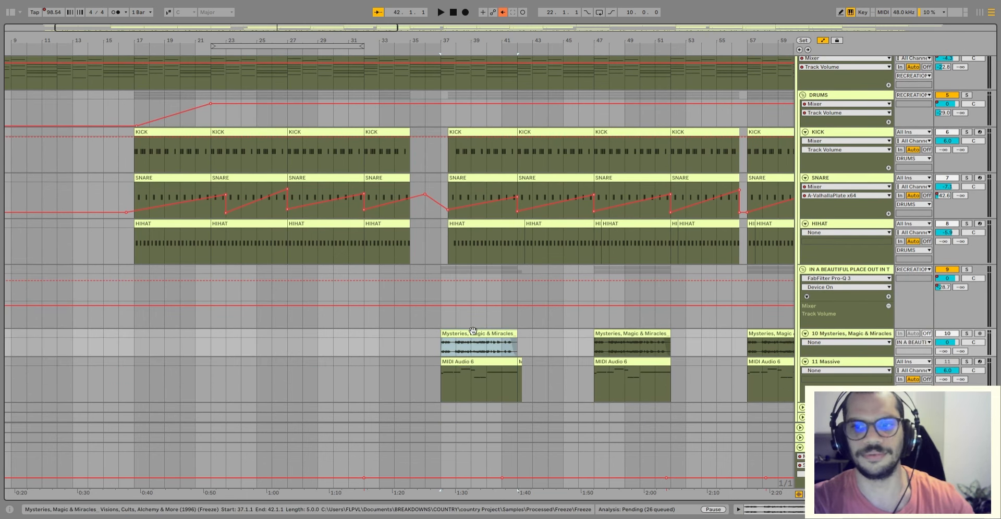
scroll(472, 334, down, 2)
scroll(490, 354, up, 3)
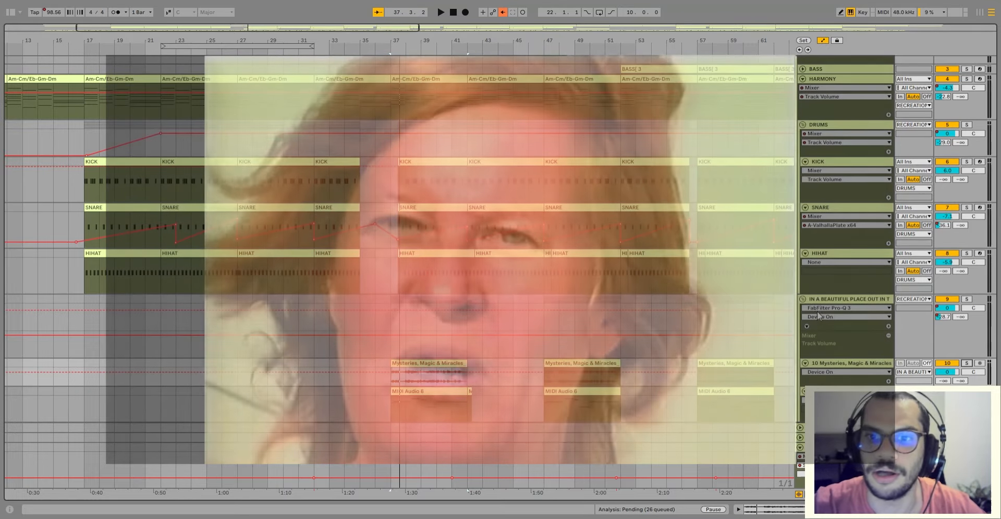
- Mark the vocal entry at 37.1.1 and the delayed drum entry at 37.3.1 on the HIHAT track
scroll(812, 260, down, 1)
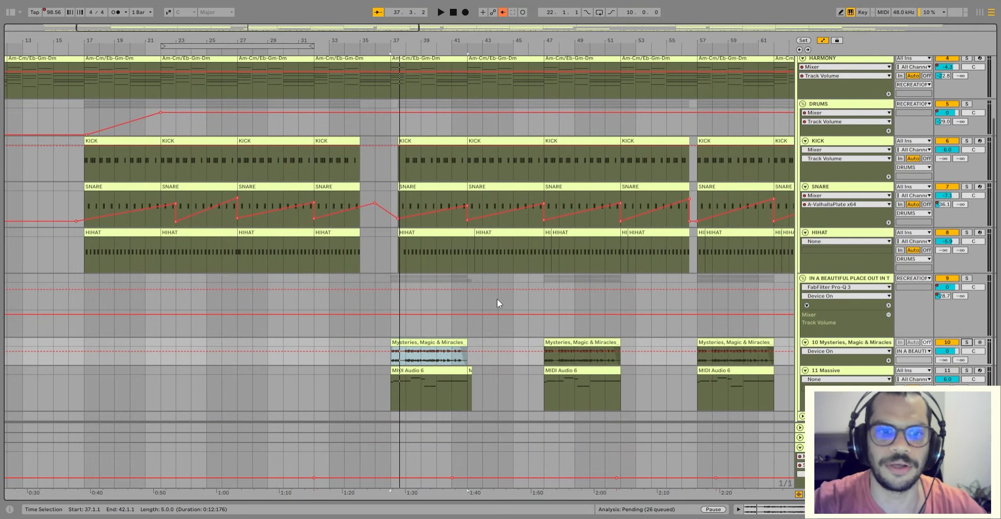
scroll(469, 313, down, 1)
click(418, 349)
scroll(419, 348, up, 1)
click(391, 324)
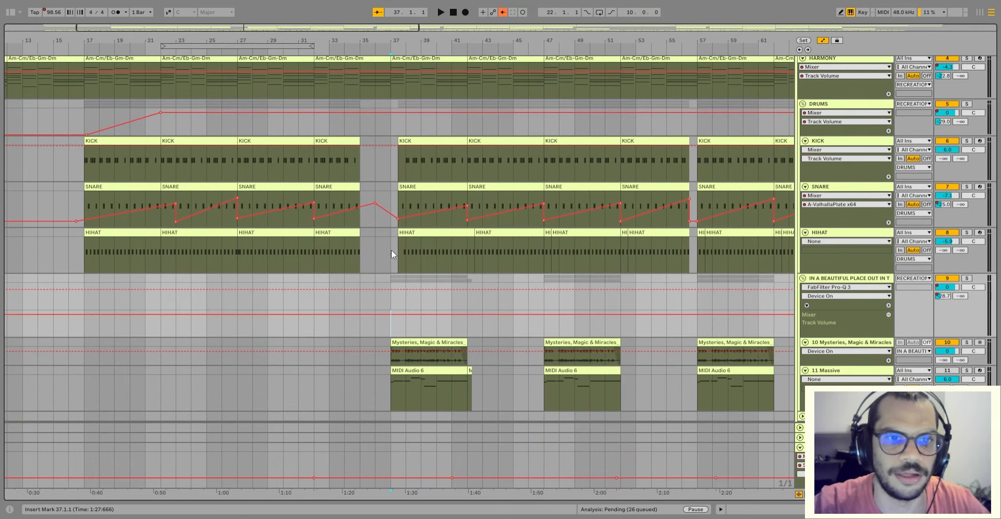
drag(392, 246, 403, 249)
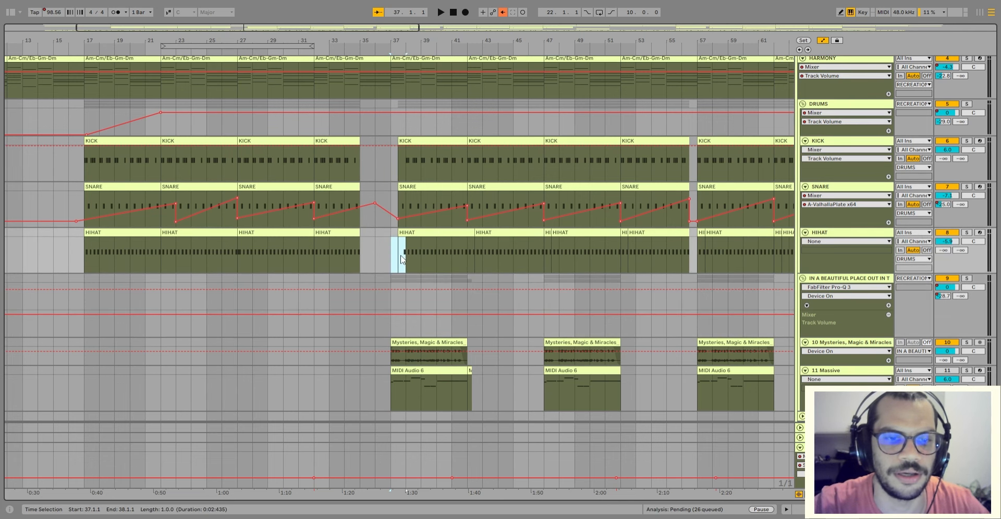
click(397, 251)
key(plus)
key(plus)
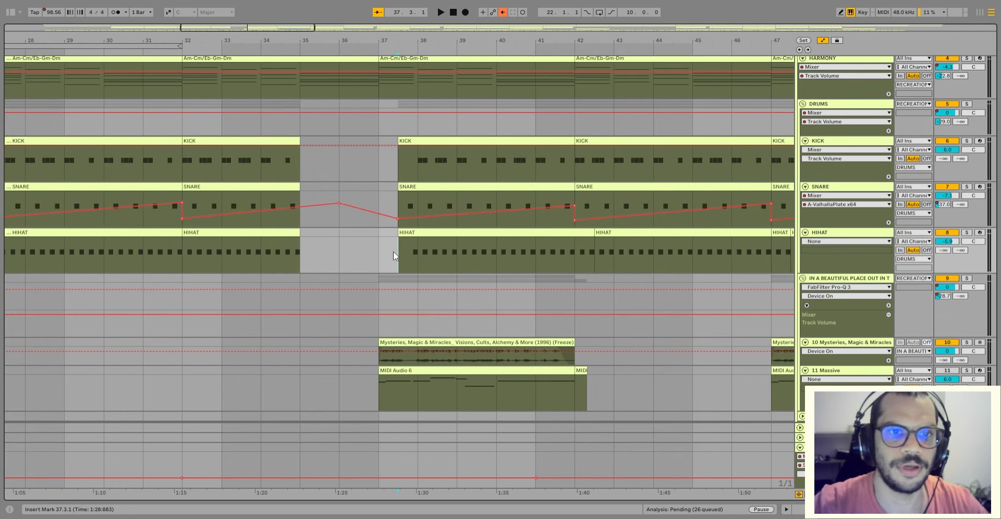
- Point out the HARMONY clip starting at 32.1.1 and the following one starting at 37.1.1
key(minus)
scroll(393, 251, up, 1)
click(331, 92)
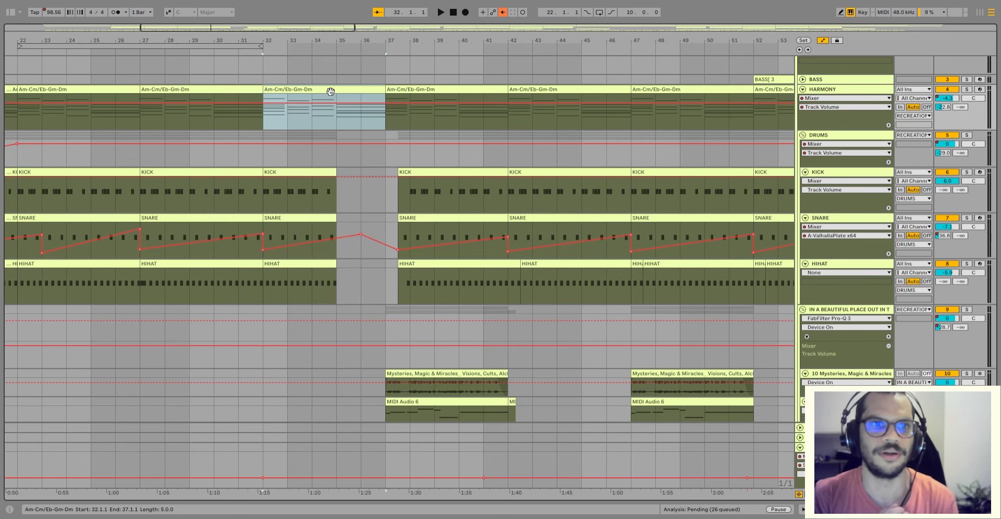
key(ctrl+d)
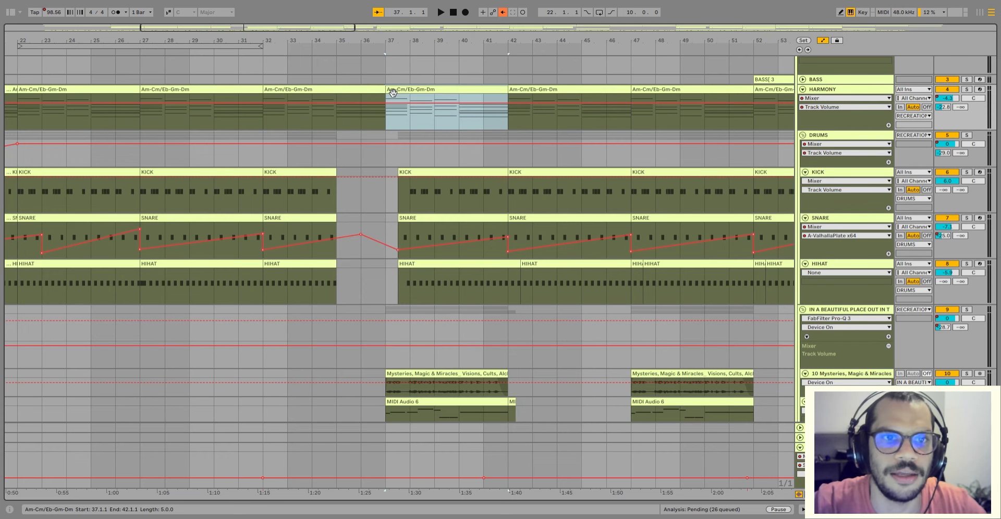
- Highlight the KICK, SNARE and HIHAT tracks together from 37.1.1 to 42.1.1
scroll(421, 177, down, 1)
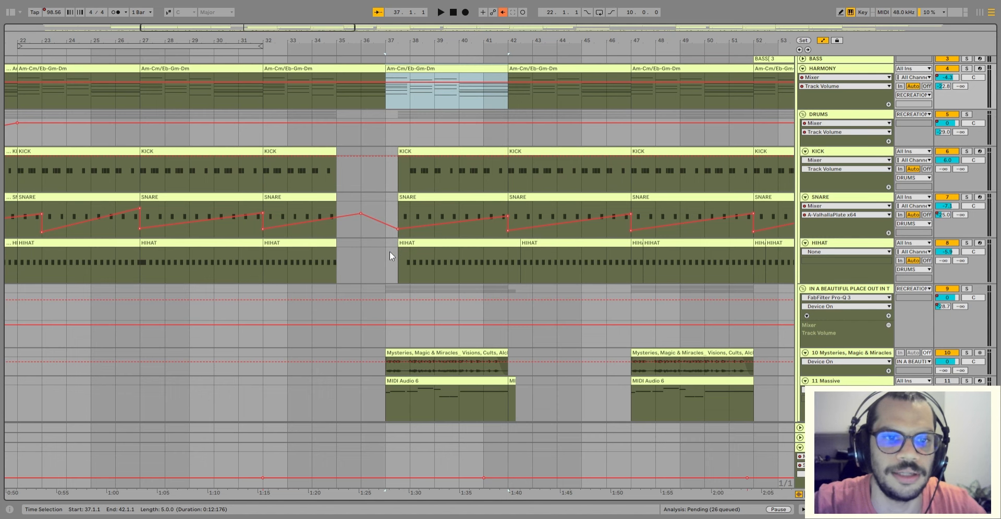
click(386, 252)
drag(387, 251, 510, 164)
scroll(510, 164, down, 2)
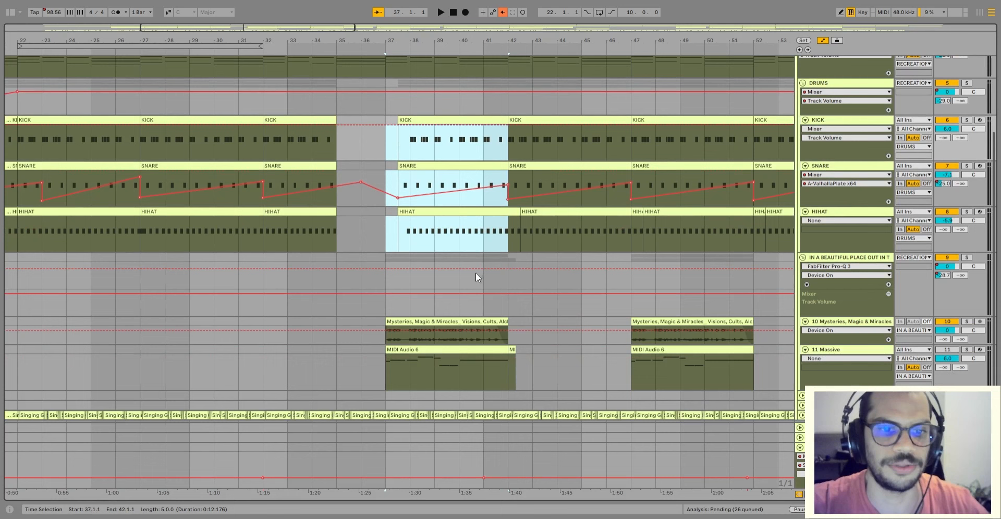
- Select the first MIDI Audio 6 clip together with the Mysteries, Magic & Miracles clip above it
click(432, 344)
click(431, 349)
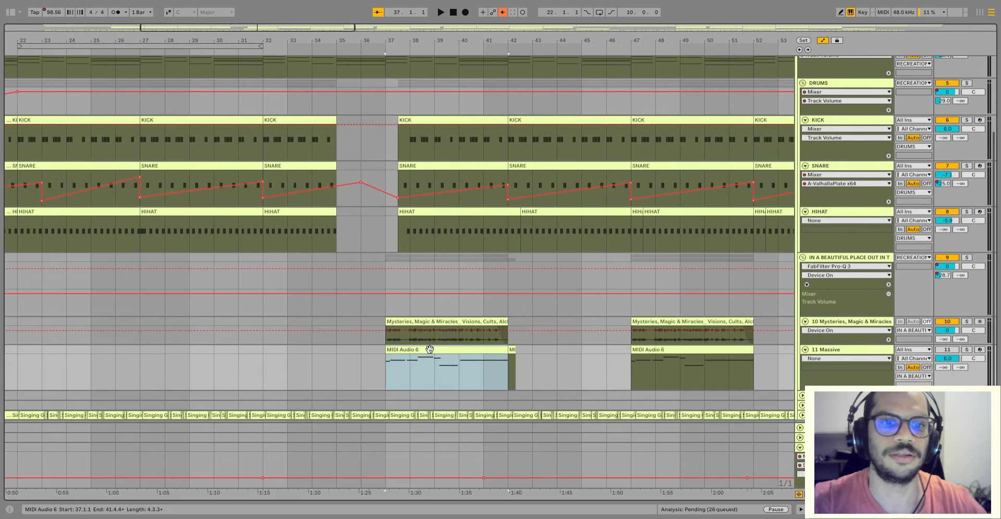
shift+click(436, 321)
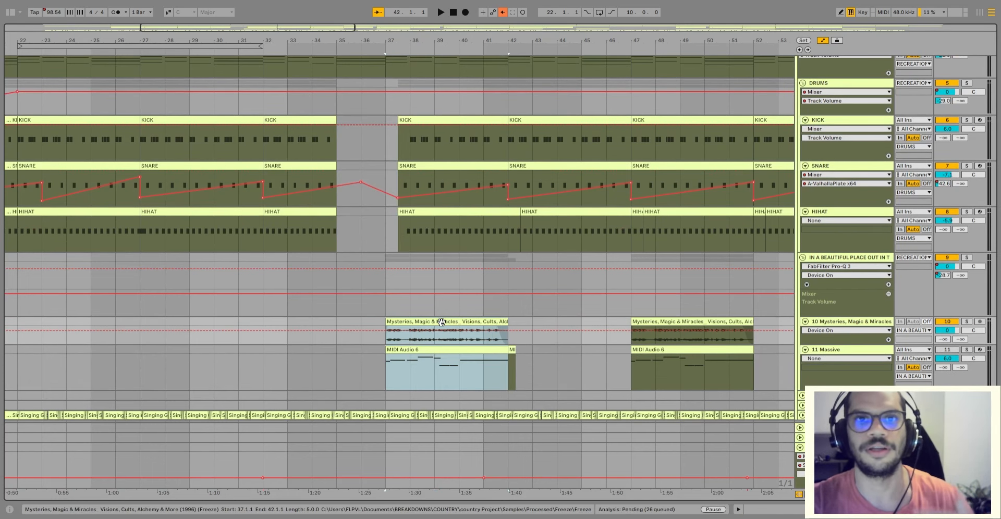
- Compare the HARMONY clip start at 37.1.1 with the delayed drum re-entry at 37.3.1 on the HIHAT track
scroll(441, 321, up, 4)
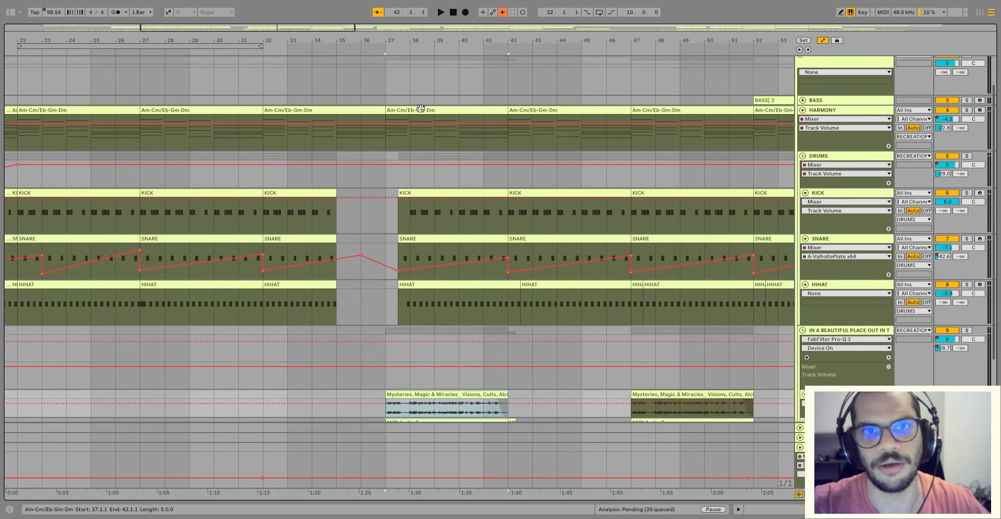
shift+click(424, 123)
scroll(412, 208, down, 2)
click(396, 258)
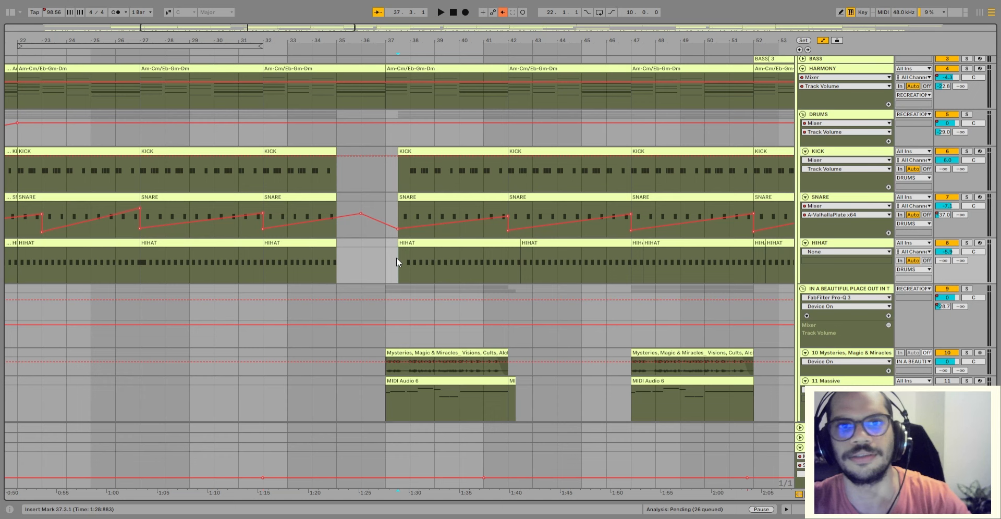
scroll(396, 261, down, 1)
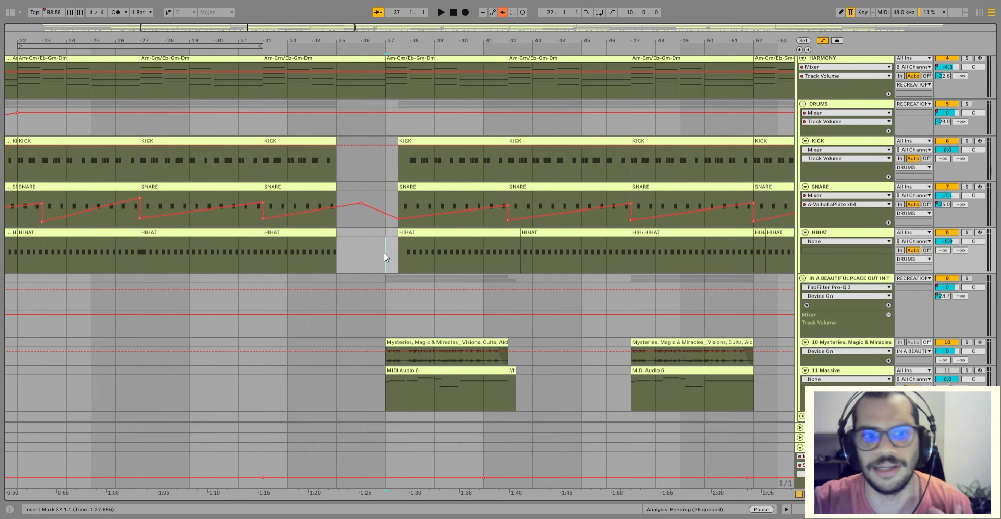
- Play the soloed original from bar 33 and follow it through the drum dropout and the first vocal phrase
click(335, 255)
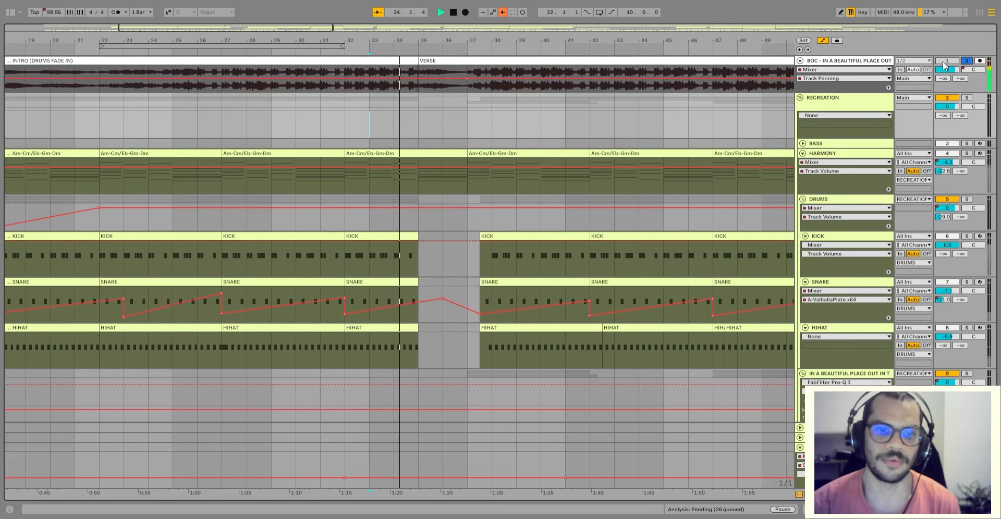
scroll(659, 366, down, 2)
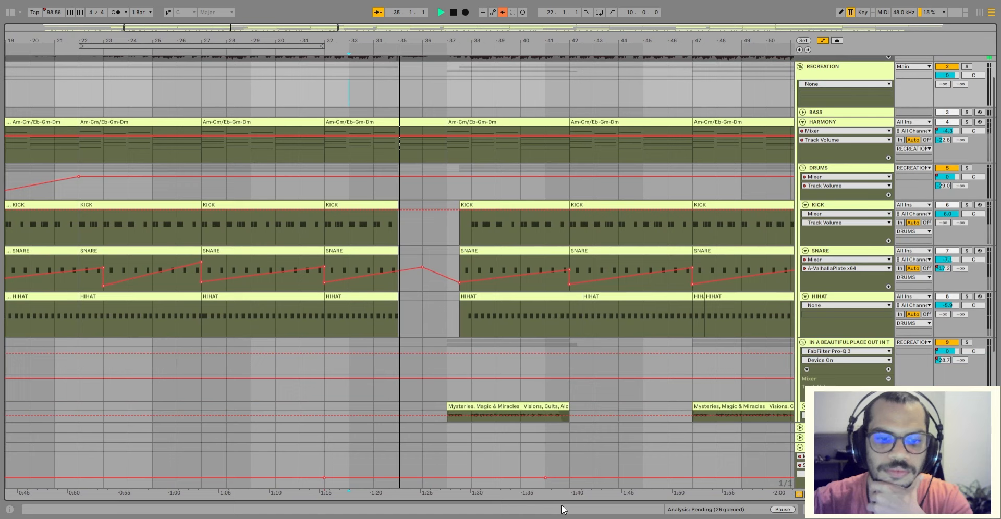
scroll(555, 386, down, 2)
scroll(548, 364, down, 2)
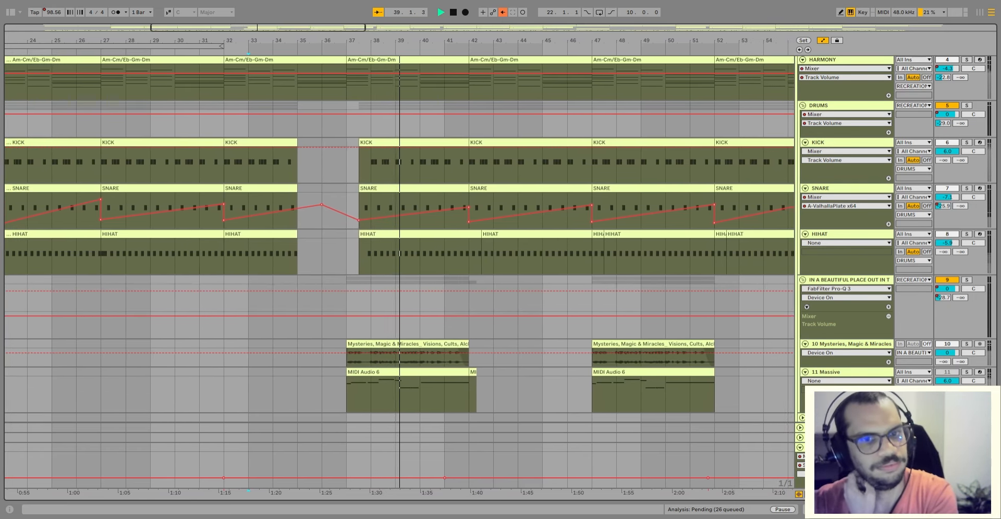
scroll(508, 375, down, 2)
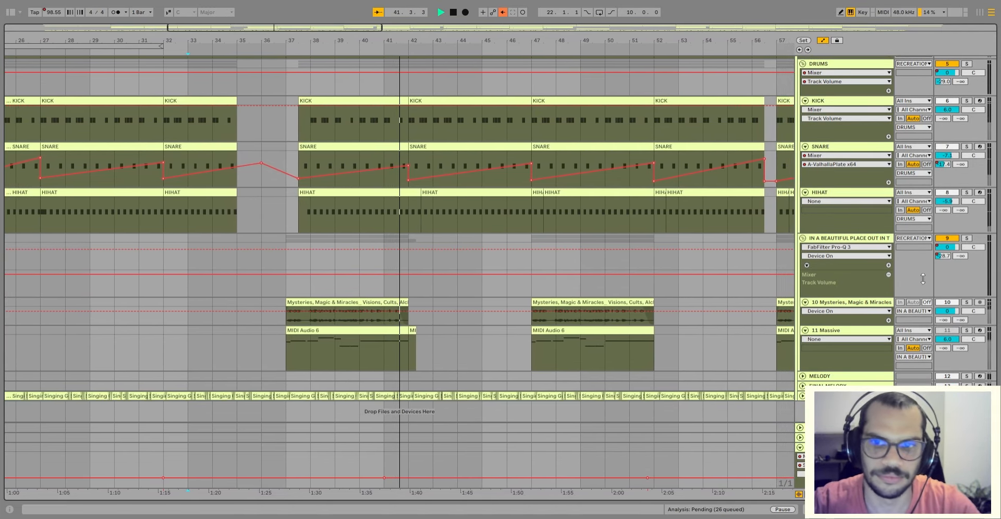
- Stop playback and point out the drum clips re-entering at 37.3.1 and the KICK clip from 42.1.1 to 47.1.1
scroll(558, 311, up, 3)
click(354, 275)
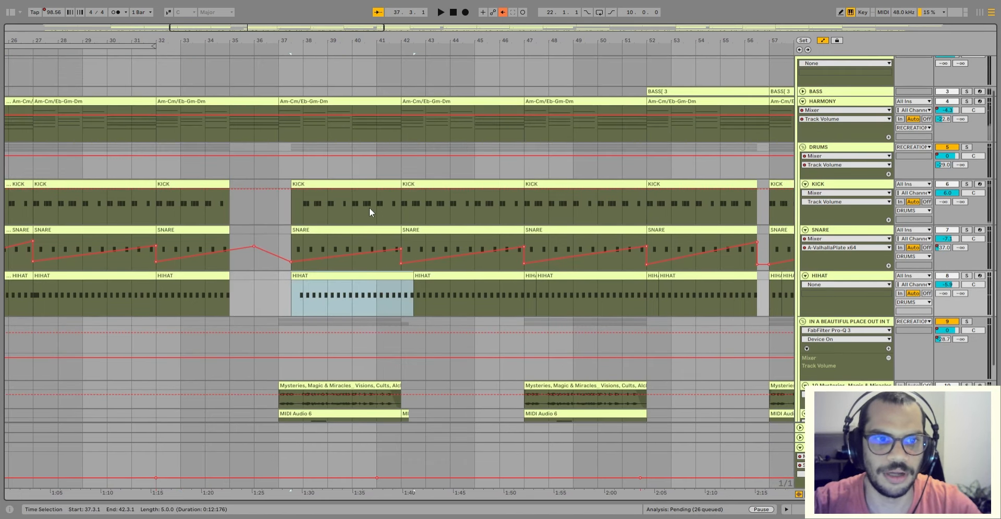
shift+click(368, 208)
click(485, 203)
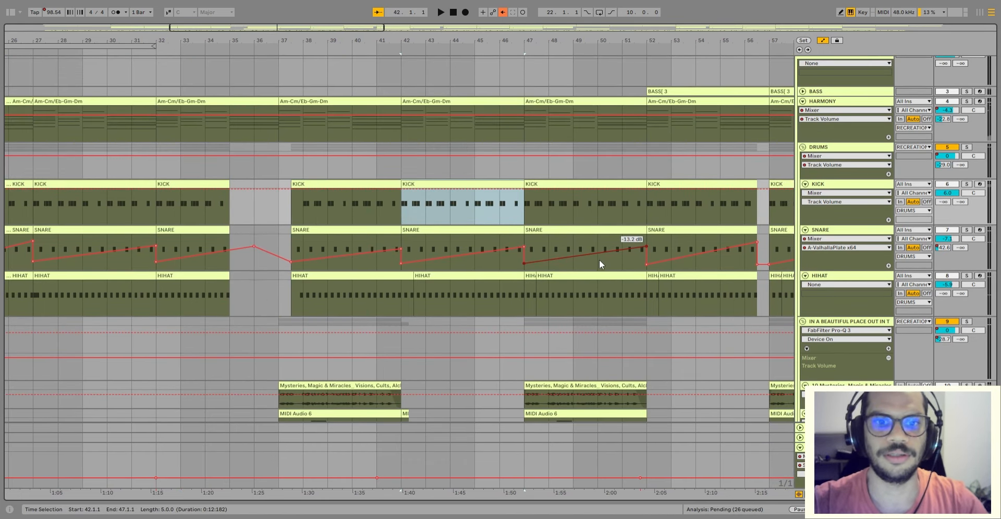
click(585, 278)
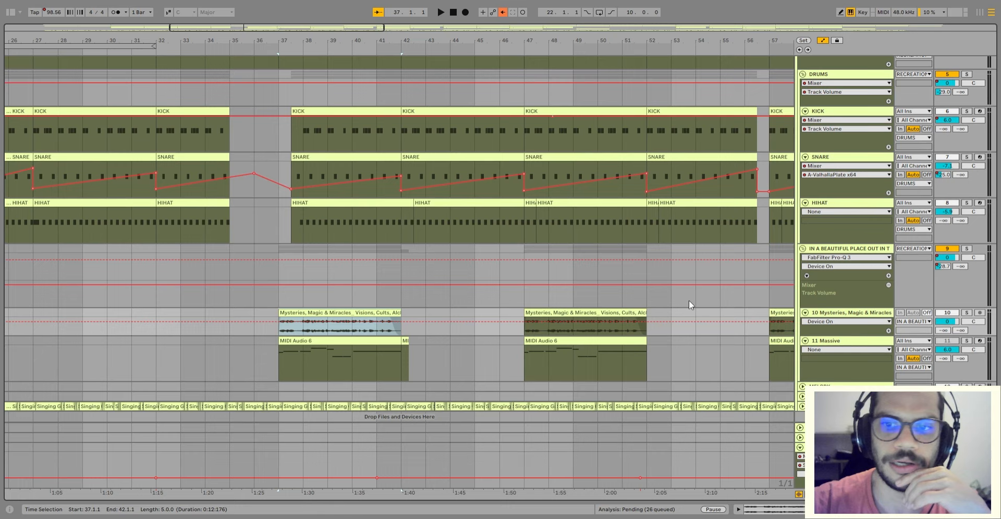
- Solo the vocal group and inspect the waveform of the first Mysteries, Magic & Miracles clip
scroll(689, 301, down, 1)
click(967, 236)
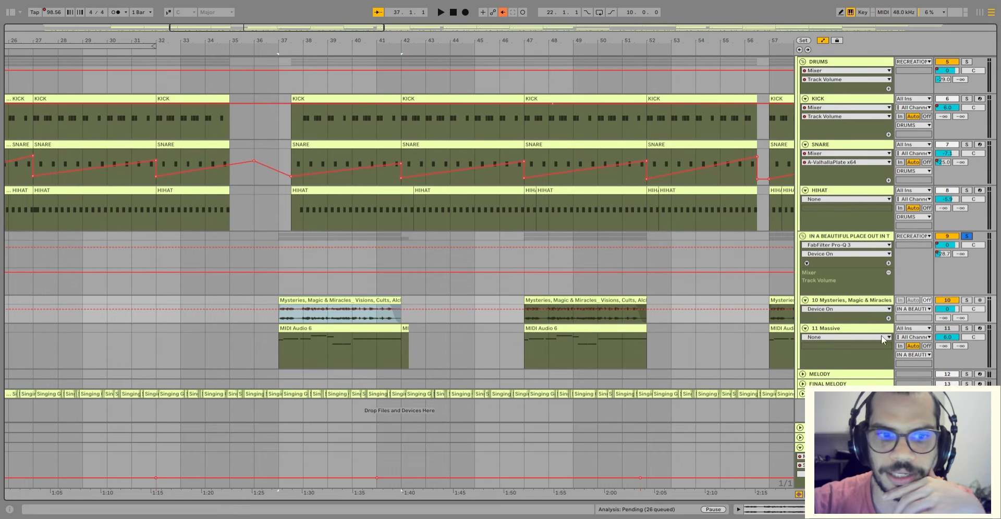
double_click(386, 297)
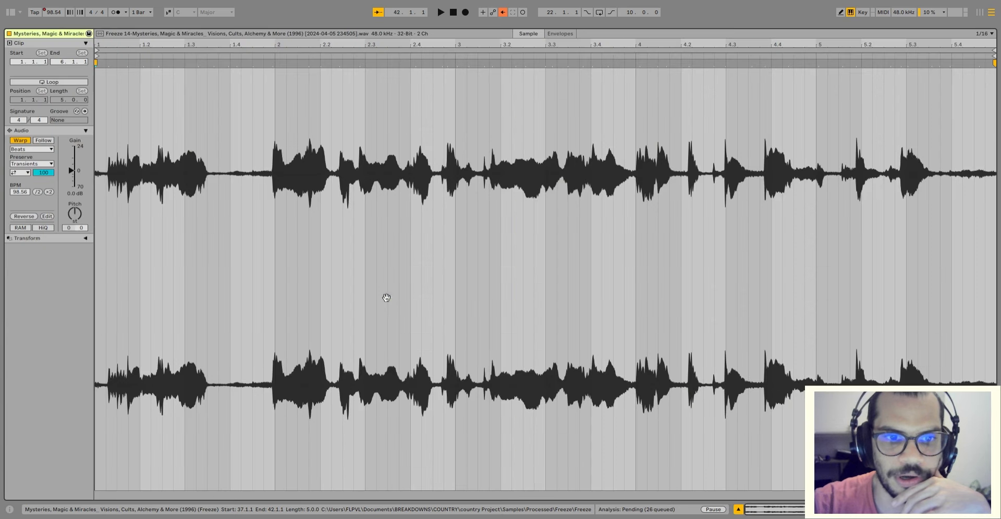
click(738, 510)
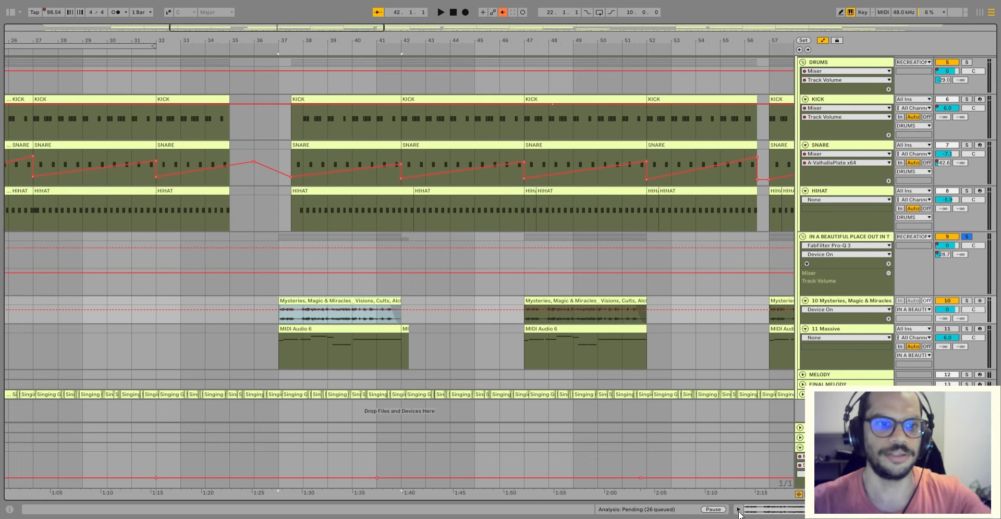
- Solo the RECREATION group and play it from 36.1.1 through the vocal and drum entries
scroll(947, 148, up, 5)
click(968, 99)
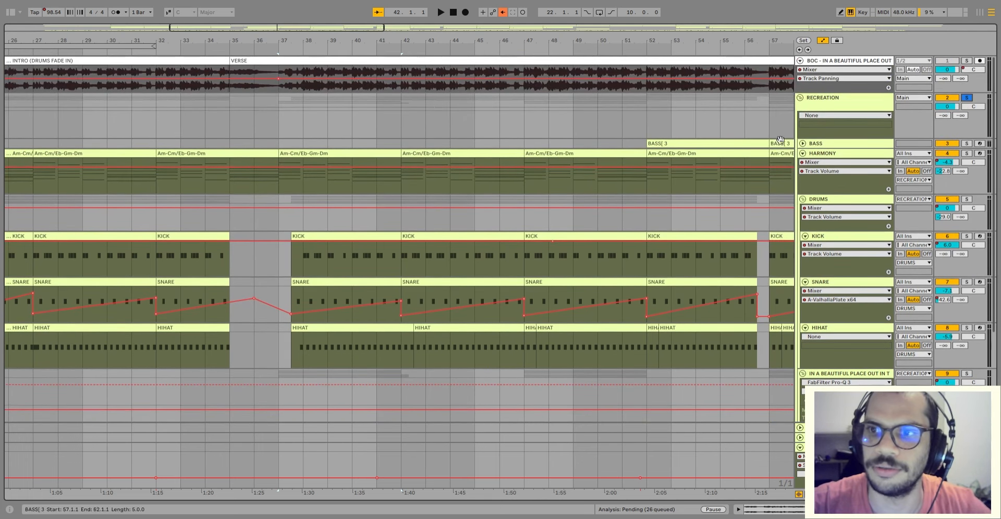
scroll(313, 196, down, 1)
click(268, 196)
key(space)
scroll(331, 224, down, 3)
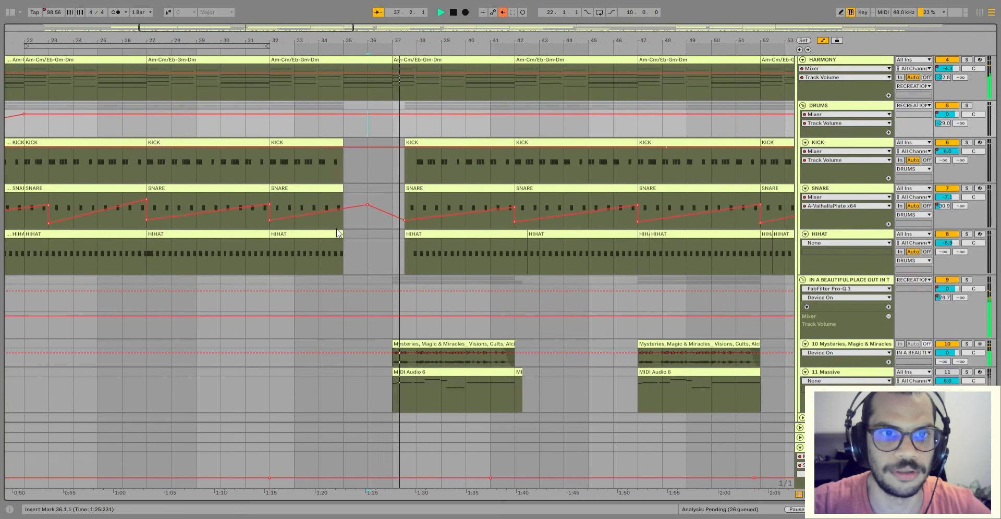
scroll(571, 284, up, 2)
scroll(993, 117, up, 2)
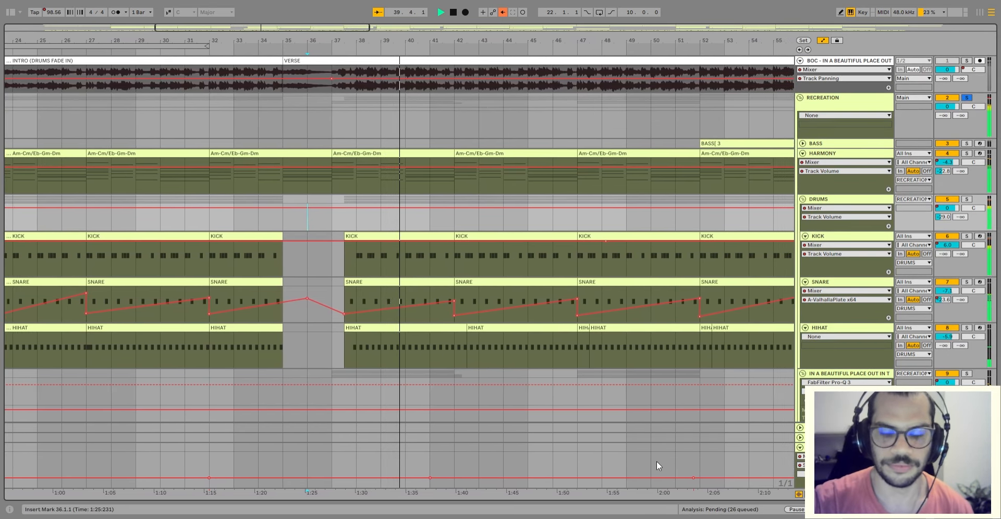
click(659, 478)
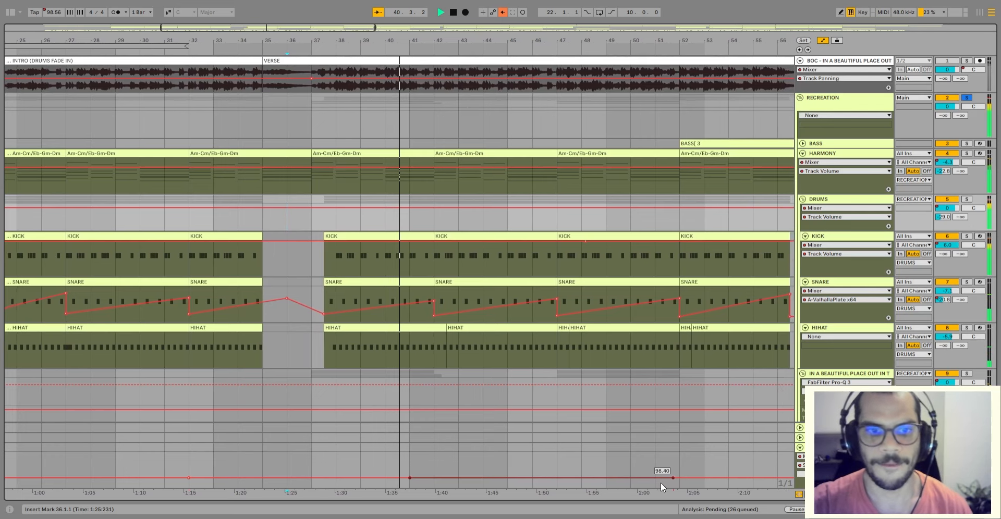
- Solo the original BOC track during playback for comparison and return the solo to the RECREATION group
click(967, 62)
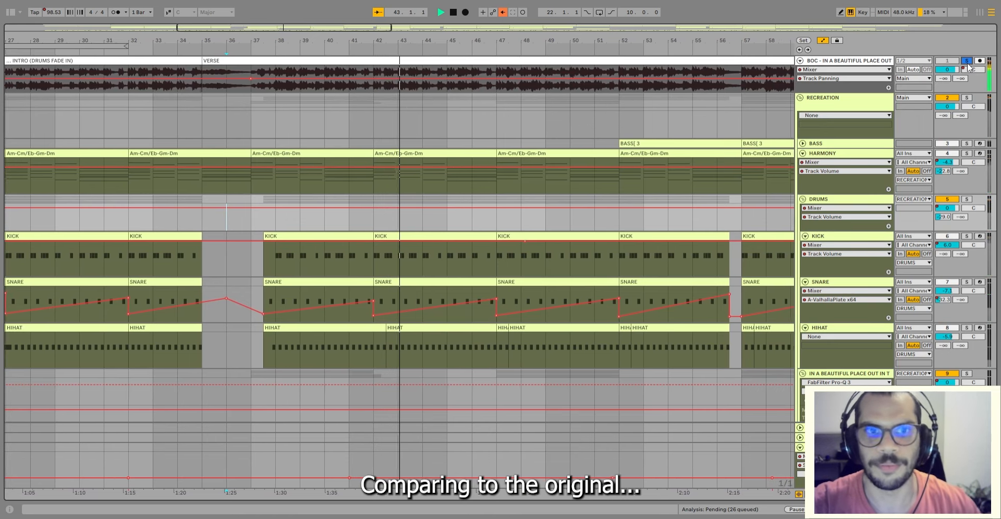
scroll(471, 310, down, 3)
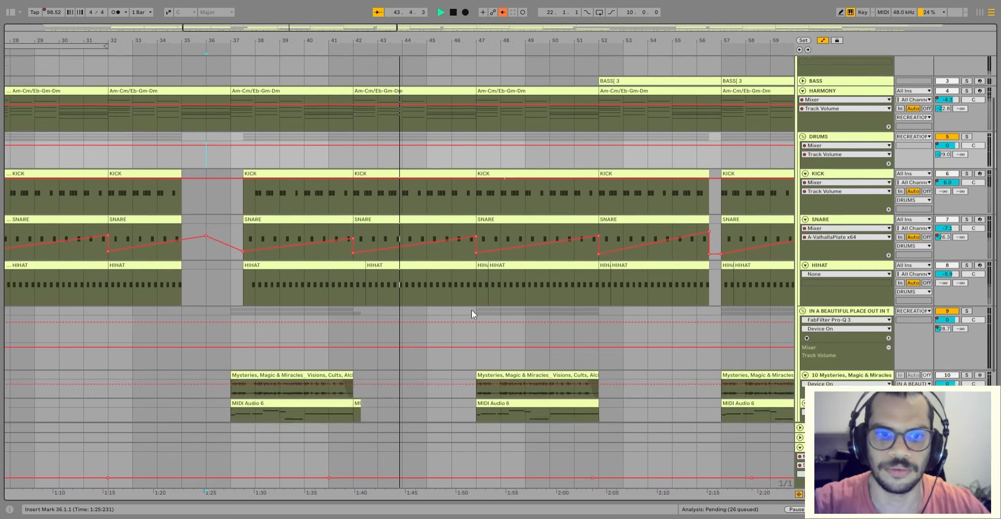
scroll(771, 240, up, 1)
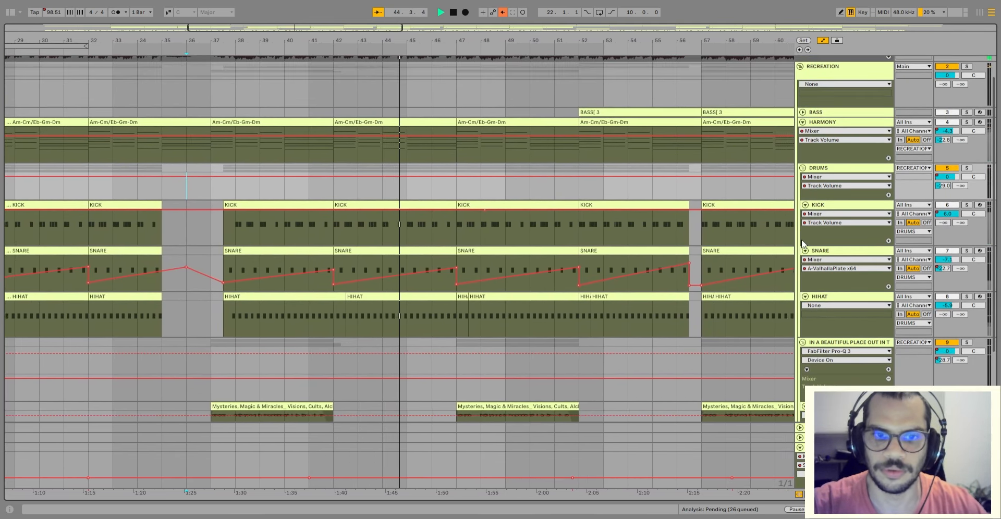
scroll(802, 239, up, 1)
click(967, 98)
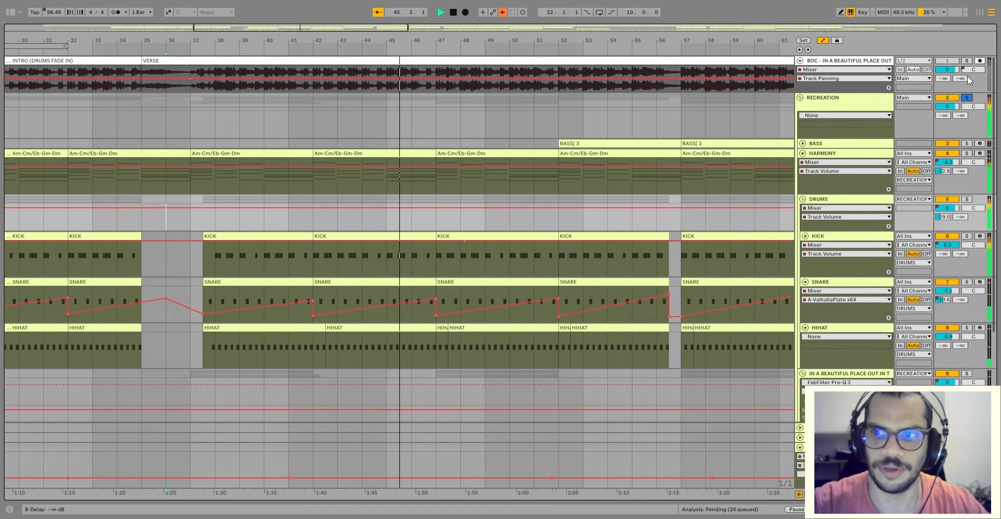
- Alternate the solo between the original BOC track and RECREATION up to bar 51, ending on the original, and stop playback
click(967, 61)
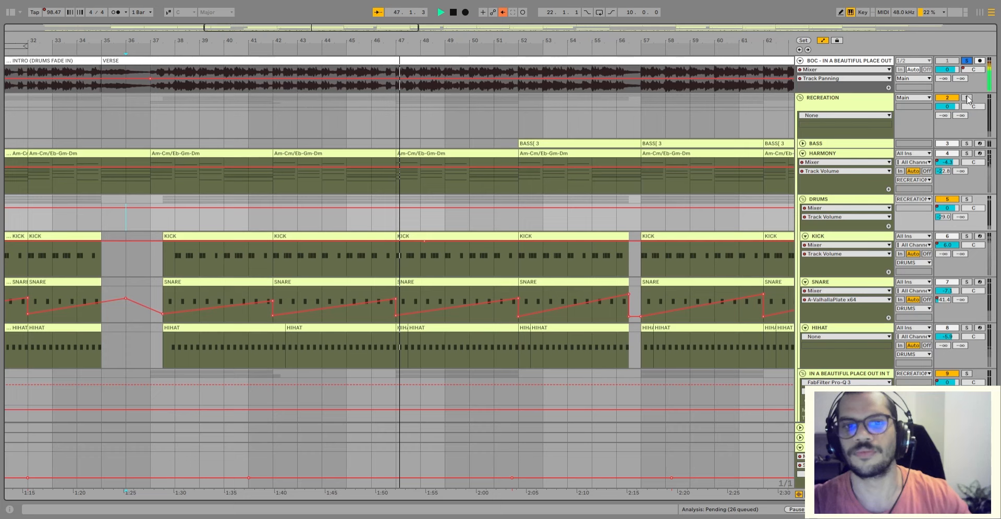
click(967, 98)
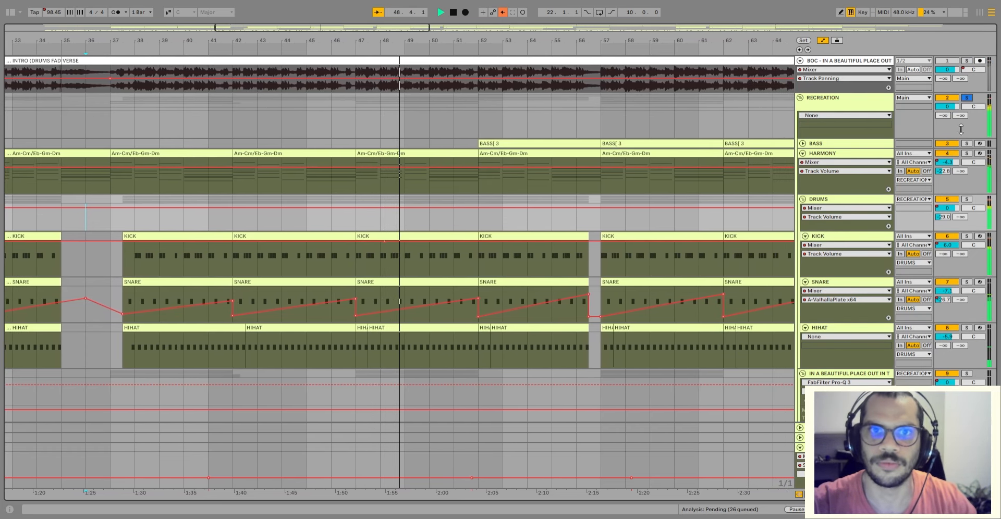
click(966, 61)
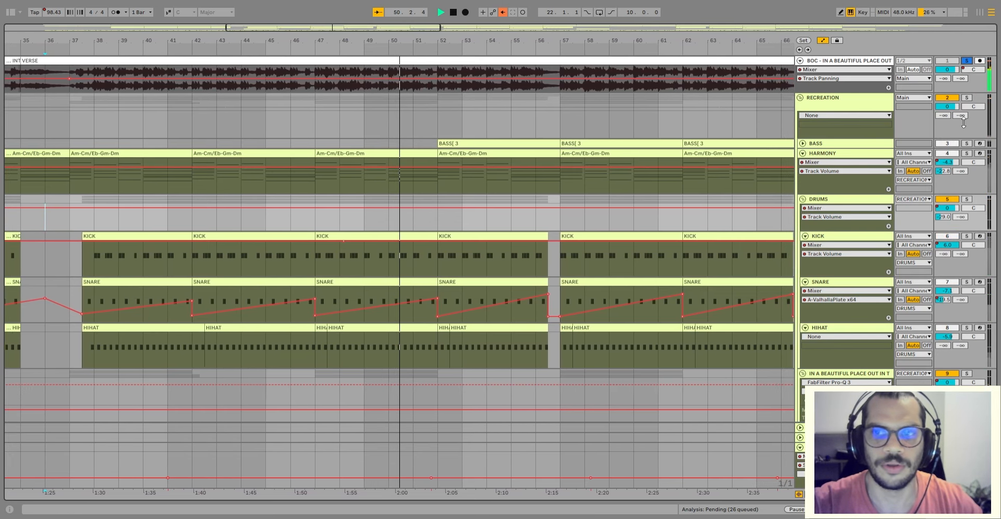
click(968, 97)
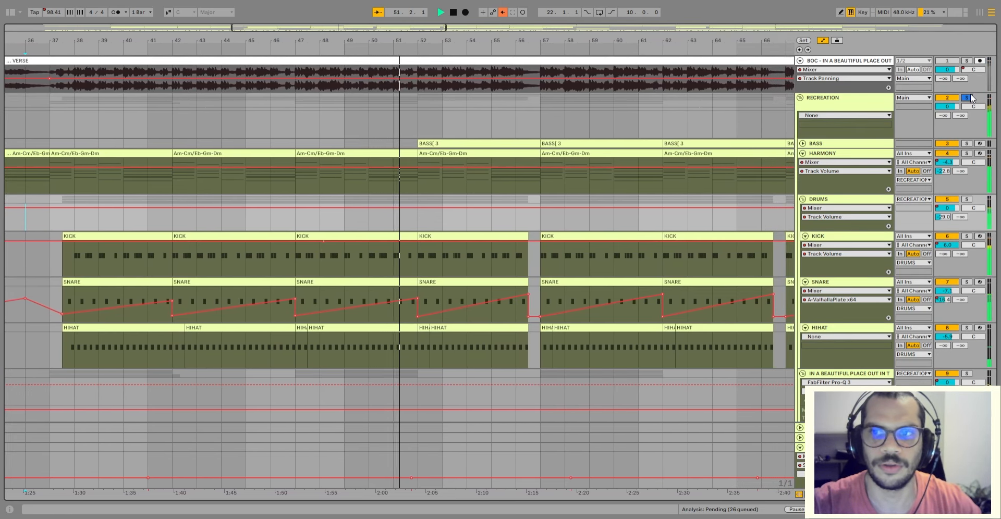
click(966, 61)
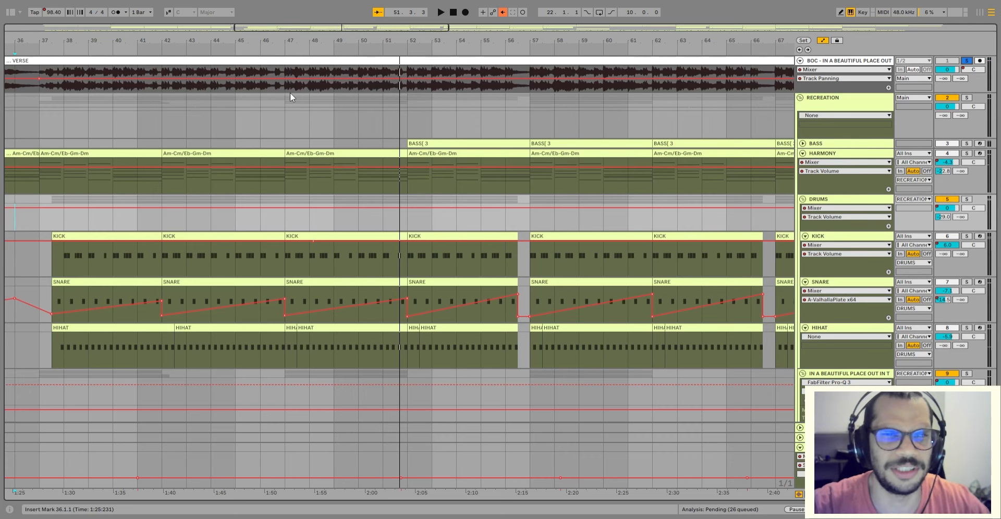
- Show the device chains of the Mysteries, Magic & Miracles clip at 47.1.1 and the MIDI Audio 6 clip below it
scroll(348, 329, down, 5)
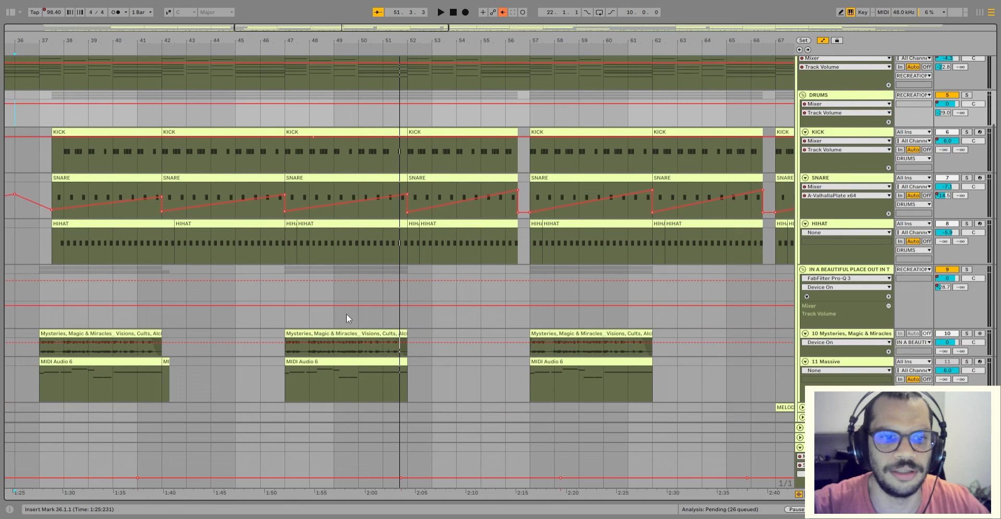
click(350, 302)
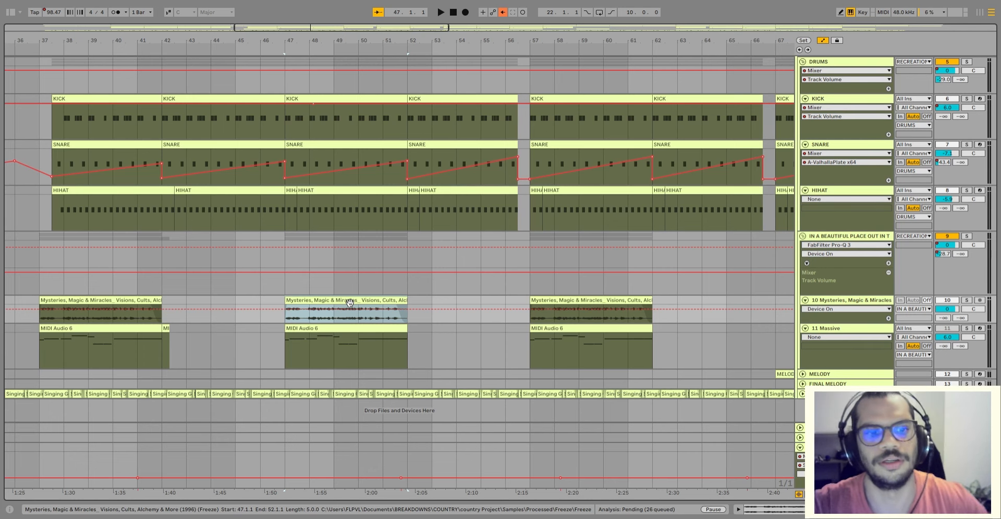
click(357, 329)
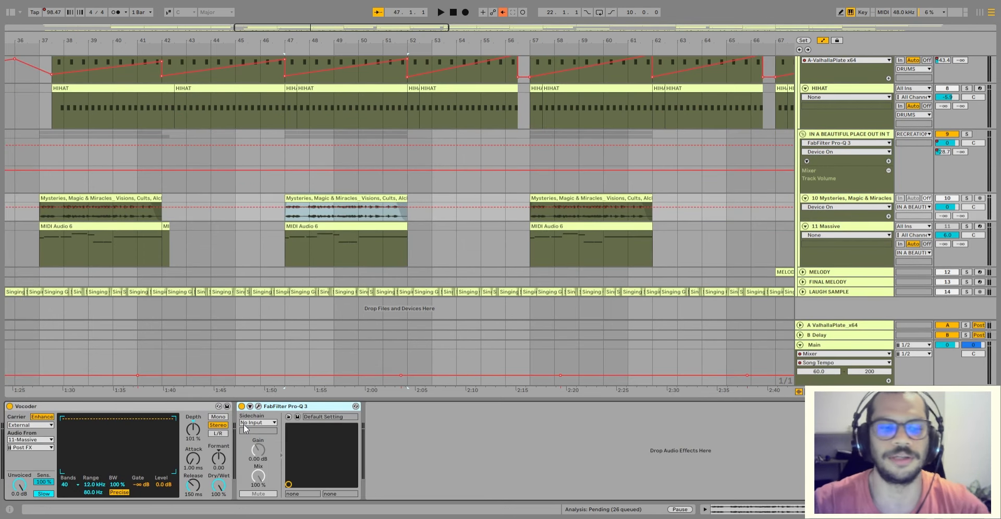
click(382, 225)
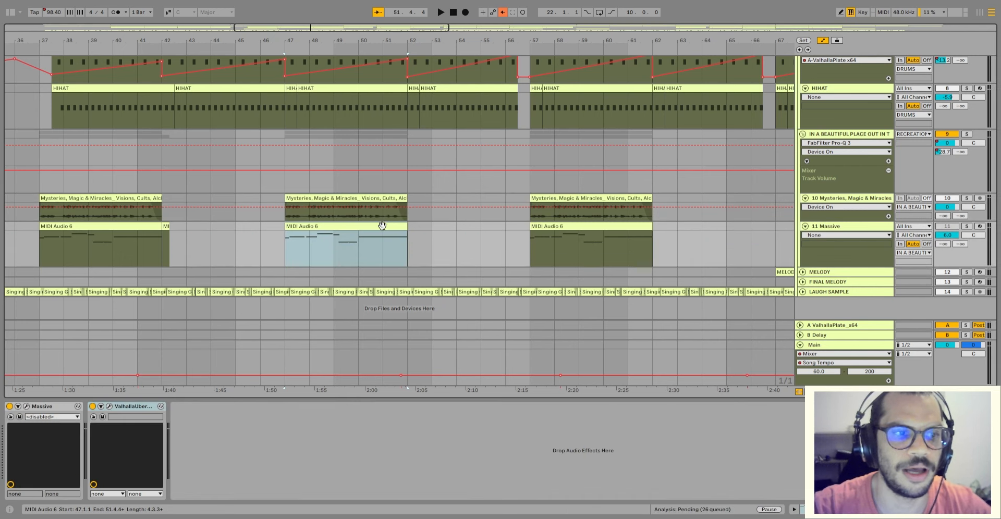
click(412, 207)
key(ctrl+z)
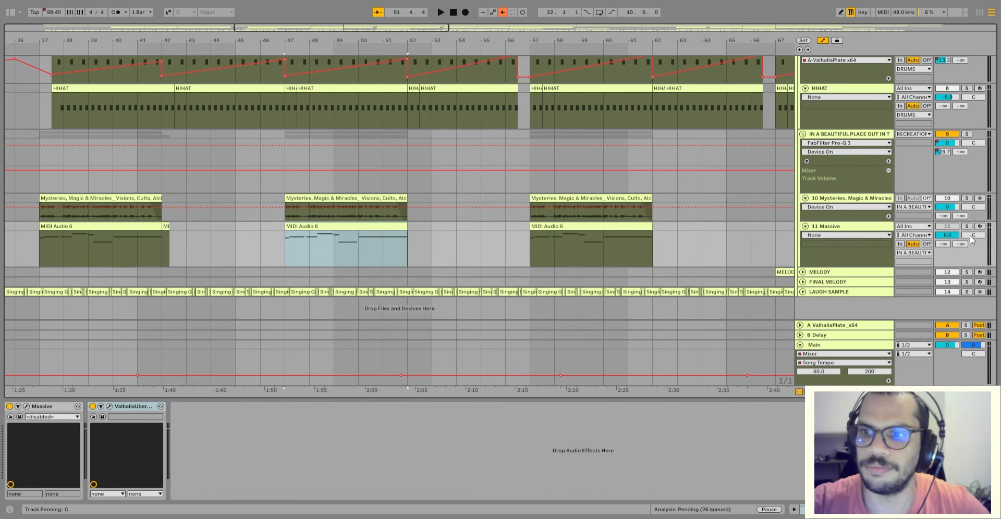
- Solo the original BOC track and play it from 47.1.1 to hear the second vocal phrase
click(966, 135)
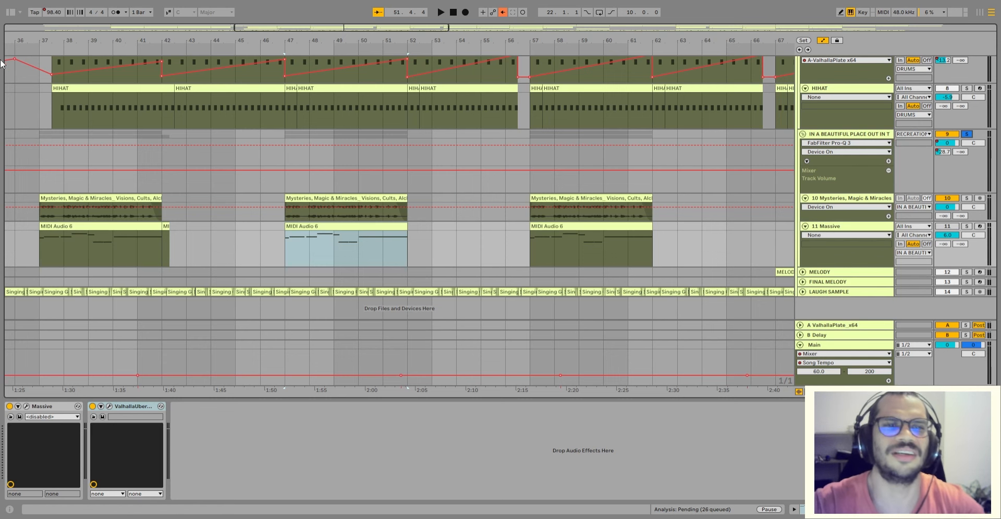
scroll(464, 198, up, 10)
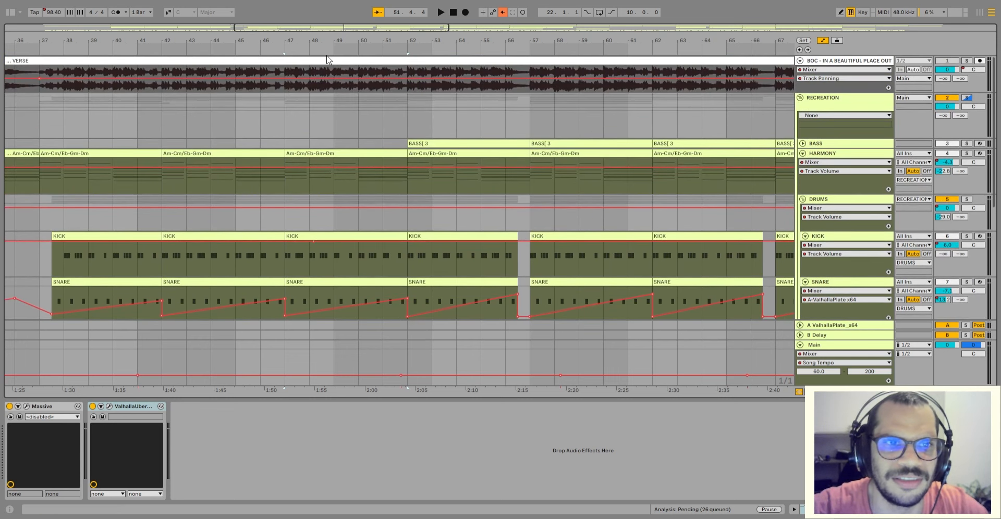
click(284, 76)
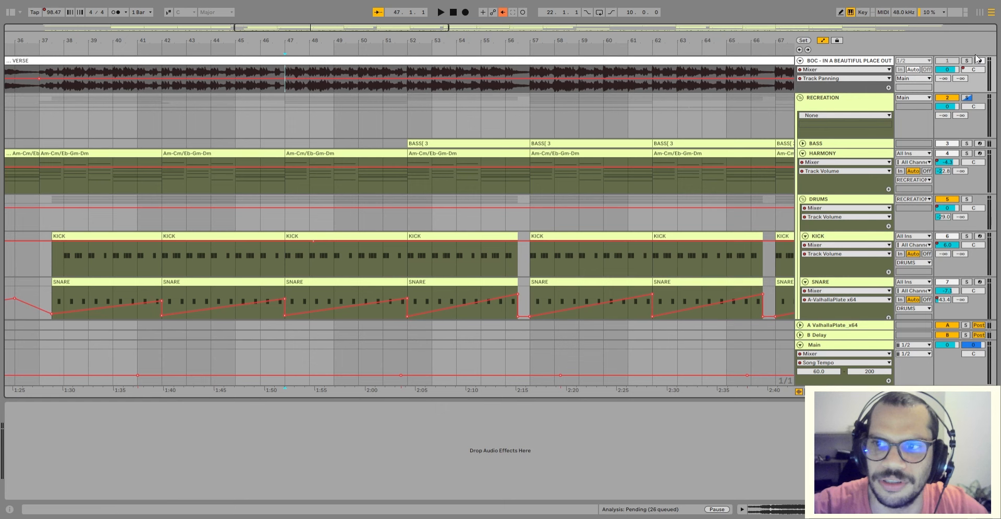
key(space)
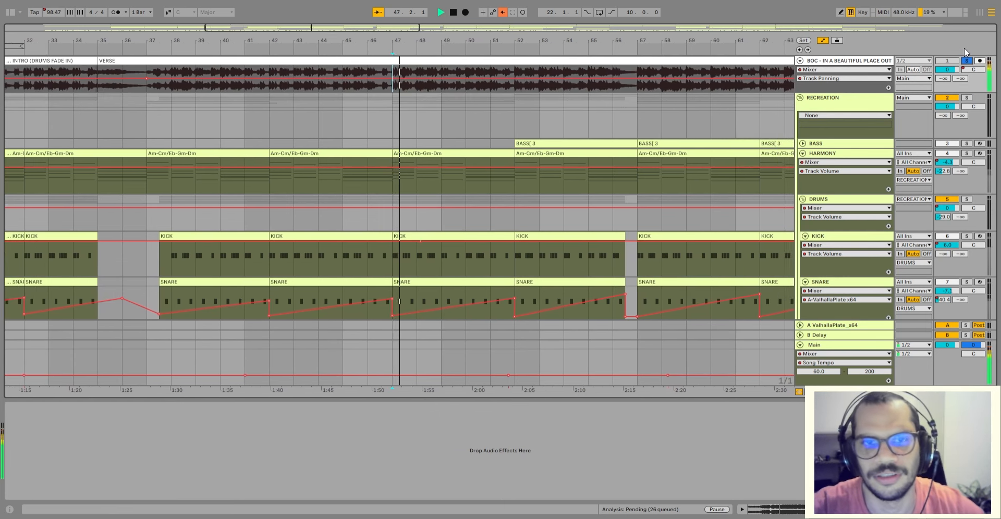
- Alternate the solo between the Massive track and the original BOC track during the second vocal phrase, ending on Massive
scroll(584, 177, down, 8)
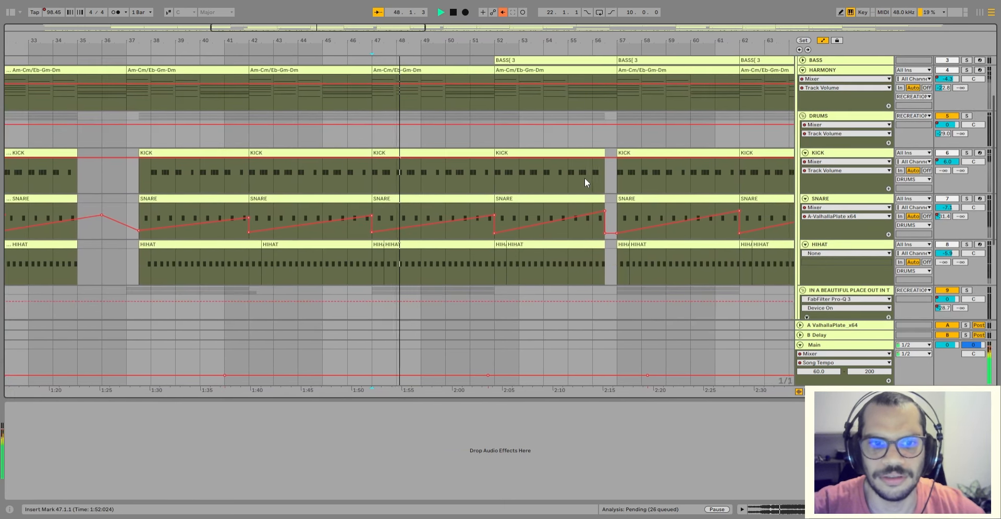
scroll(722, 260, down, 2)
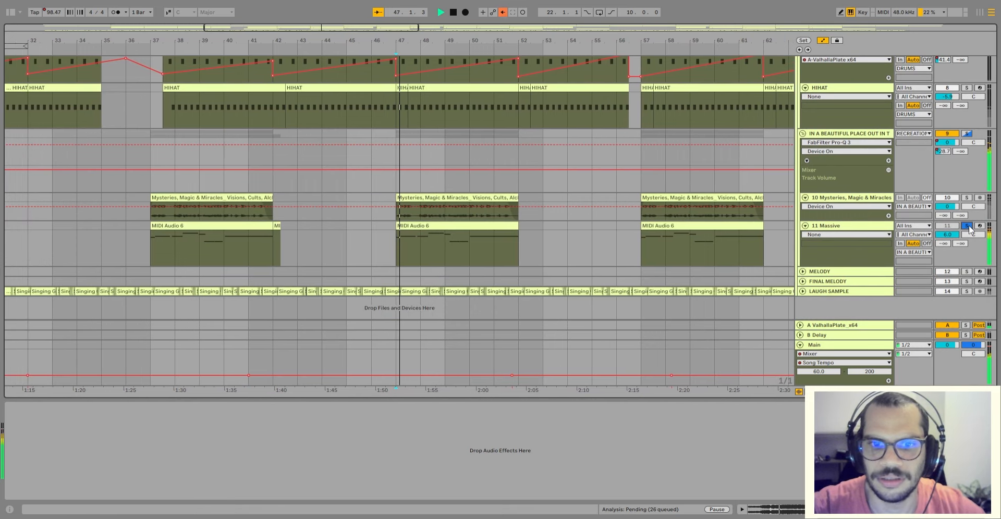
click(968, 228)
scroll(964, 208, up, 10)
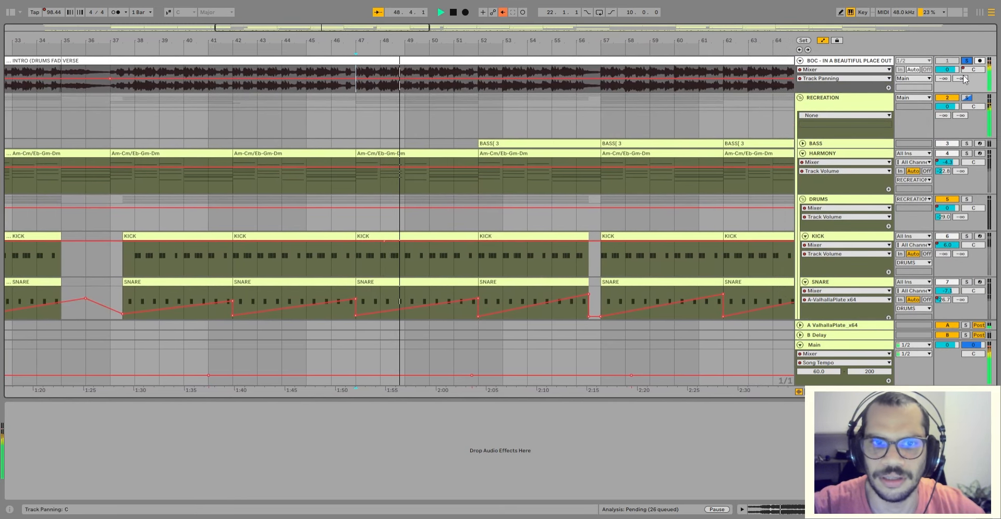
scroll(784, 211, down, 2)
scroll(780, 206, down, 8)
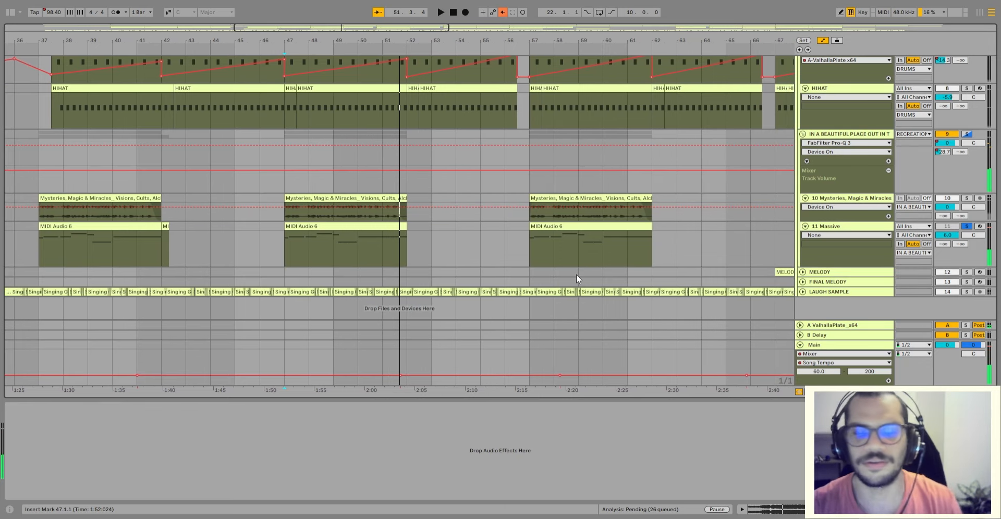
- Select the MIDI Audio 6 clip at 47.1.1, play it while switching the solo from the original BOC track to Massive, and stop playback
click(384, 224)
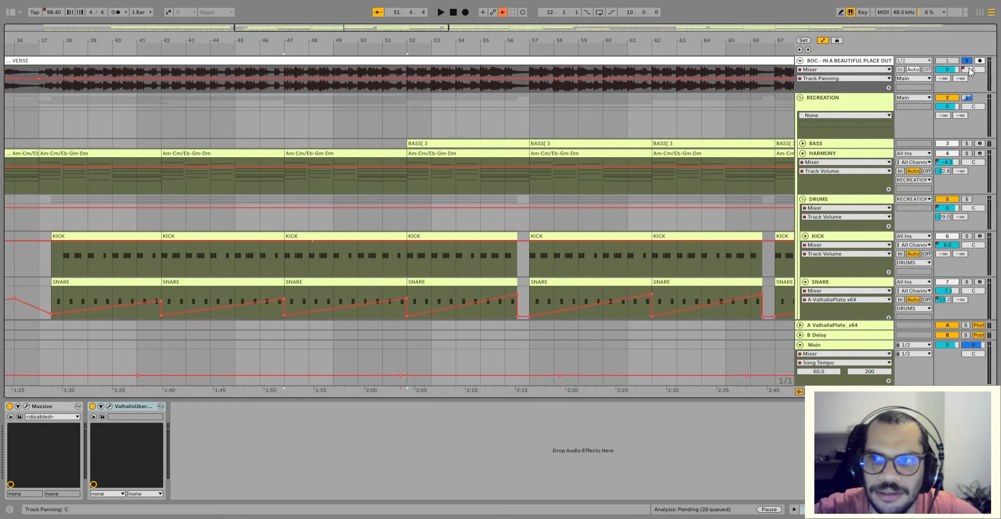
key(space)
scroll(920, 279, down, 3)
scroll(959, 275, down, 5)
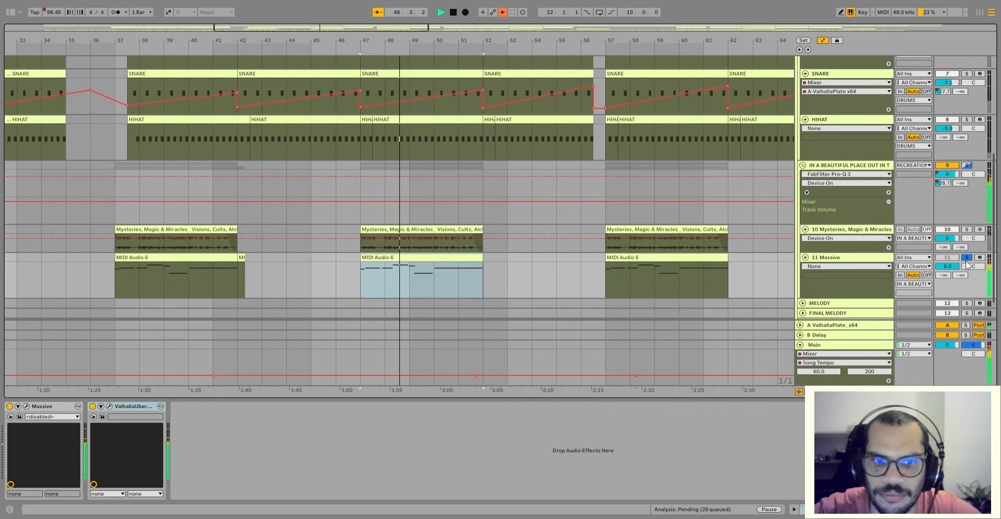
click(965, 257)
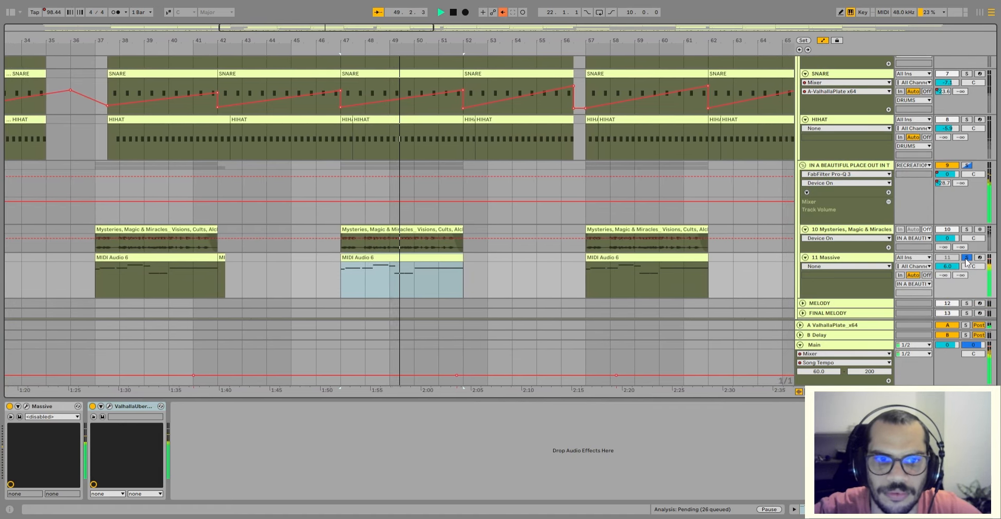
key(space)
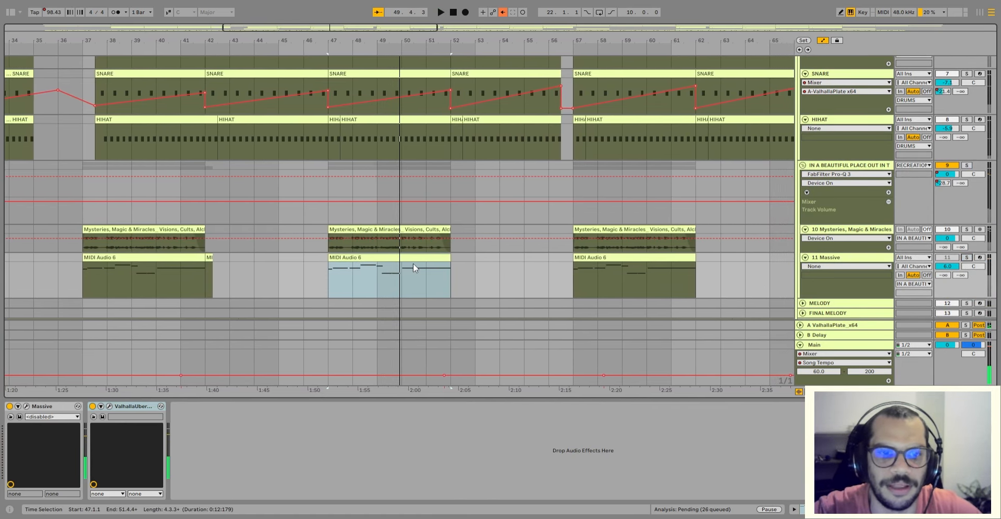
- Show the Vocoder on the Mysteries, Magic & Miracles clip at 47.1.1 and the Massive chain that feeds it, ending on the Vocoder
click(381, 232)
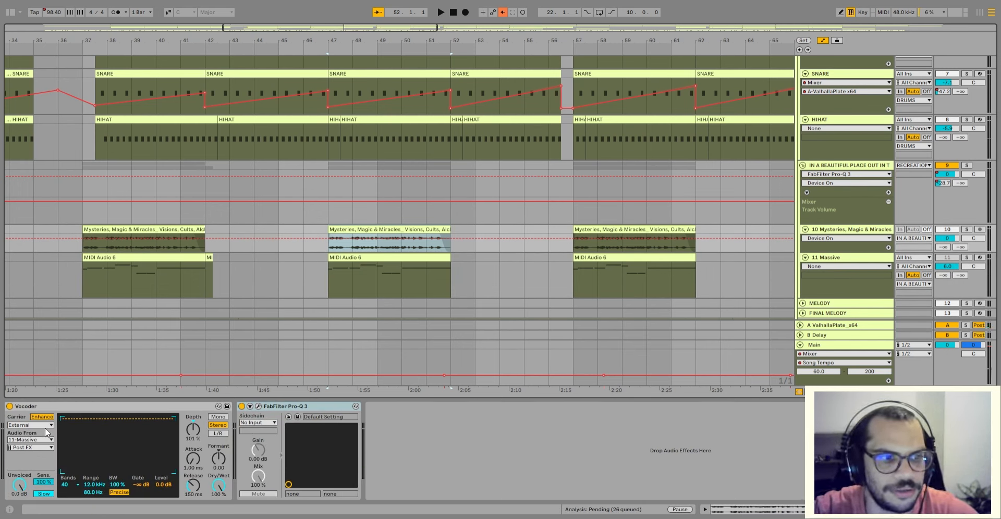
click(381, 265)
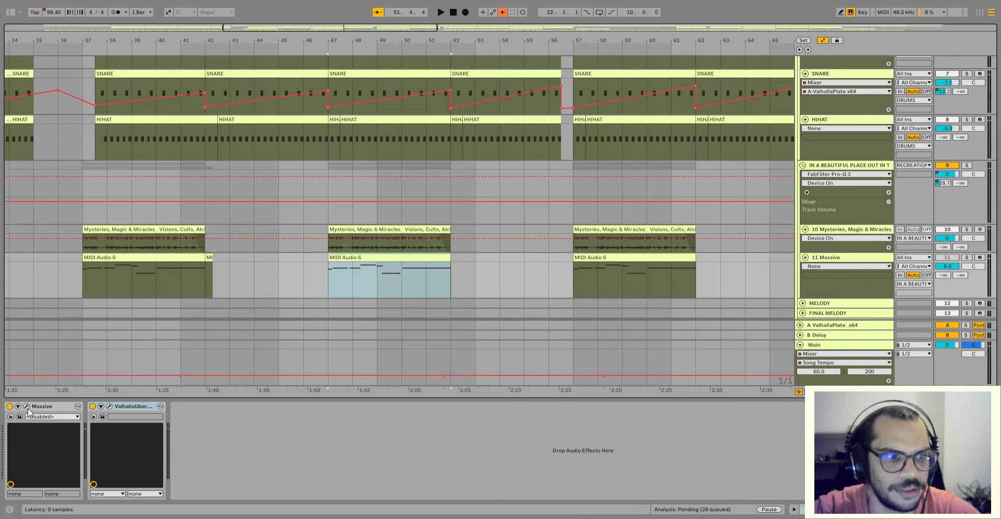
click(399, 240)
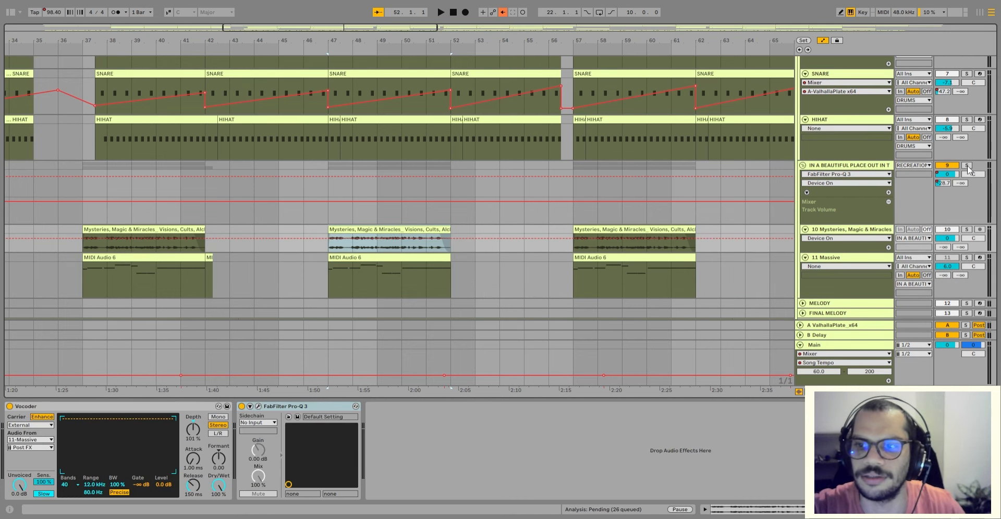
- Play from 47.1.1 with the vocal group soloed, switch the solo to RECREATION to hear the full mix, and stop playback
click(966, 165)
key(space)
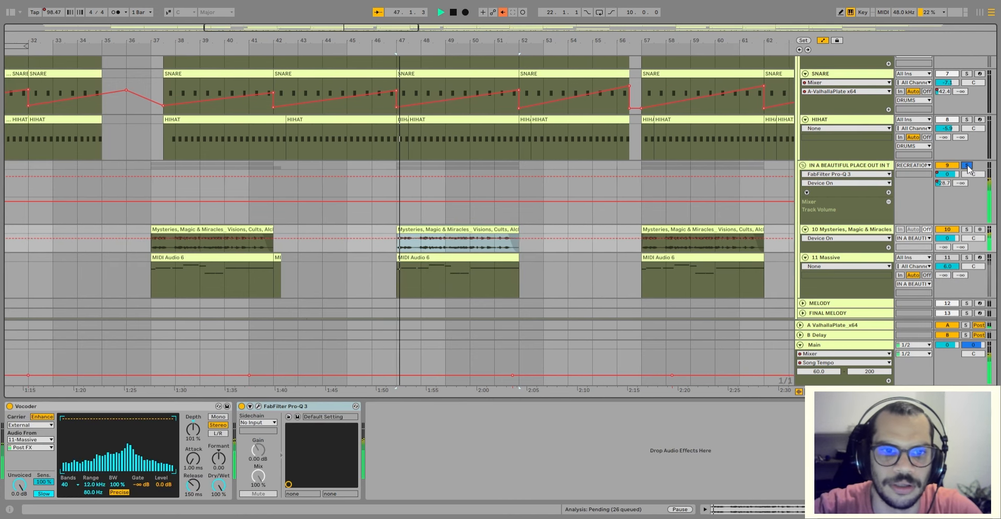
scroll(967, 156, up, 6)
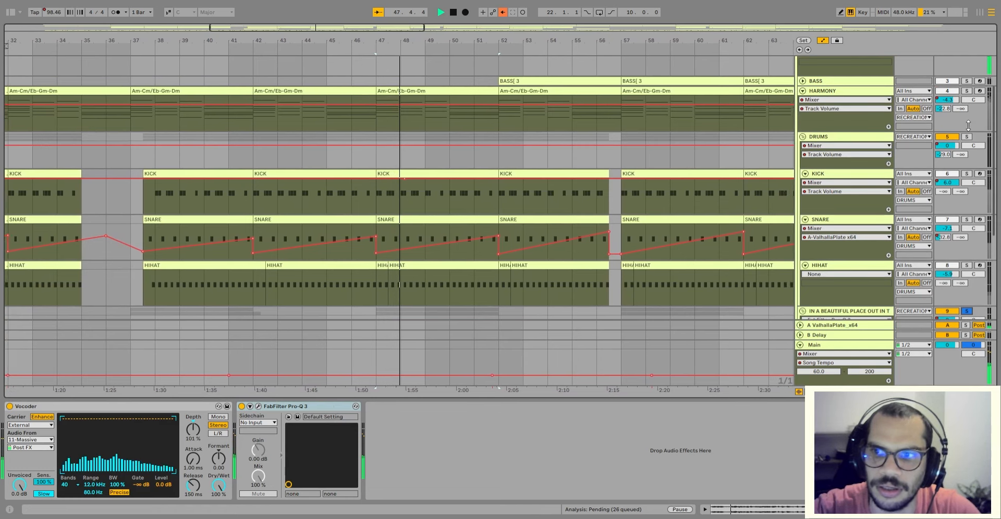
scroll(953, 120, up, 4)
click(967, 98)
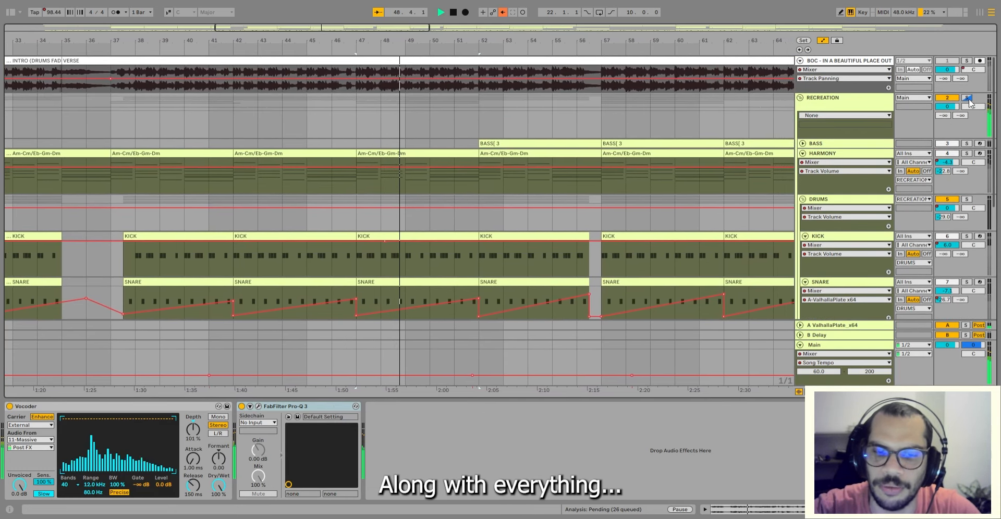
scroll(652, 168, down, 2)
scroll(651, 162, down, 9)
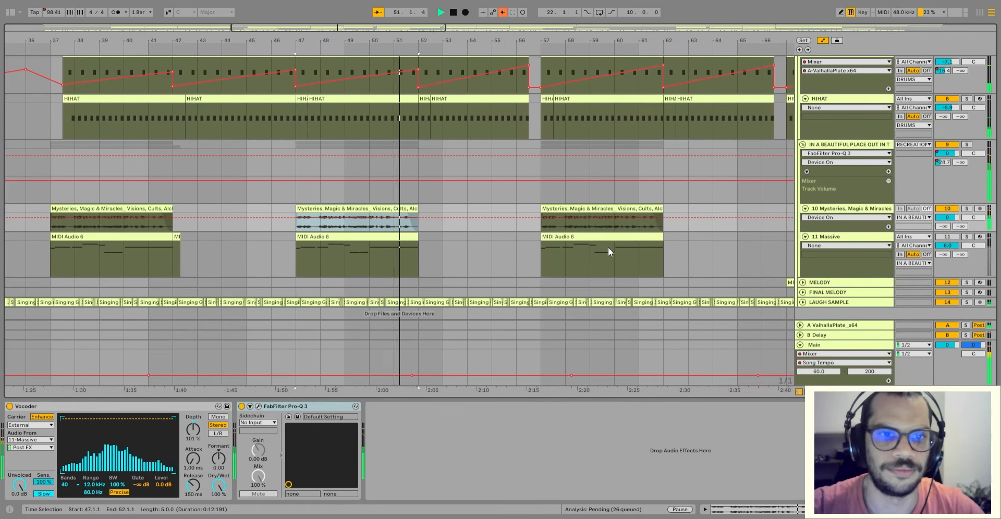
key(space)
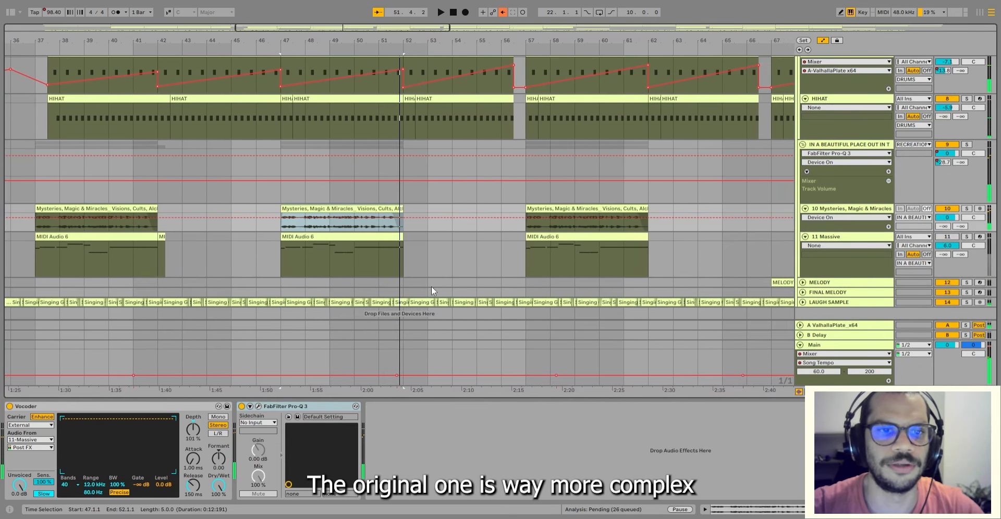
scroll(412, 277, up, 3)
scroll(406, 270, down, 2)
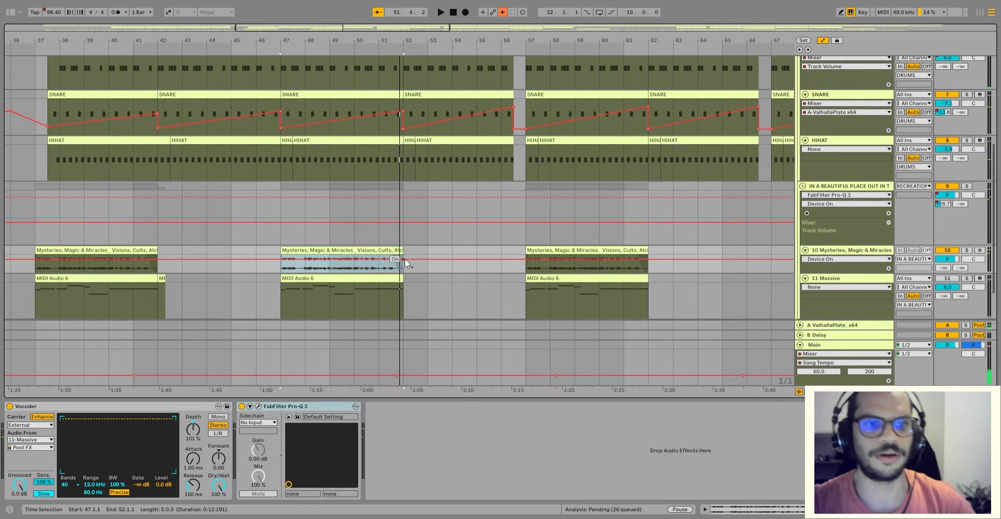
scroll(440, 266, up, 4)
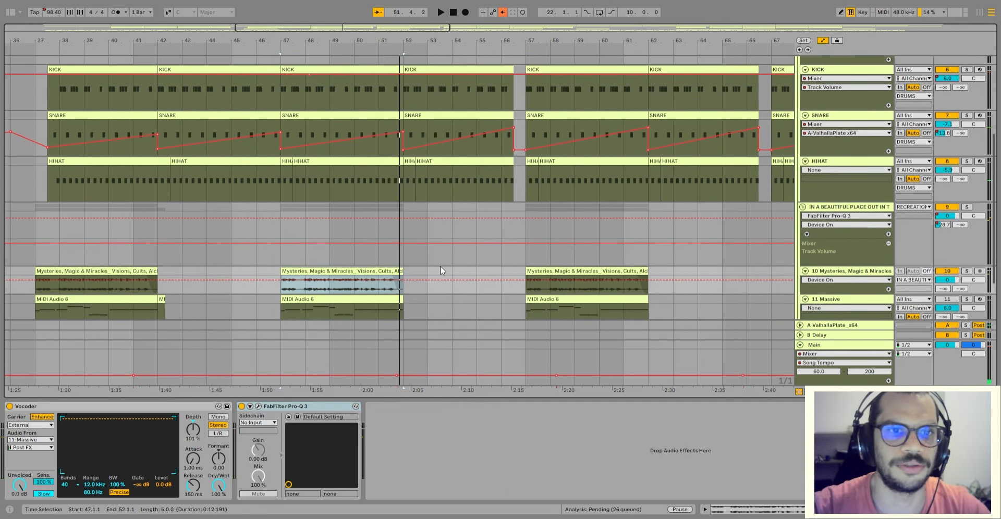
scroll(442, 258, down, 3)
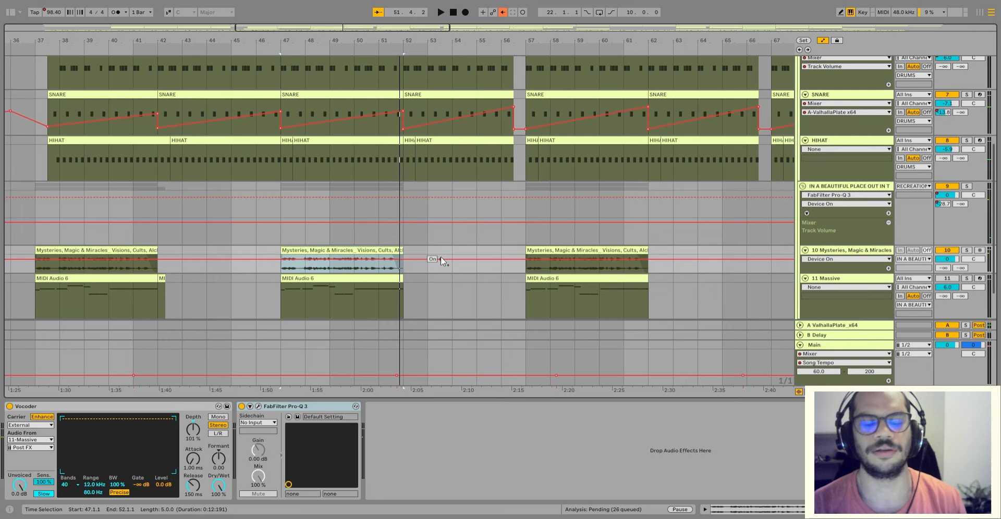
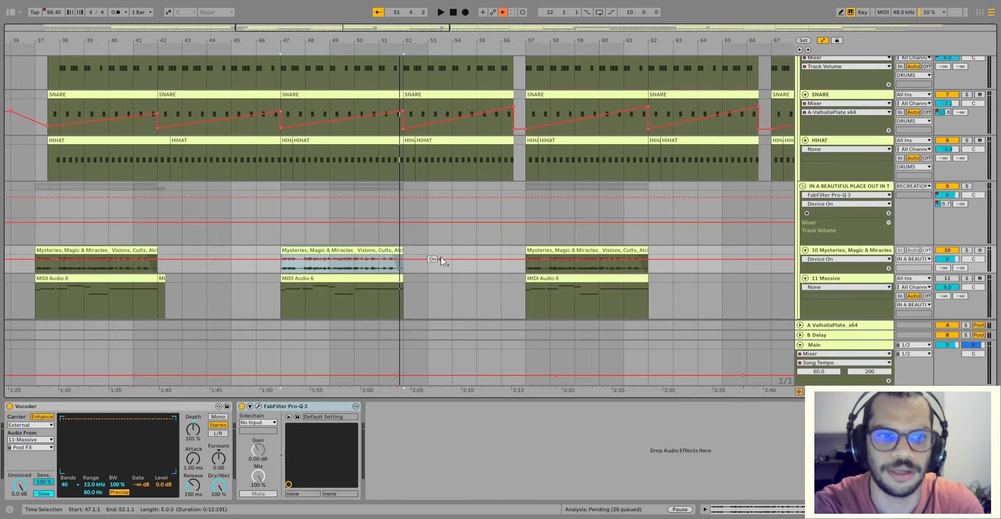
- Zoom the arrangement out from intro to outro and examine where the vocal, melody, bass and drum clips are placed
scroll(584, 182, up, 1)
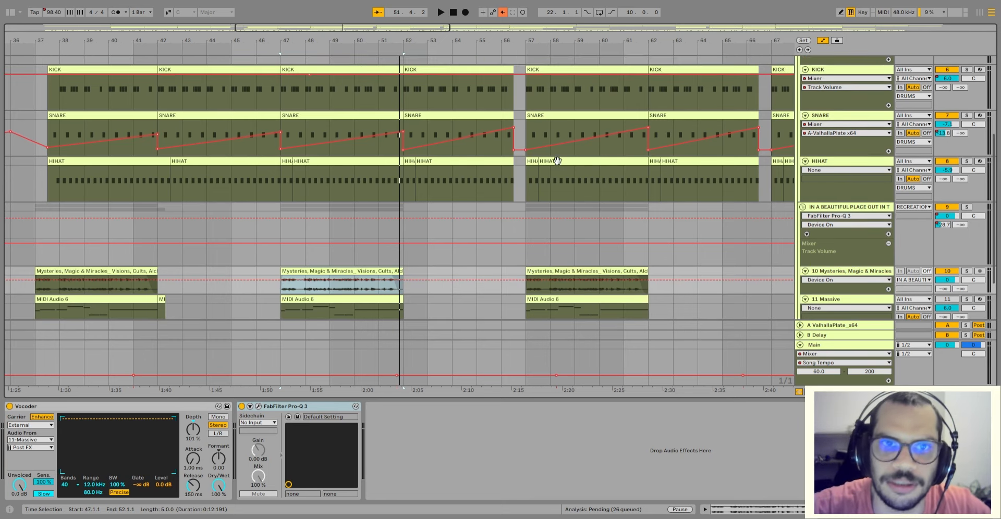
drag(412, 28, 412, 10)
scroll(553, 165, down, 3)
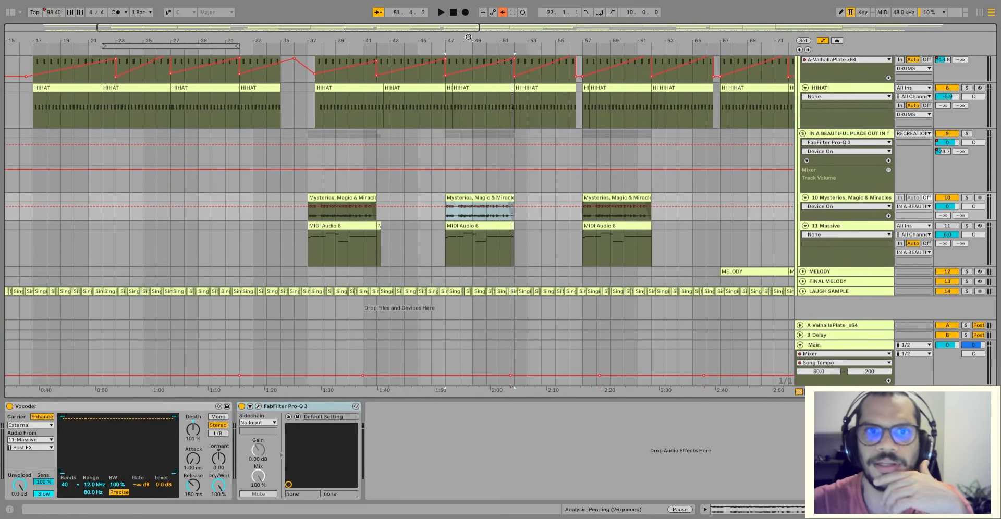
drag(468, 37, 468, 15)
scroll(371, 179, up, 5)
scroll(371, 179, down, 3)
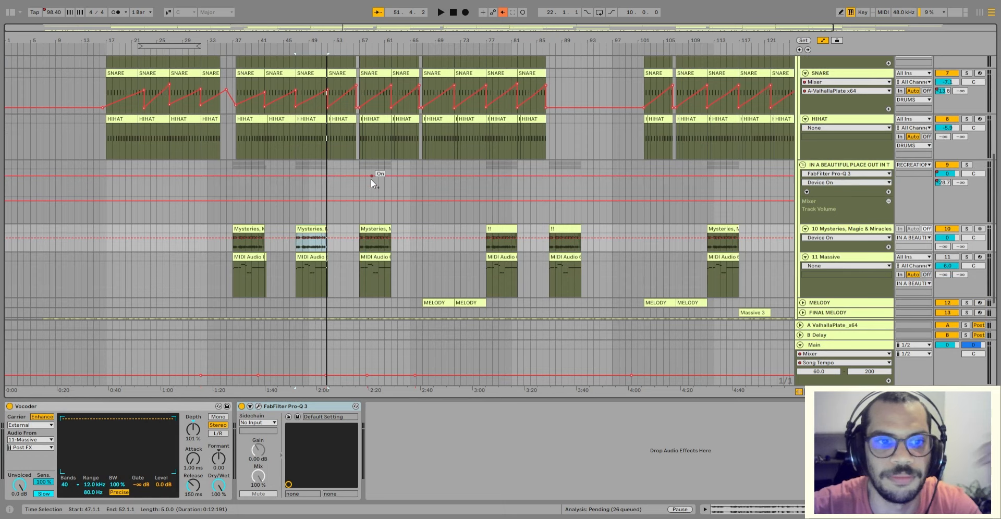
scroll(370, 179, up, 7)
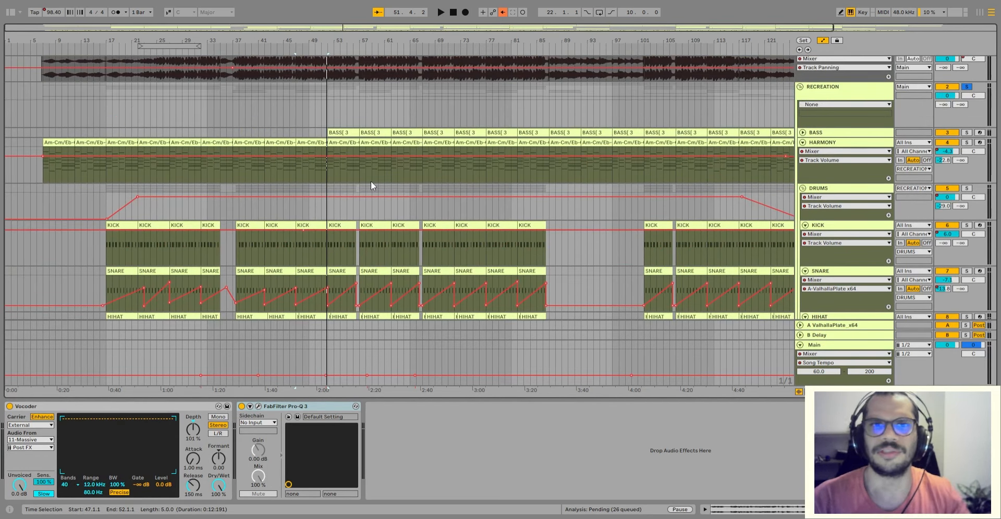
scroll(371, 181, up, 1)
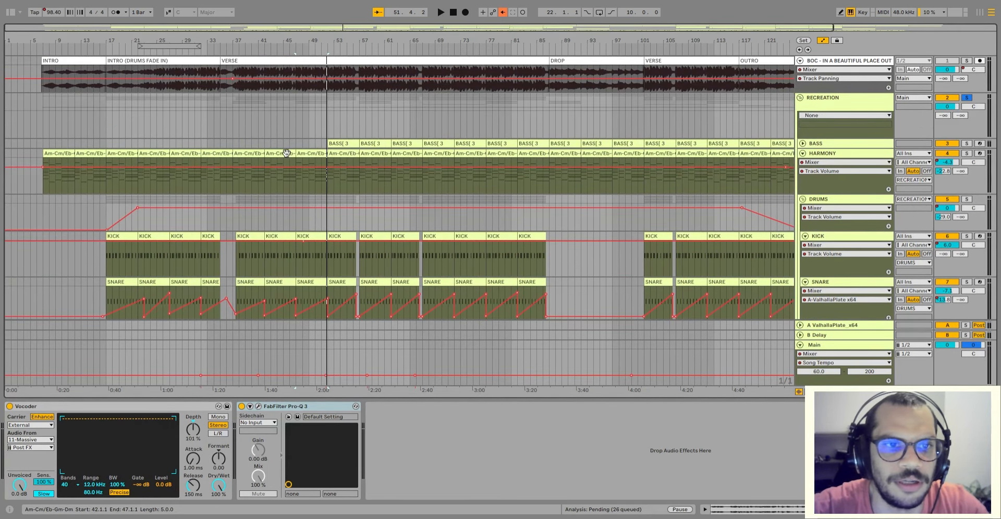
- Select the first vocal clip at 37.1.1 and extend the selection through the second vocal clip to 52.1.1
scroll(286, 157, down, 5)
click(250, 228)
scroll(277, 214, up, 3)
scroll(279, 212, down, 3)
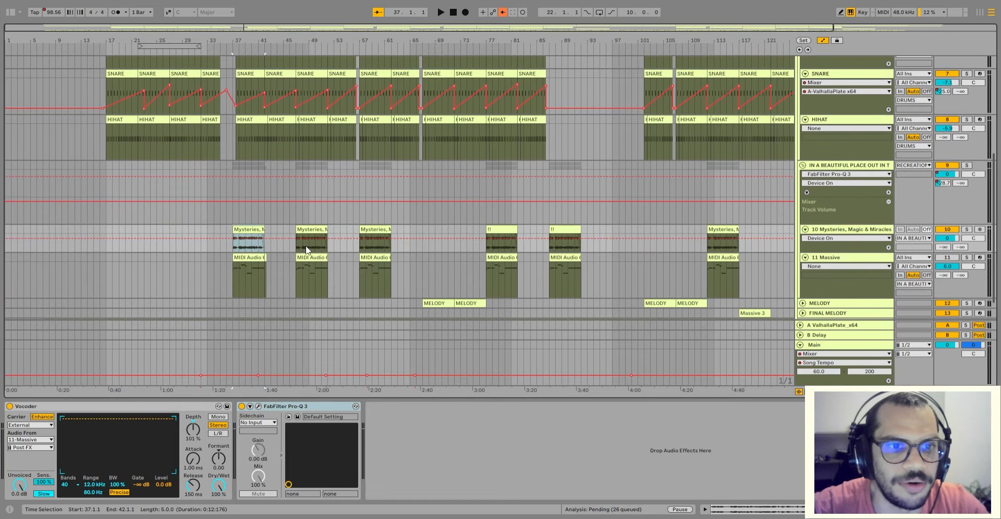
shift+click(305, 245)
scroll(301, 234, up, 8)
scroll(299, 230, down, 6)
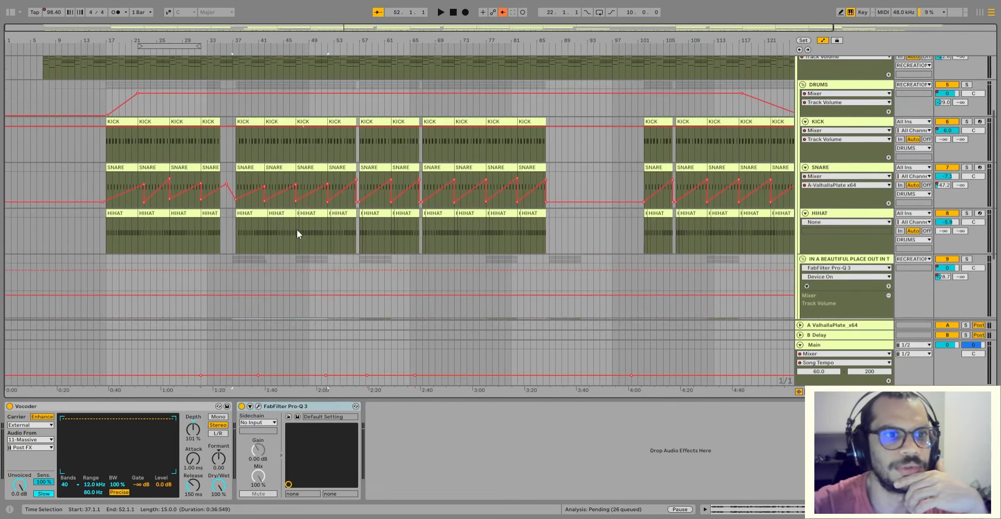
- Mark the range from 37.1.1 to 52.1.1 on the DRUMS group and reselect the Mysteries, Magic & Miracles clip at 37.1.1
click(232, 139)
scroll(331, 178, up, 8)
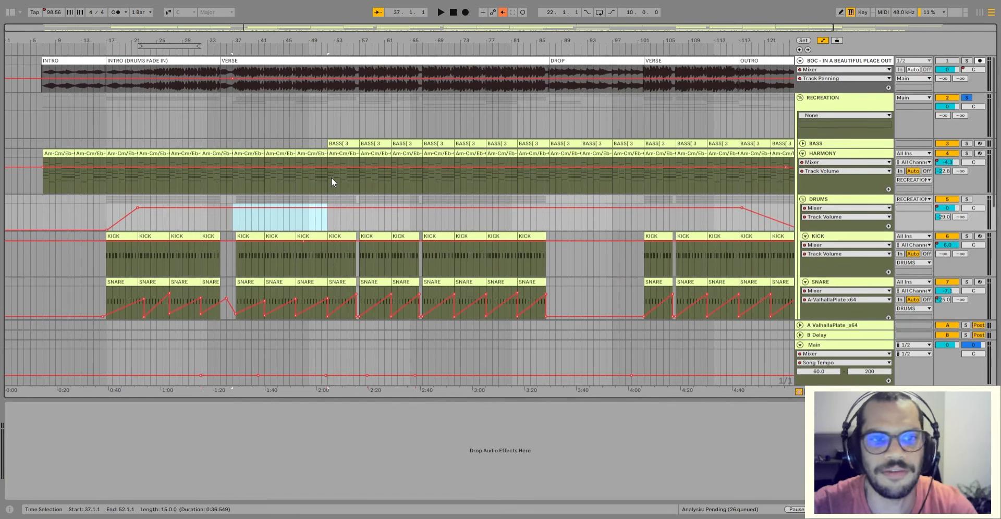
scroll(328, 186, down, 15)
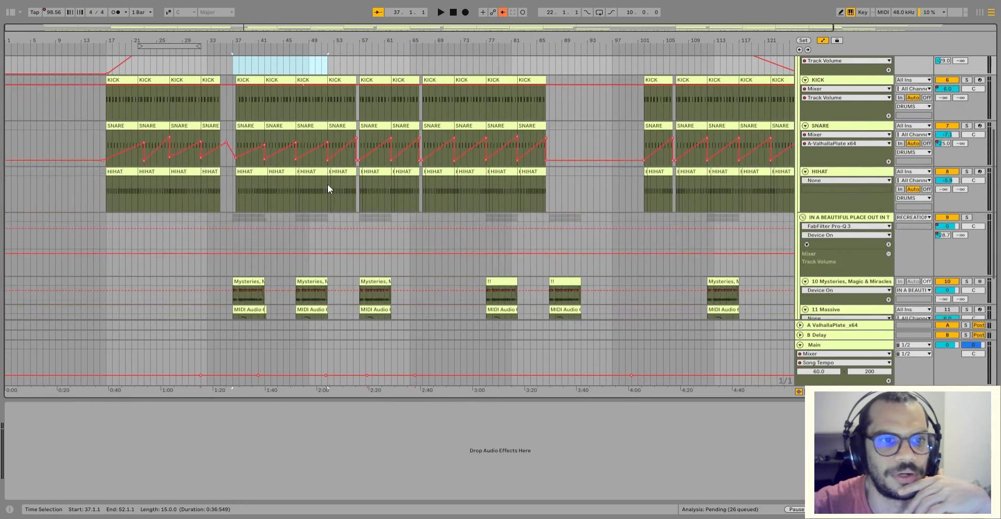
click(238, 231)
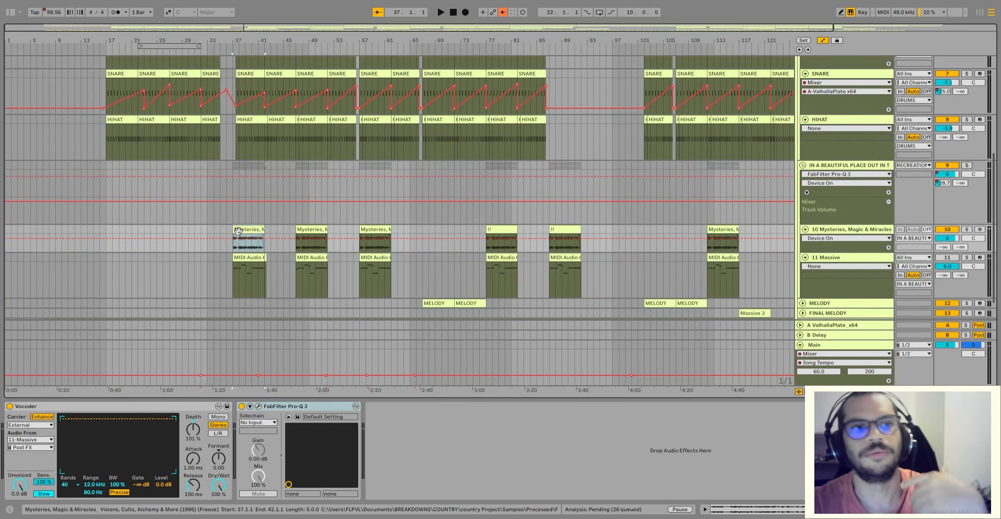
- Examine the verse arrangement by selecting the vocal clip at bar 37, the harmony sections and the first BASS clip at bar 52
shift+click(330, 263)
scroll(330, 261, up, 15)
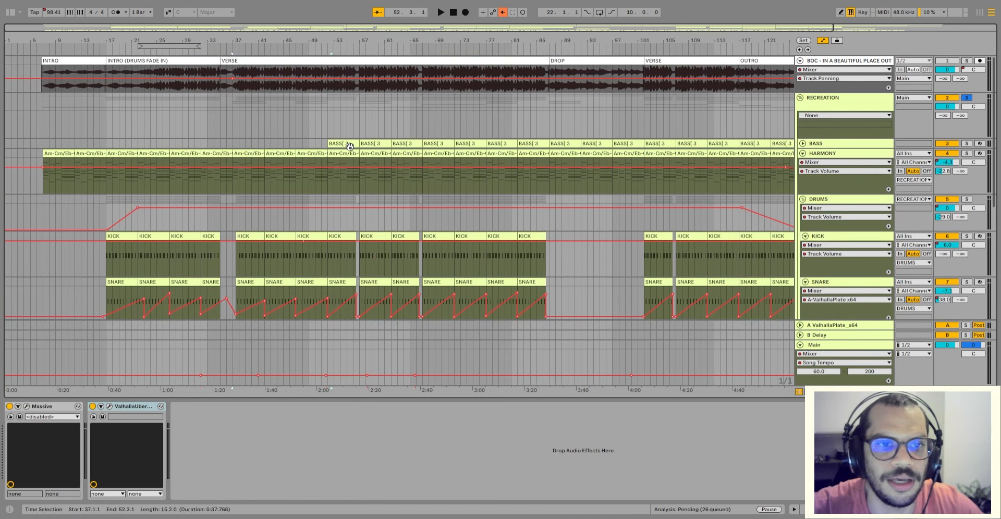
click(342, 150)
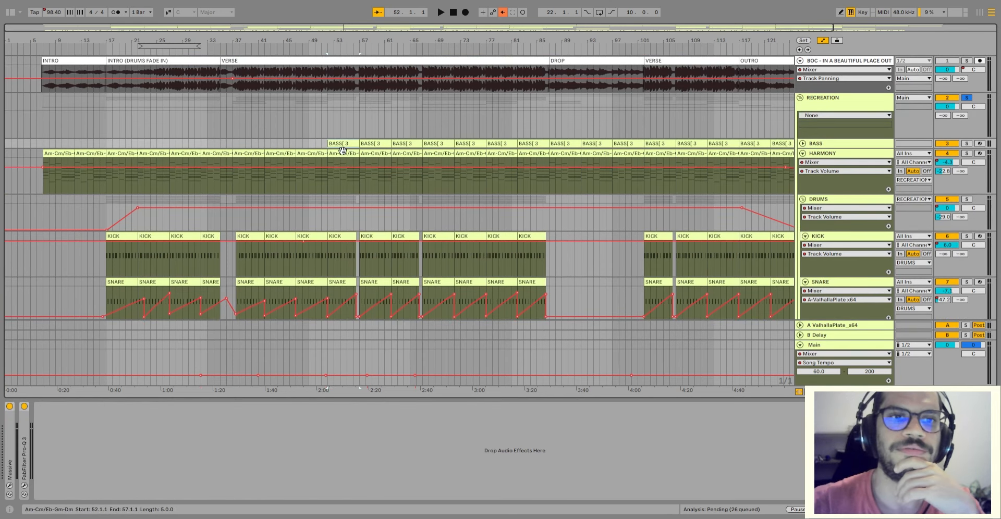
click(176, 183)
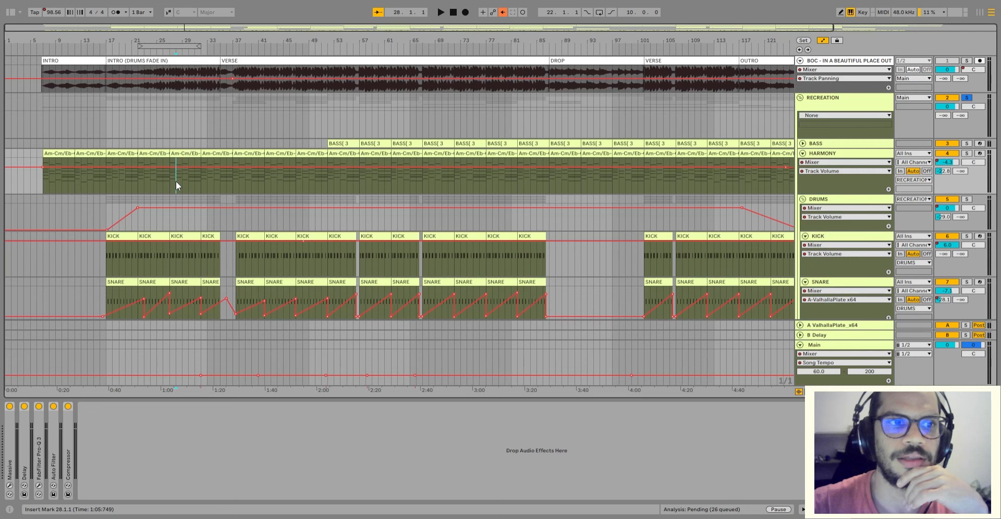
click(220, 159)
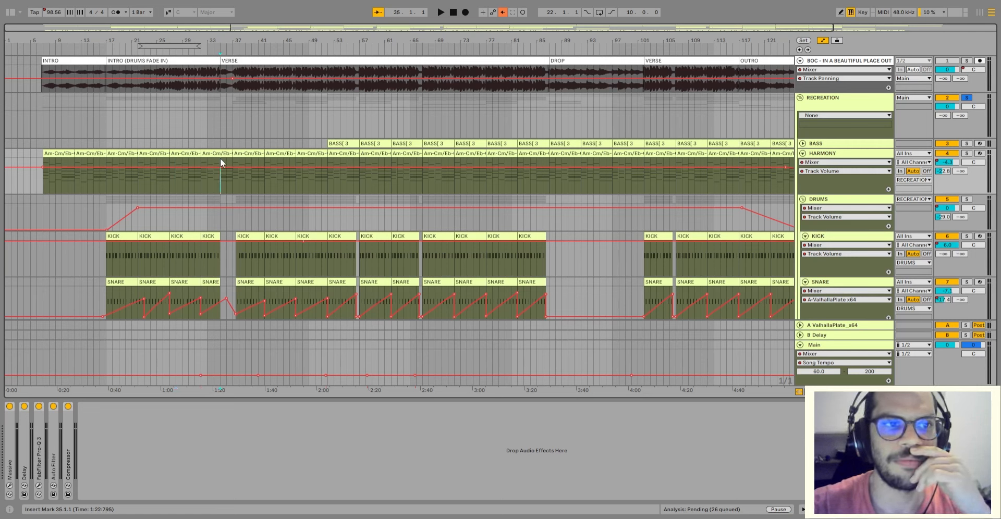
click(342, 144)
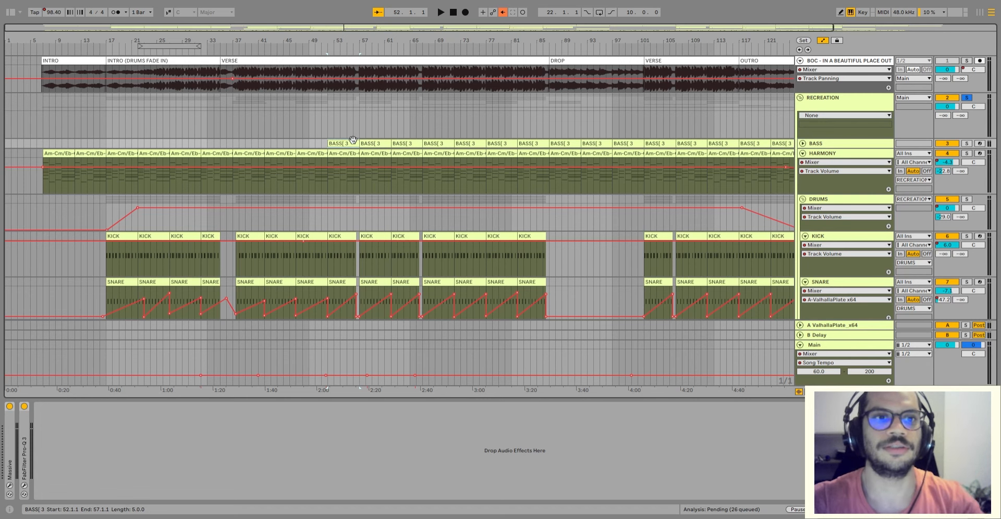
- Solo the original BOC reference track and play it from the harmony clip at bar 47
click(309, 153)
scroll(313, 170, down, 5)
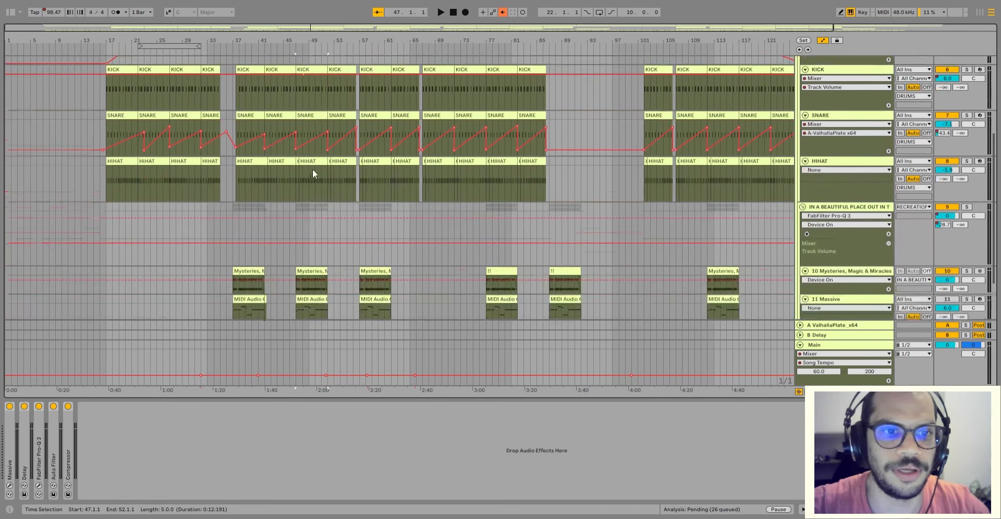
scroll(315, 188, up, 5)
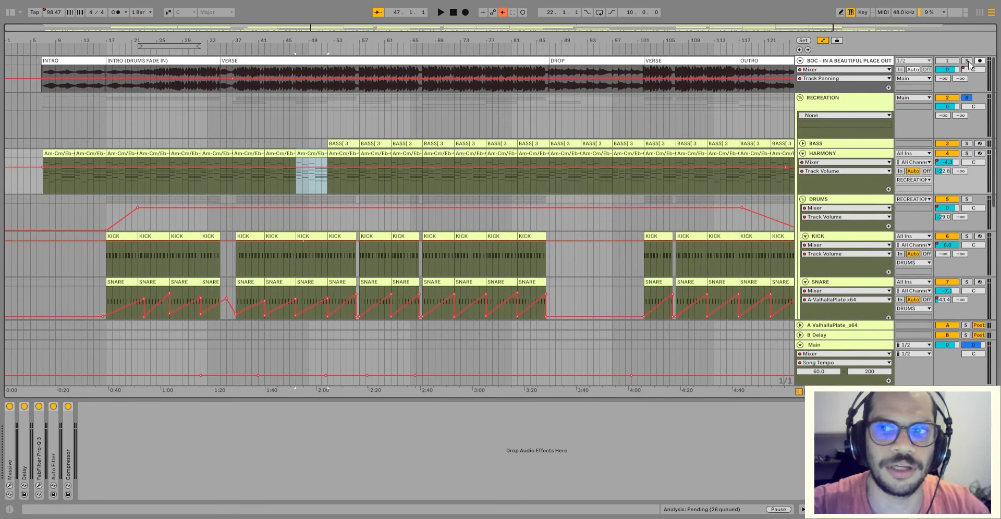
click(966, 61)
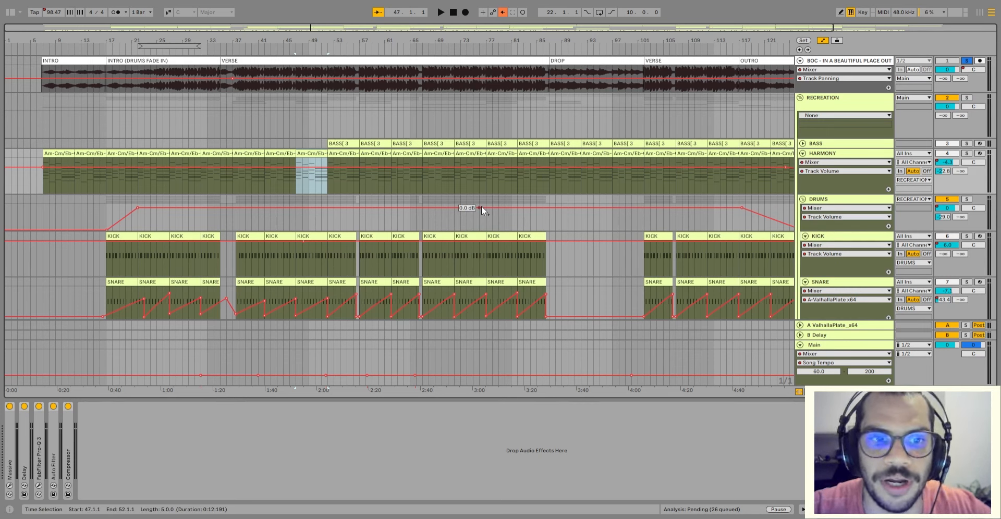
key(space)
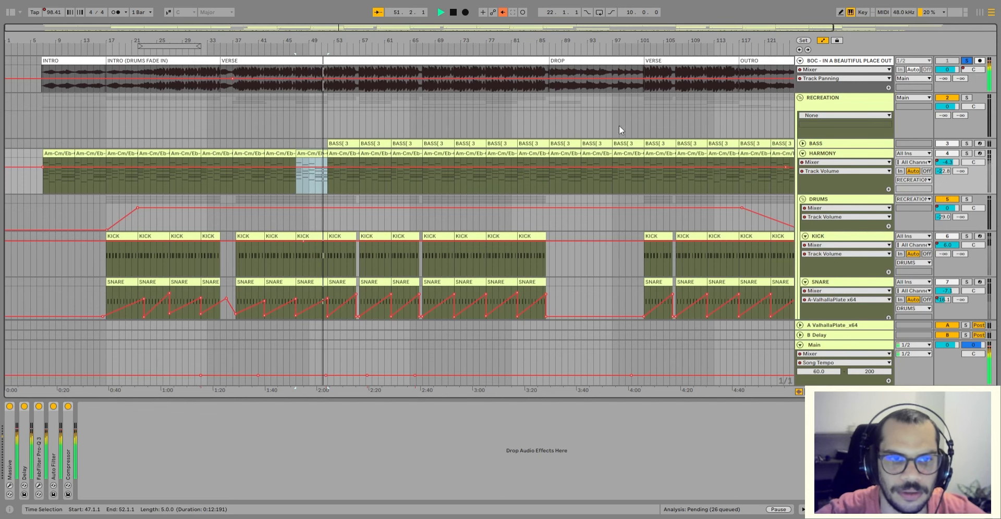
- Unfold the BASS track, open its clip at bar 52 to view the notes, and stop playback
click(802, 143)
double_click(352, 144)
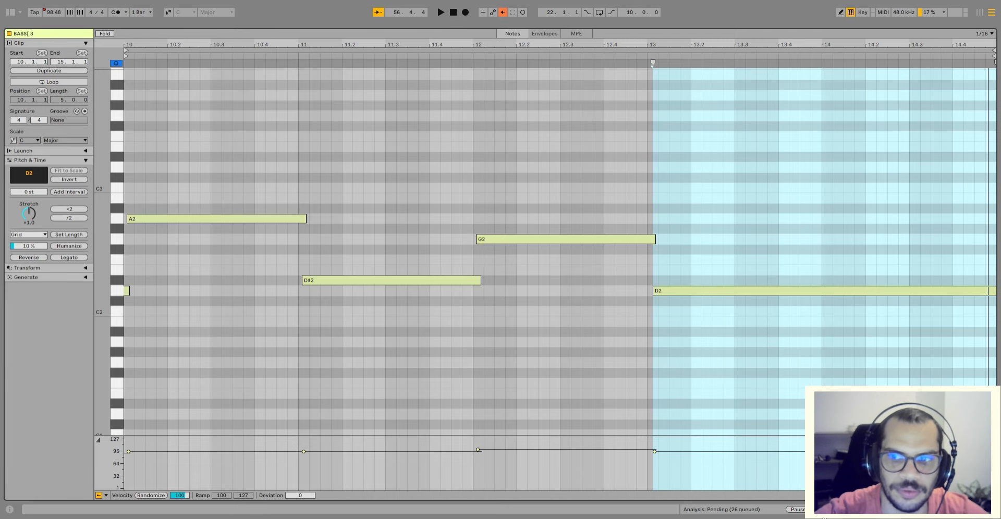
key(space)
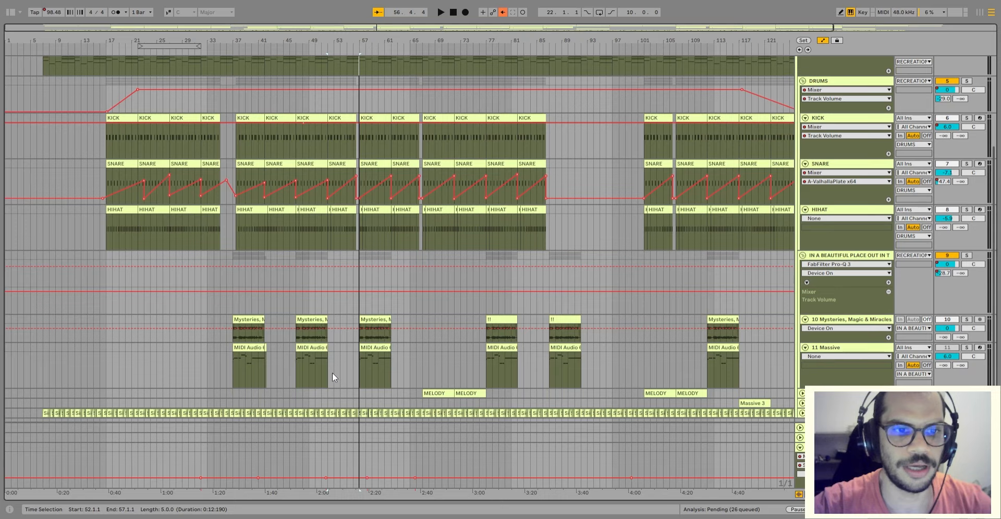
- Open the Massive track's MIDI clip at bar 37 and lower its first note by one semitone to A#2
double_click(333, 374)
click(308, 292)
scroll(305, 293, up, 2)
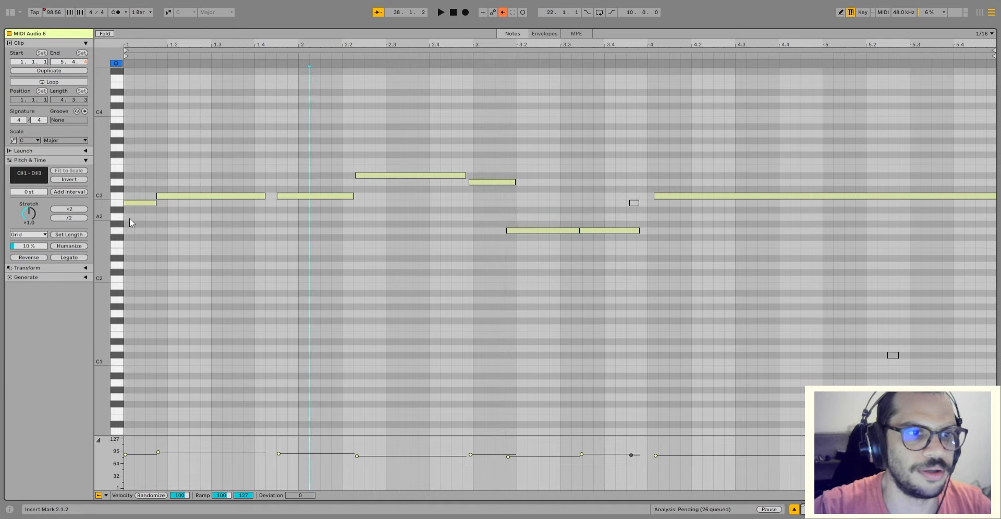
drag(129, 217, 133, 173)
key(Down)
- Step through the remaining notes of the Massive clip, from C3 through D#3, D3 and G2 to the long C3, and return to the arrangement
drag(224, 230, 229, 171)
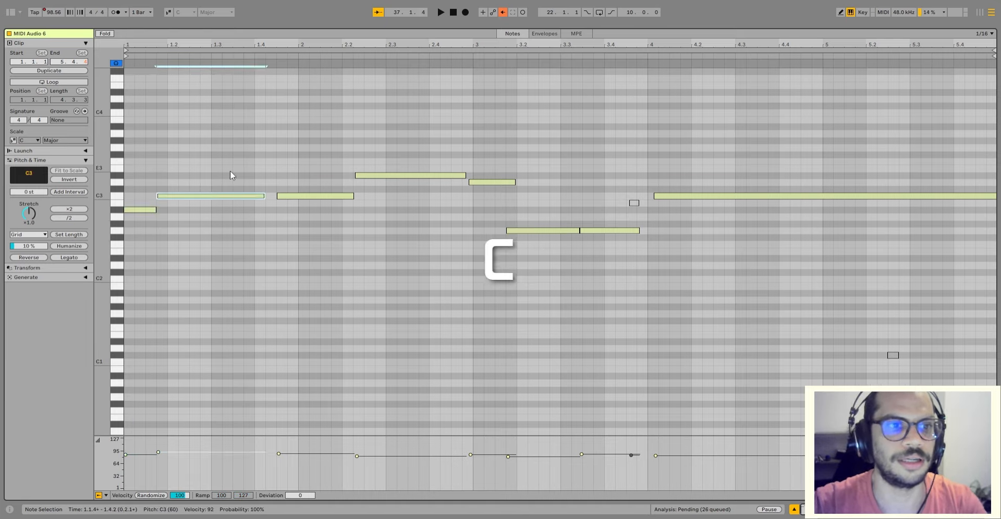
drag(308, 159, 431, 189)
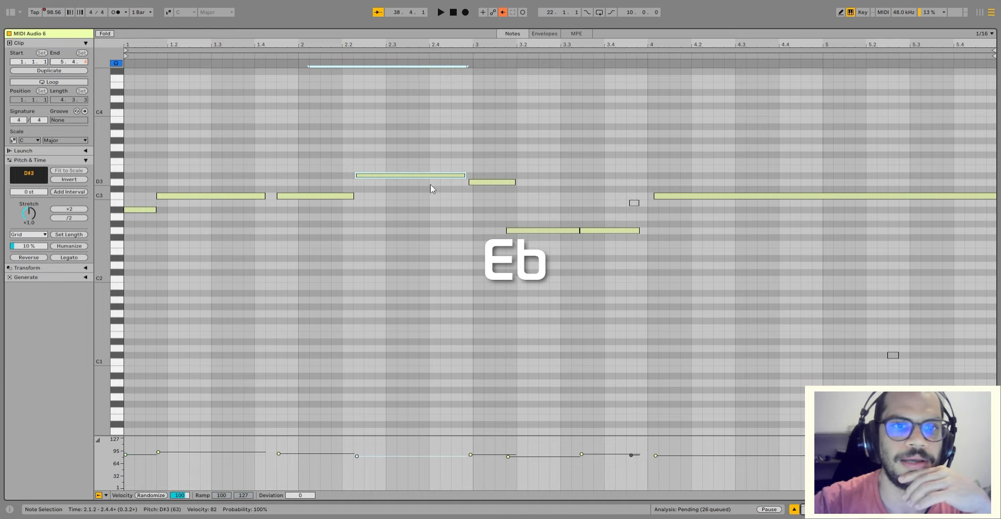
drag(516, 168, 517, 198)
drag(627, 172, 494, 182)
drag(544, 213, 560, 243)
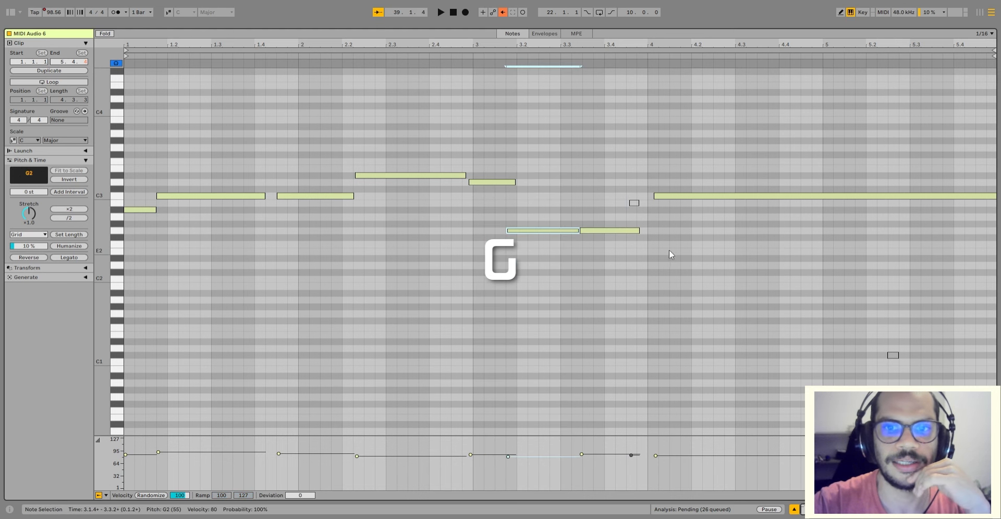
drag(745, 220, 751, 182)
click(794, 510)
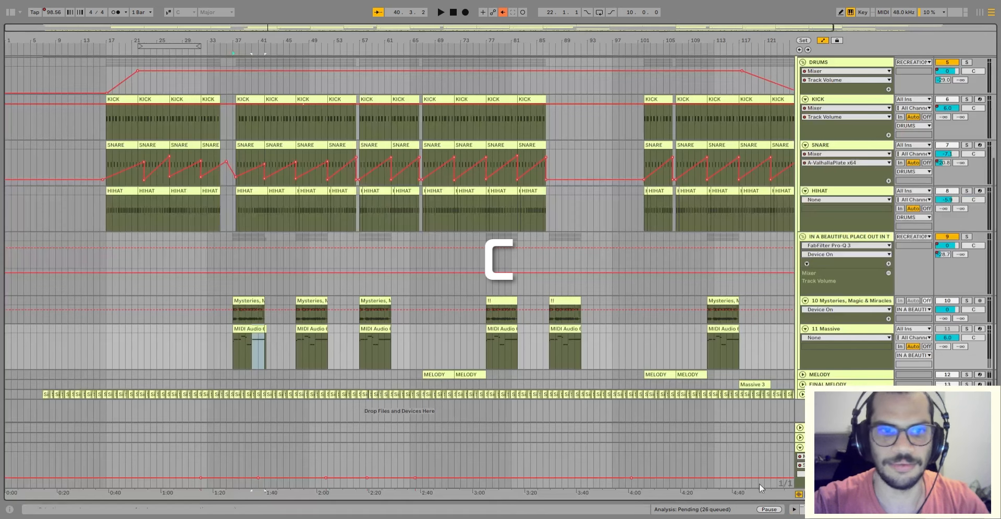
- Open the BASS clip at bar 52 and audition its A2, D#2, G2 and D2 notes in order
click(253, 329)
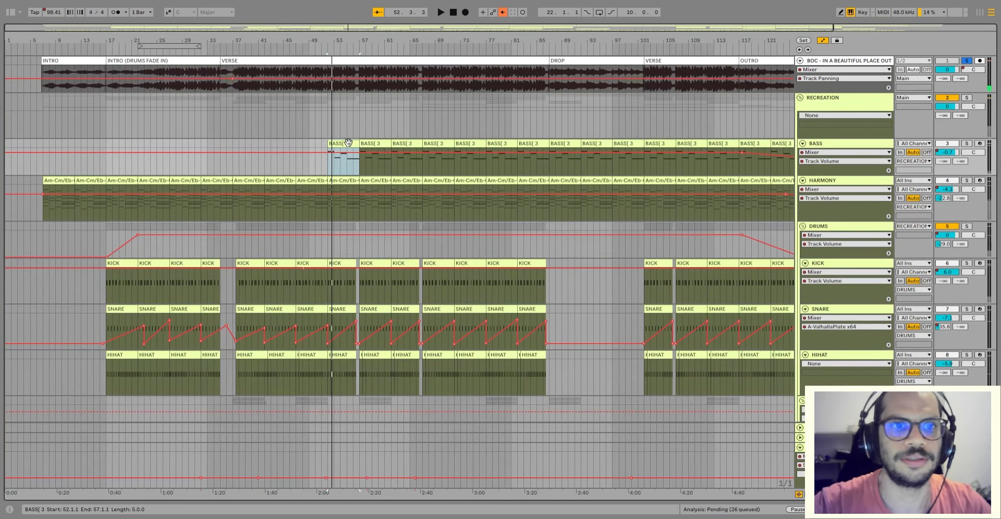
double_click(348, 143)
scroll(507, 188, up, 2)
click(509, 239)
scroll(707, 237, down, 3)
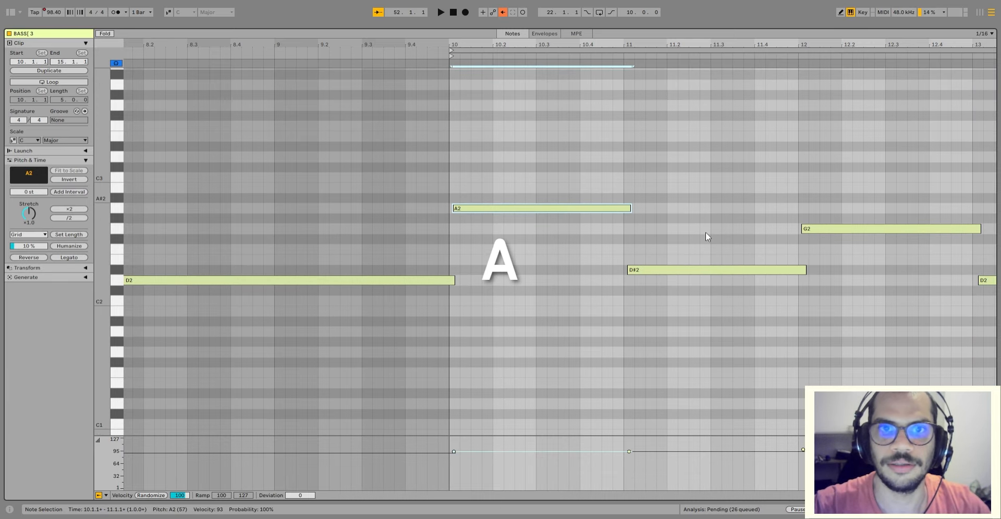
click(705, 270)
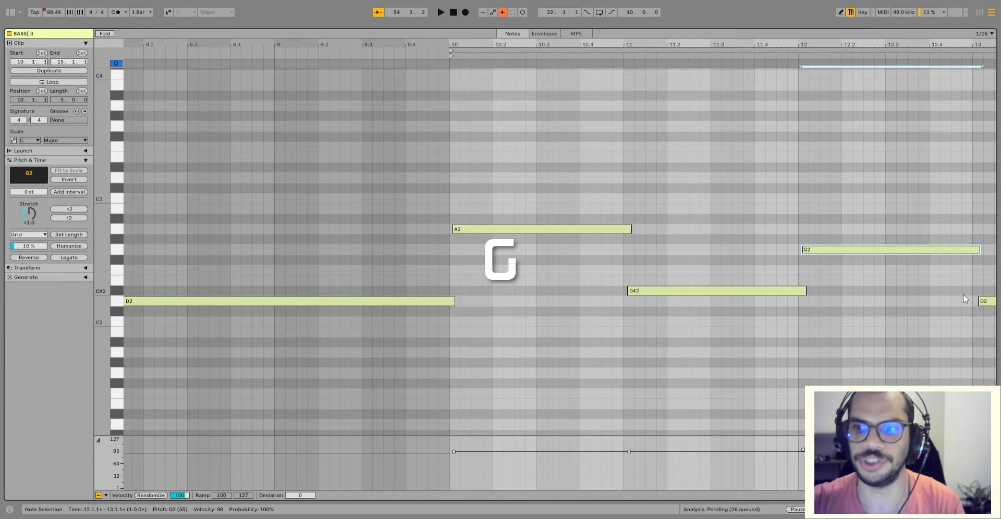
click(987, 301)
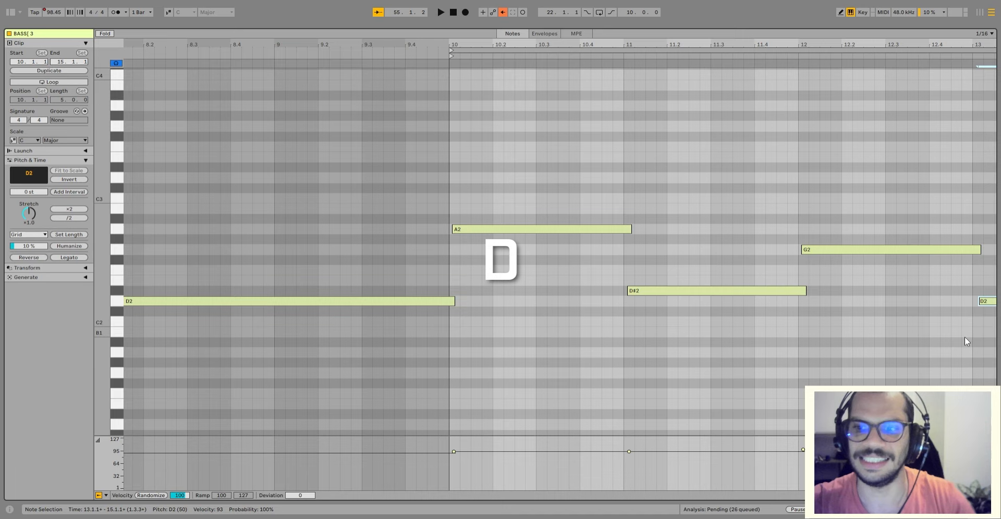
- Review the A2, D#2 and G2 bass notes once more and return to the arrangement
click(524, 229)
scroll(600, 280, down, 2)
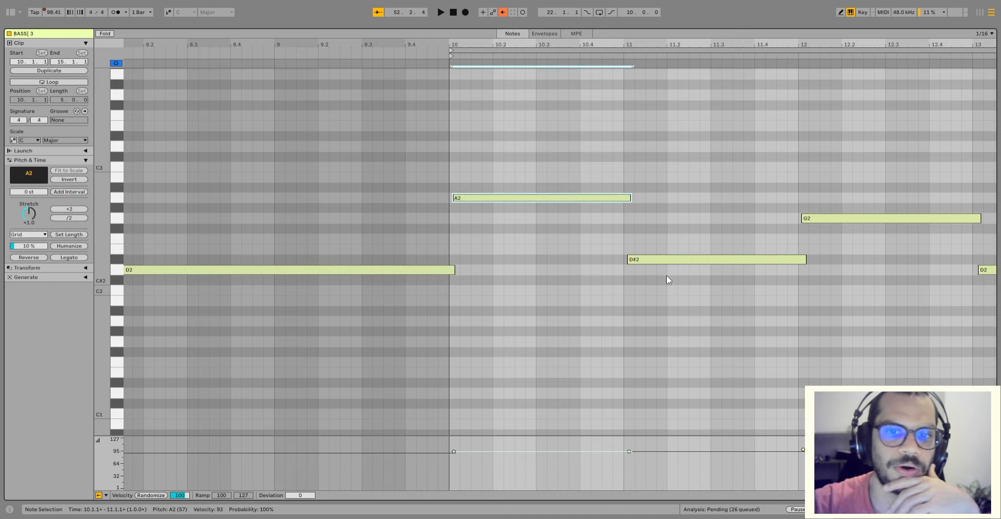
click(695, 259)
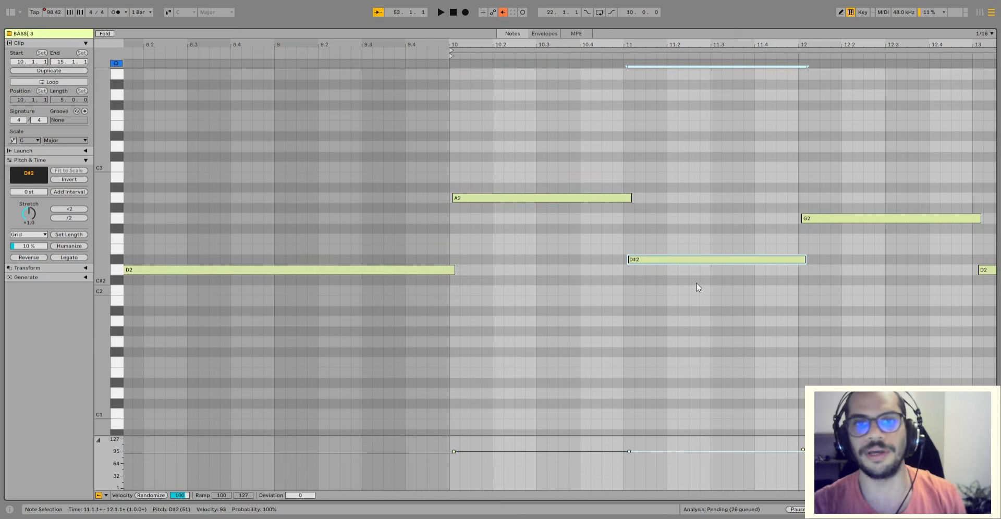
click(887, 218)
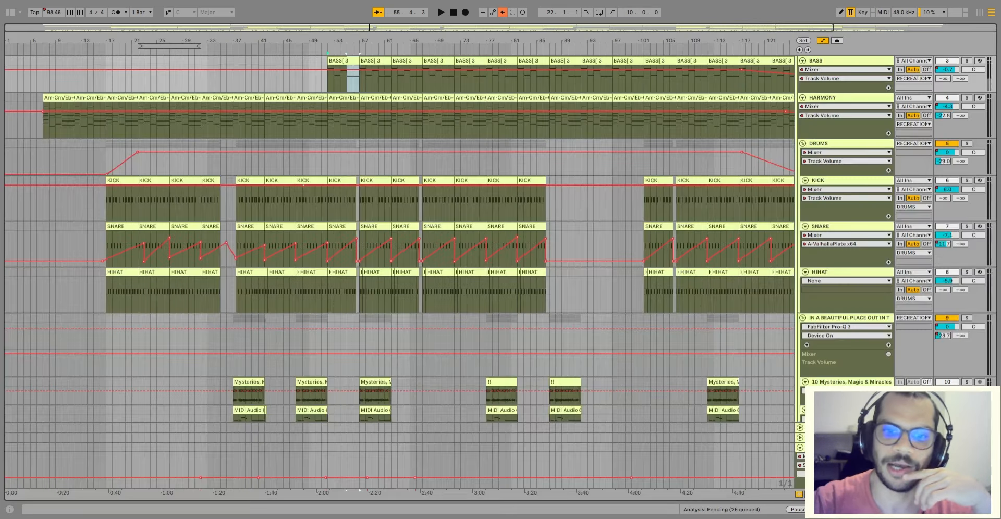
scroll(595, 374, down, 5)
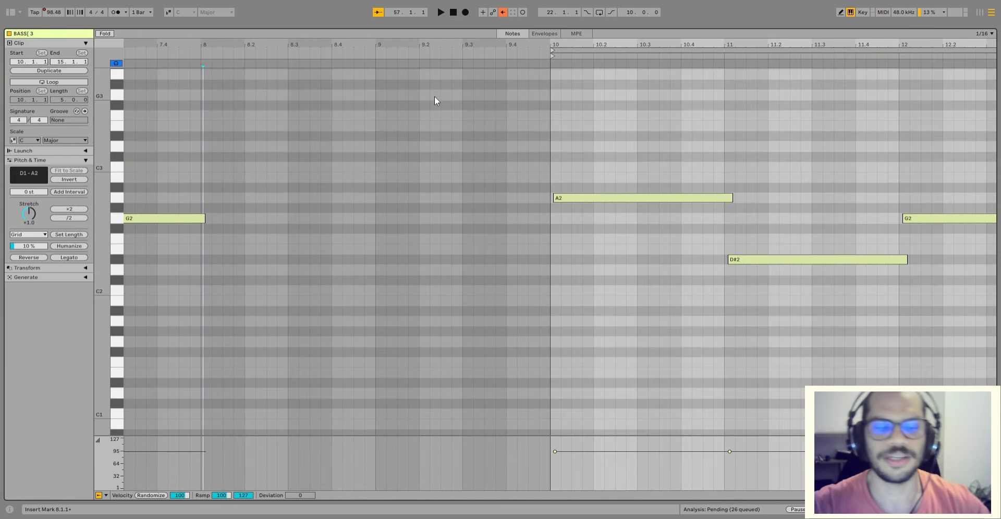
key(ctrl+alt+l)
- Point out the gap in the kick, snare and hihat tracks from 56.3.1 to 57.1.1, and place the insert marker at bar 52
scroll(549, 270, up, 5)
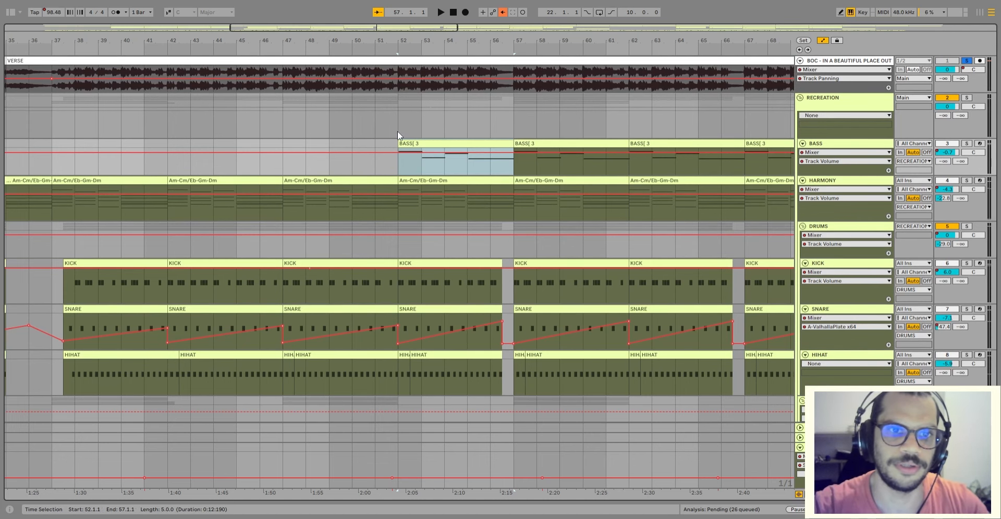
click(422, 149)
scroll(509, 237, down, 2)
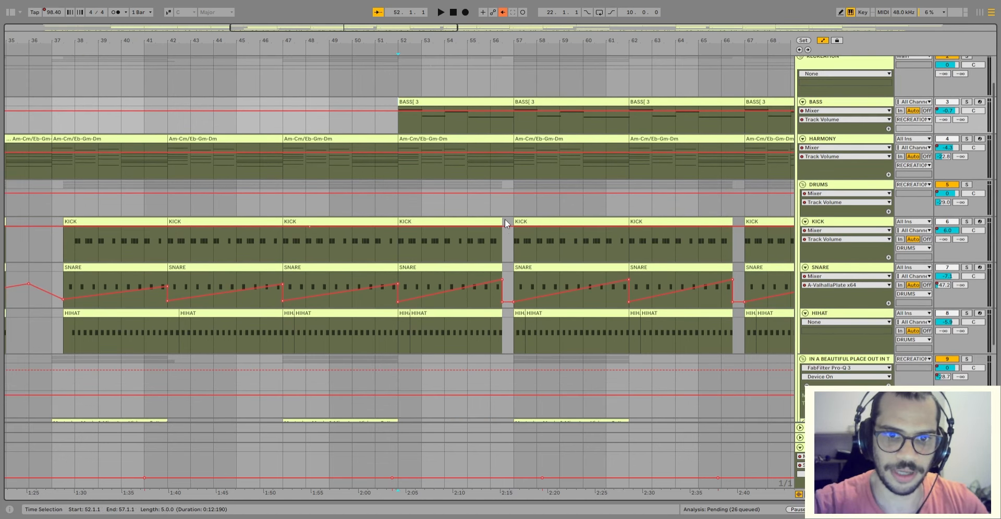
drag(505, 224, 512, 314)
scroll(511, 337, down, 2)
scroll(509, 328, up, 1)
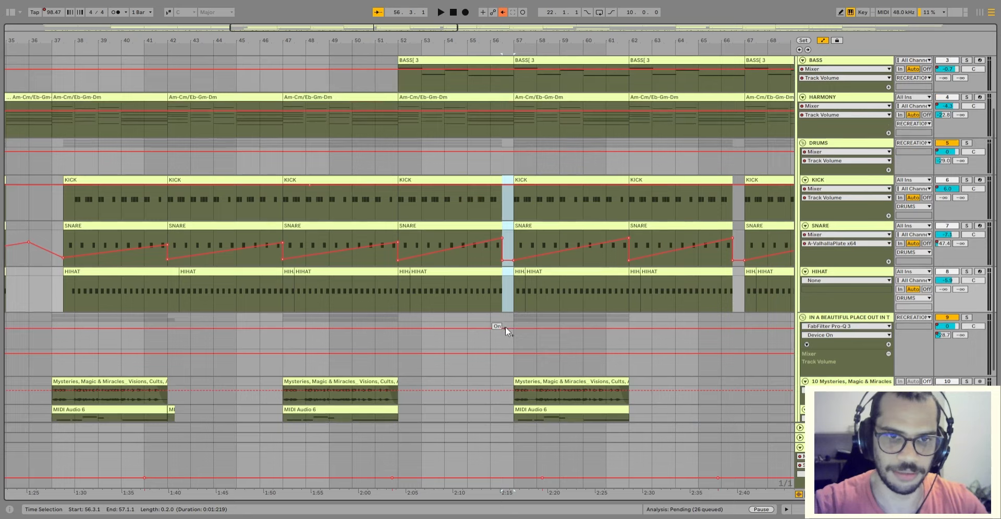
scroll(505, 327, up, 2)
click(396, 207)
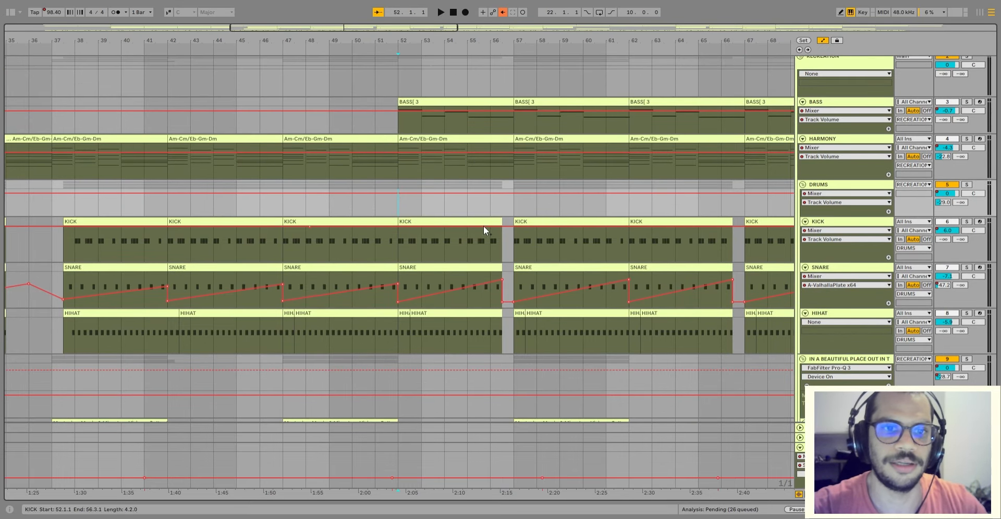
- Examine the snare reverb-send automation near bar 56, the Massive MIDI clip at bar 57, and the BASS clips at bars 57 and 52
scroll(499, 204, down, 6)
scroll(498, 204, up, 3)
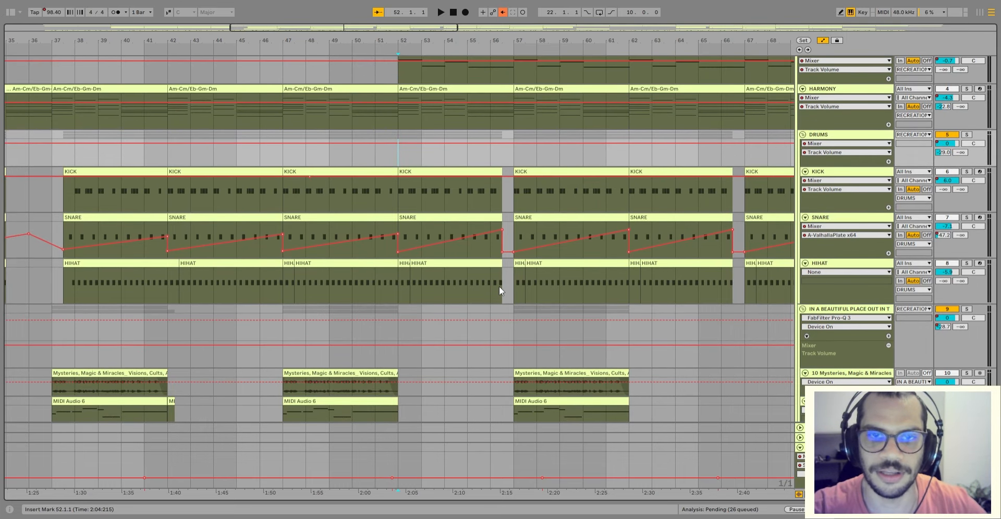
mouse_move(502, 252)
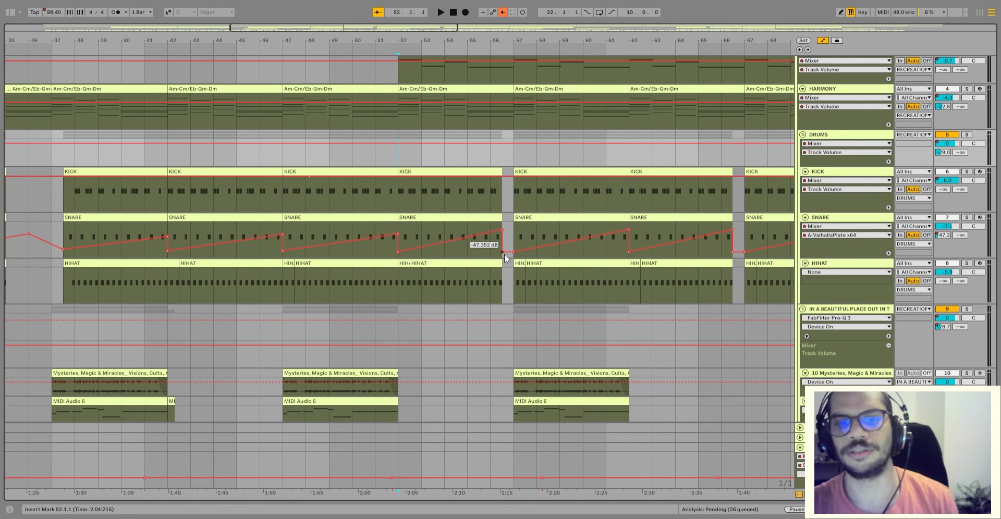
scroll(512, 301, down, 3)
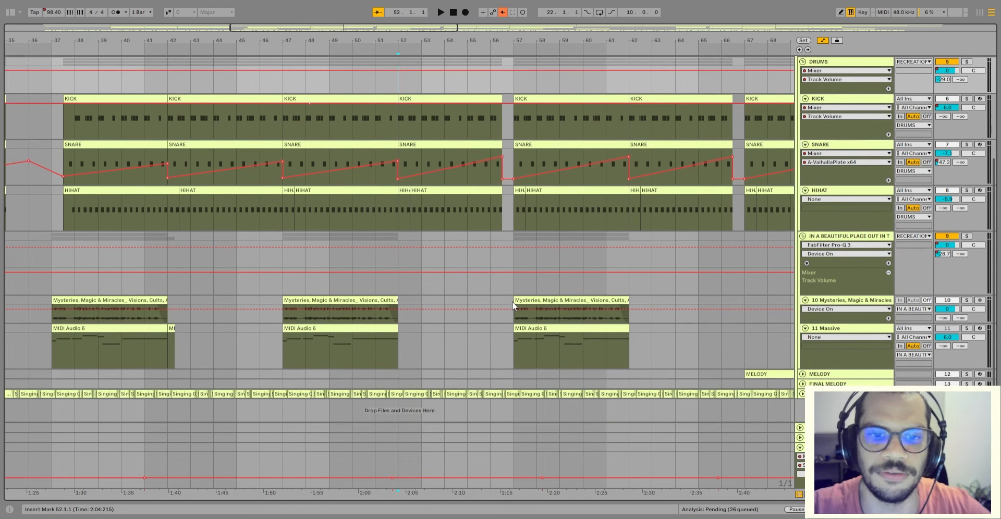
scroll(489, 335, up, 3)
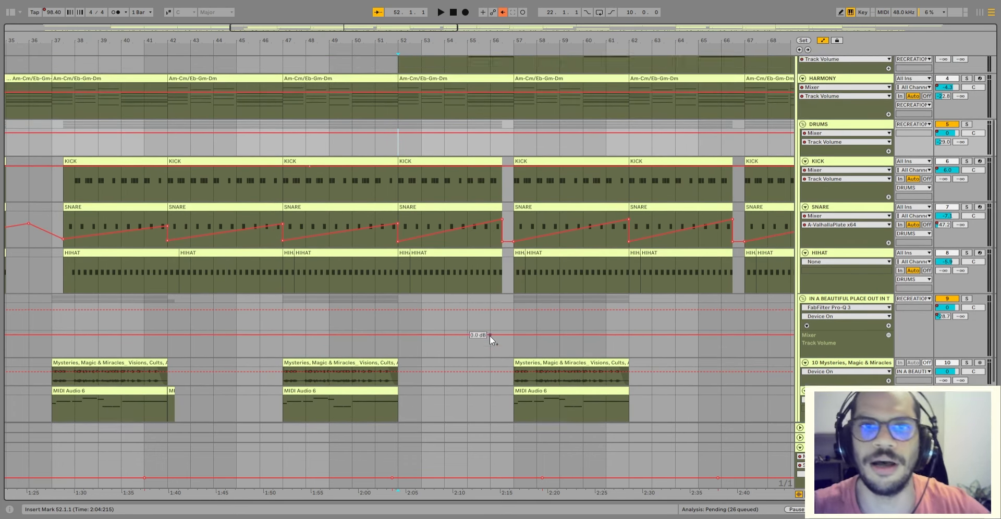
scroll(508, 266, down, 2)
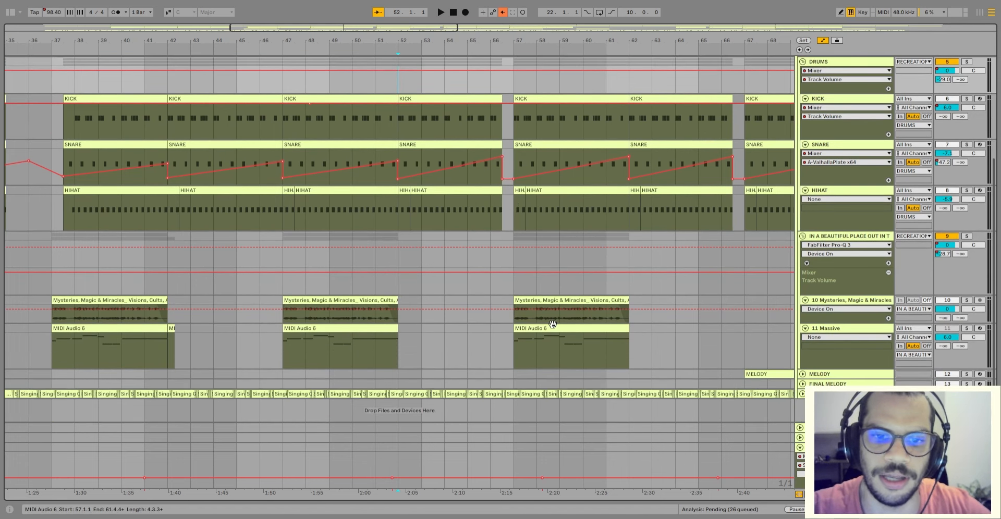
click(551, 329)
scroll(537, 344, up, 1)
scroll(558, 145, up, 1)
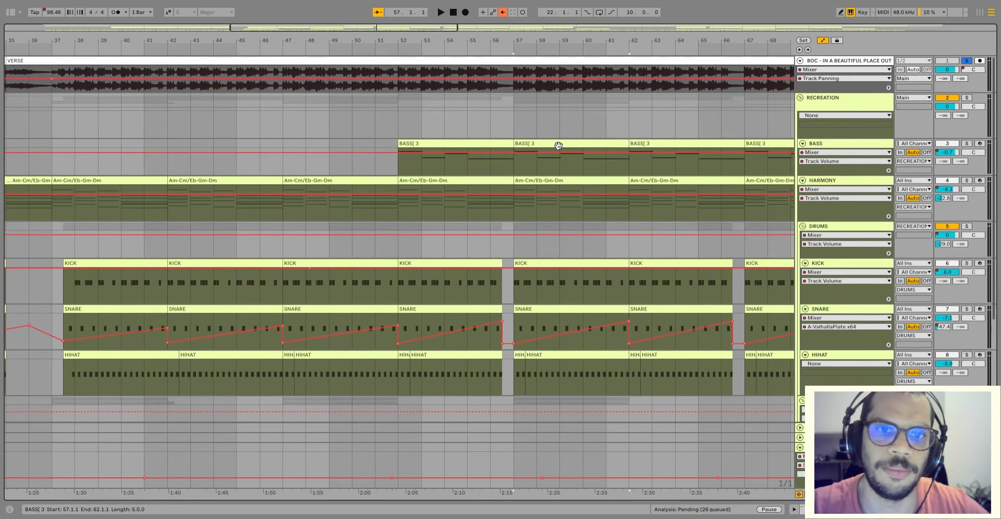
click(558, 145)
click(465, 143)
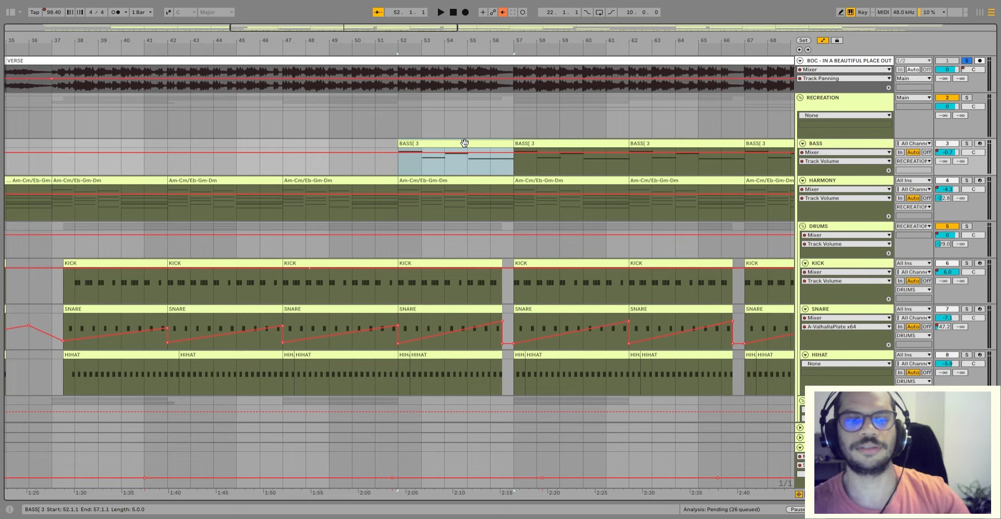
- Play the soloed original track from bar 52 and compare it with the bass, drum and vocoder clips around bar 57
key(space)
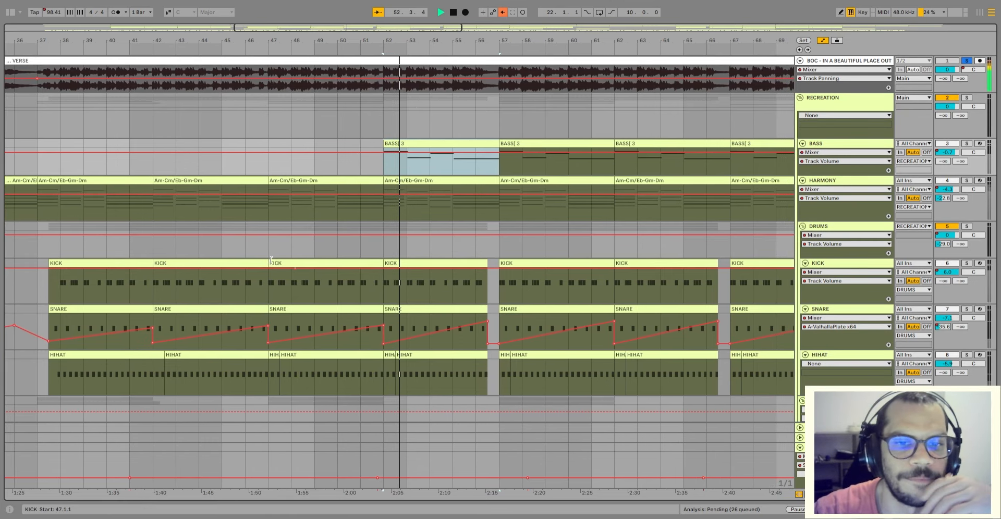
scroll(538, 170, down, 4)
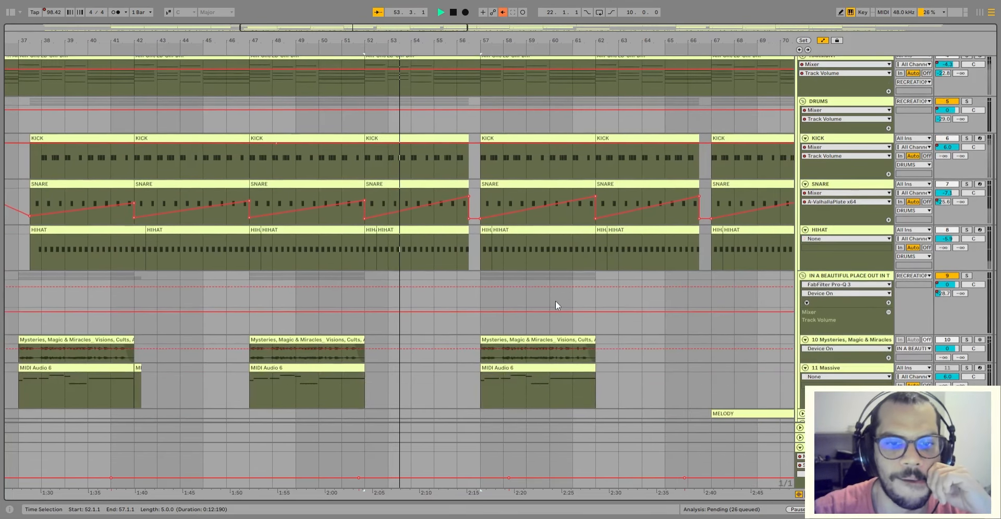
scroll(555, 301, down, 2)
scroll(553, 296, up, 5)
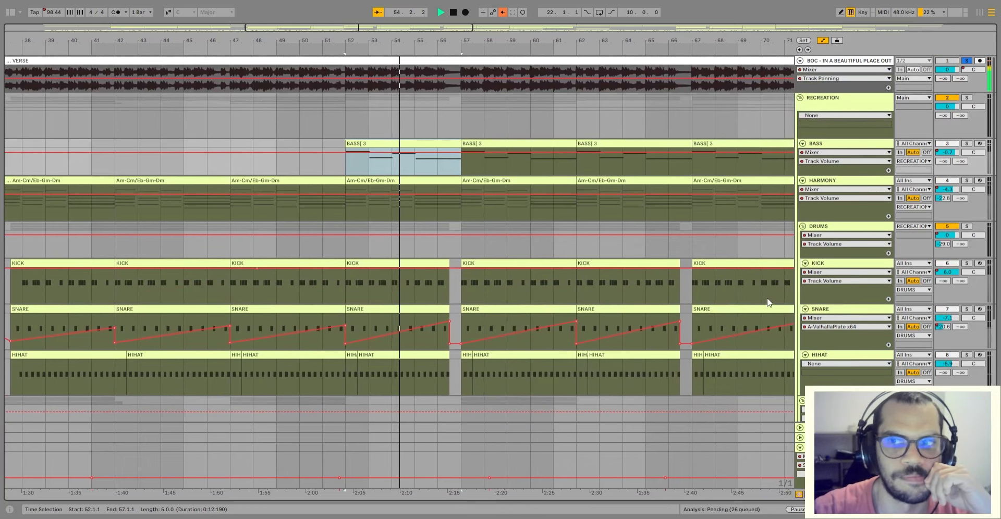
scroll(768, 302, down, 4)
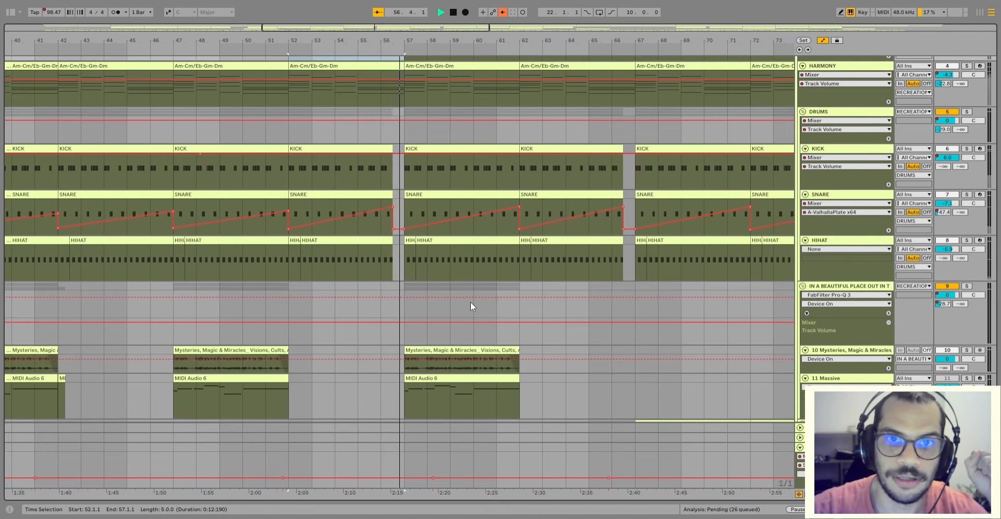
scroll(479, 254, down, 2)
scroll(521, 292, up, 3)
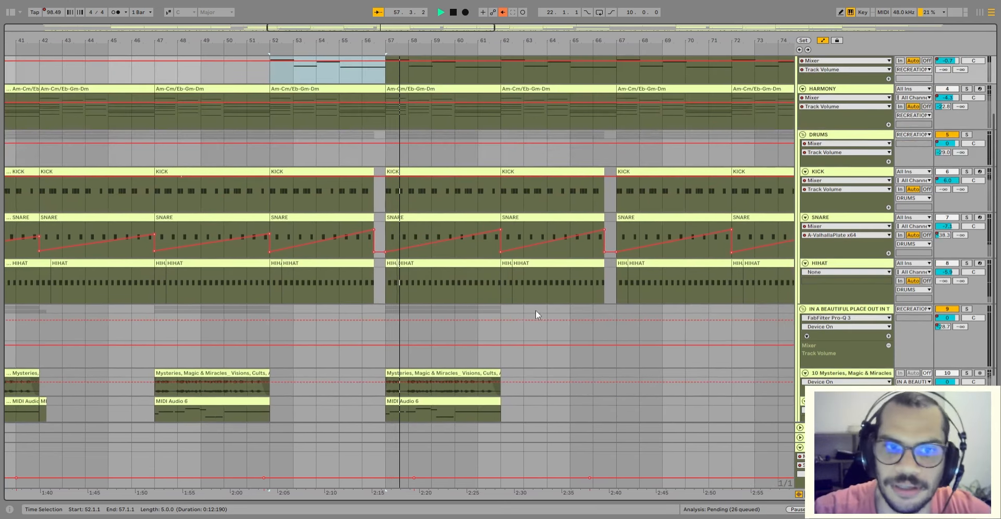
scroll(536, 313, up, 3)
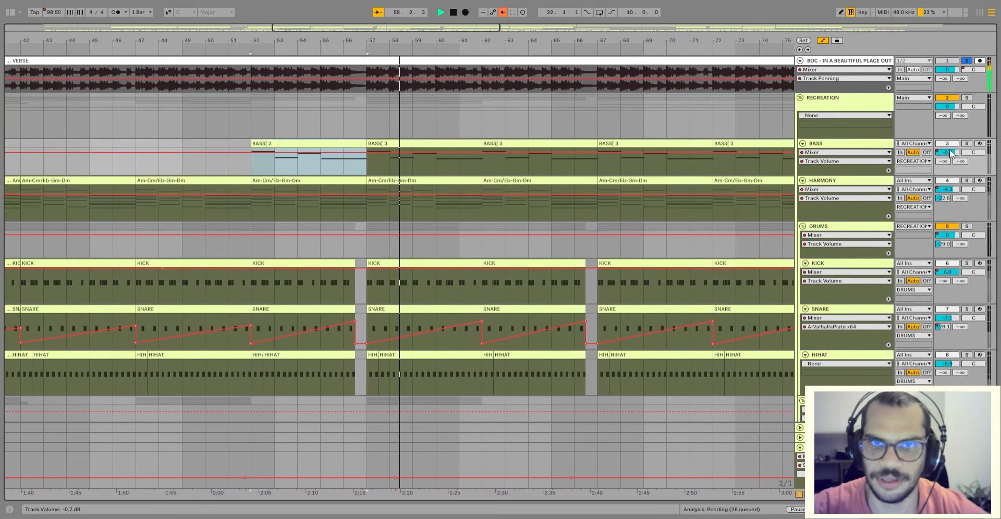
- Solo the RECREATION group during playback and follow the five-bar cycle towards the drum gap before bar 67
click(968, 98)
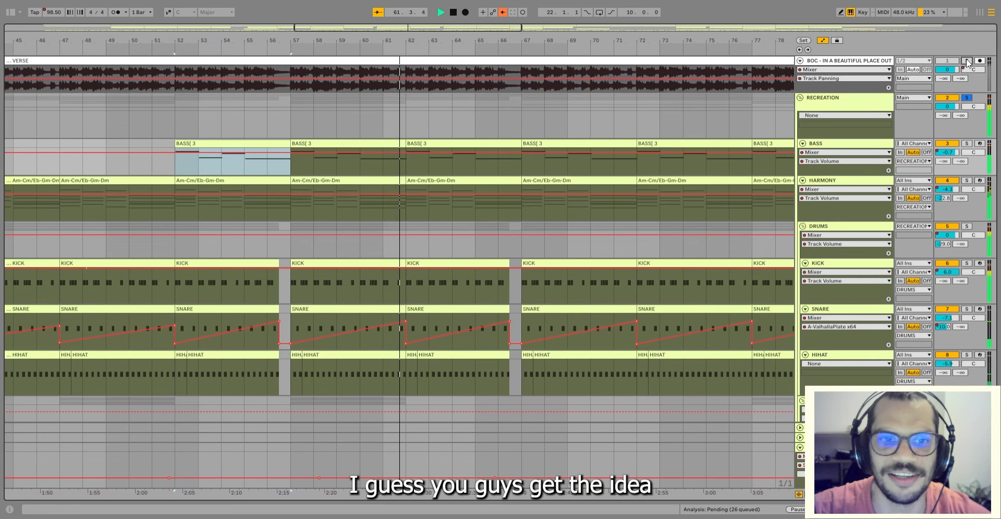
scroll(641, 156, down, 5)
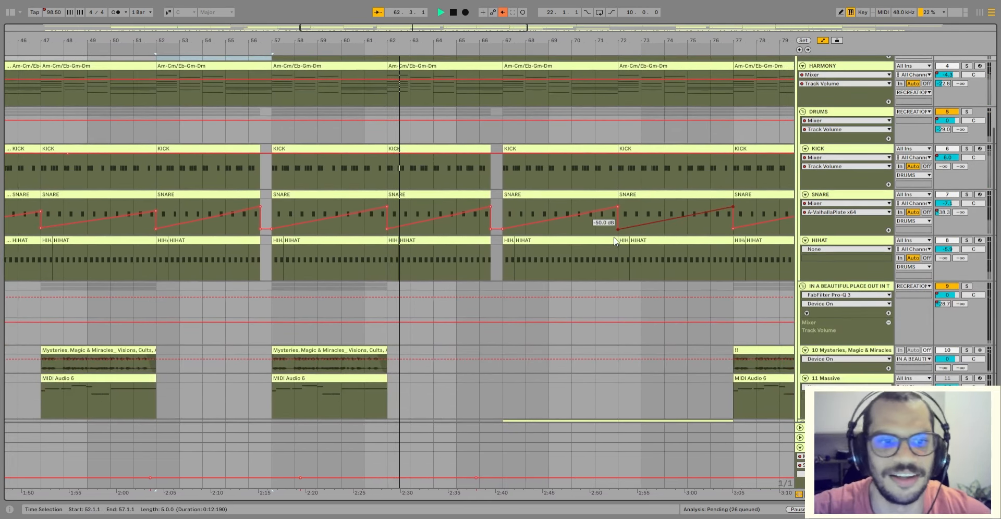
scroll(510, 287, down, 3)
scroll(436, 313, up, 6)
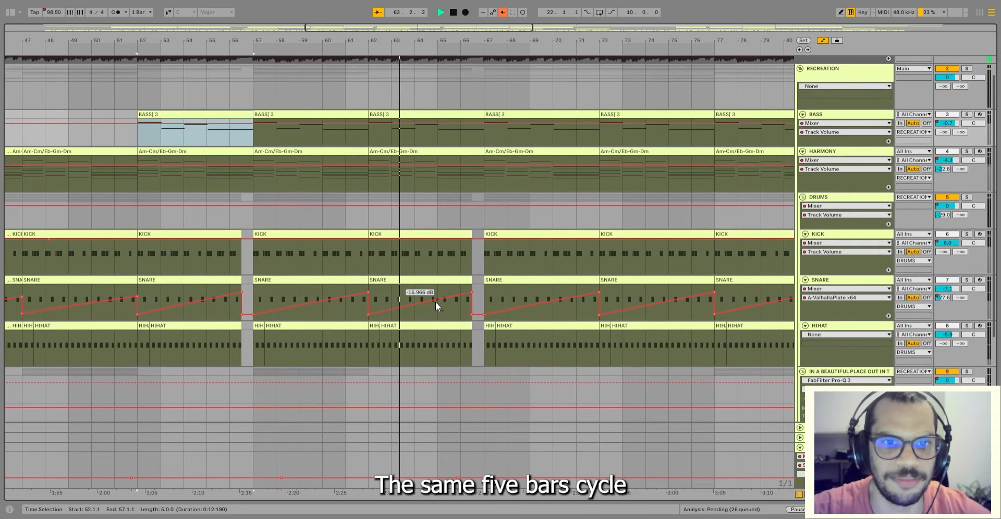
scroll(436, 302, down, 3)
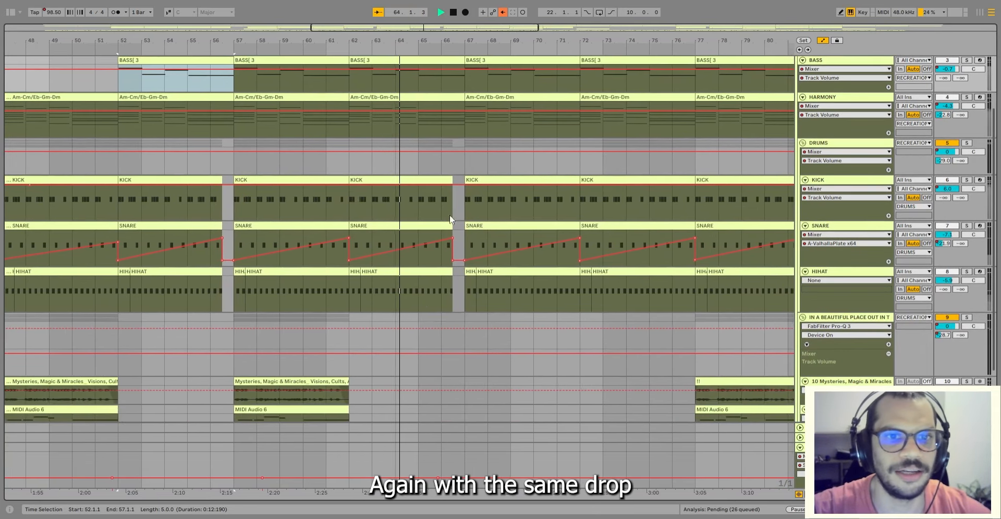
scroll(458, 209, down, 4)
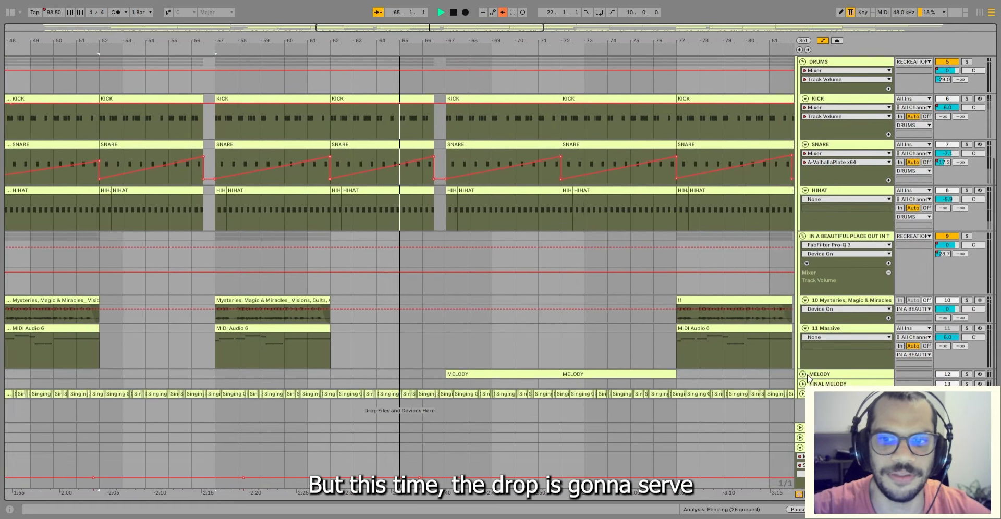
- Unfold the MELODY track, follow its clips at bars 67 and 72 during playback, and stop at bar 72
click(803, 375)
scroll(446, 133, down, 2)
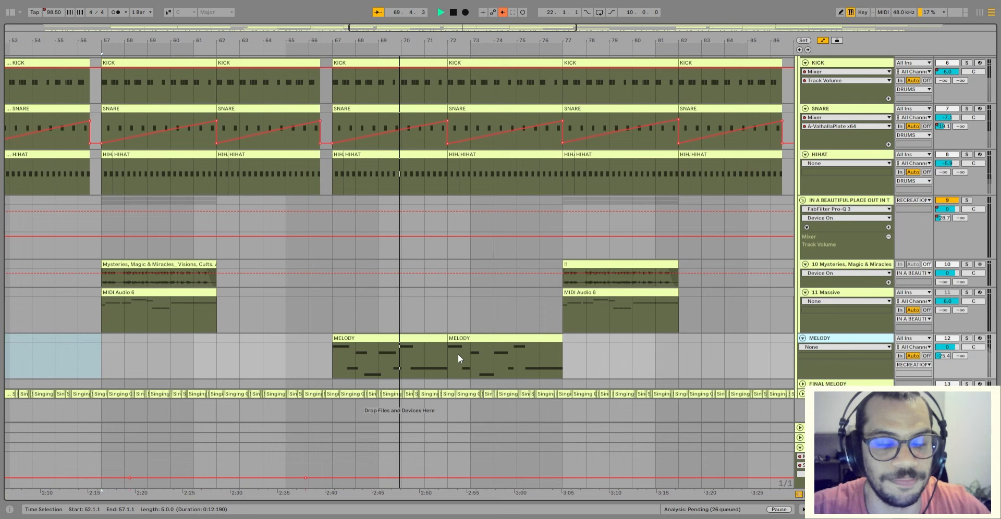
scroll(423, 302, up, 3)
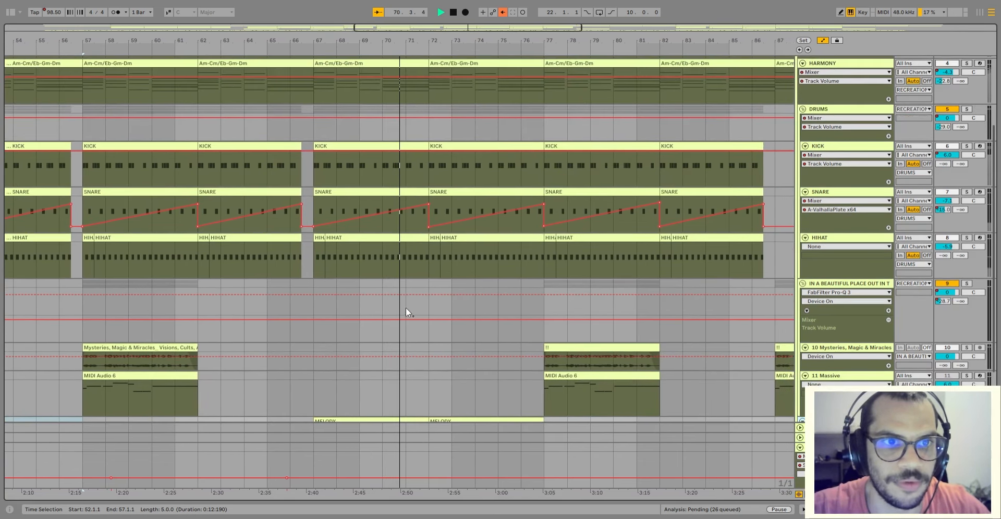
scroll(405, 307, down, 3)
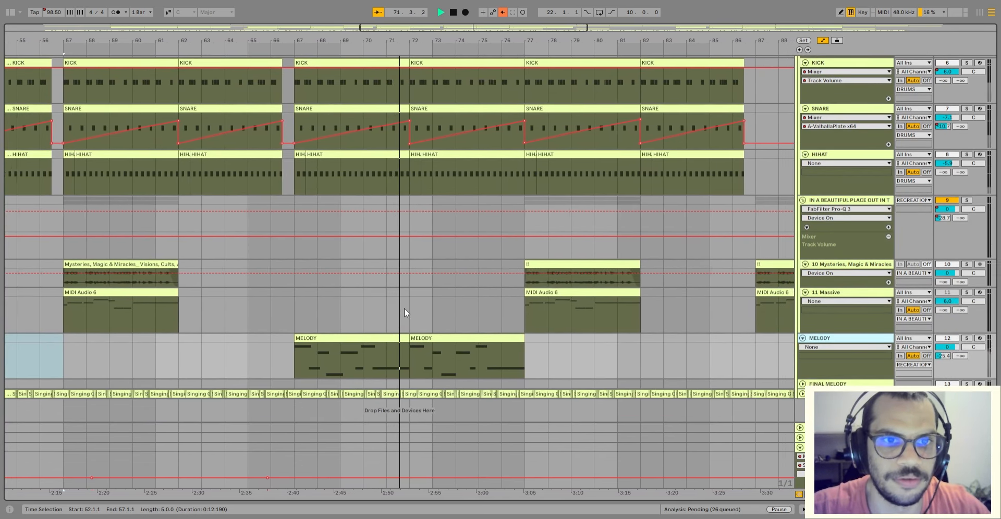
key(space)
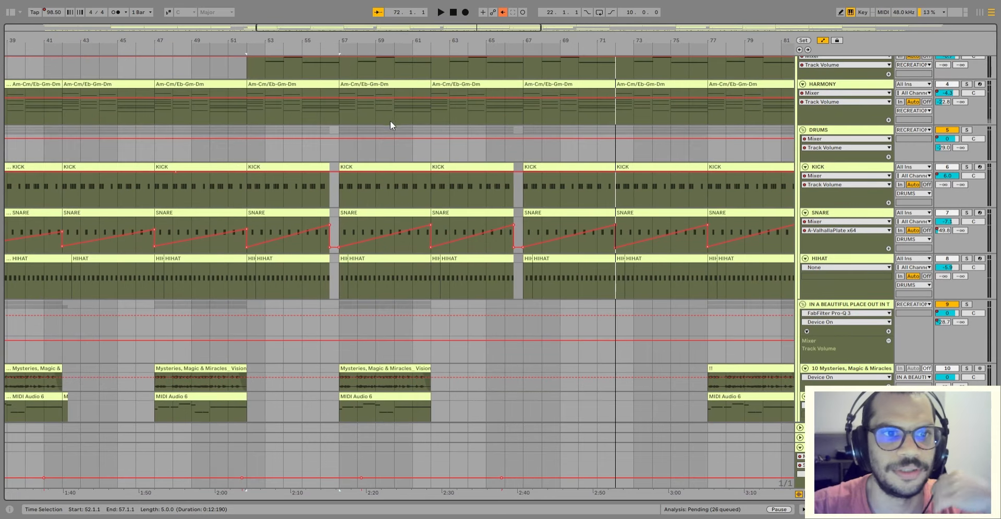
- Show the arrangement from bar 1 and mark the drum gaps at bar 35 and 56.3.1
drag(488, 28, 364, 31)
click(301, 192)
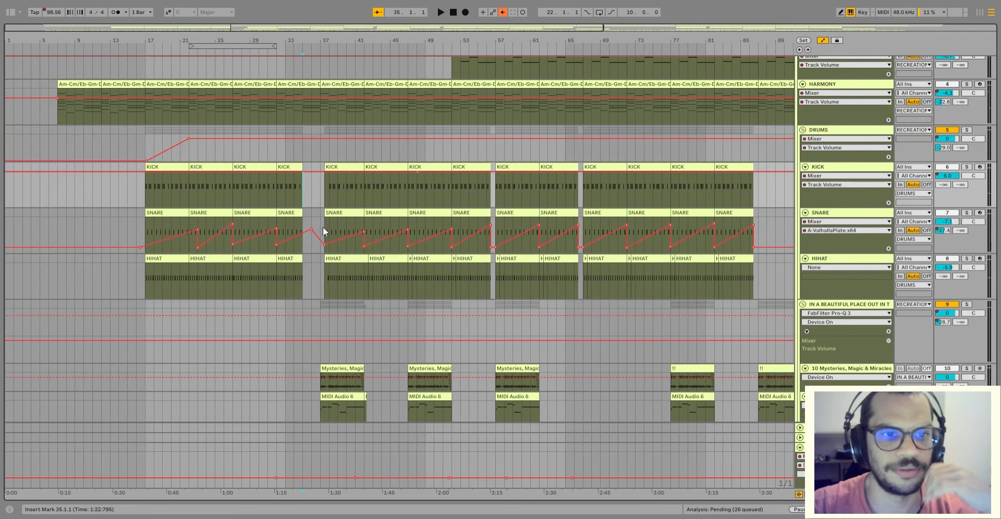
scroll(330, 248, down, 2)
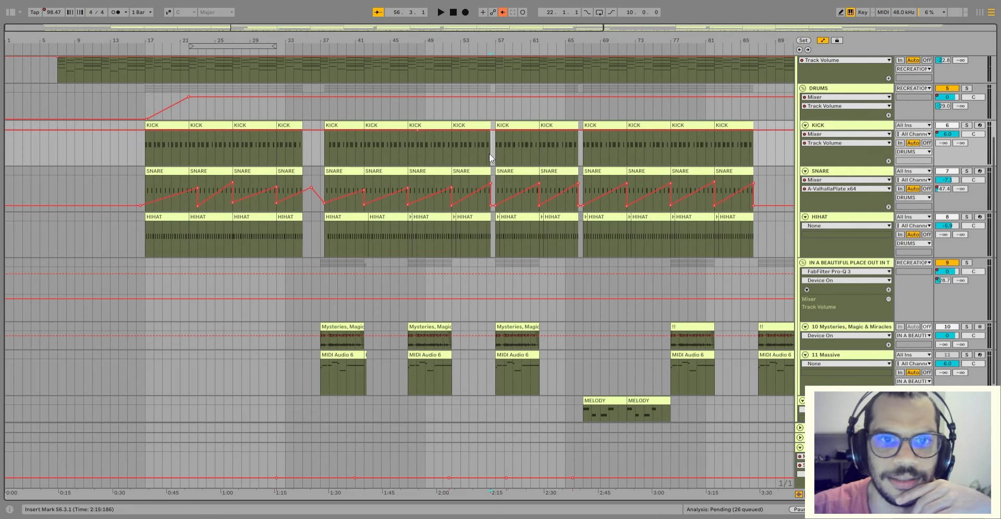
- Open the MELODY clip at bar 67, audition its notes starting from A3, and return to the arrangement
double_click(589, 412)
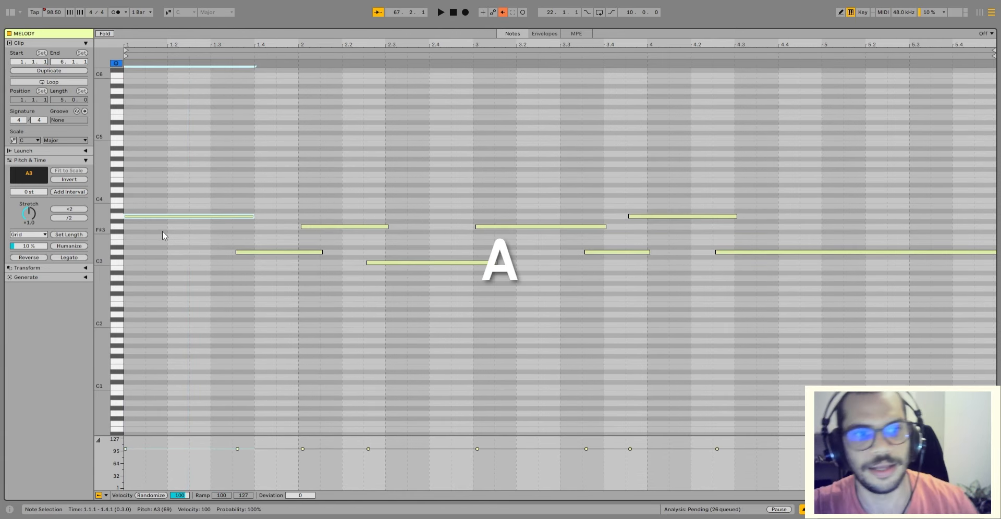
click(294, 252)
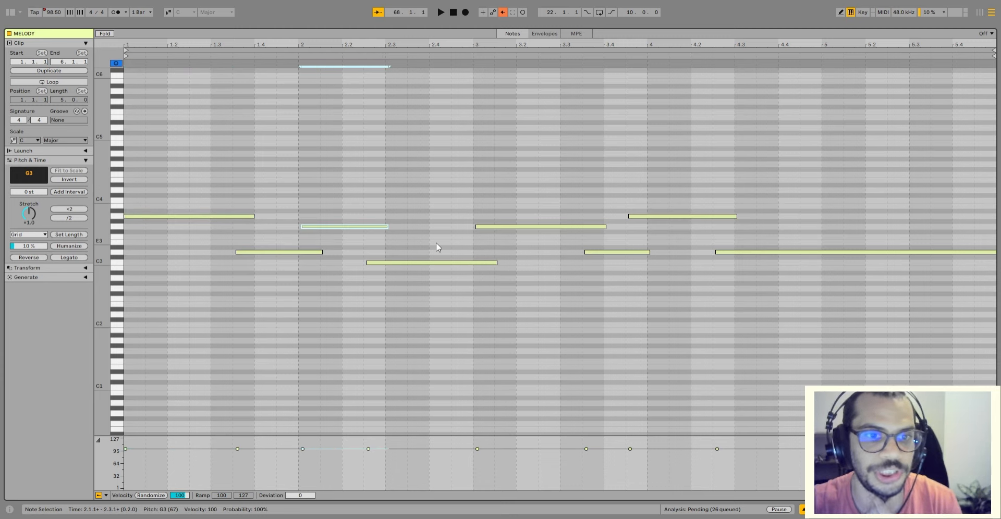
drag(551, 201, 562, 294)
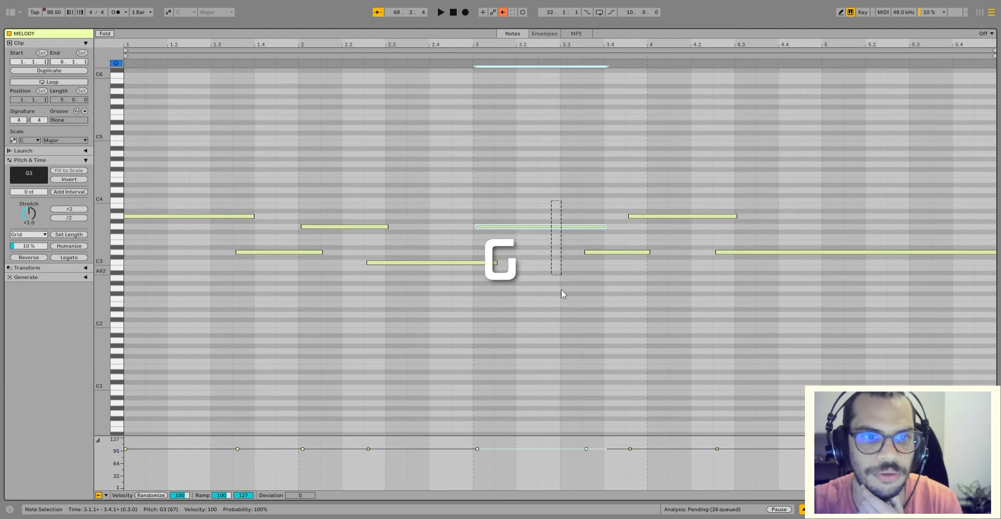
click(630, 253)
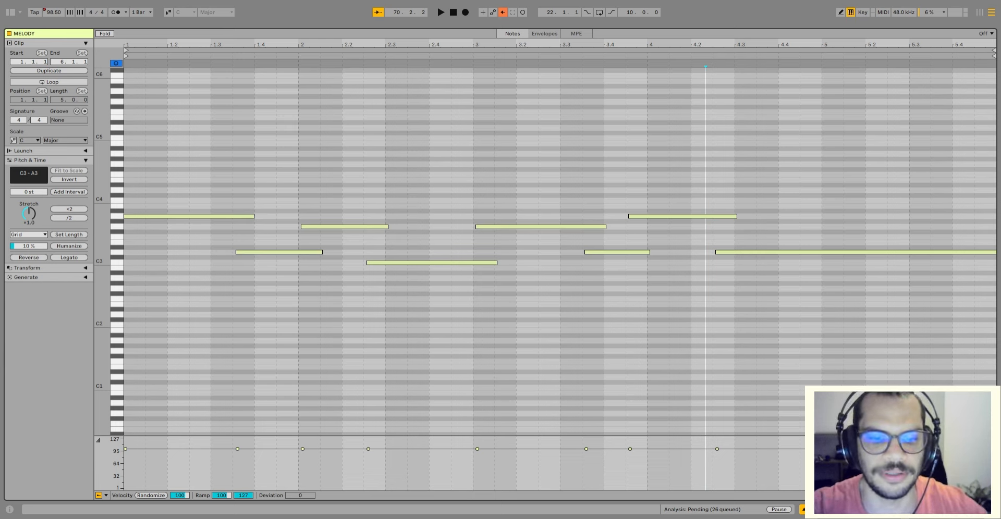
key(ctrl+alt+l)
click(390, 342)
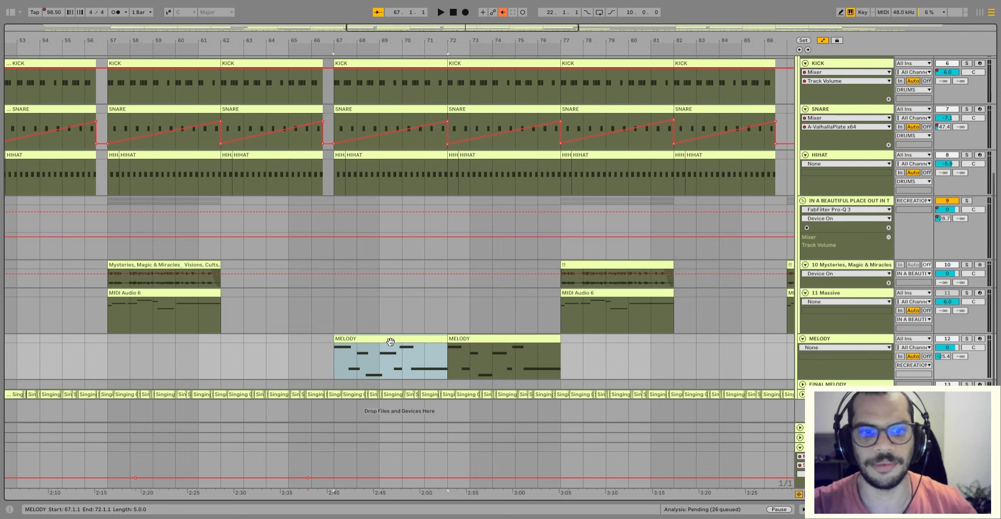
- Solo the MELODY track together with the original track and start playback from bar 66
scroll(396, 333, up, 5)
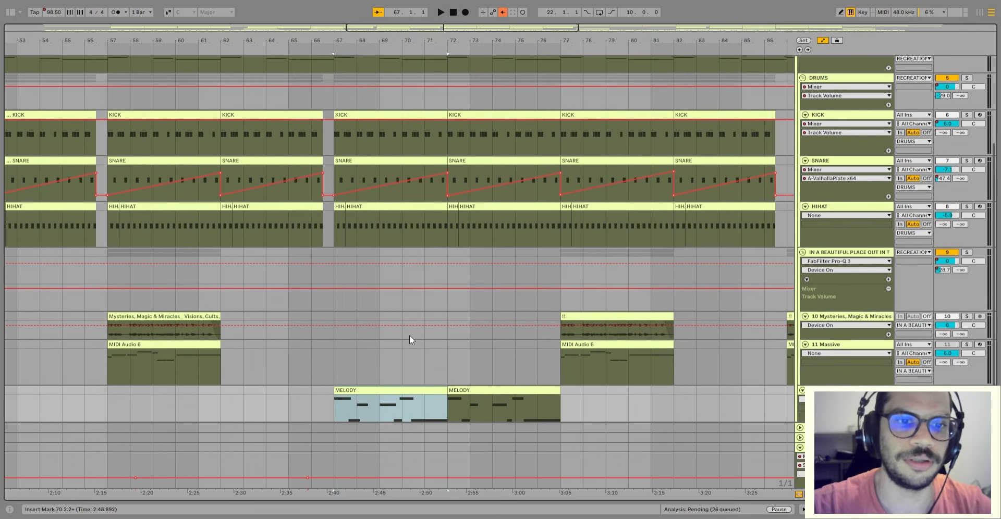
scroll(405, 336, up, 2)
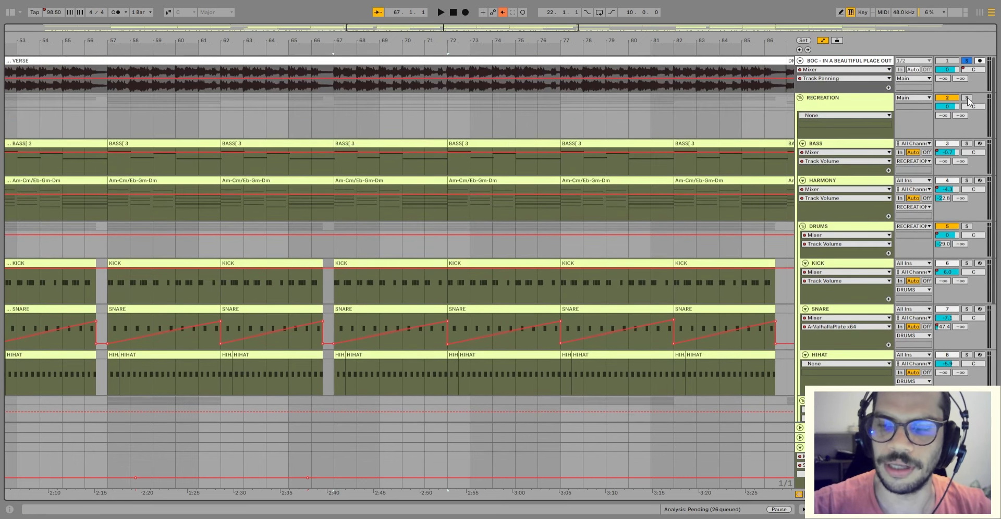
scroll(943, 360, down, 7)
click(966, 337)
scroll(939, 334, up, 7)
click(306, 247)
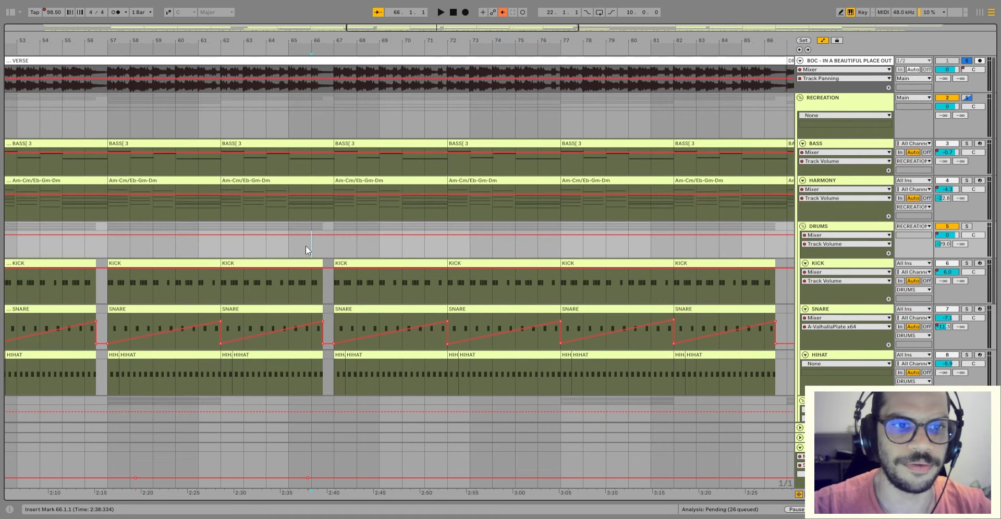
key(space)
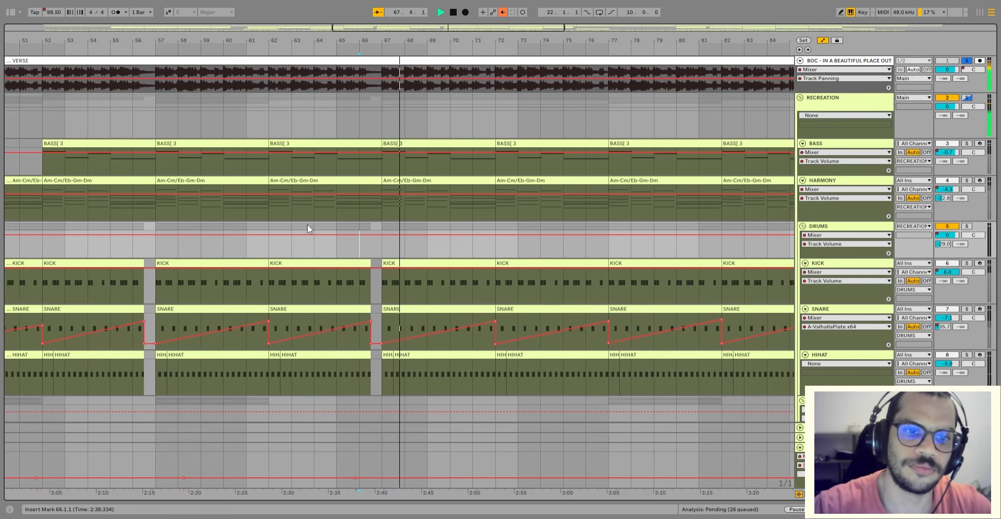
- Examine the notes of the MELODY clips at bars 67 and 72 during playback, returning to the arrangement after each
scroll(308, 224, down, 5)
scroll(458, 235, down, 2)
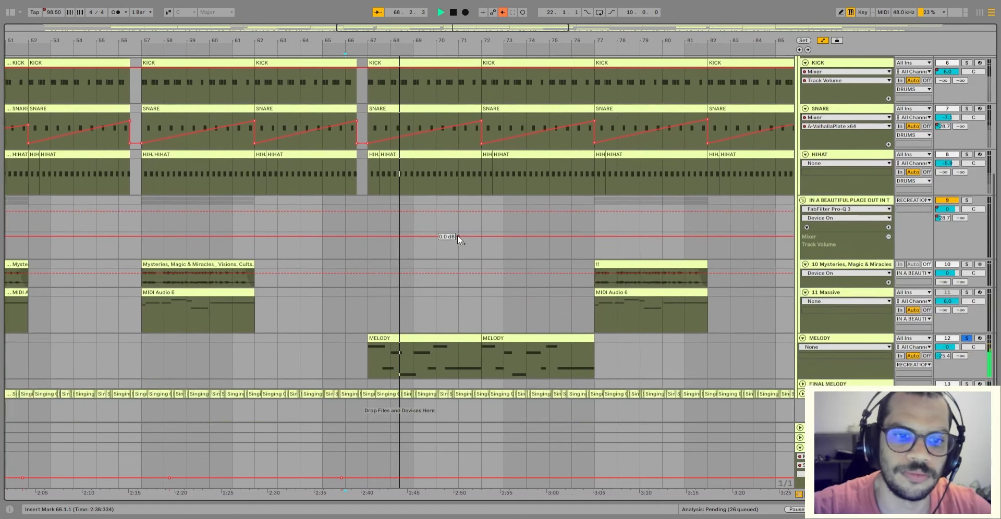
double_click(449, 345)
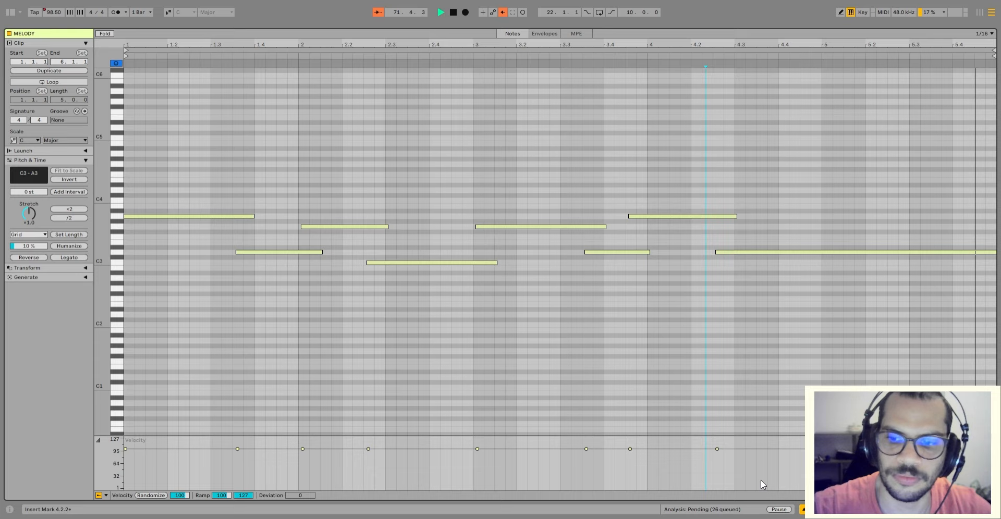
click(802, 511)
double_click(533, 344)
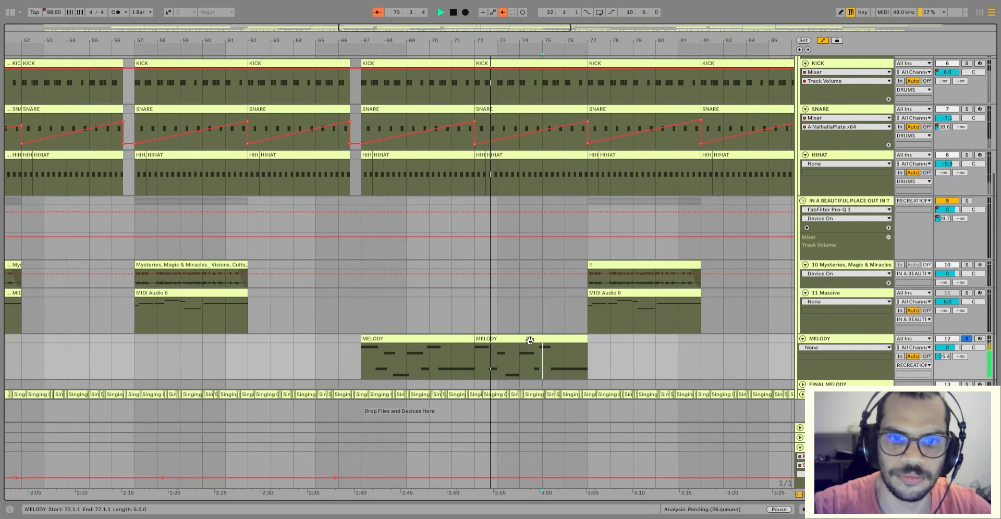
click(865, 411)
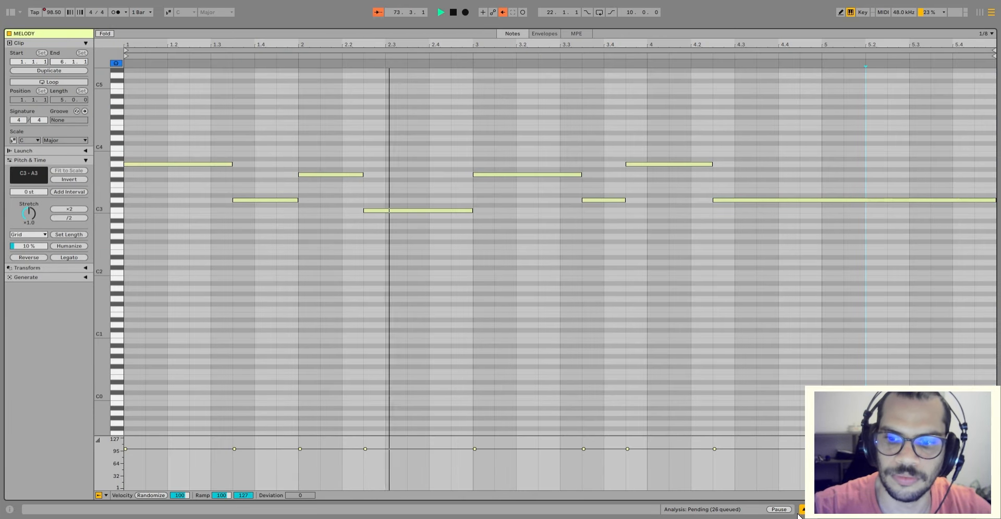
click(803, 512)
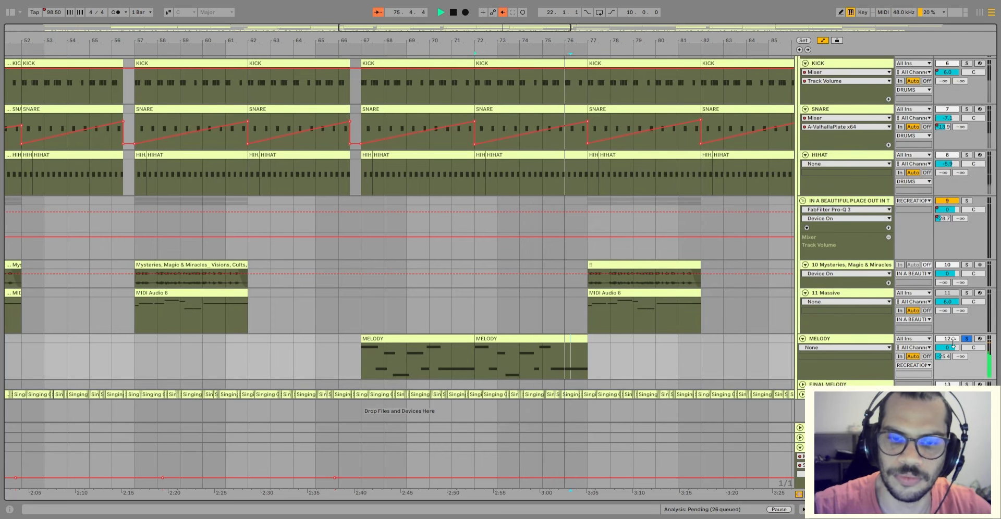
- Solo the RECREATION group, switch the solo back to the original track and unfold it, and review the arrangement from bar 1
scroll(938, 146, up, 6)
click(966, 70)
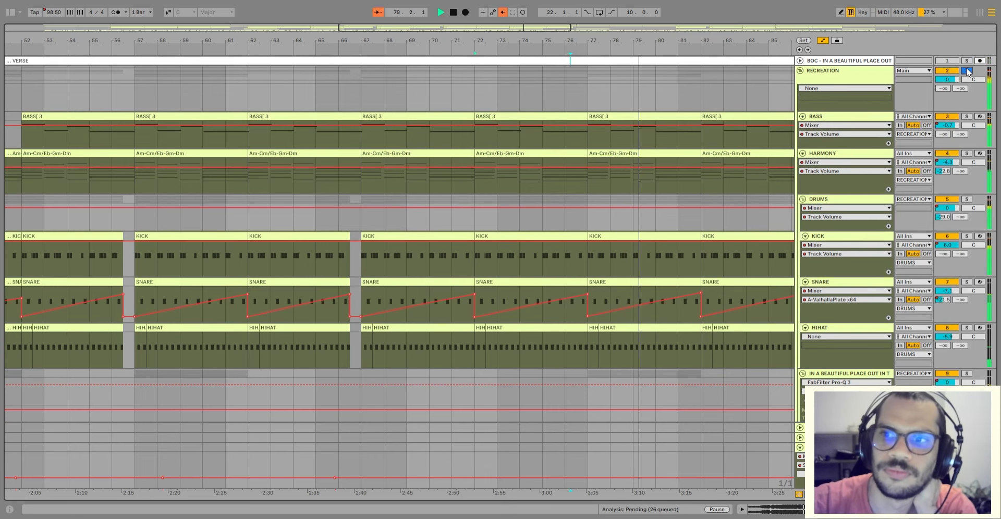
click(967, 61)
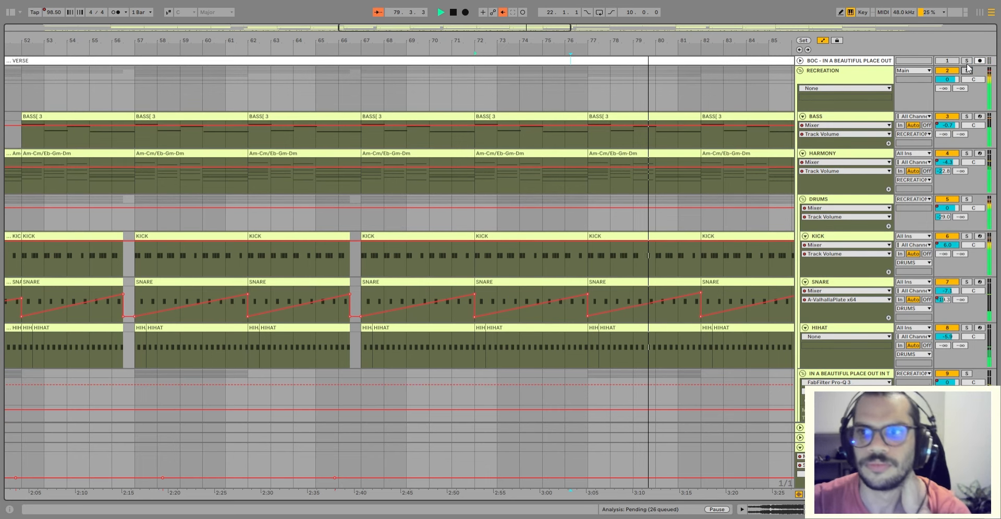
click(799, 61)
scroll(673, 146, down, 5)
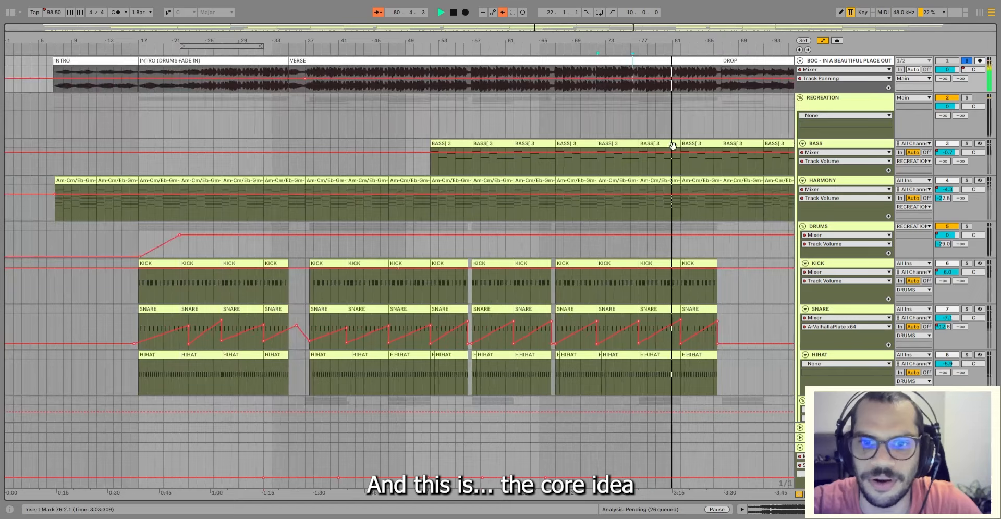
scroll(718, 224, down, 8)
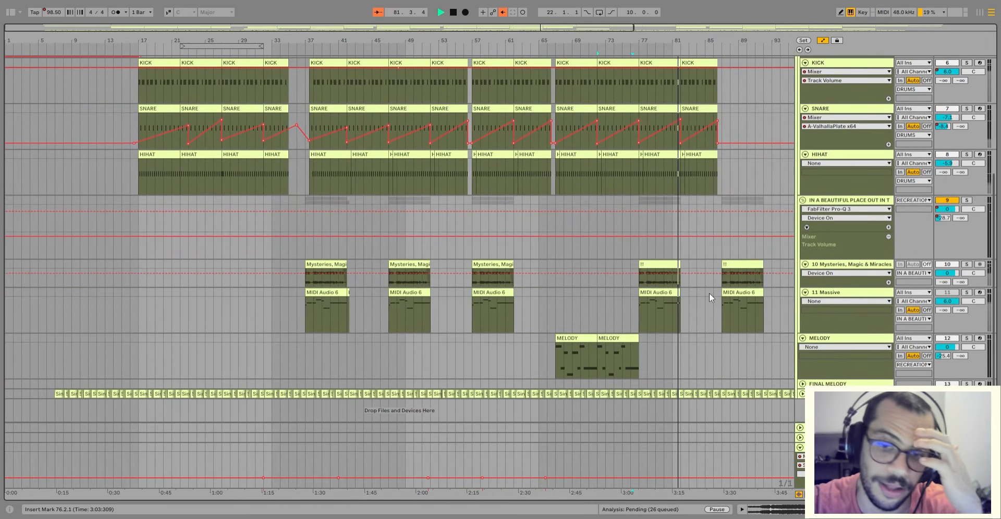
- Replay the end of the vocoder phrase at bars 77 to 81, starting from bar 79
key(space)
click(647, 278)
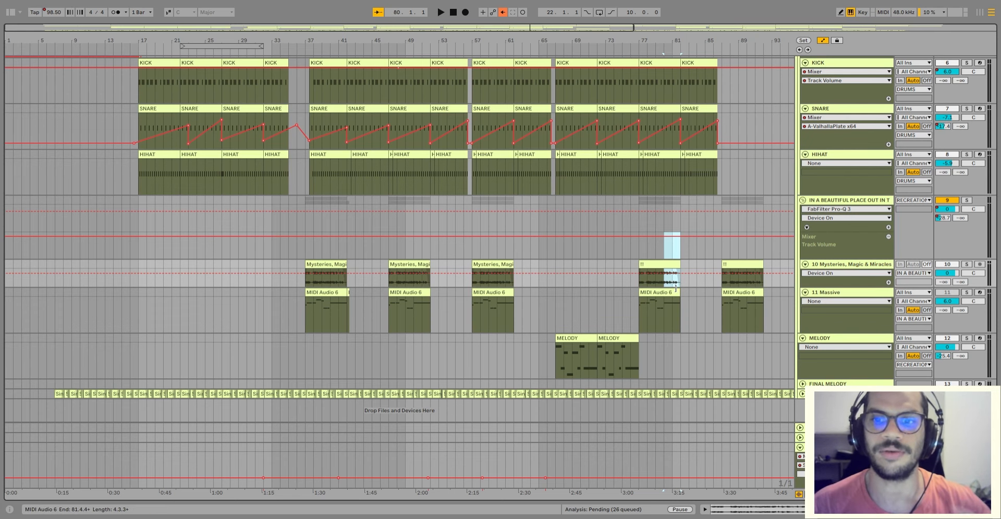
click(665, 253)
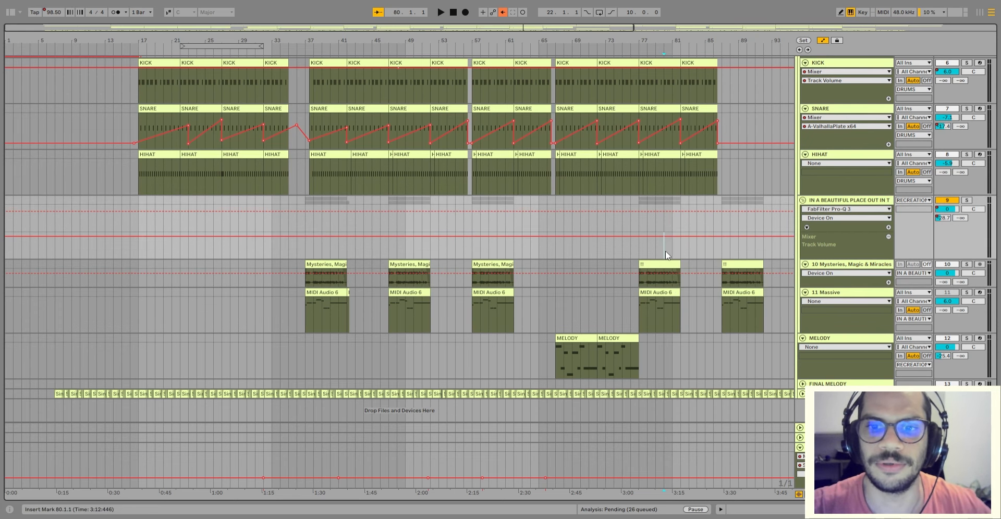
key(space)
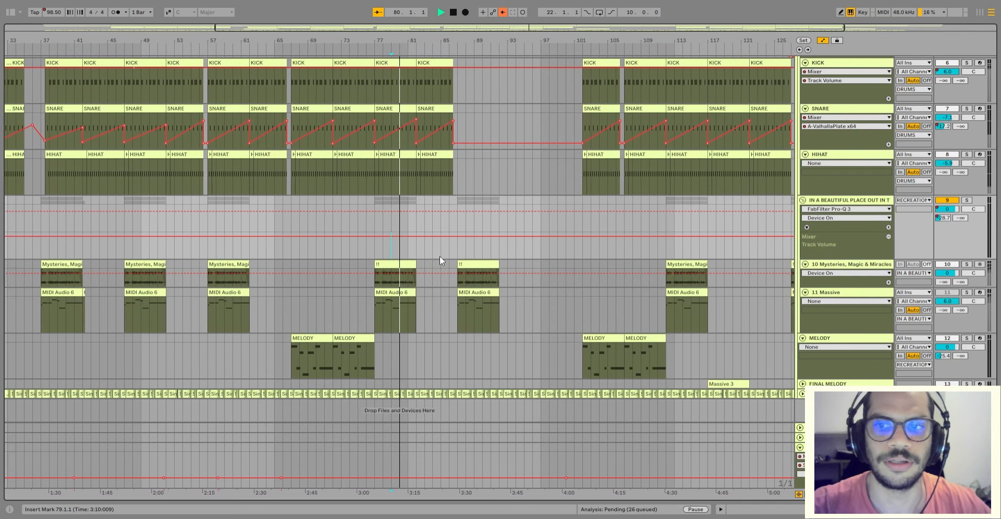
scroll(469, 232, up, 3)
scroll(453, 238, up, 1)
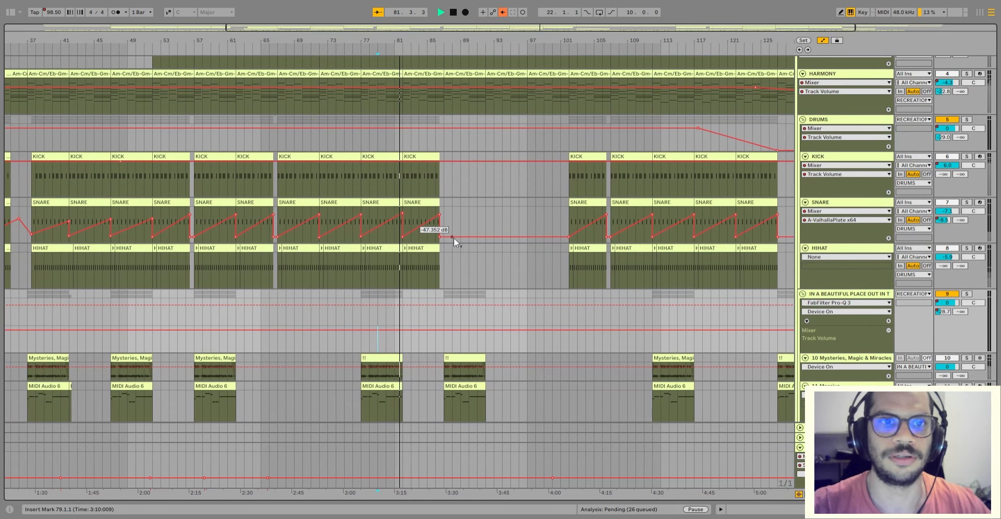
- Audition the end of the earlier vocoder phrase from bar 60, and place the insert marker at bar 81
key(space)
click(217, 349)
key(space)
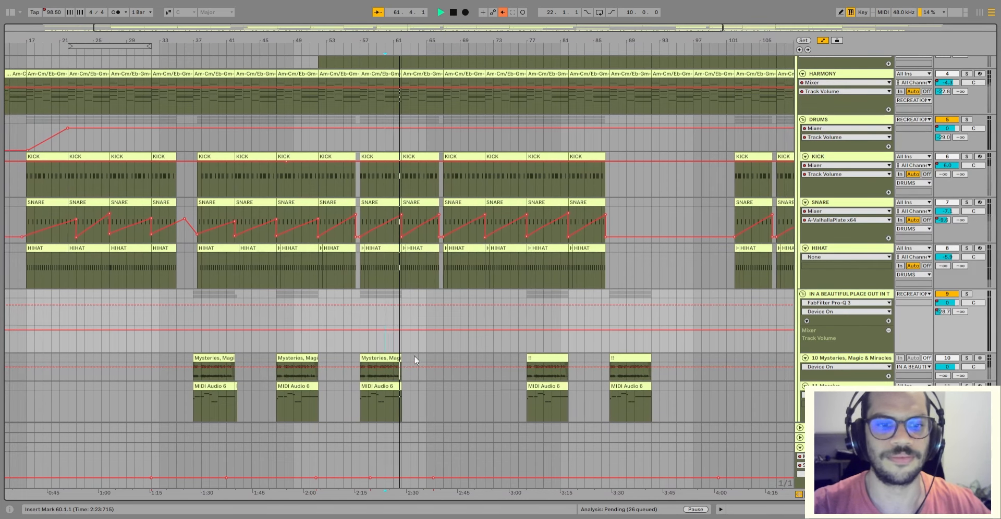
key(space)
click(556, 351)
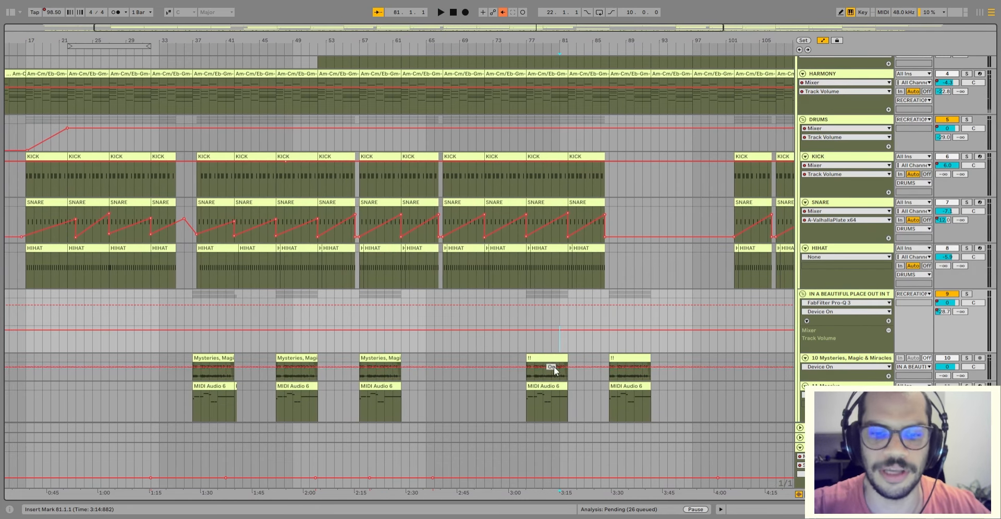
- Play the transition out of the vocoder phrase from bar 80, comparing the bass, drum and melody tracks
scroll(554, 367, down, 3)
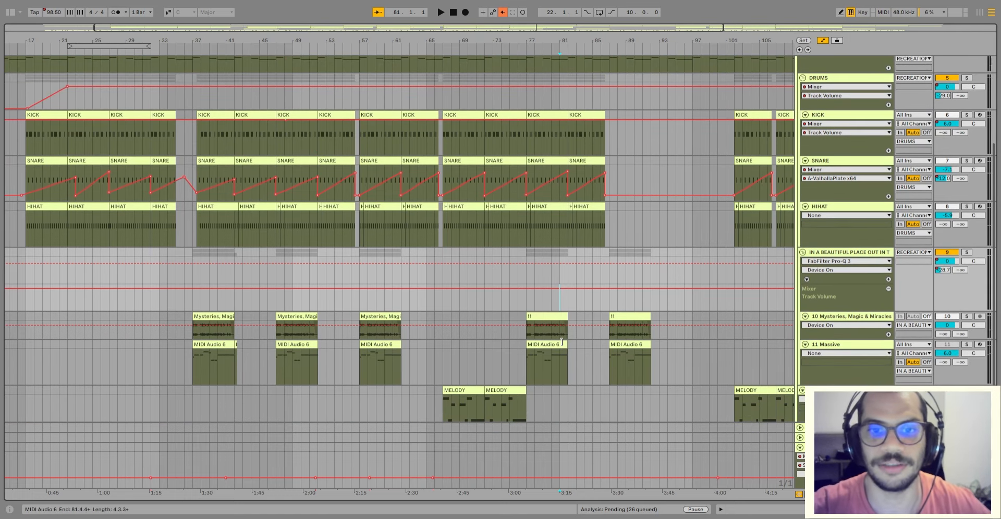
scroll(562, 342, up, 6)
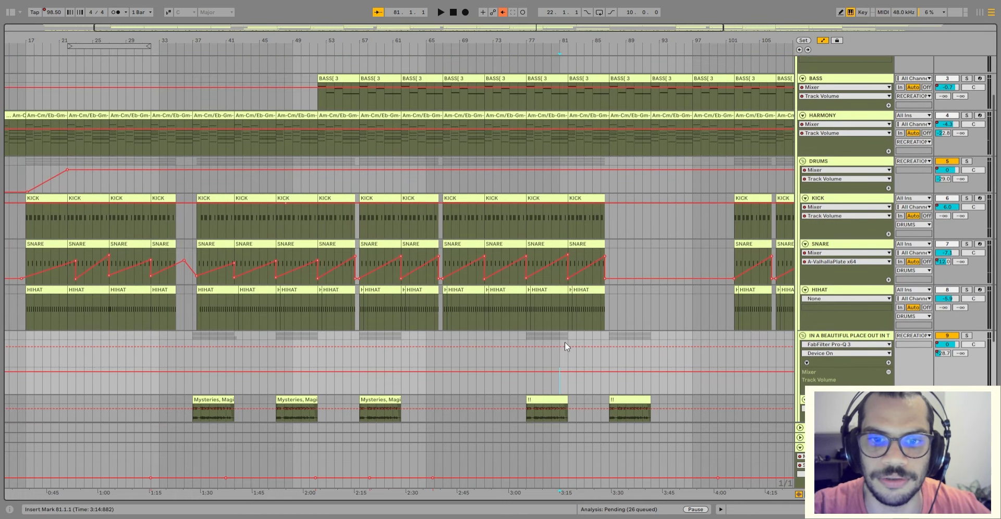
key(Left)
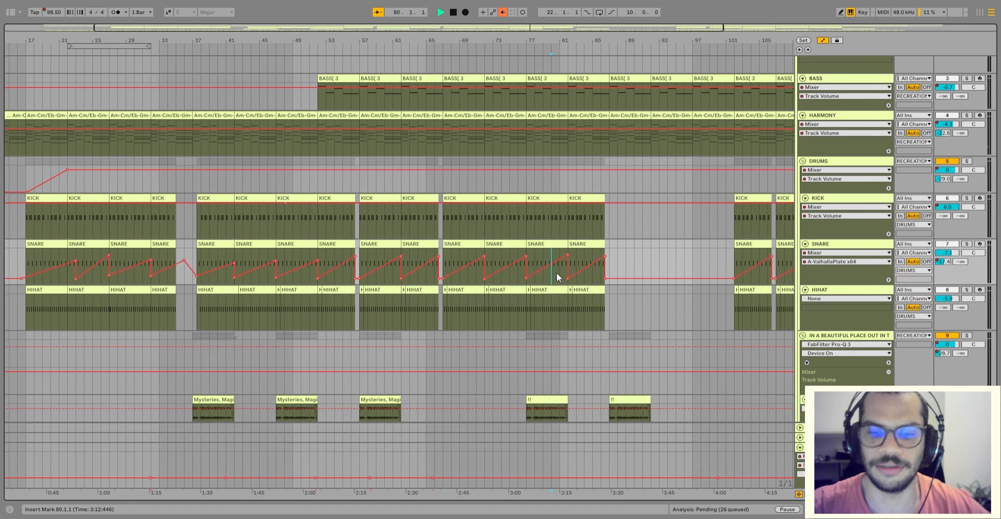
key(space)
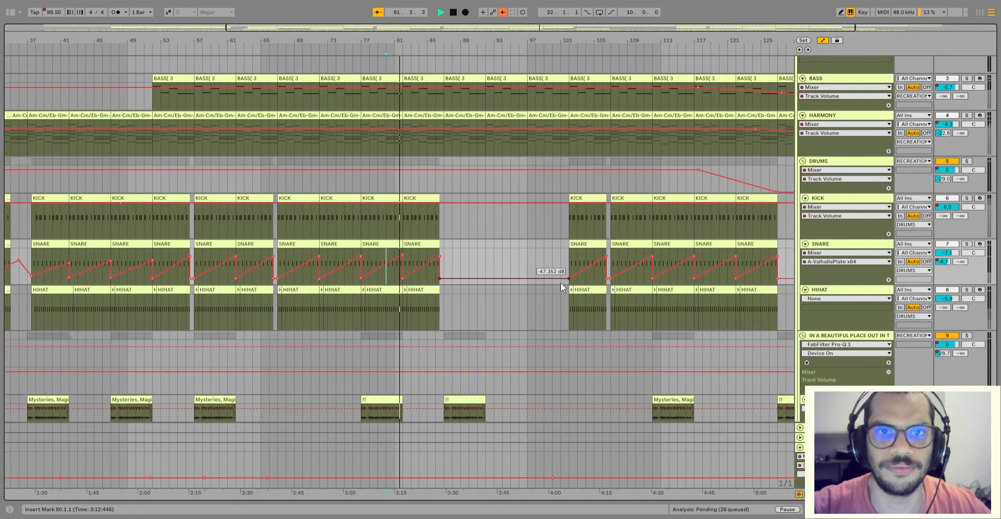
scroll(540, 310, down, 6)
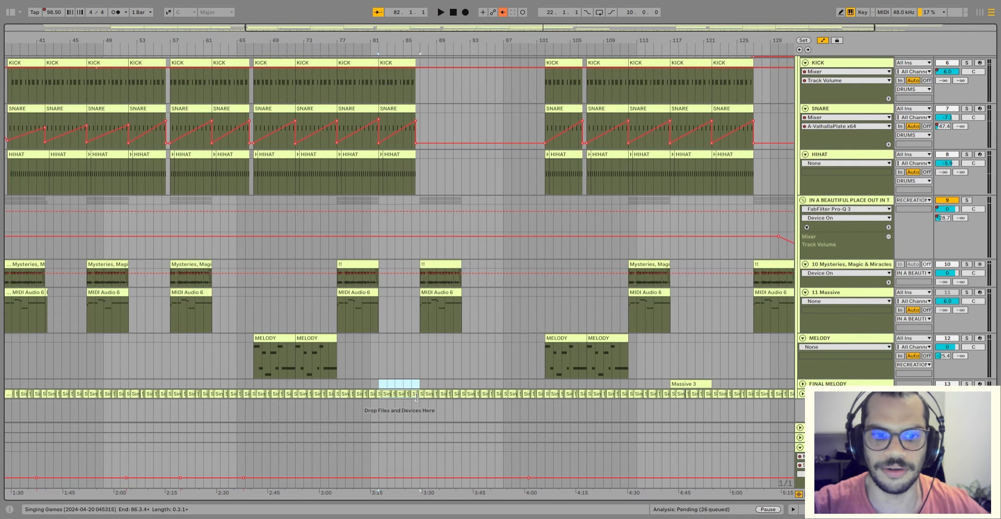
- Play the section from bar 82 and zoom in on the end of the drum clips near bar 86
key(space)
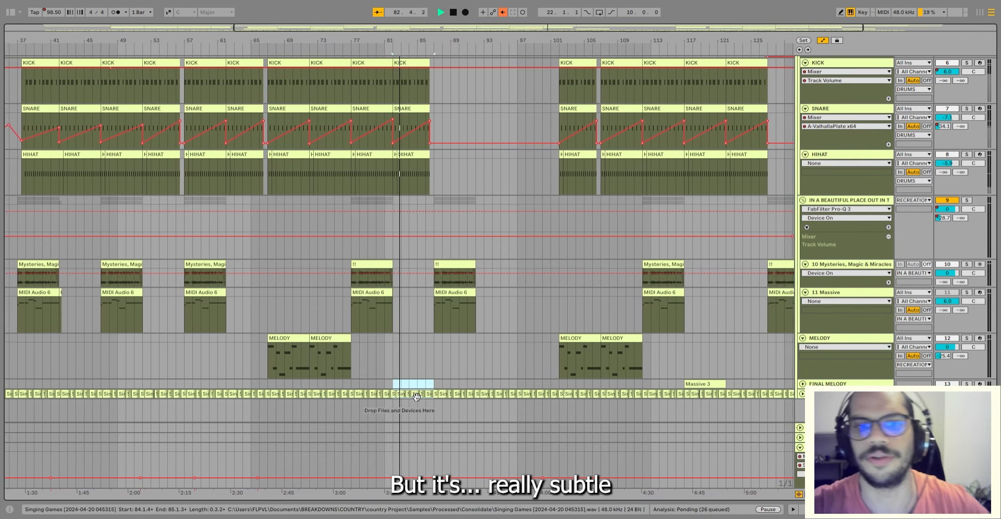
scroll(465, 369, up, 5)
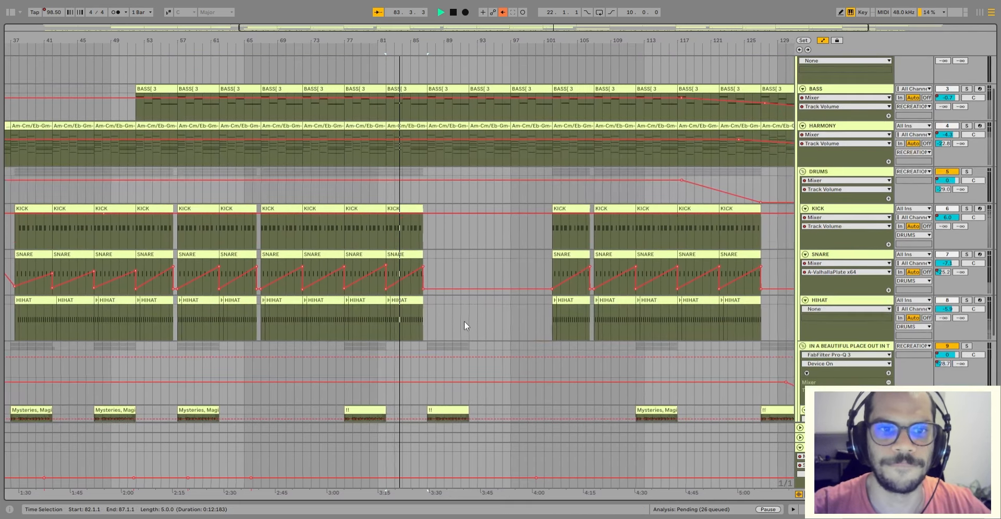
scroll(465, 322, up, 3)
scroll(420, 253, down, 4)
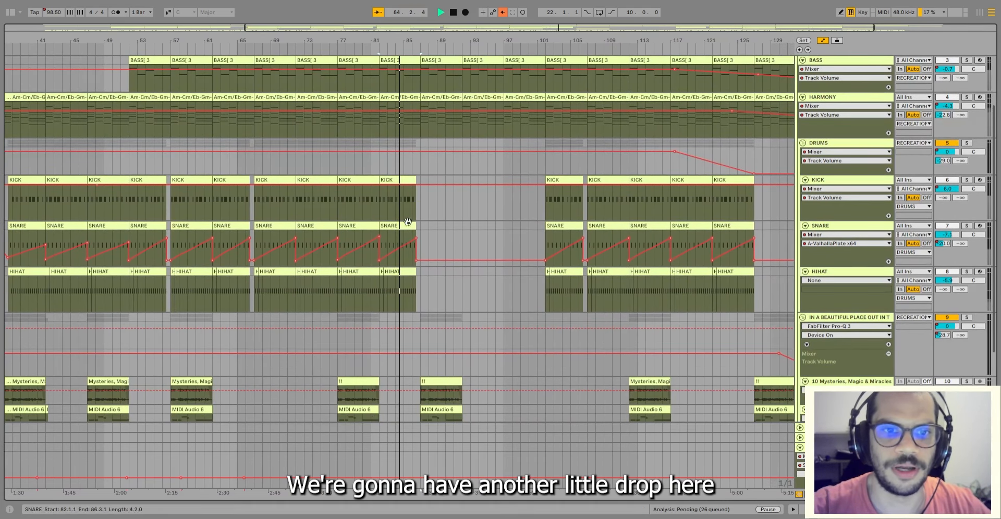
scroll(403, 222, up, 3)
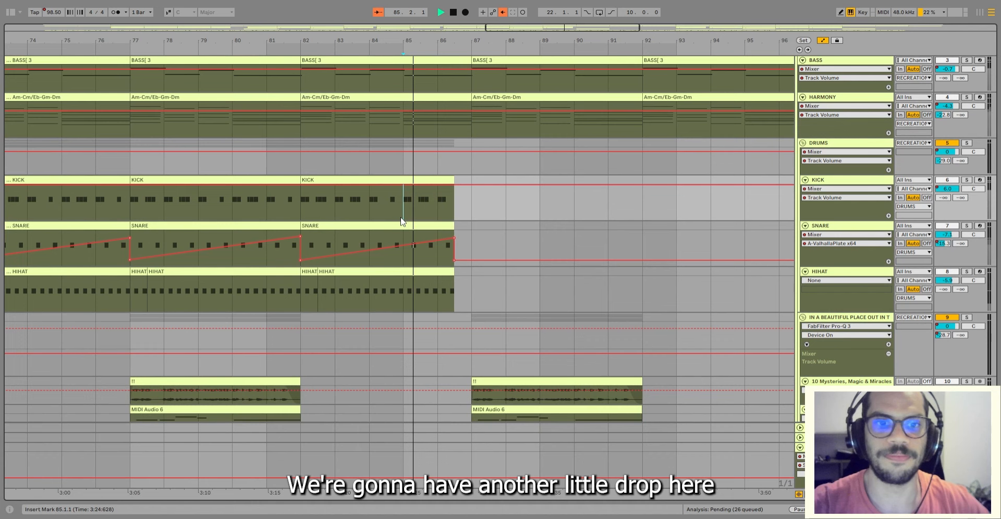
- Stop playback and select the drum gap on the KICK, SNARE and HIHAT tracks from bar 87 to bar 102
click(471, 203)
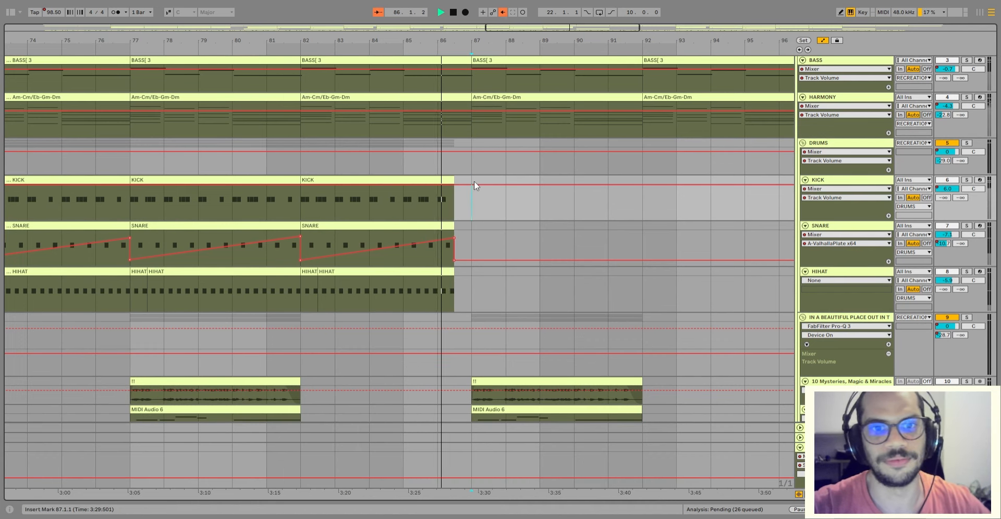
drag(474, 183, 637, 188)
key(space)
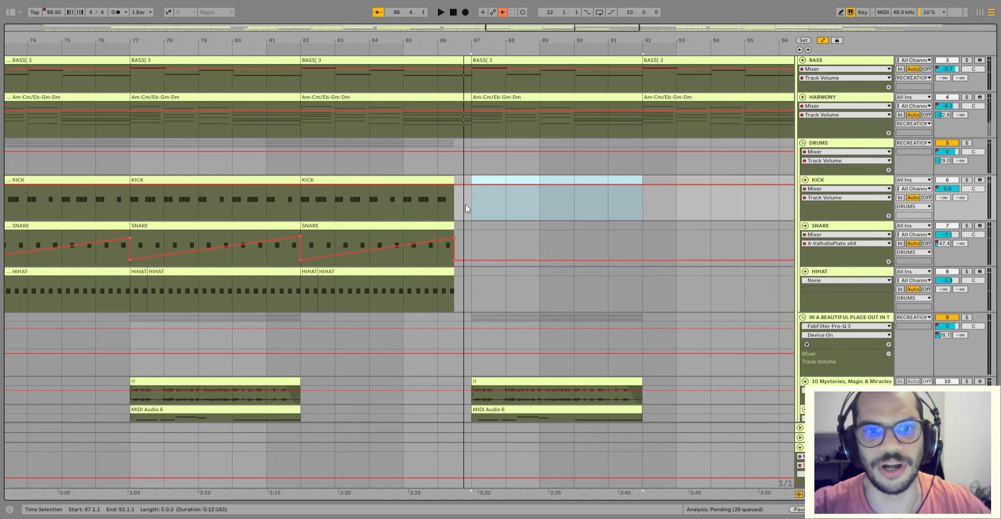
drag(470, 175, 648, 300)
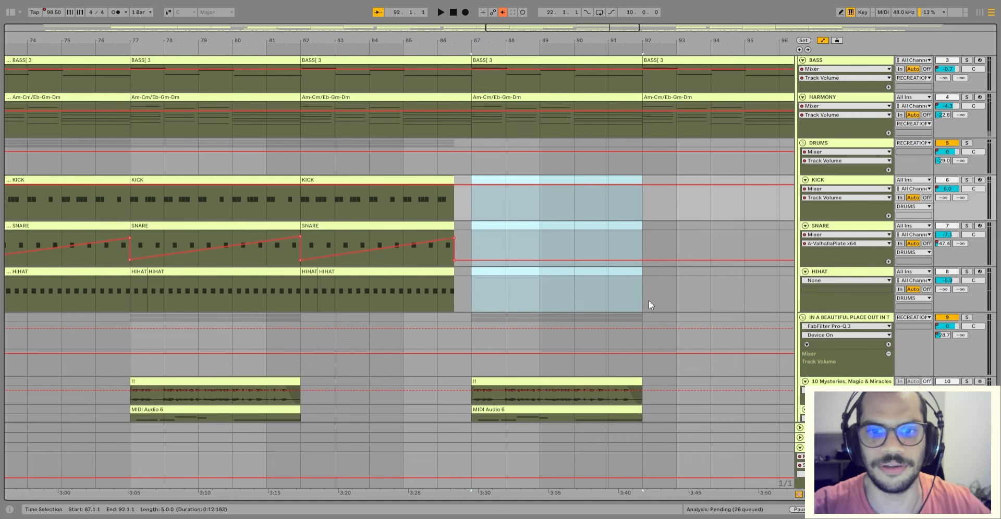
key(minus)
key(minus)
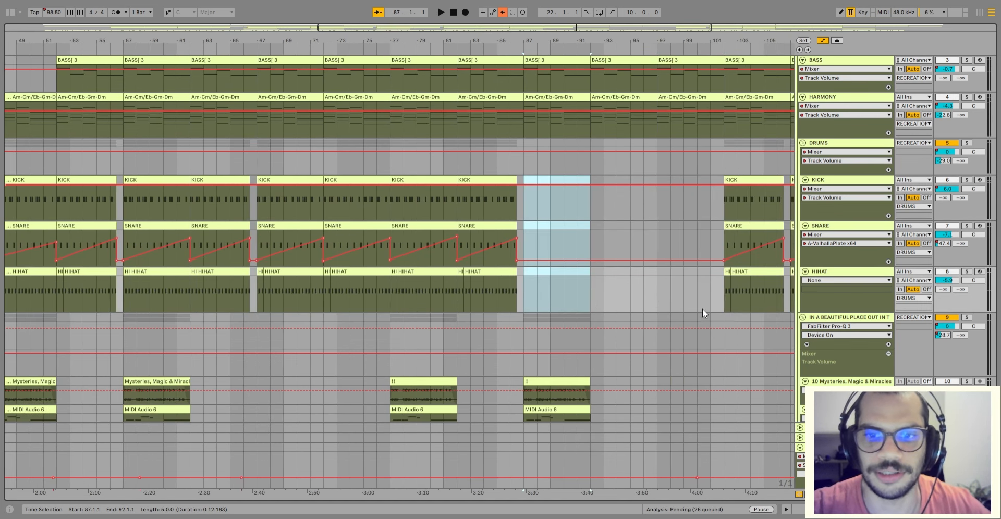
shift+click(727, 297)
key(minus)
key(minus)
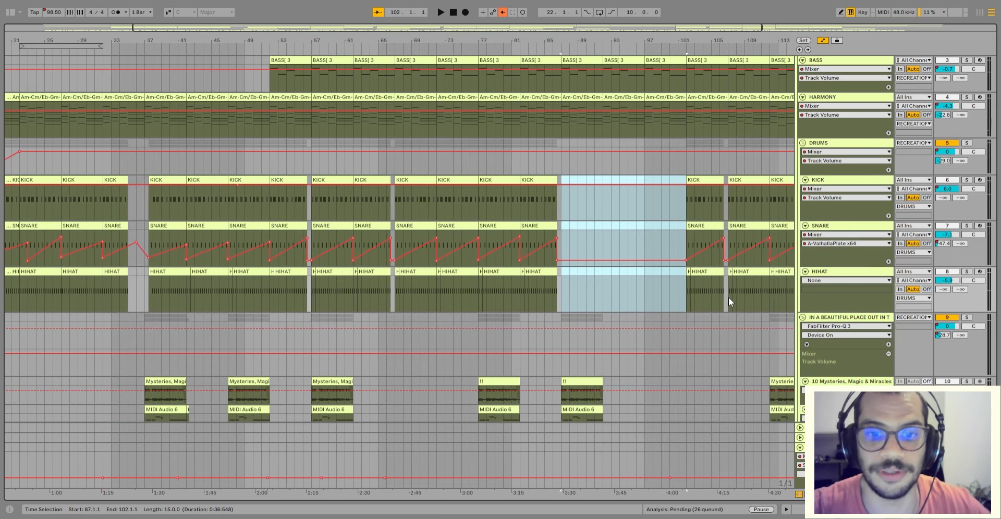
- Play the drop from bar 86 and examine the vocoder, bass and harmony parts alongside the empty drum section
scroll(555, 283, down, 3)
click(554, 279)
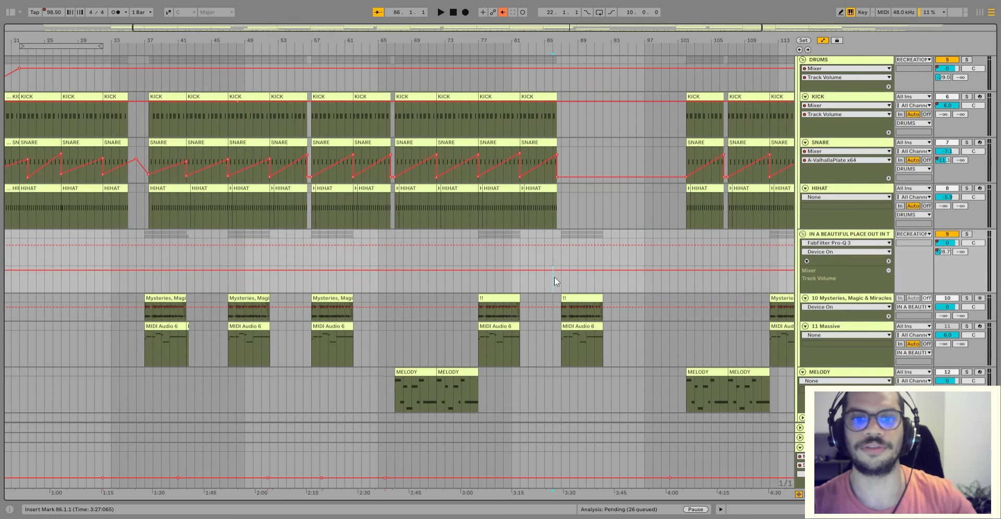
key(space)
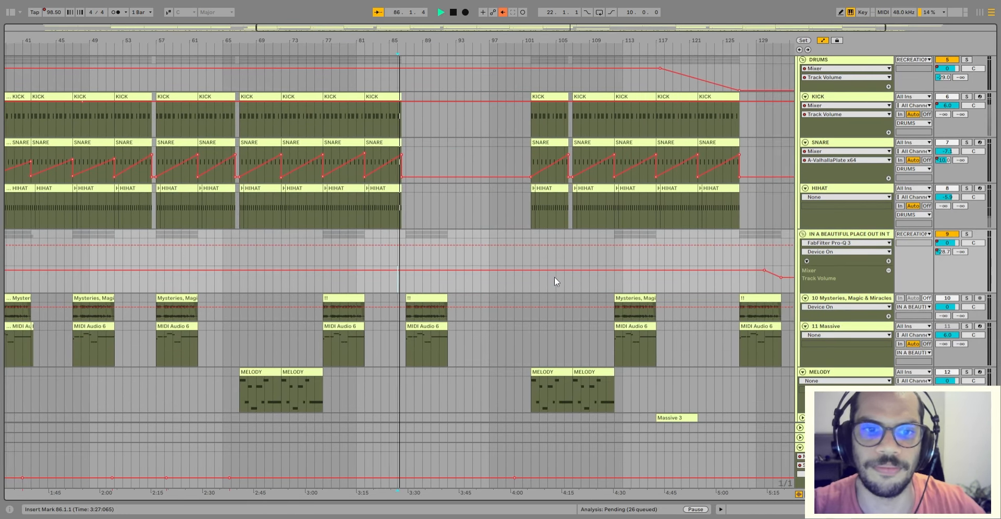
scroll(496, 291, down, 2)
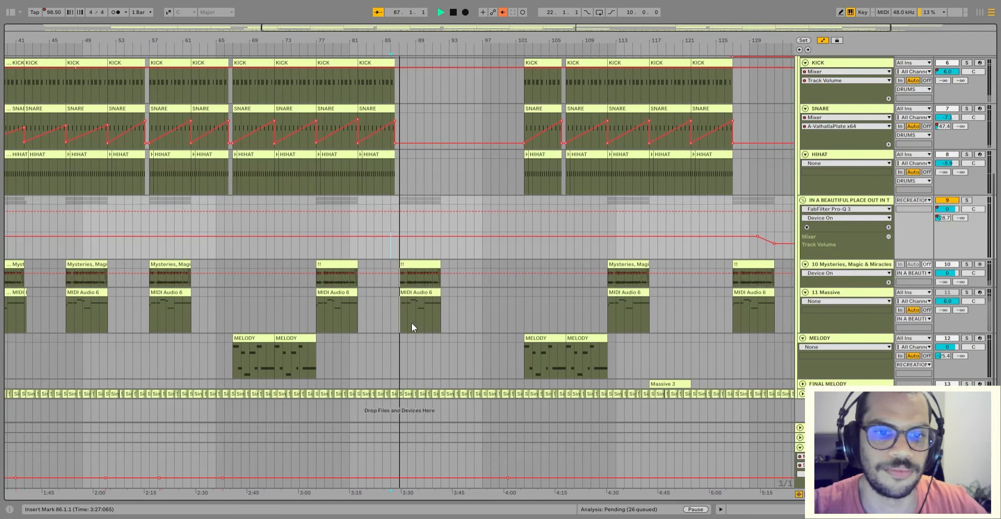
scroll(420, 327, up, 3)
scroll(421, 323, up, 4)
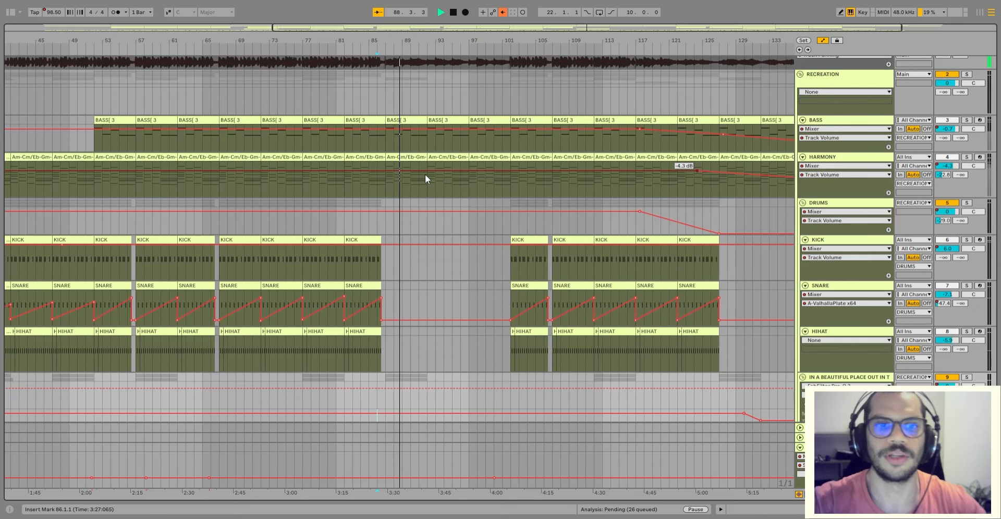
scroll(442, 328, down, 2)
scroll(442, 327, down, 1)
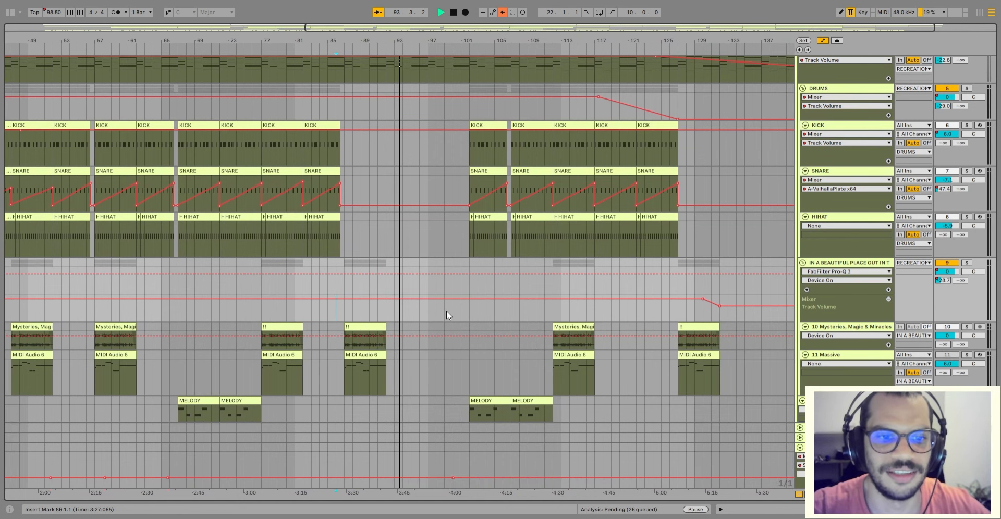
- Restart playback from bar 90 and review all tracks of the drop, from the original audio to the melody clips
key(space)
click(364, 312)
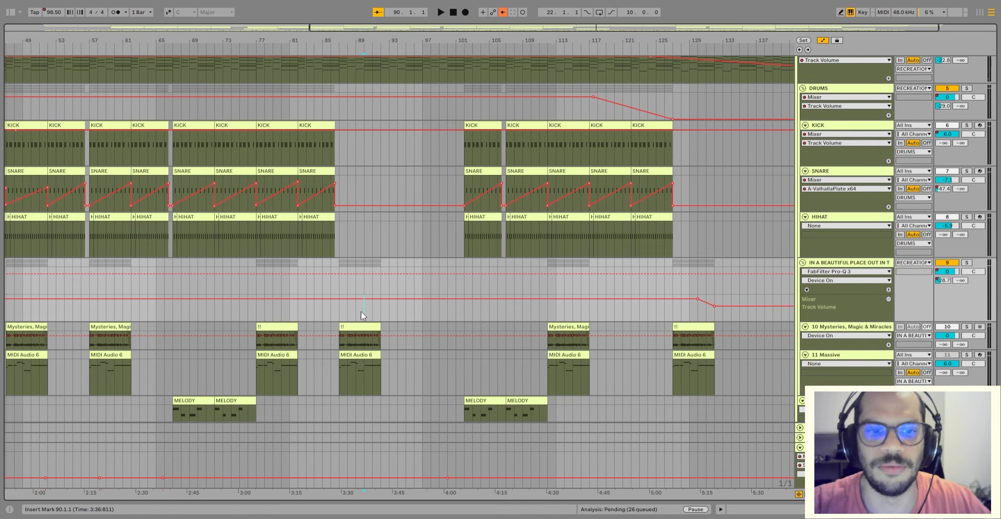
click(370, 311)
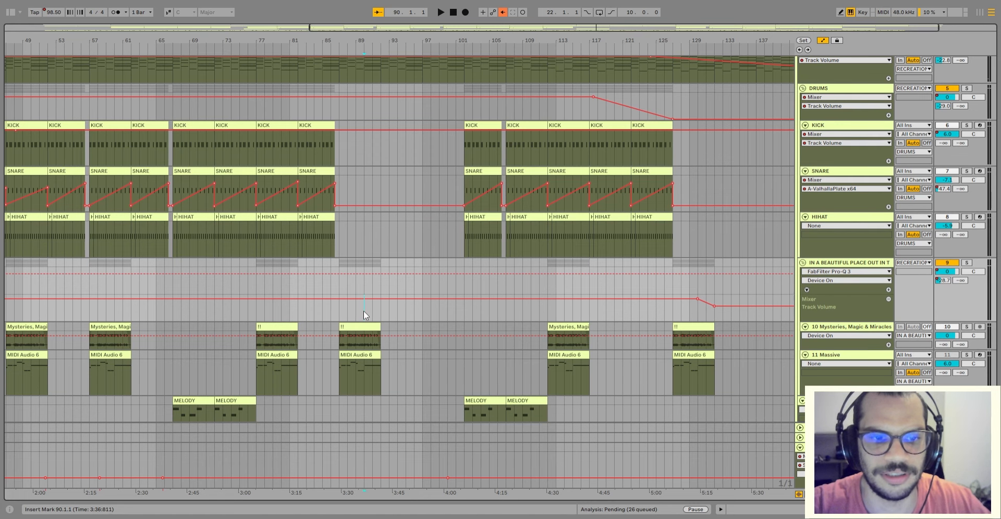
key(space)
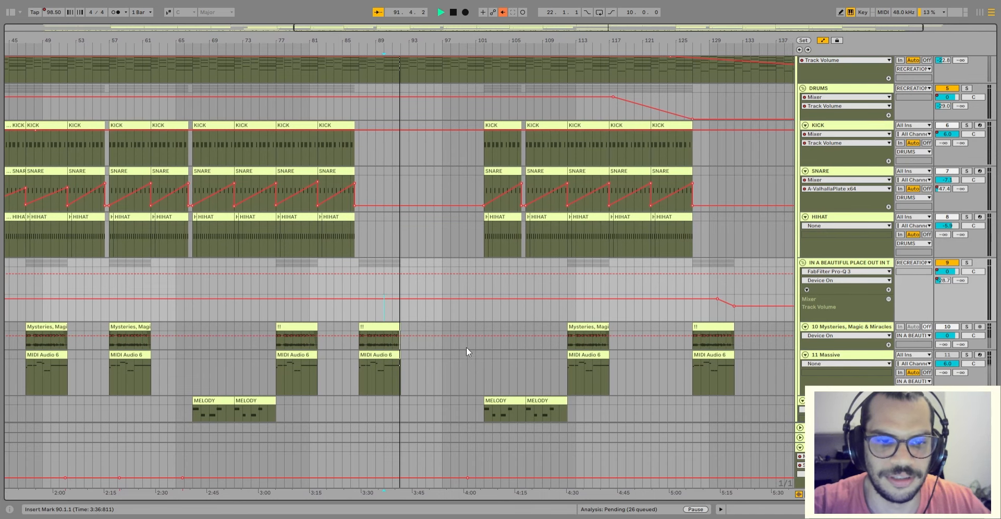
scroll(467, 346, down, 2)
scroll(467, 346, down, 1)
scroll(468, 346, up, 9)
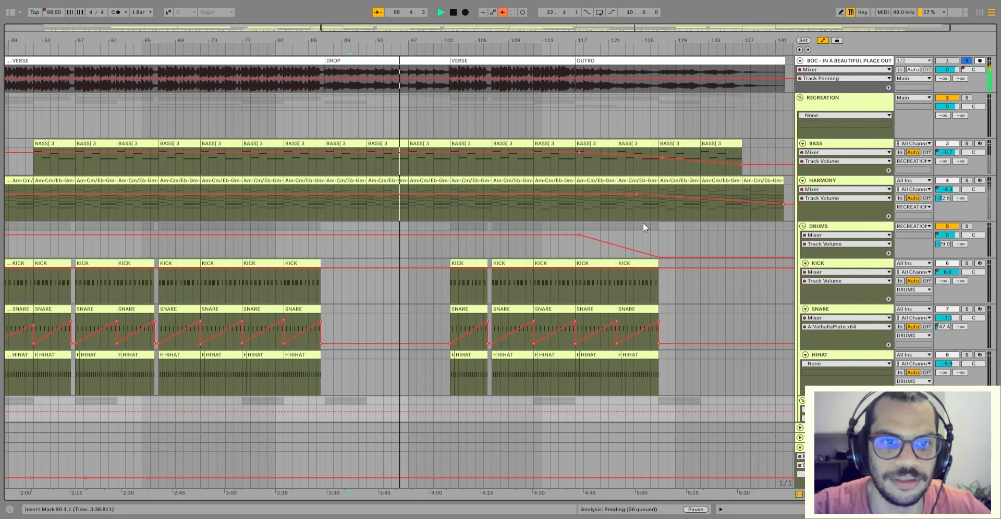
scroll(448, 239, down, 3)
scroll(448, 238, down, 3)
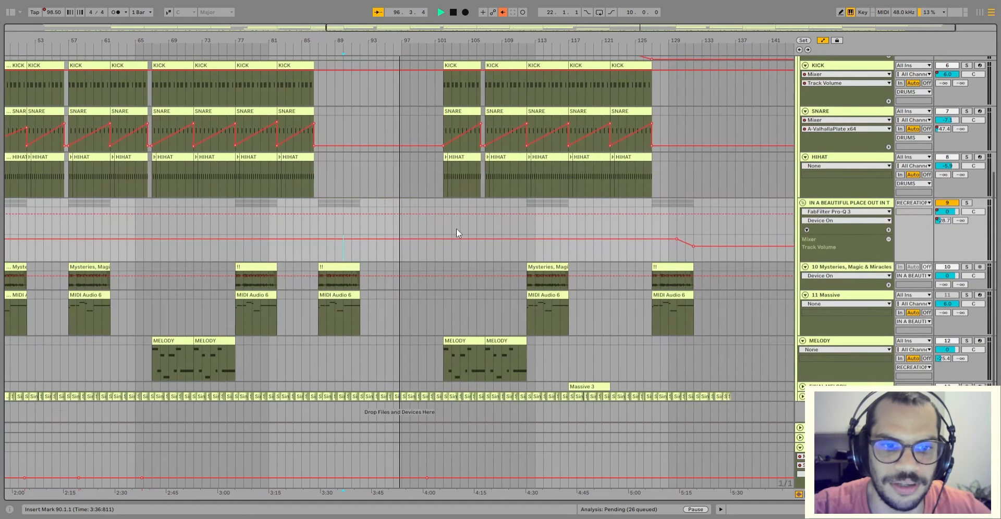
- Follow playback into the second verse at bar 102, examining its returning drum, bass, harmony and MELODY clips
scroll(459, 225, up, 6)
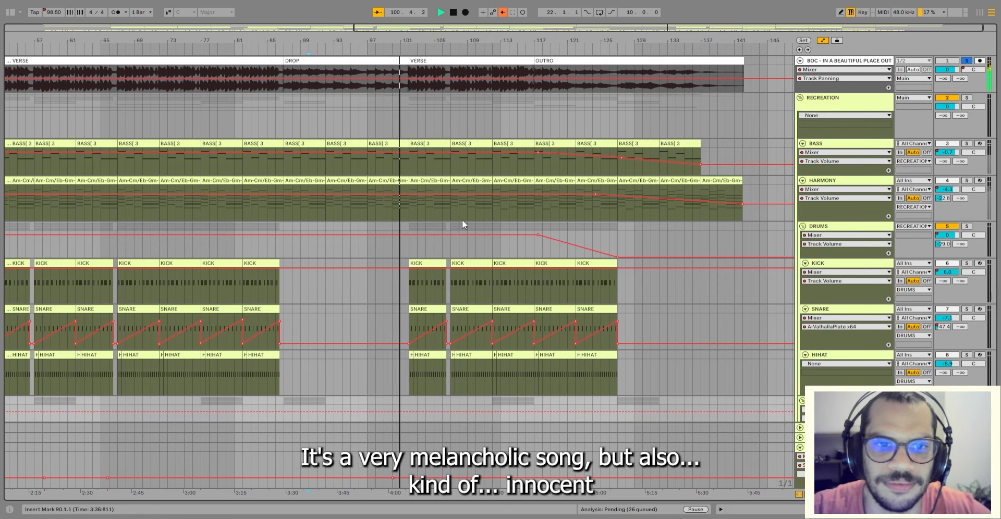
scroll(459, 225, down, 2)
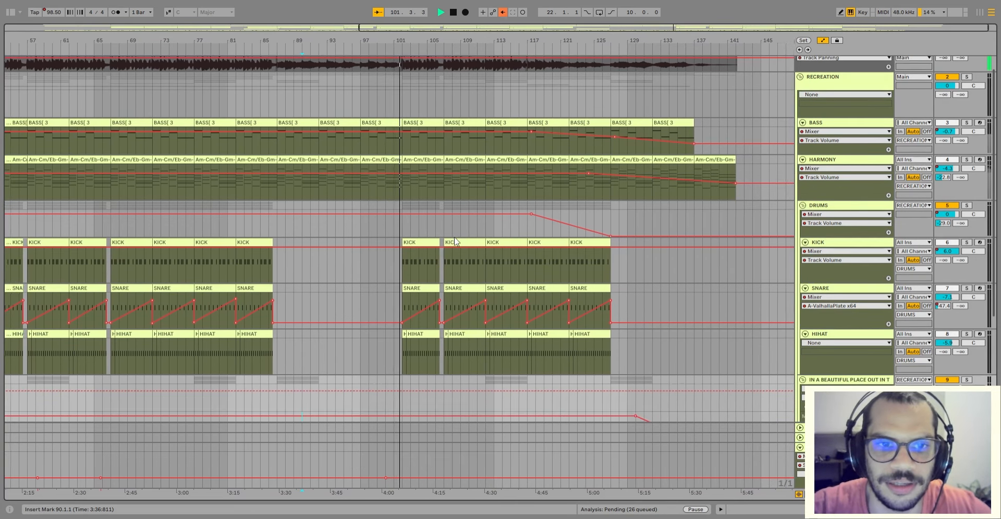
scroll(452, 237, down, 12)
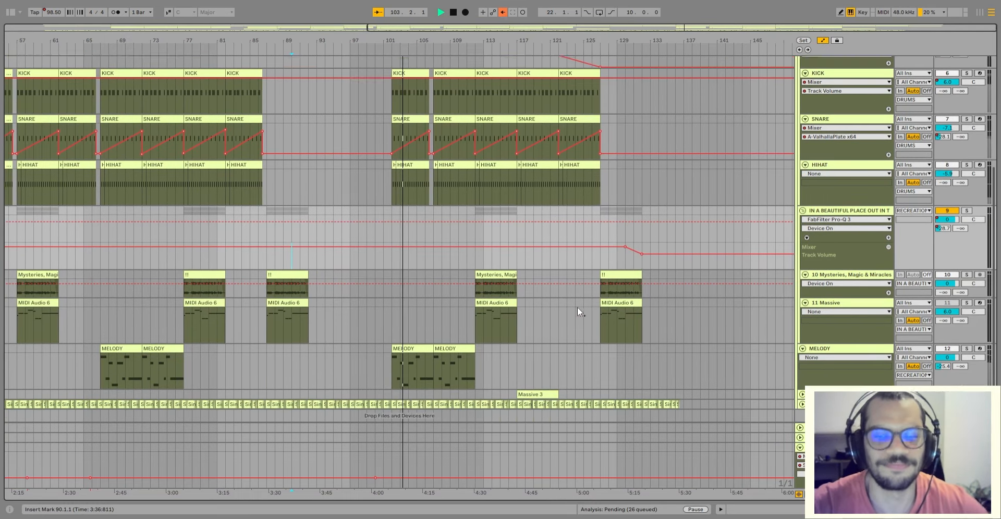
scroll(576, 305, up, 11)
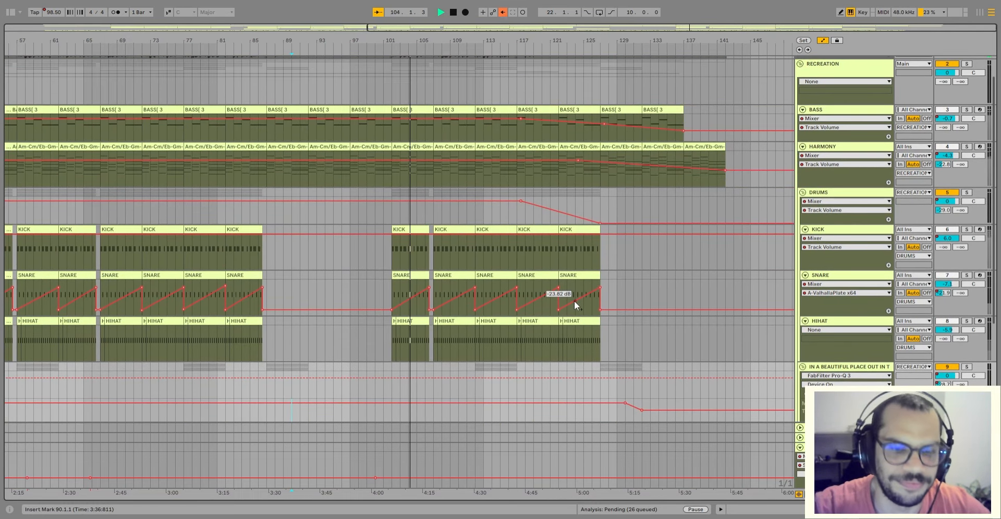
scroll(574, 302, down, 5)
scroll(524, 310, down, 5)
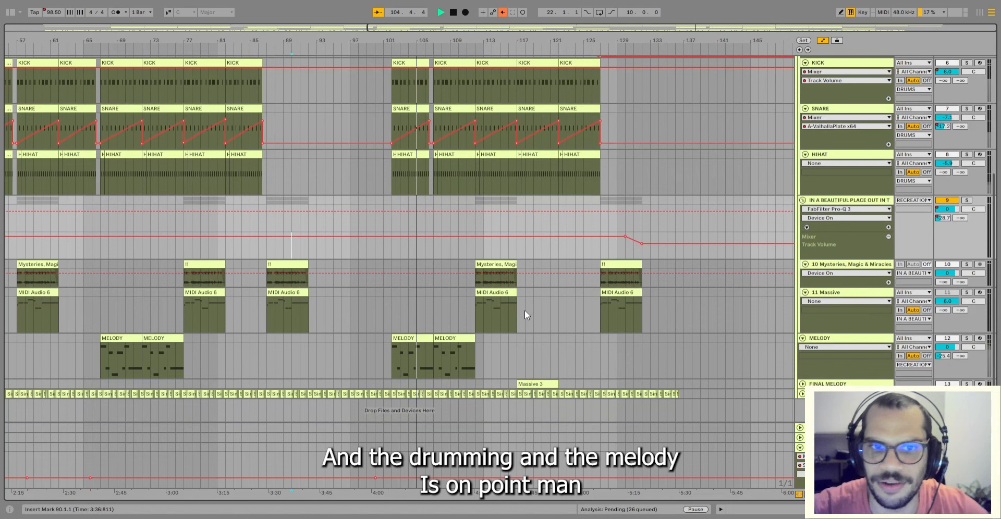
- Follow playback to bar 112 and select the returning Mysteries, Magic & Miracles sample clip
scroll(524, 314, up, 5)
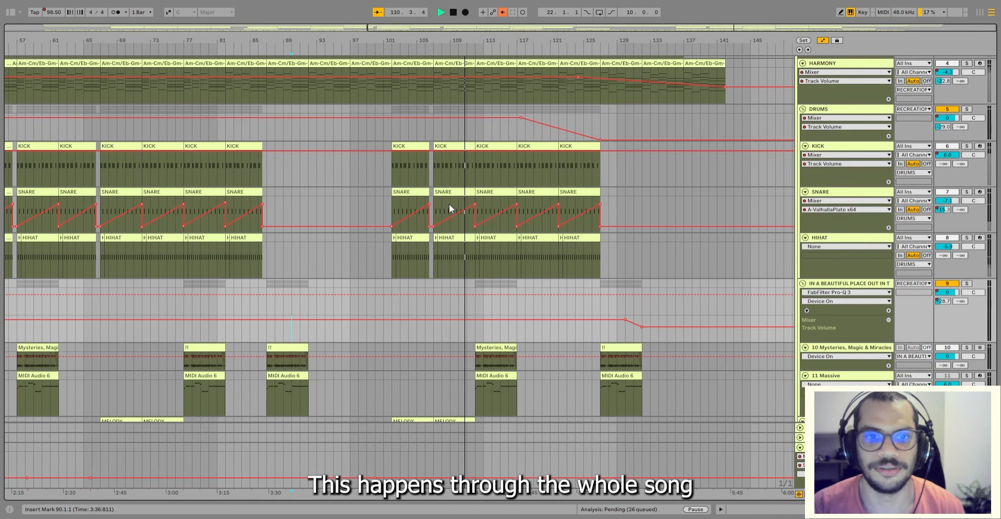
scroll(519, 282, down, 2)
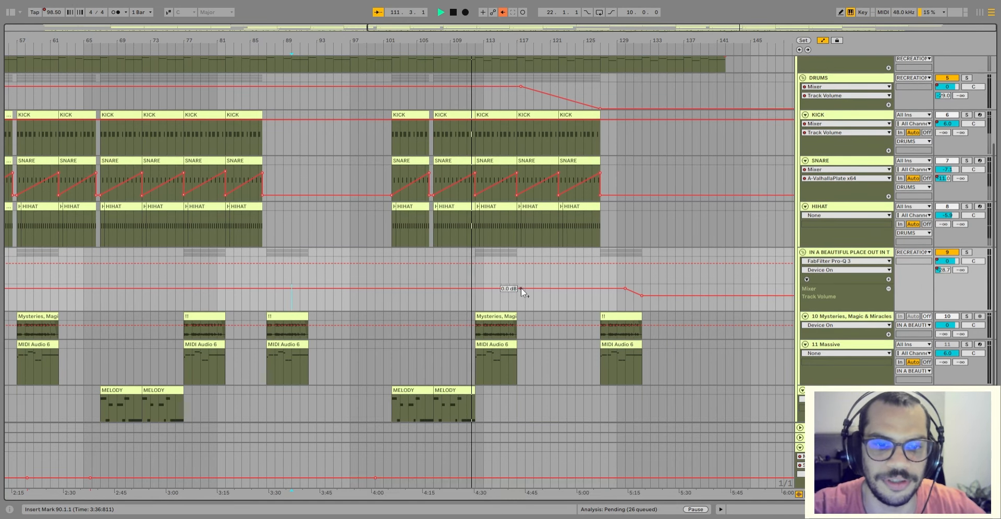
click(510, 345)
click(508, 318)
- Follow playback into the outro and select the first five-bar HARMONY clip, from bar 7 to bar 12, as the repeating core idea
scroll(510, 313, up, 5)
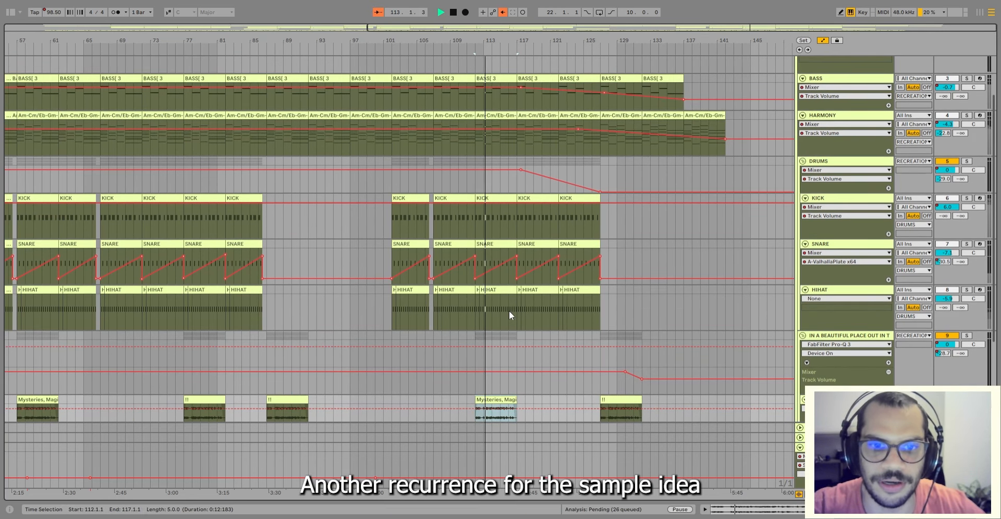
scroll(510, 313, down, 2)
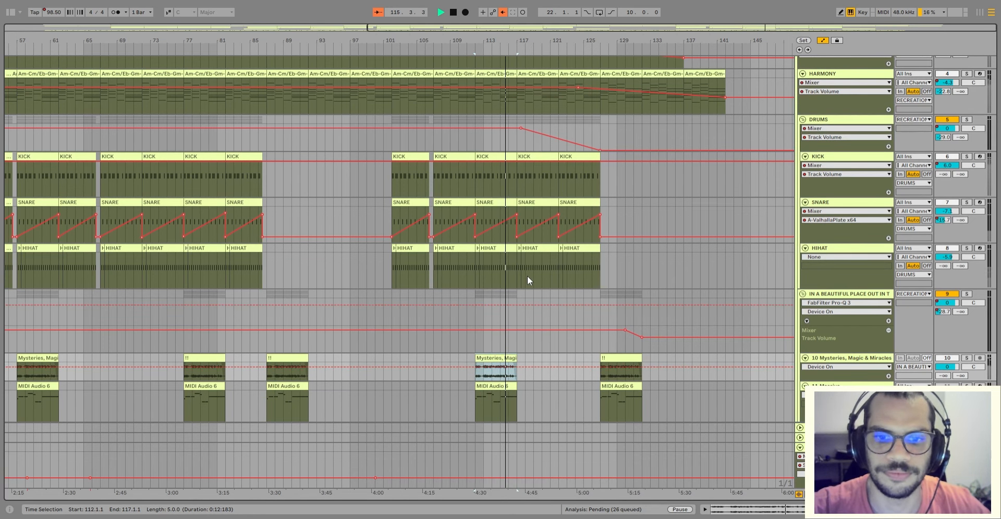
scroll(527, 277, up, 5)
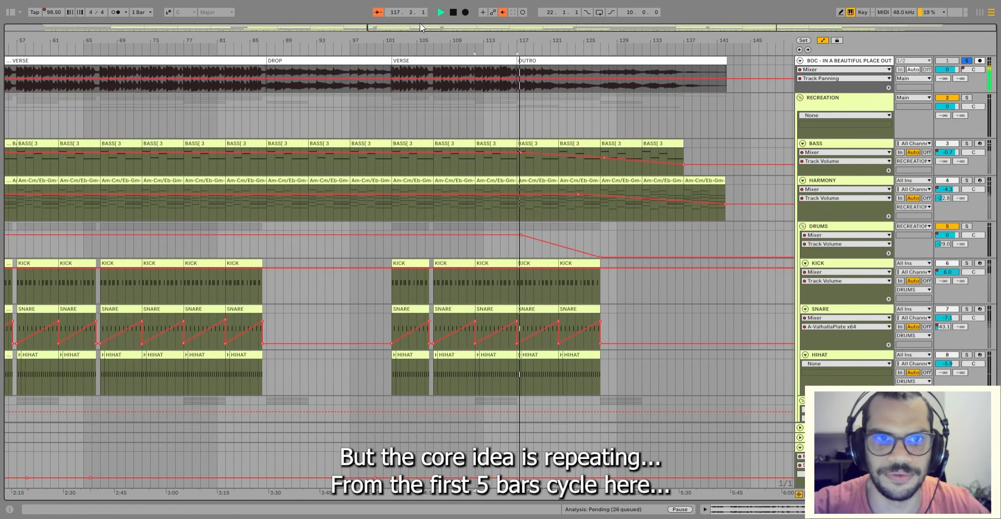
drag(416, 29, 53, 29)
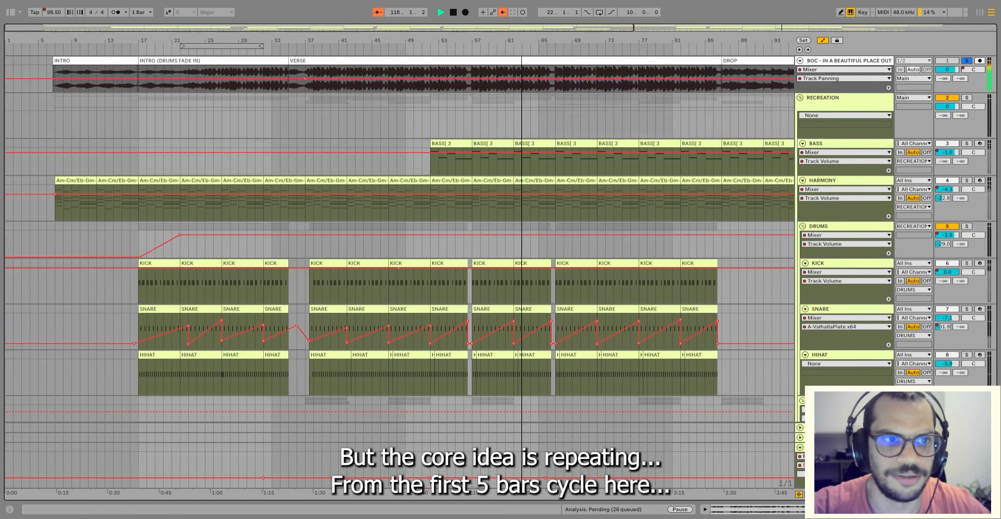
click(83, 180)
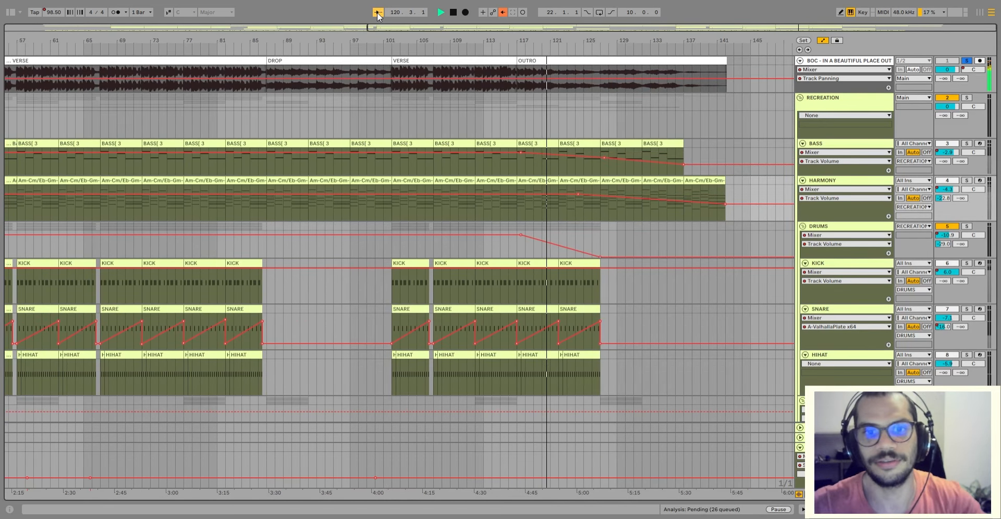
- Stop playback and unfold the FINAL MELODY track to show the notes of the Massive 3 clip at bar 117
scroll(598, 250, down, 10)
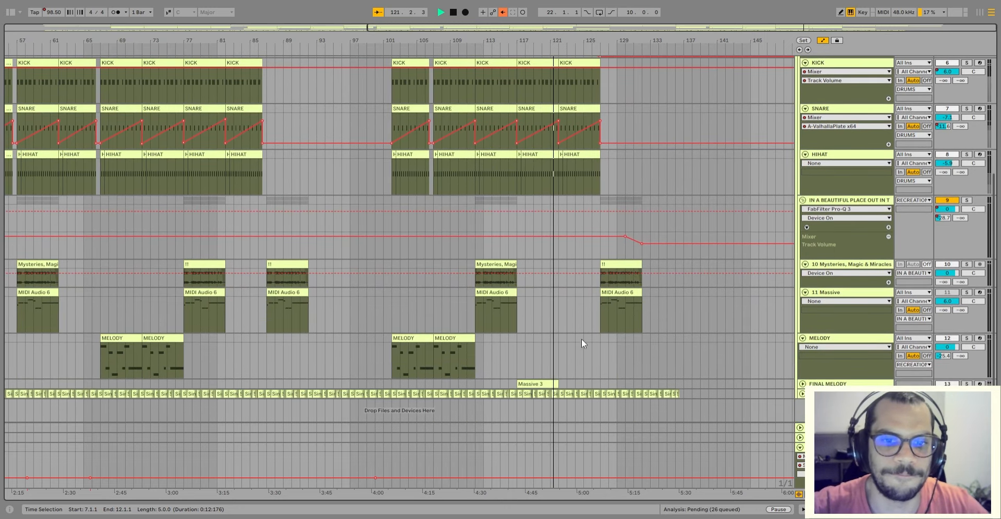
key(space)
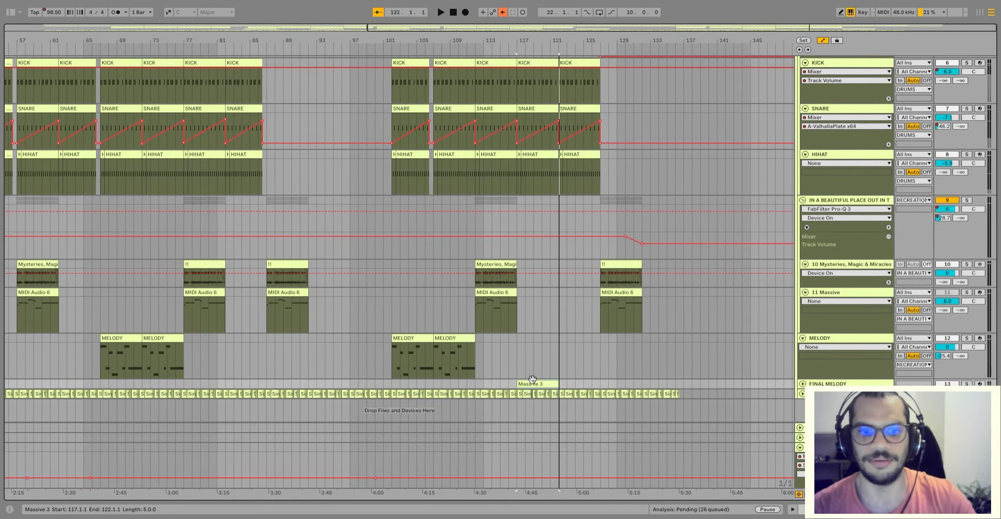
click(802, 384)
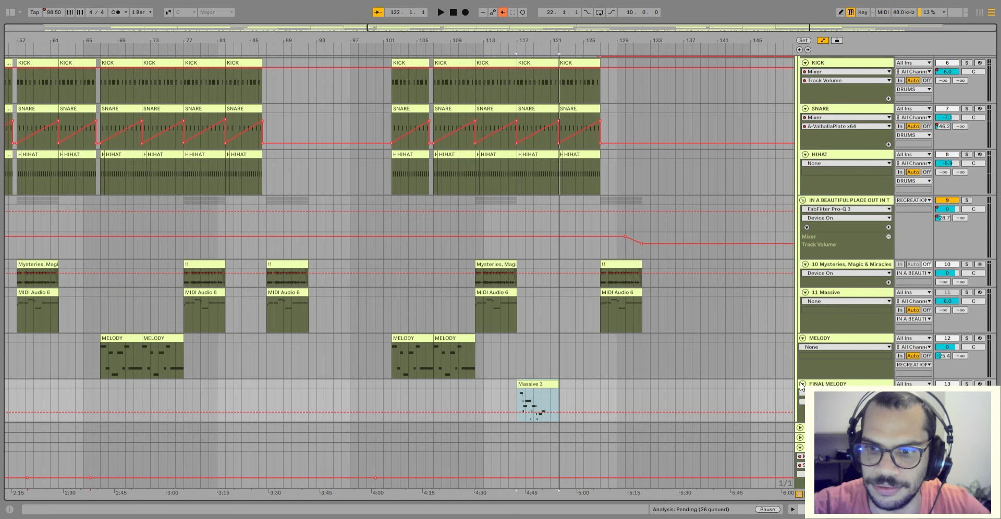
scroll(802, 384, down, 2)
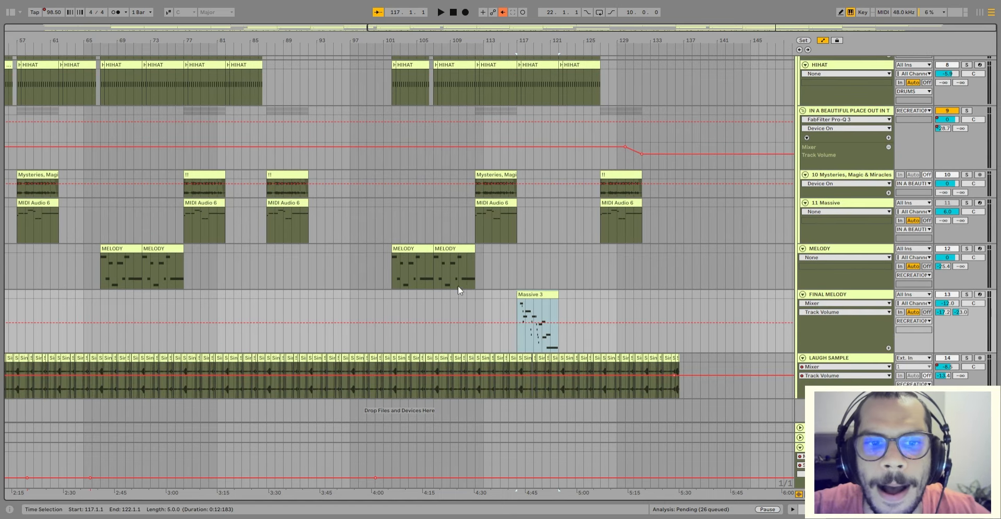
- Compare the two MELODY clips from bar 102 to 112 with the earlier pair from bar 67 to 77 by selecting each pair
click(412, 249)
scroll(414, 252, up, 2)
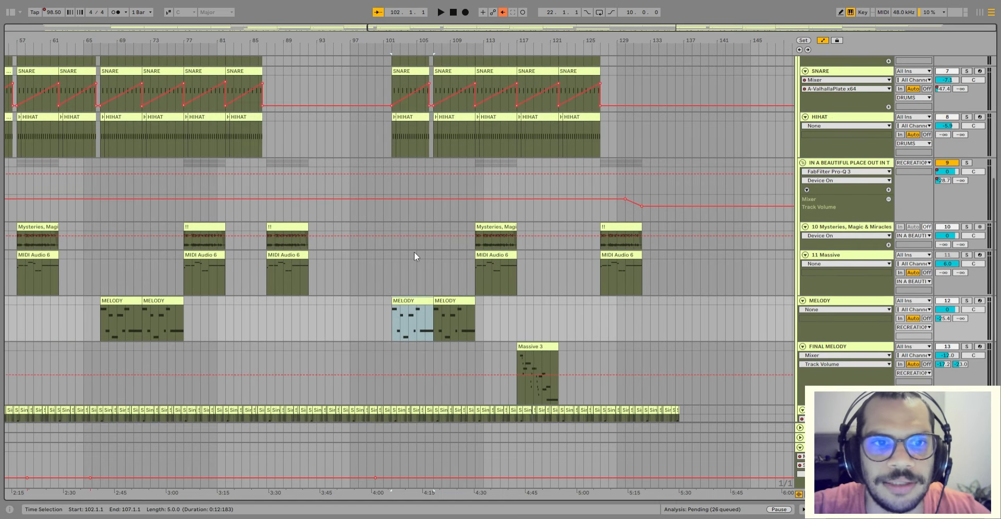
scroll(415, 252, down, 2)
shift+click(458, 247)
scroll(459, 249, up, 2)
scroll(460, 250, down, 1)
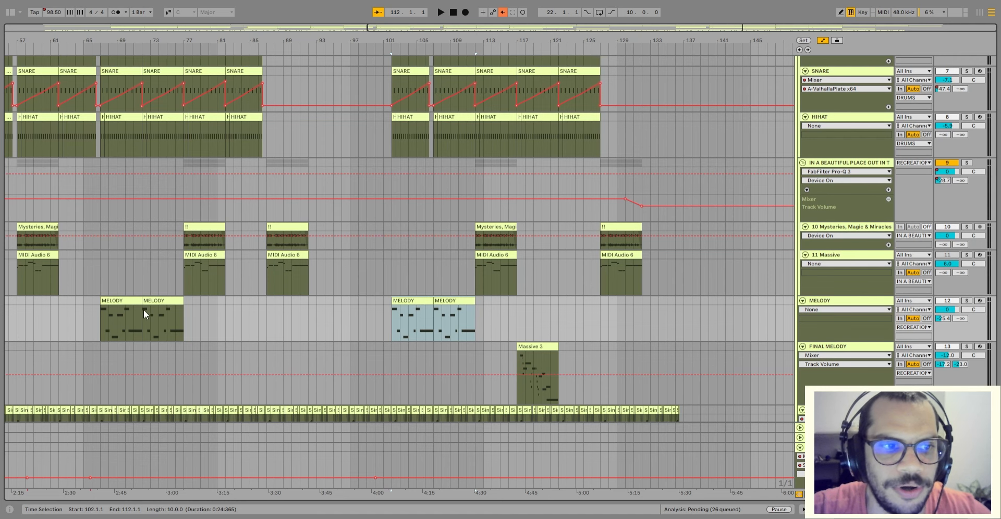
click(130, 301)
shift+click(157, 301)
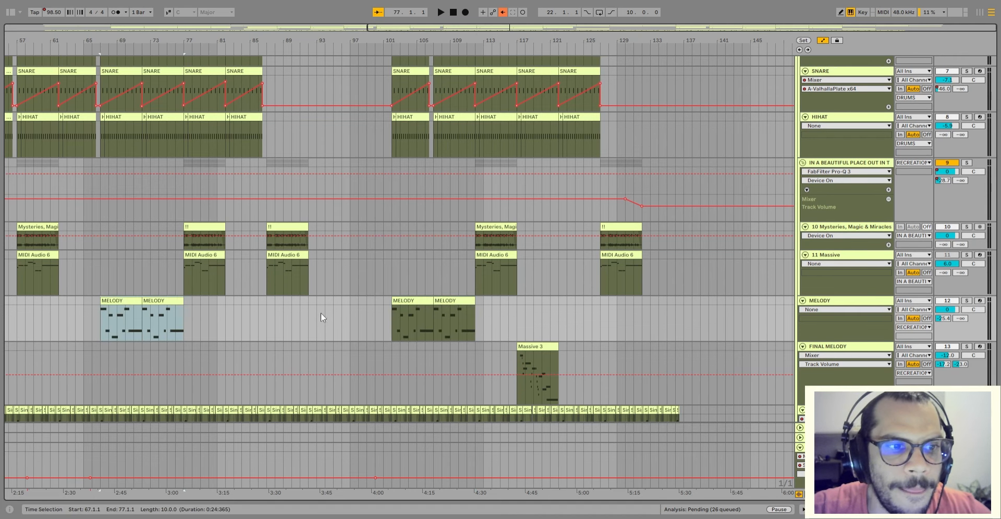
- Trace the second verse's parts by selecting the MELODY clip at bar 102, the vocoder sample at bar 112 and the Massive 3 clip at bar 117
click(414, 304)
click(484, 274)
click(508, 225)
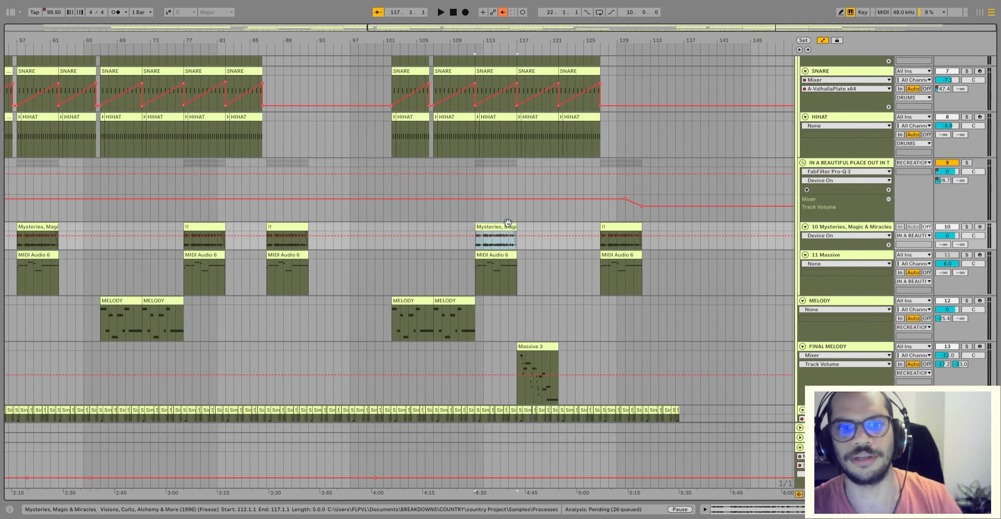
scroll(513, 306, up, 1)
click(522, 374)
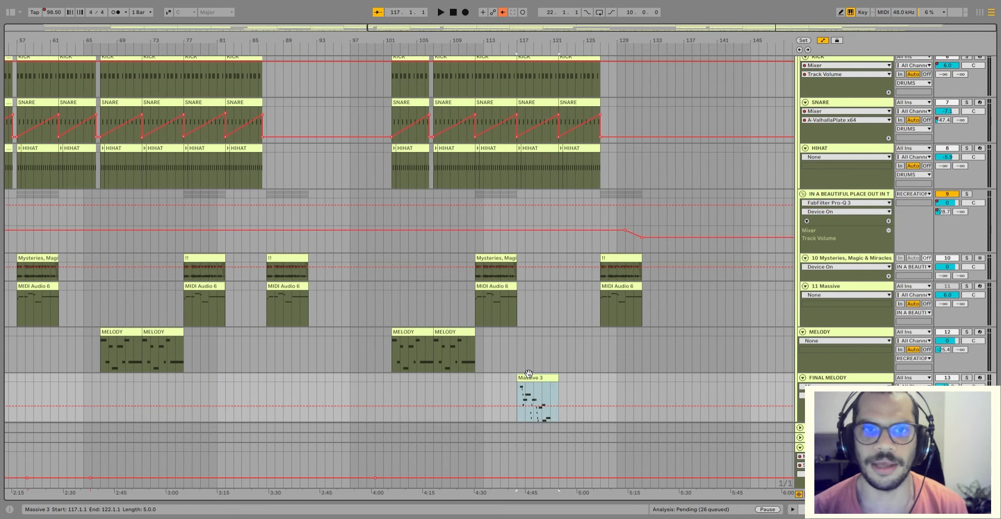
- Select the OUTRO section of the original audio from bar 117 and review it within the whole arrangement
scroll(571, 328, down, 3)
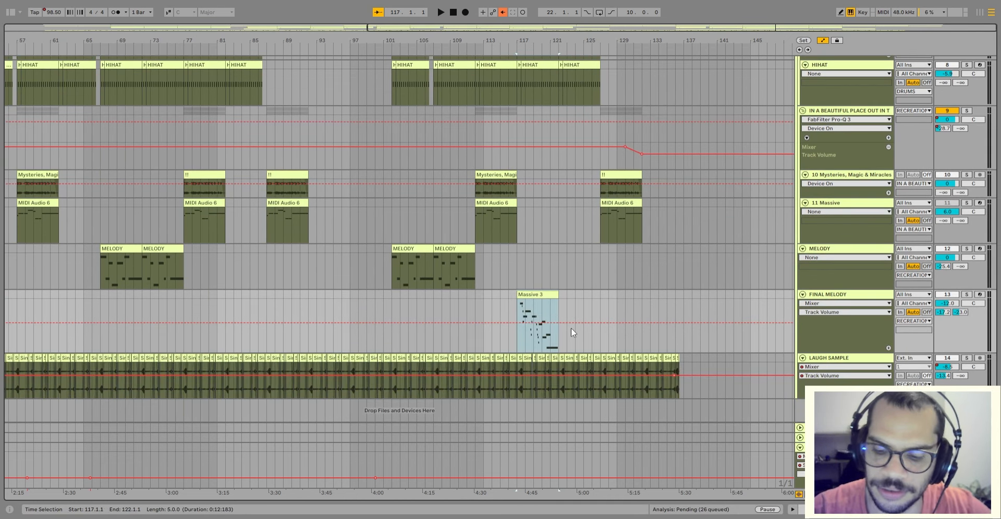
key(plus)
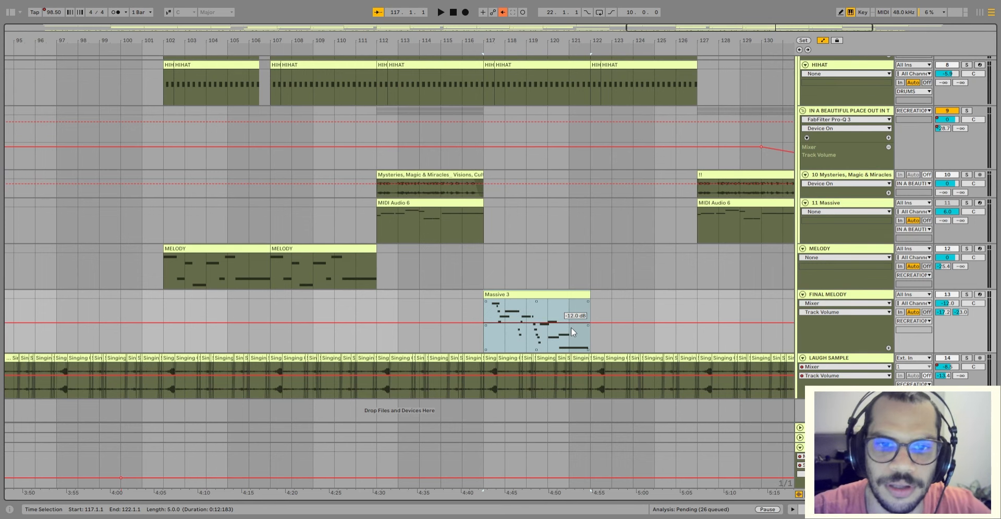
scroll(571, 328, up, 10)
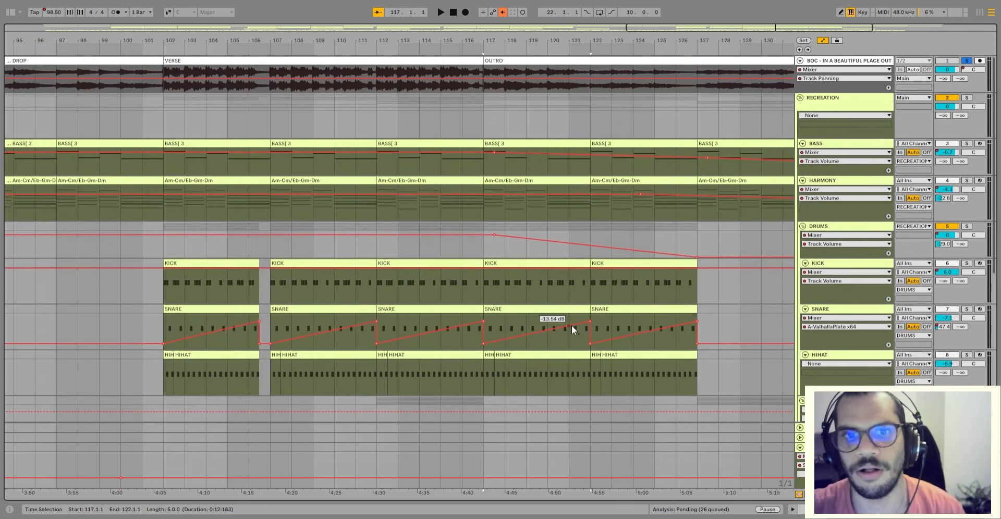
click(594, 61)
key(minus)
key(minus)
key(minus)
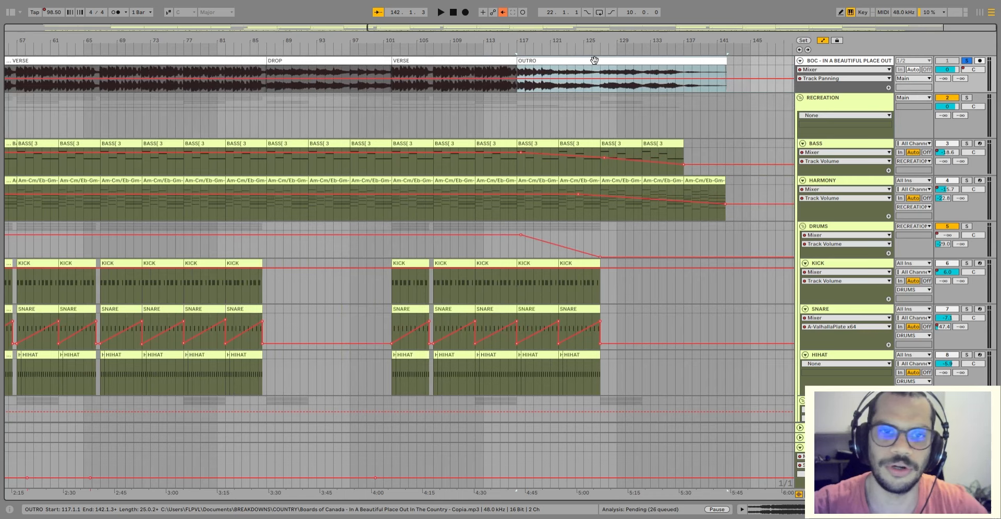
scroll(715, 157, down, 5)
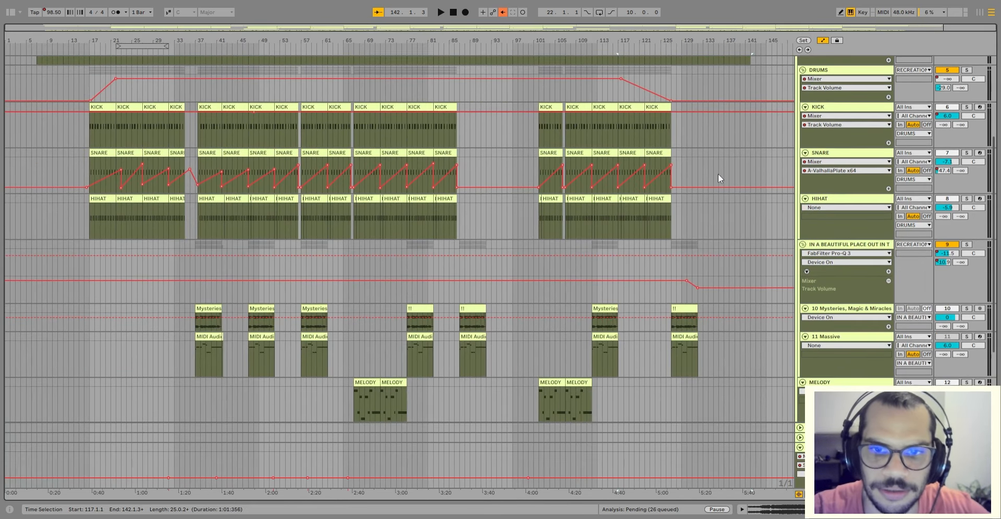
scroll(717, 177, up, 4)
scroll(715, 170, up, 1)
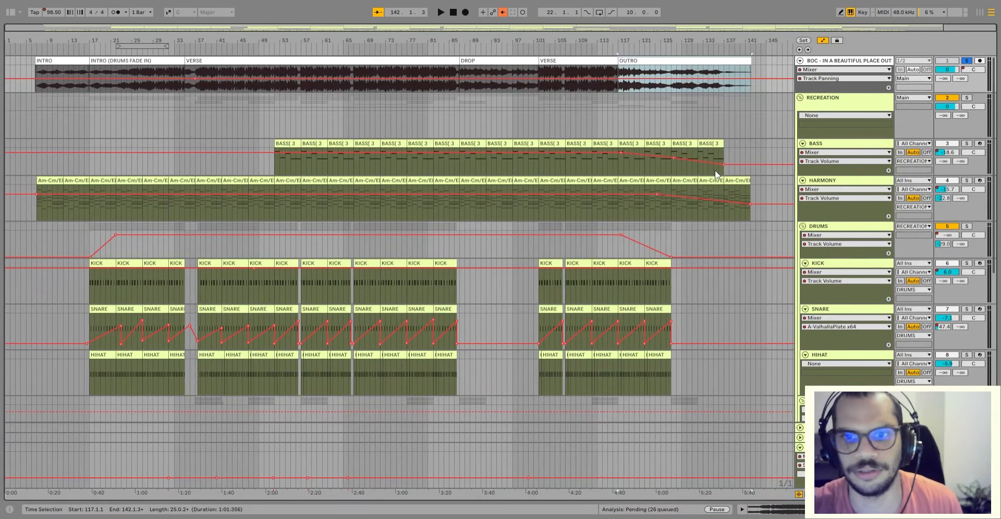
- Highlight the outro's first five-bar cycle on BASS and HARMONY, plus the Massive 3 clip on FINAL MELODY
click(638, 145)
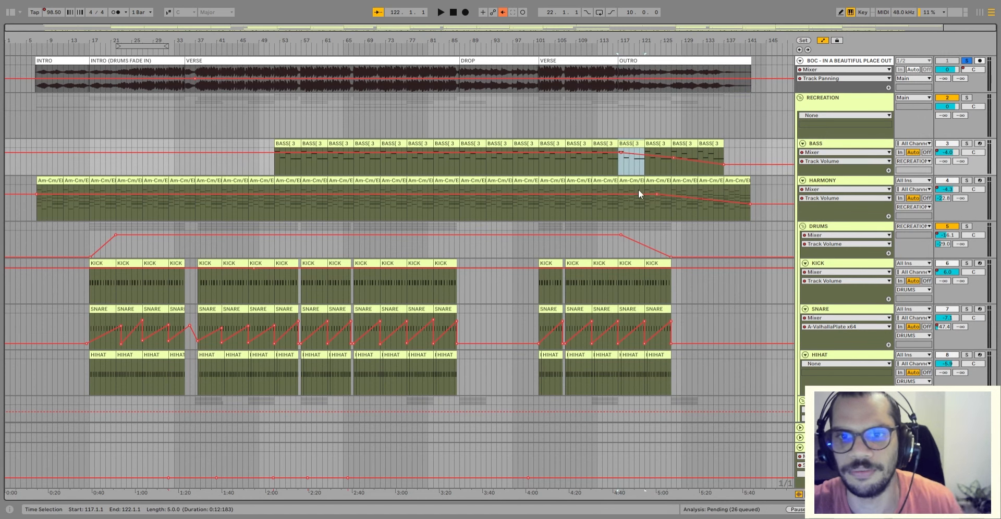
shift+click(638, 190)
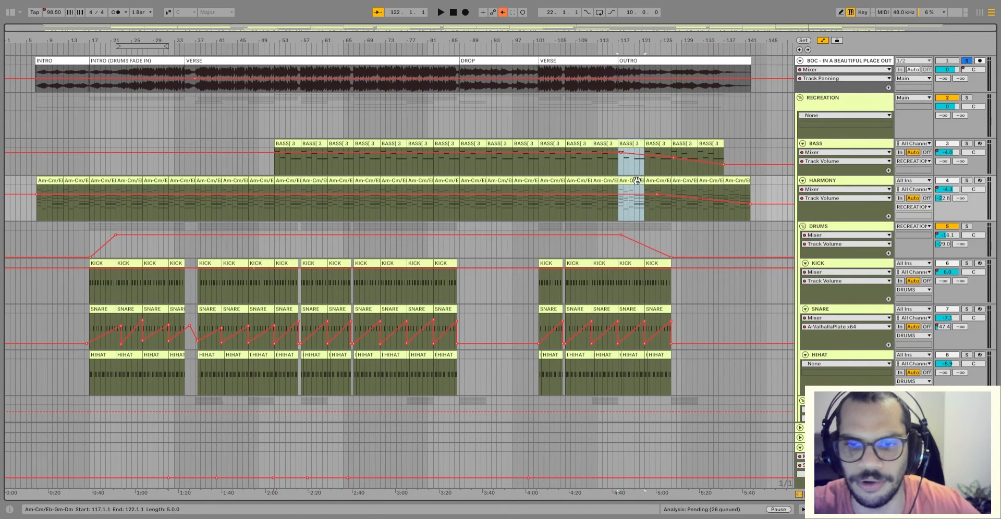
scroll(639, 193, down, 7)
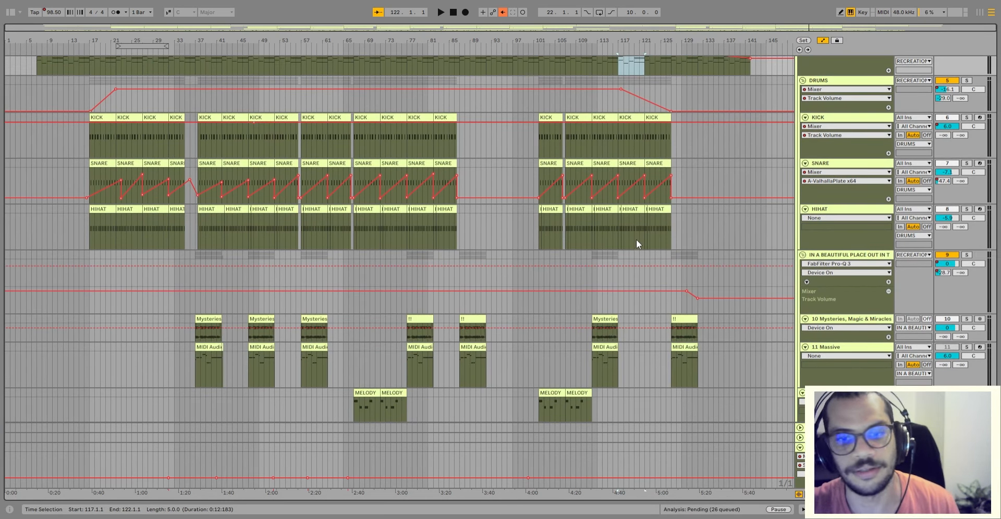
scroll(636, 240, down, 7)
click(638, 292)
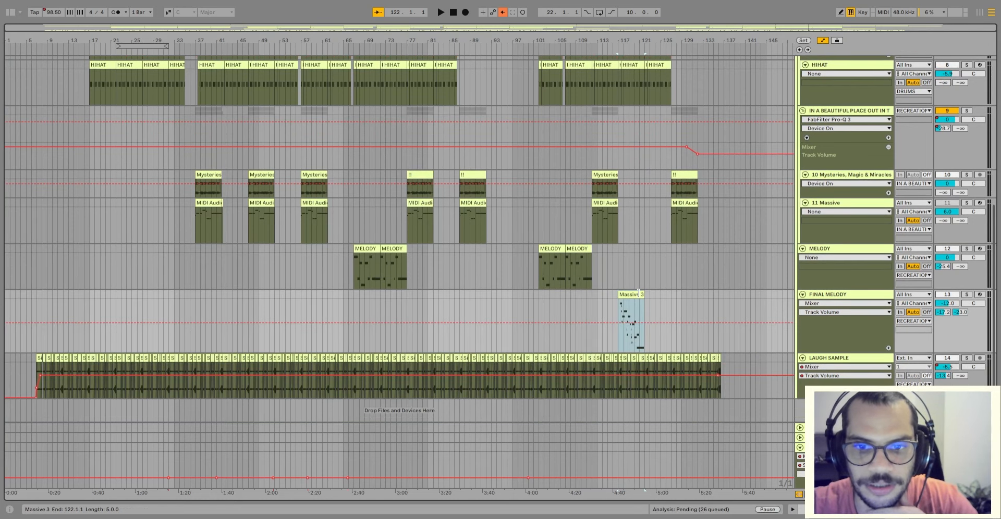
- Play from bar 115 through the Massive 3 melody and stop playback near bar 122
scroll(727, 269, up, 10)
scroll(708, 283, down, 4)
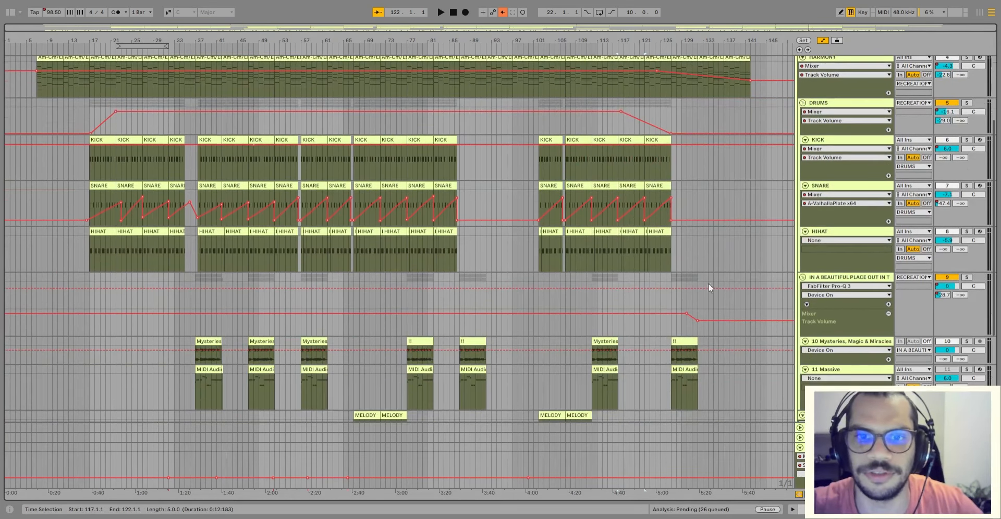
click(607, 318)
key(plus)
key(plus)
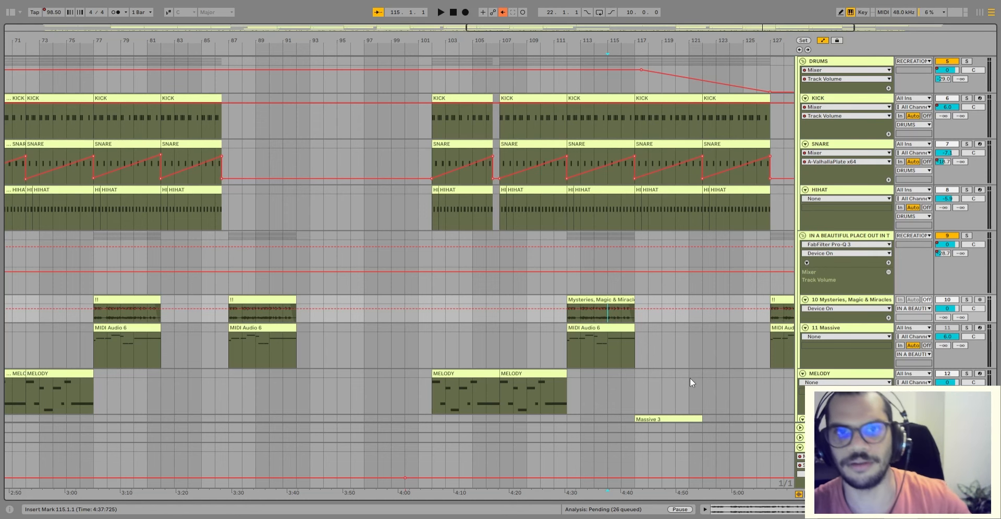
key(space)
scroll(539, 262, down, 2)
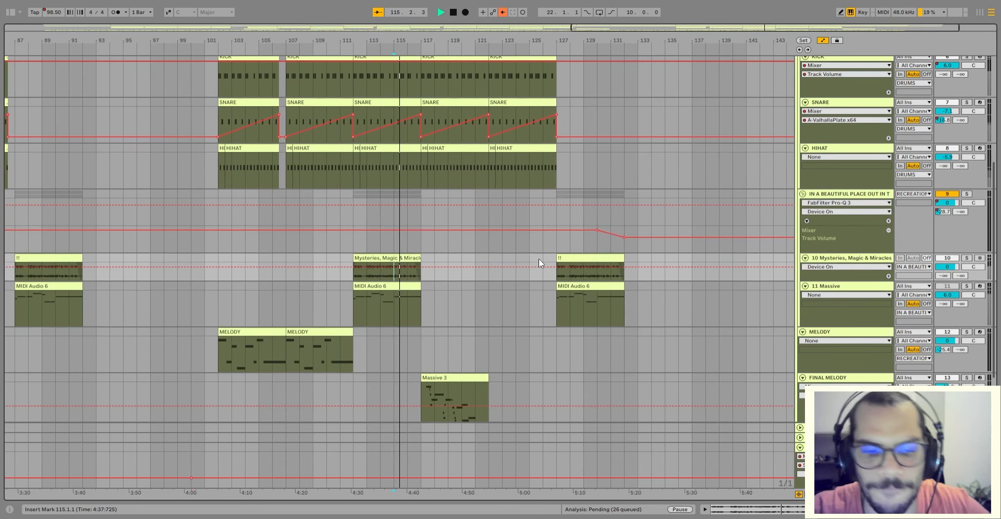
scroll(539, 263, down, 4)
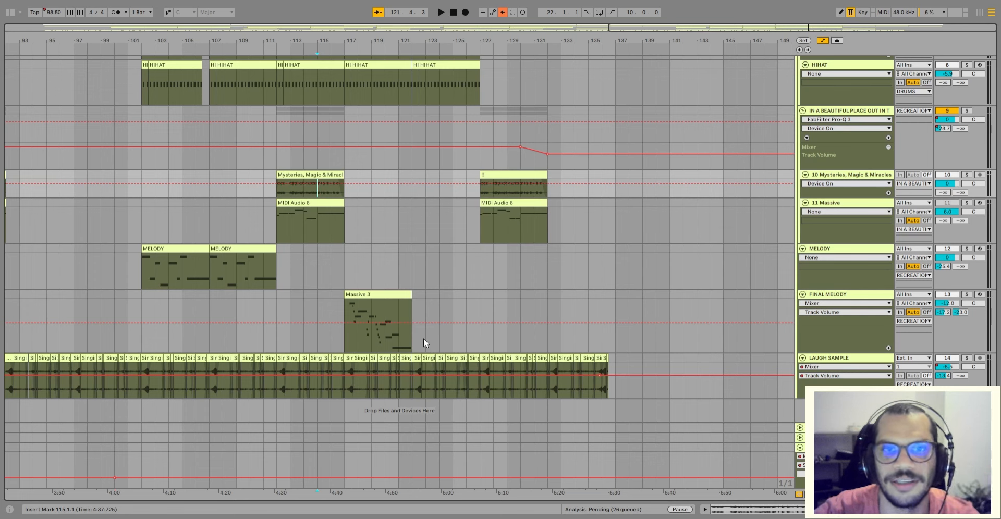
- Select the Massive 3 clip on the FINAL MELODY track and examine its note pattern from bar 117 to 122
click(351, 301)
click(347, 295)
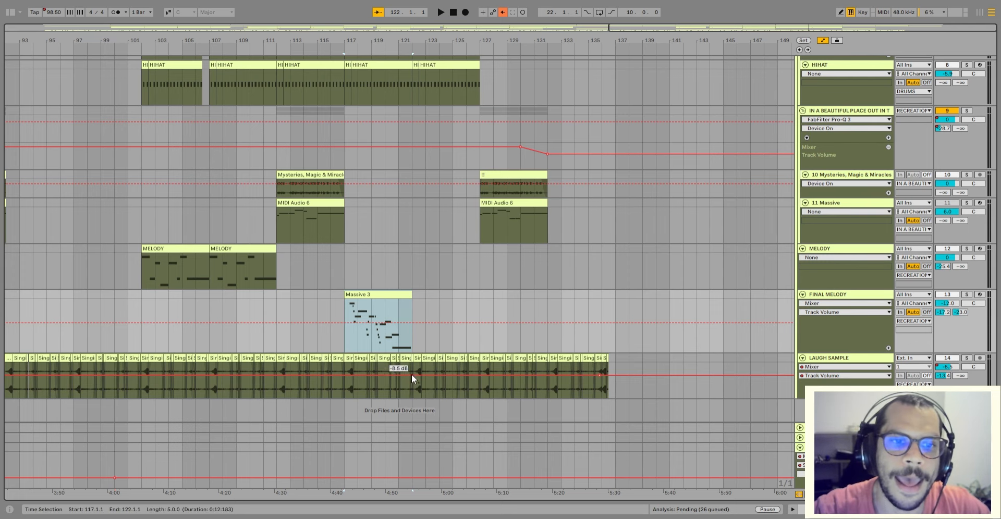
click(393, 323)
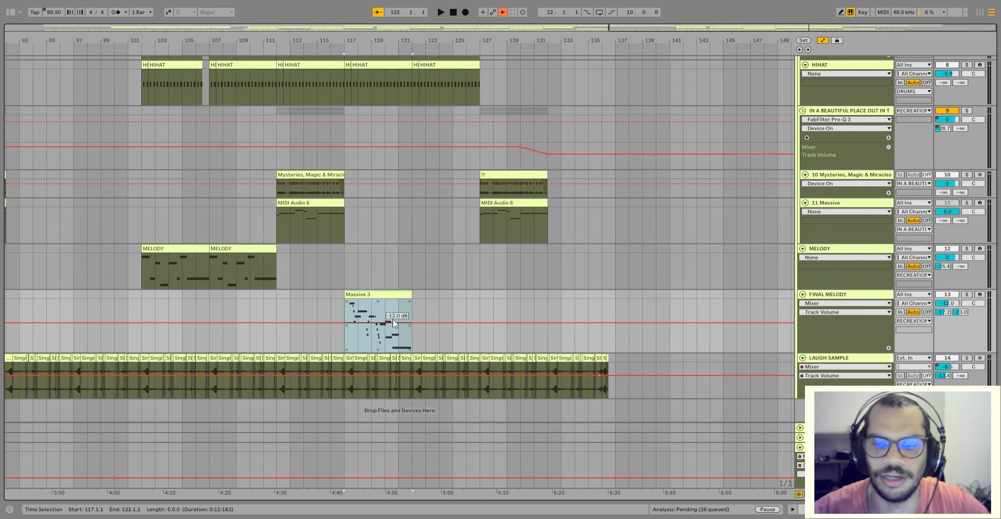
click(363, 294)
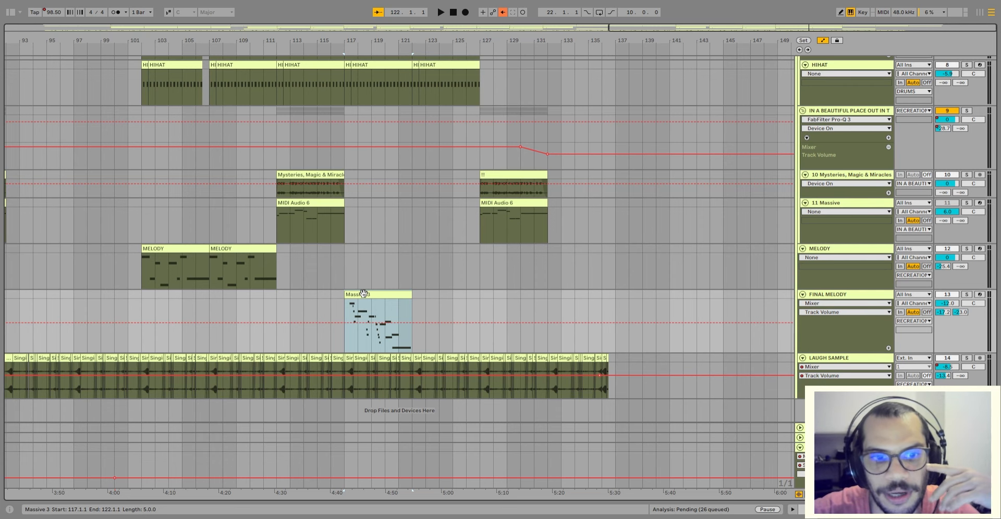
- Solo the FINAL MELODY track and play it from bar 115
click(967, 295)
scroll(365, 234, up, 3)
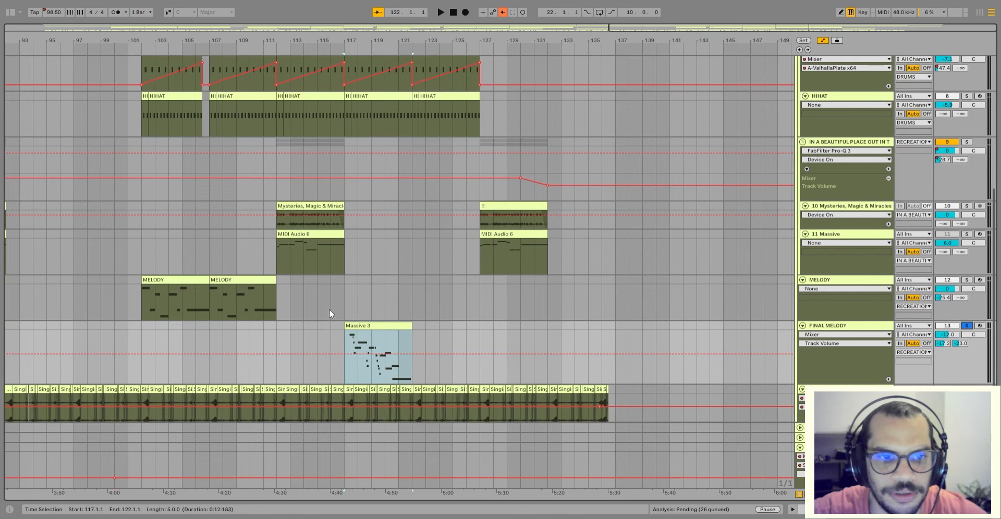
click(323, 329)
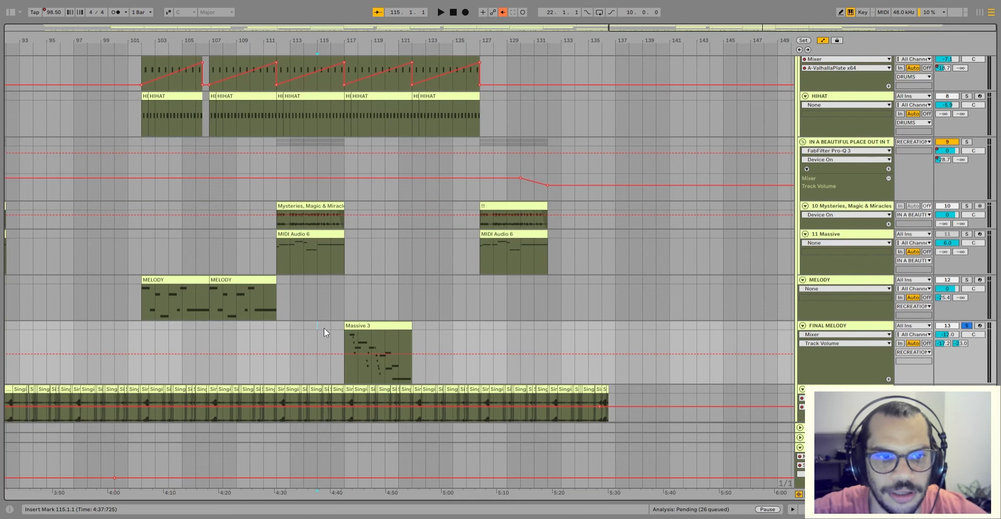
key(space)
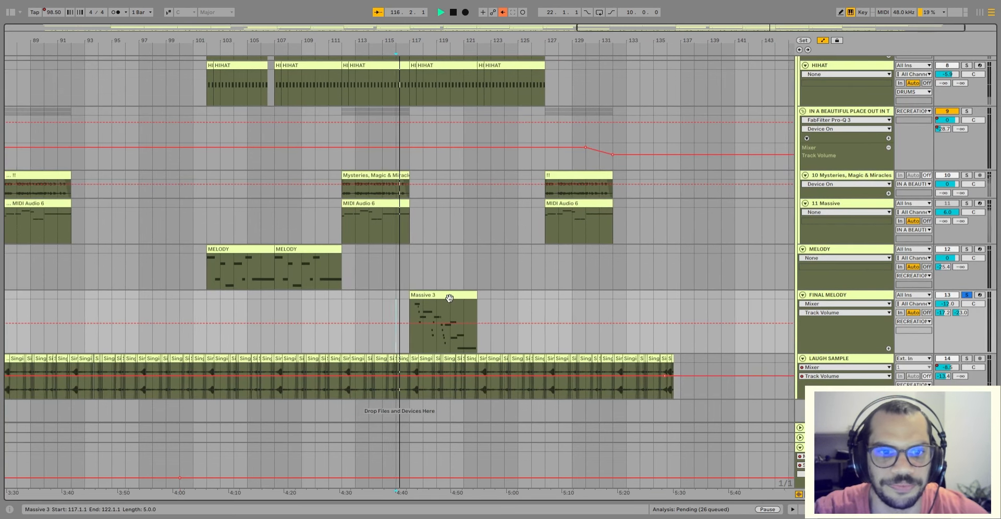
- Follow the Massive 3 clip's notes during playback, stop near bar 121 and examine the note pattern once more
double_click(448, 296)
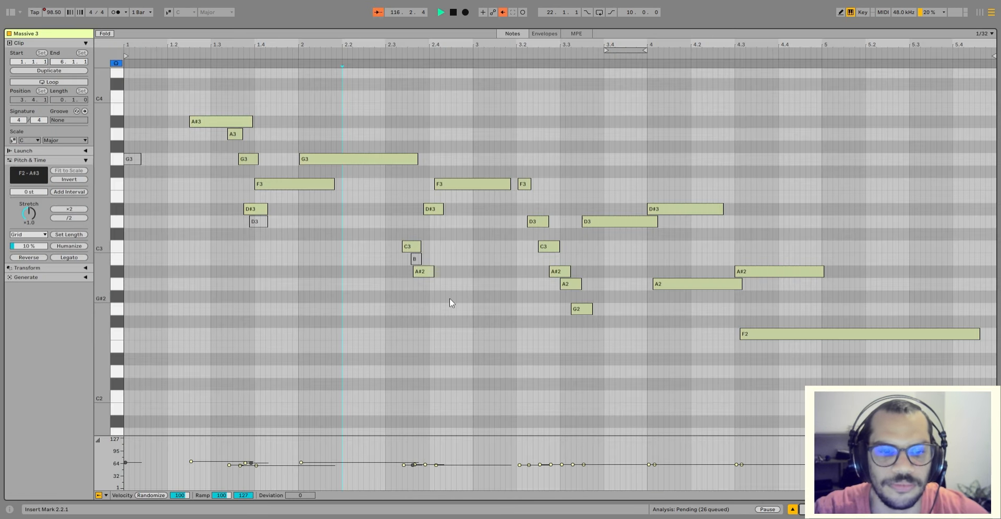
scroll(450, 298, up, 3)
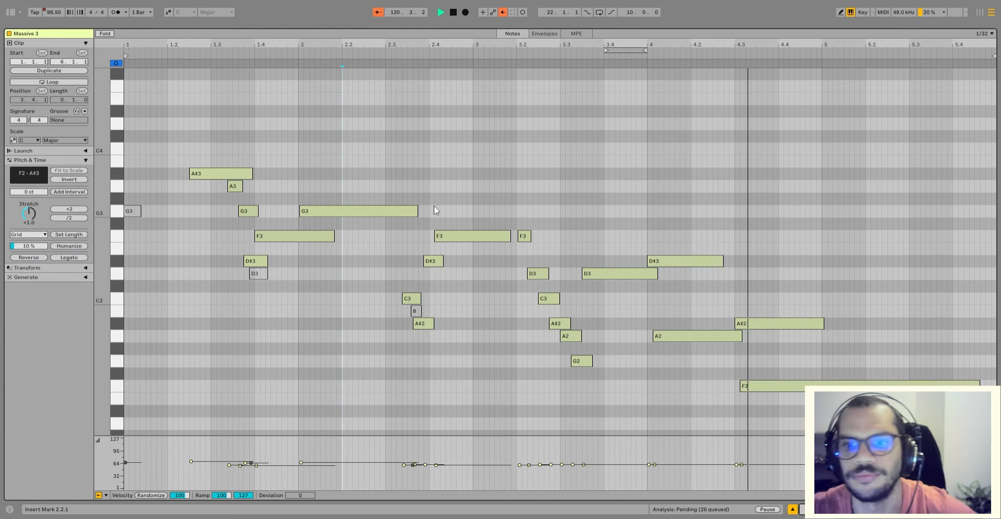
click(792, 509)
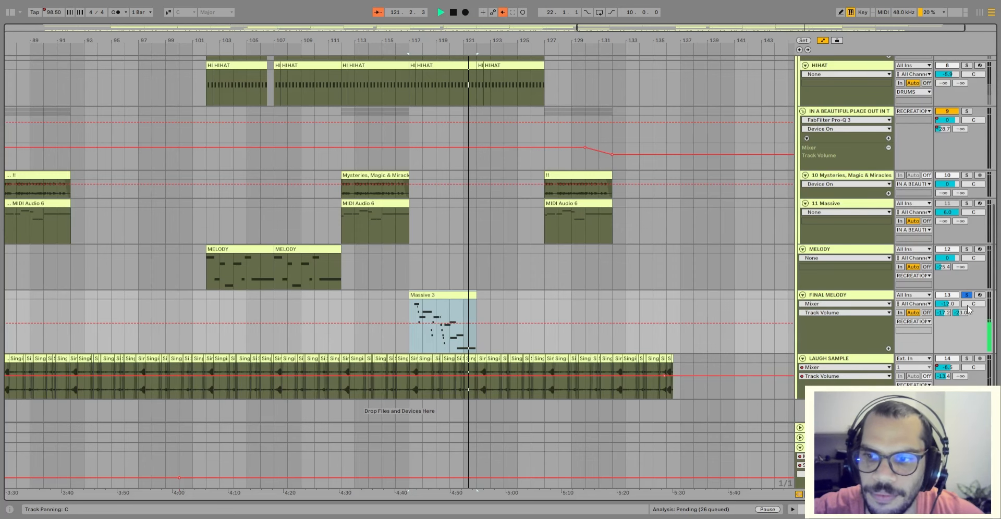
key(space)
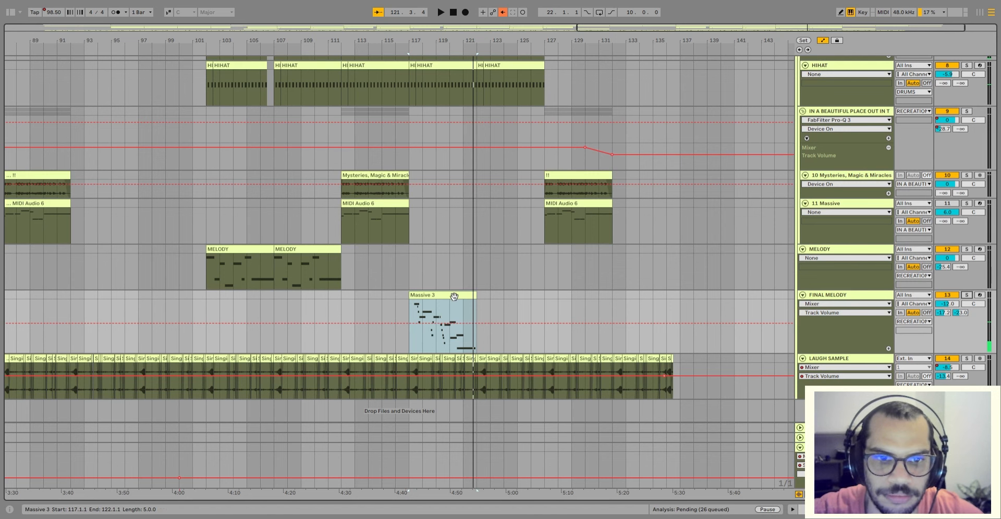
double_click(454, 296)
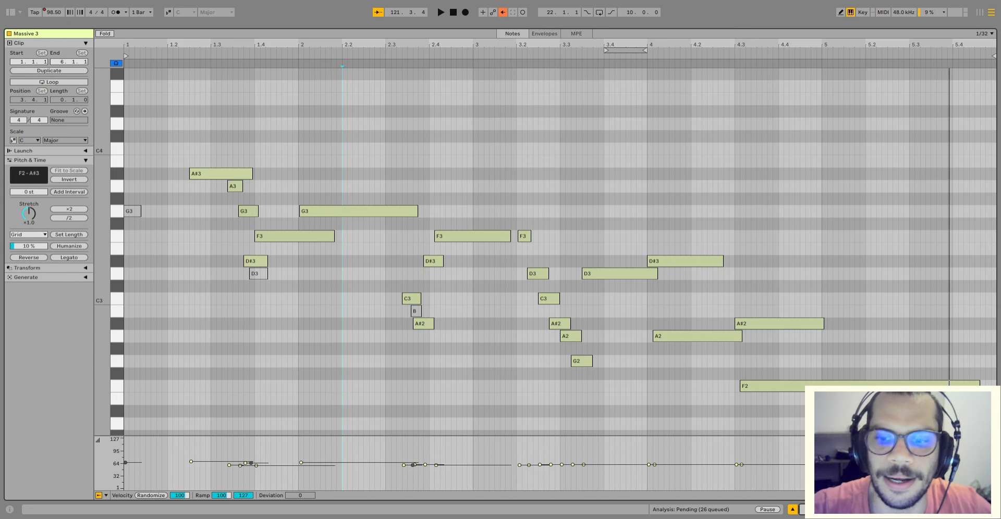
click(792, 509)
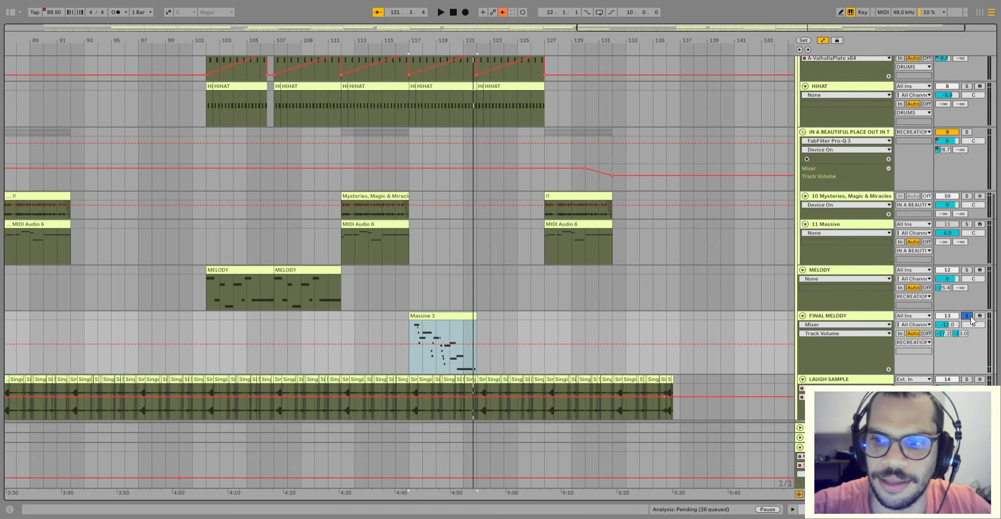
- Play the soloed RECREATION group from bar 115 to about bar 121, setting the FINAL MELODY track's volume to -12.0 dB
scroll(783, 244, up, 10)
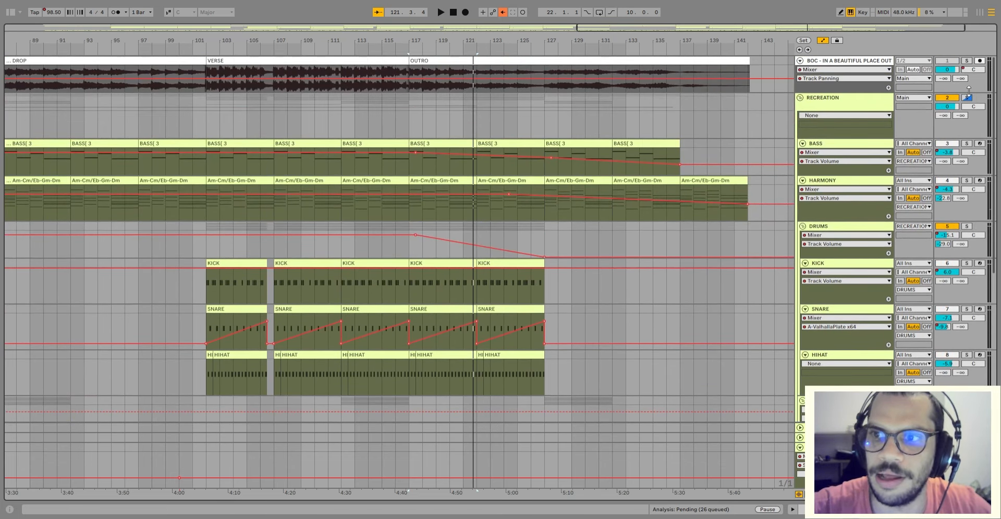
click(966, 98)
scroll(440, 188, down, 11)
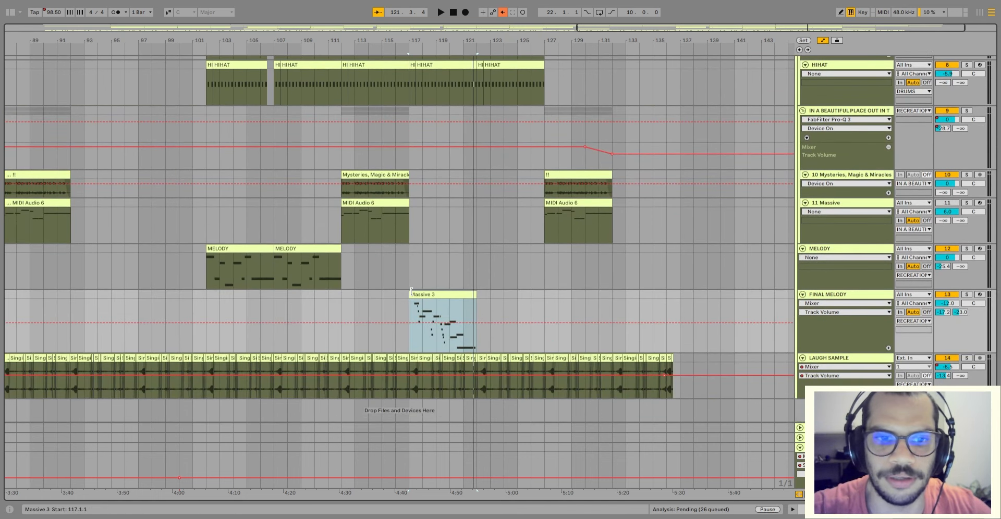
key(space)
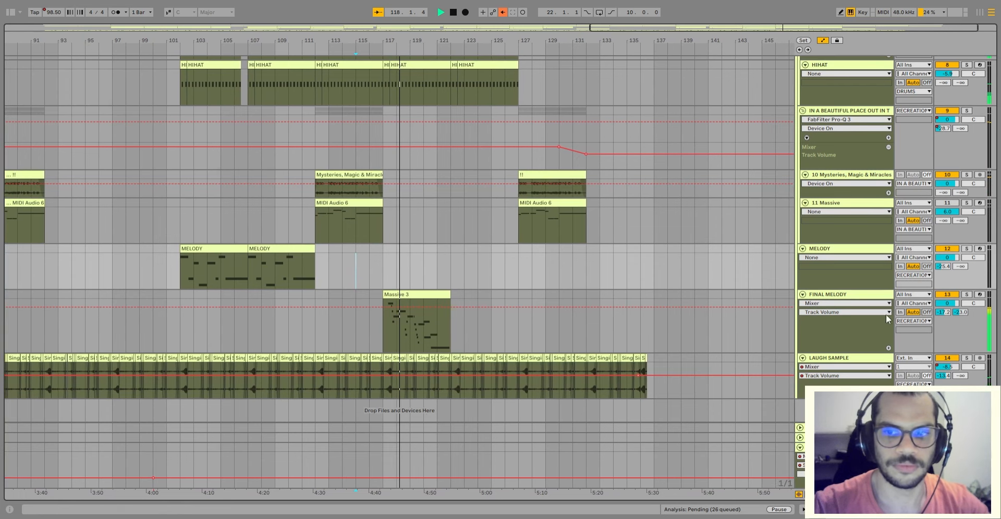
drag(946, 304, 950, 316)
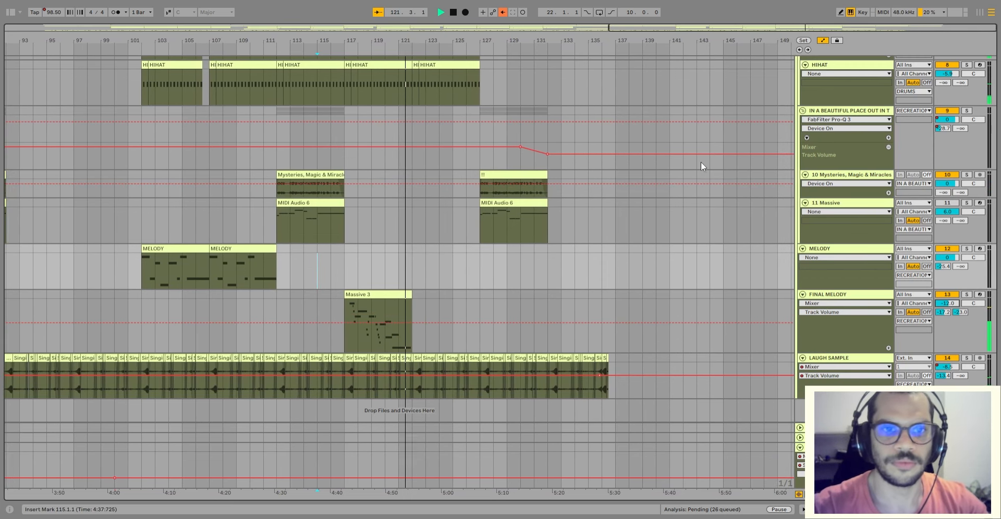
key(space)
- Solo the original song track, play it from bar 115 and compare the outro with the recreated tracks up to bar 127
scroll(828, 76, up, 8)
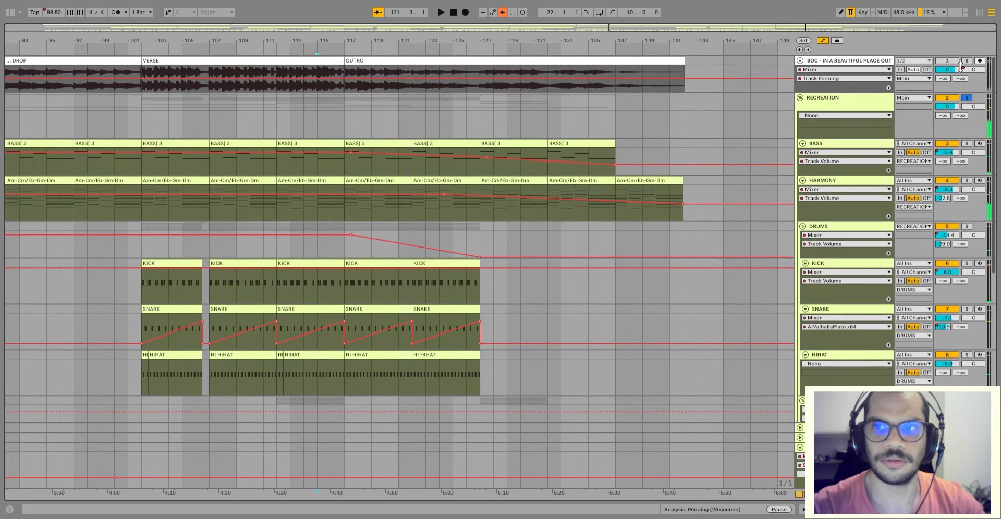
key(space)
scroll(732, 206, down, 4)
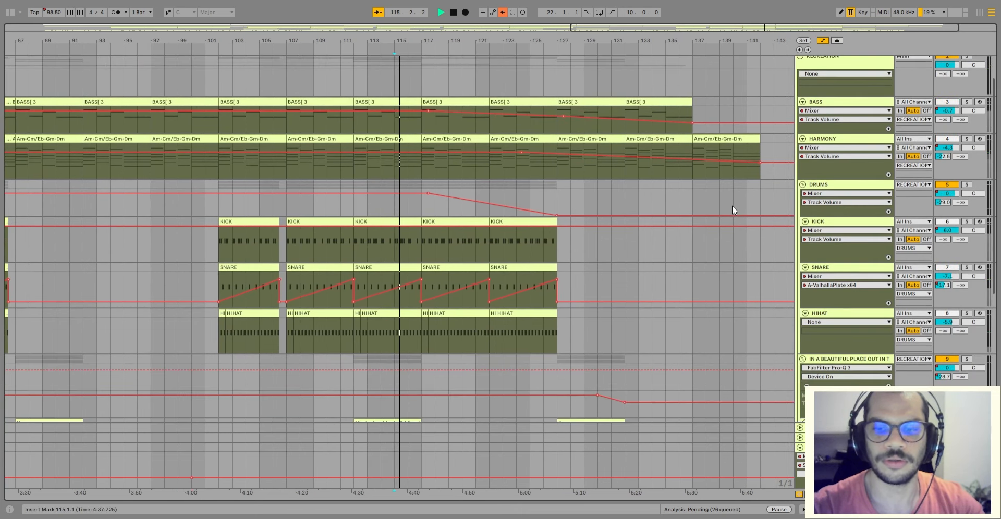
scroll(731, 207, down, 5)
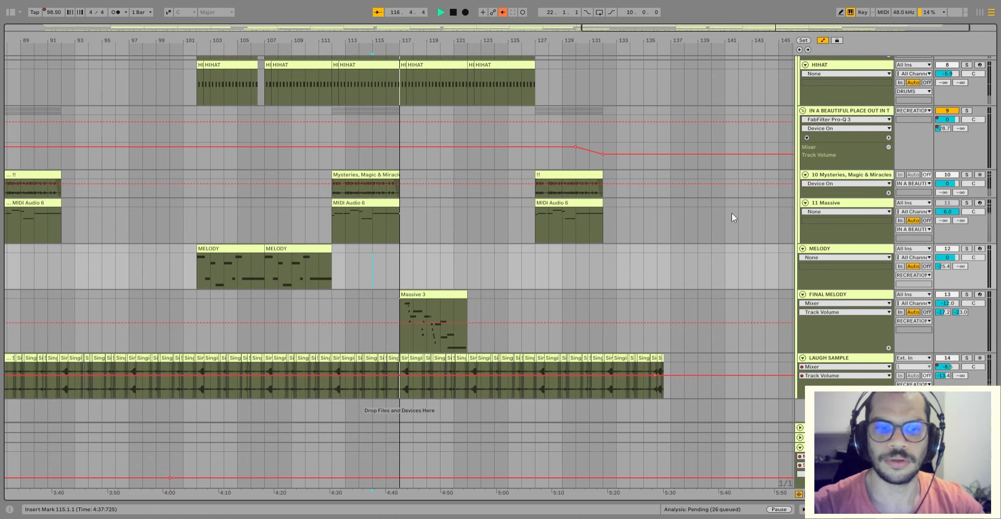
scroll(731, 214, up, 4)
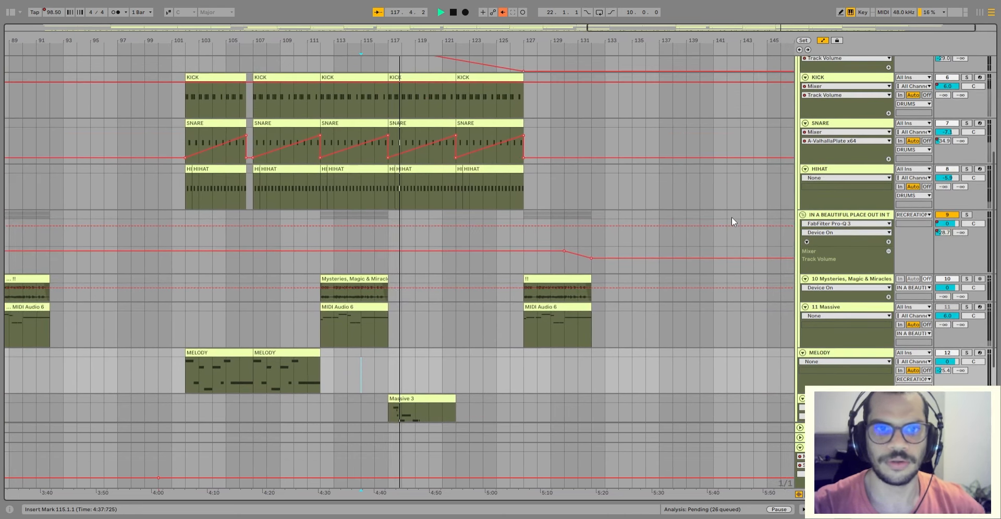
scroll(730, 218, up, 4)
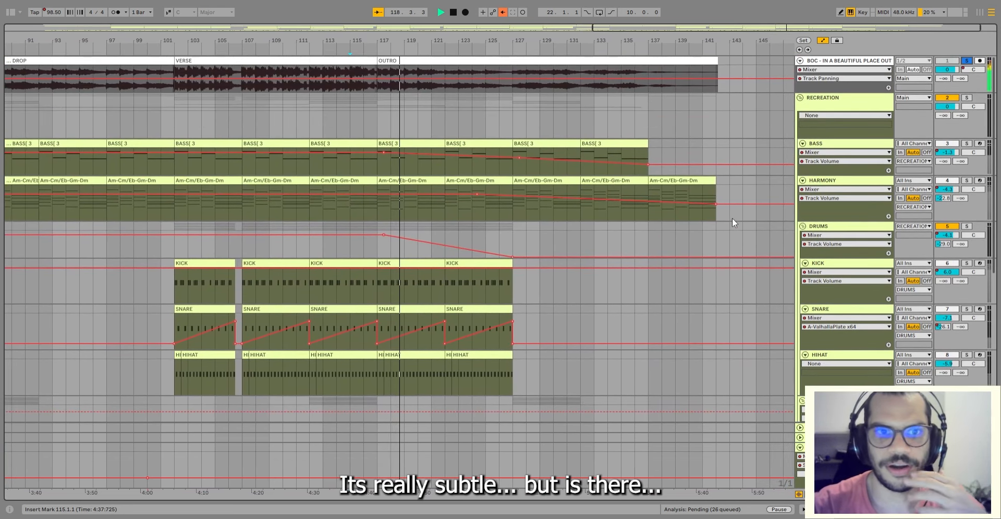
scroll(730, 218, down, 5)
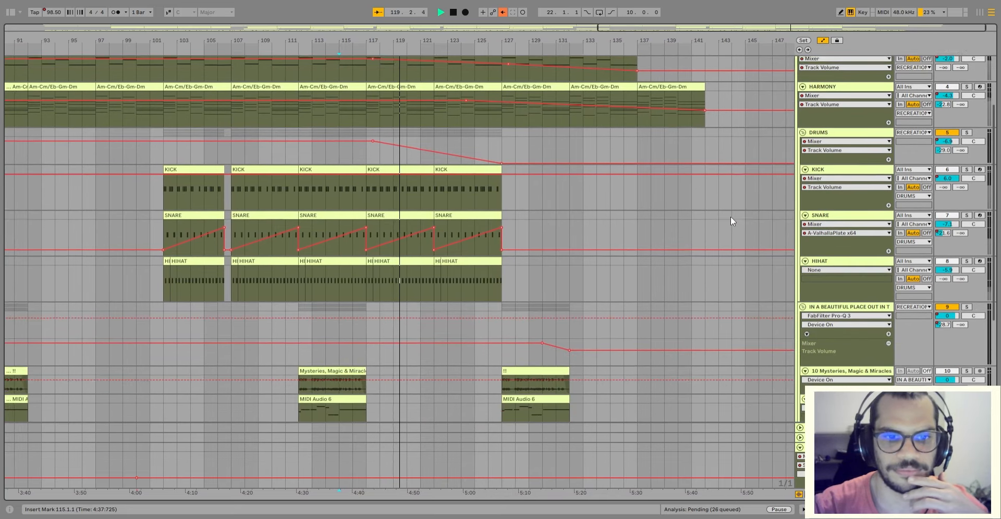
scroll(731, 213, down, 3)
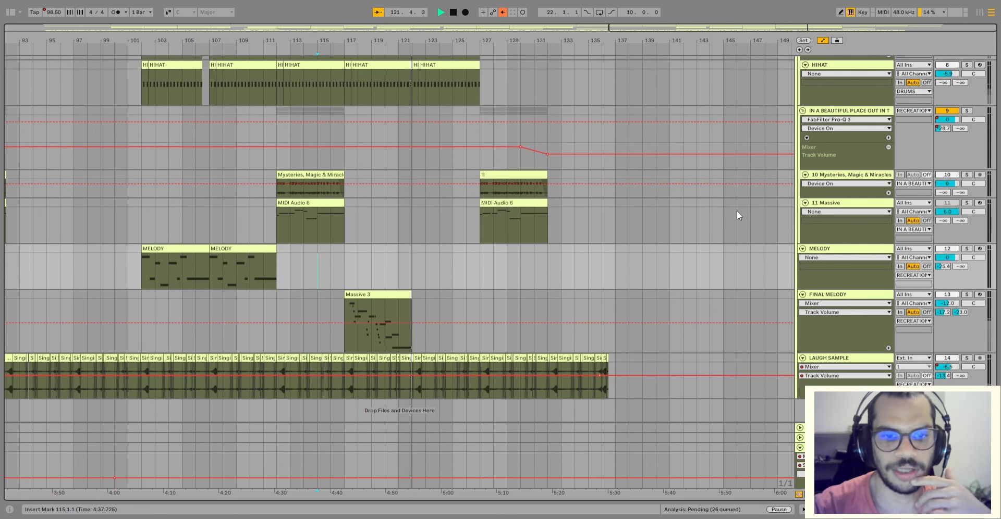
scroll(735, 211, up, 5)
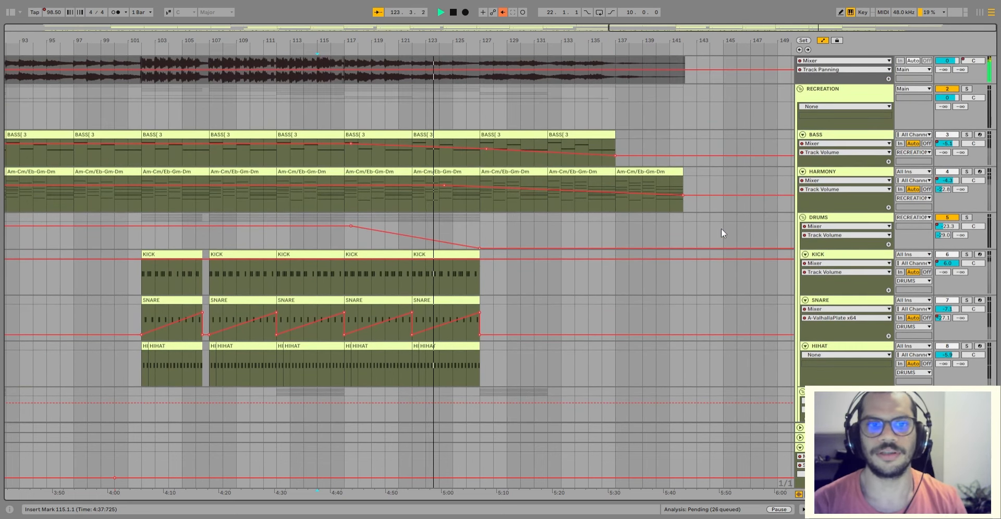
scroll(699, 230, down, 3)
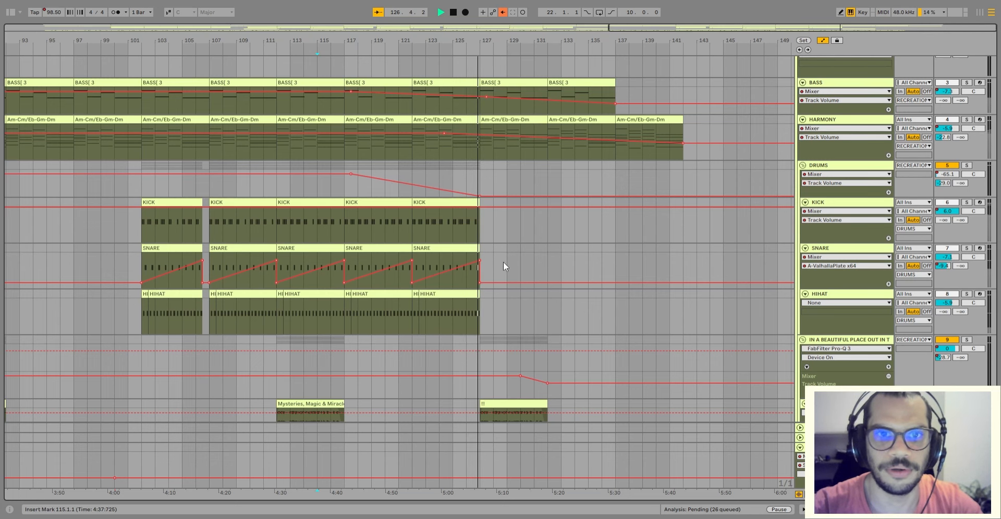
- Highlight the BASS clip from bar 127 to 132 and the matching "!!" clip on the Mysteries, Magic & Miracles track
click(509, 83)
scroll(530, 344, down, 3)
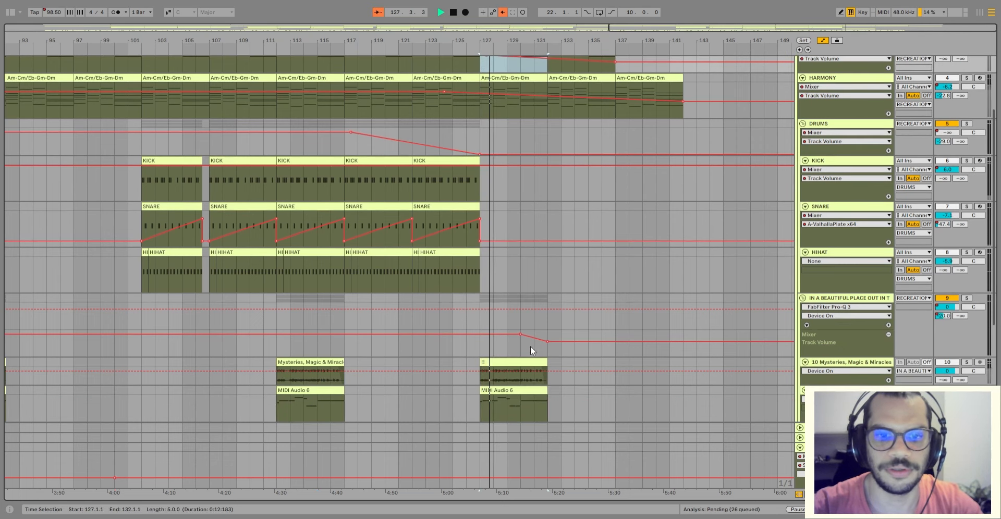
click(531, 333)
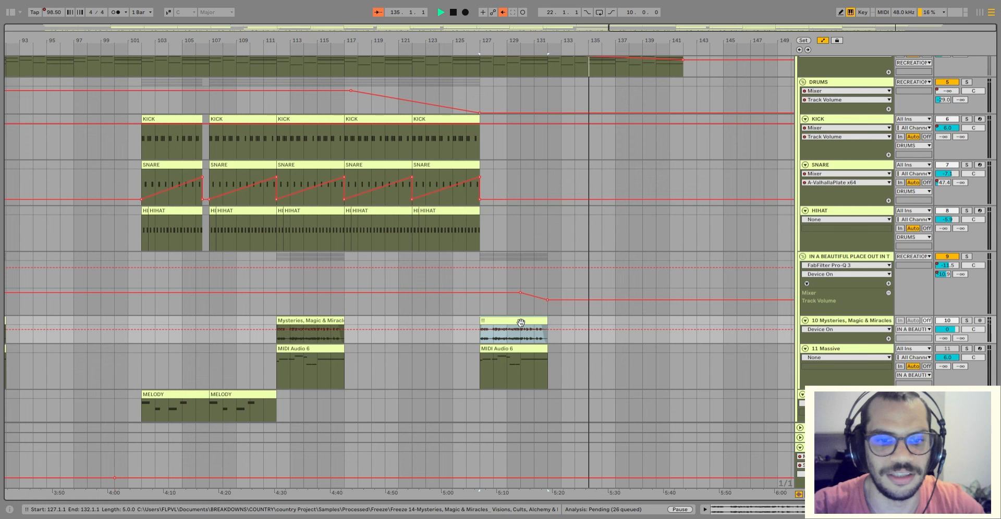
- Replay the original from bar 127 and compare its fade with the recreated tracks up to bar 132
key(space)
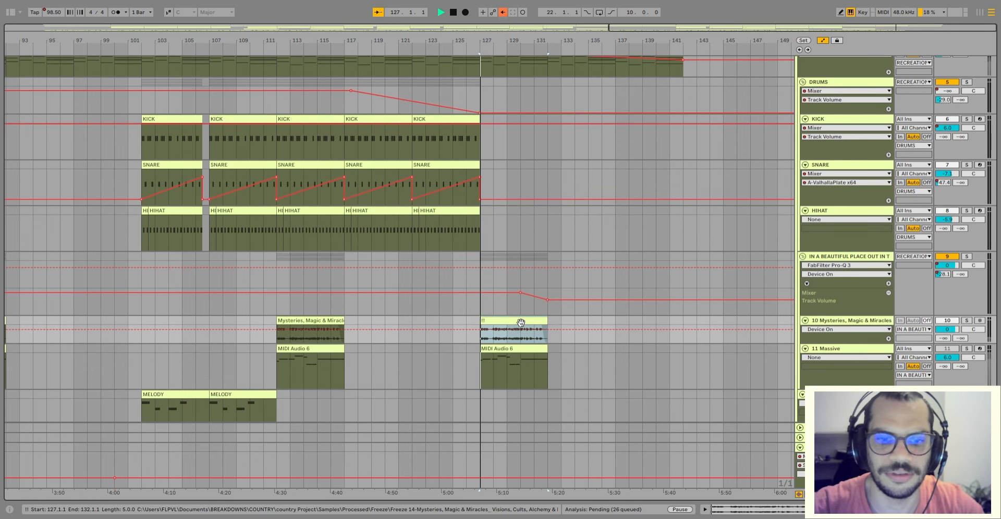
scroll(679, 337, up, 5)
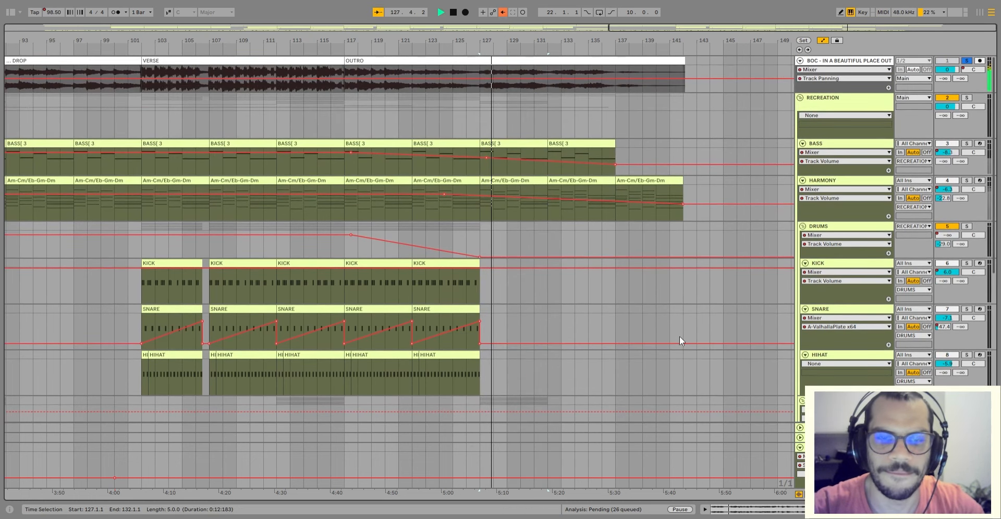
scroll(680, 336, down, 5)
scroll(680, 334, up, 5)
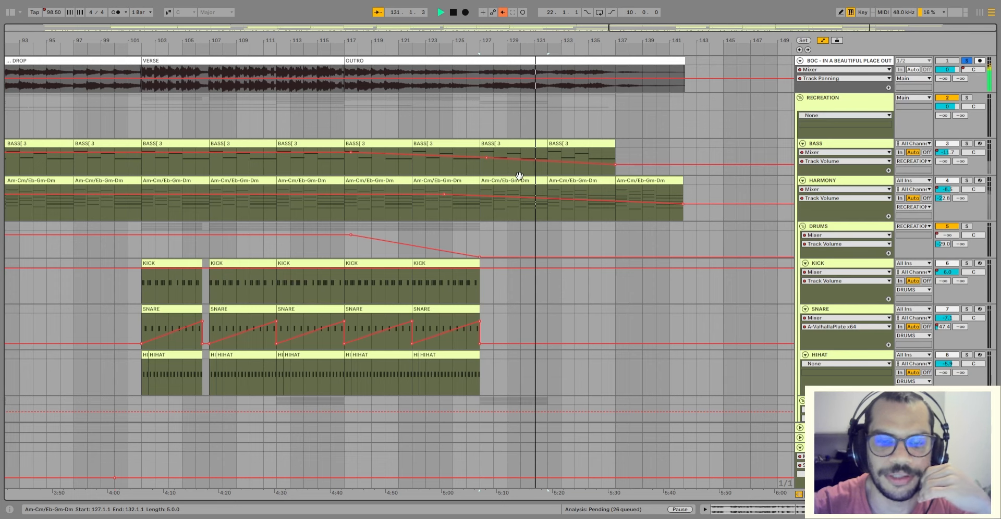
scroll(543, 178, down, 1)
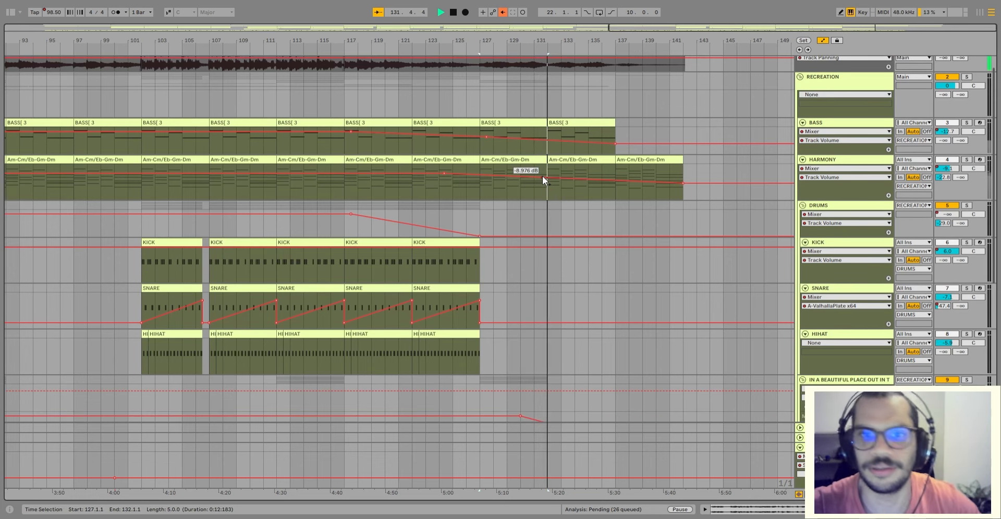
- Highlight the last BASS clip from bar 132 to 137 and check where the LAUGH SAMPLE track ends
click(580, 128)
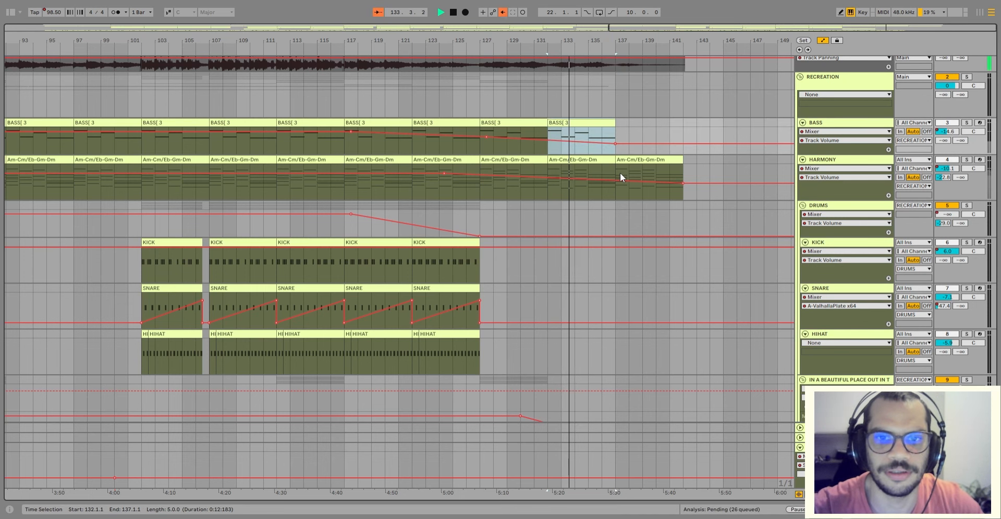
scroll(620, 173, down, 2)
scroll(621, 172, down, 8)
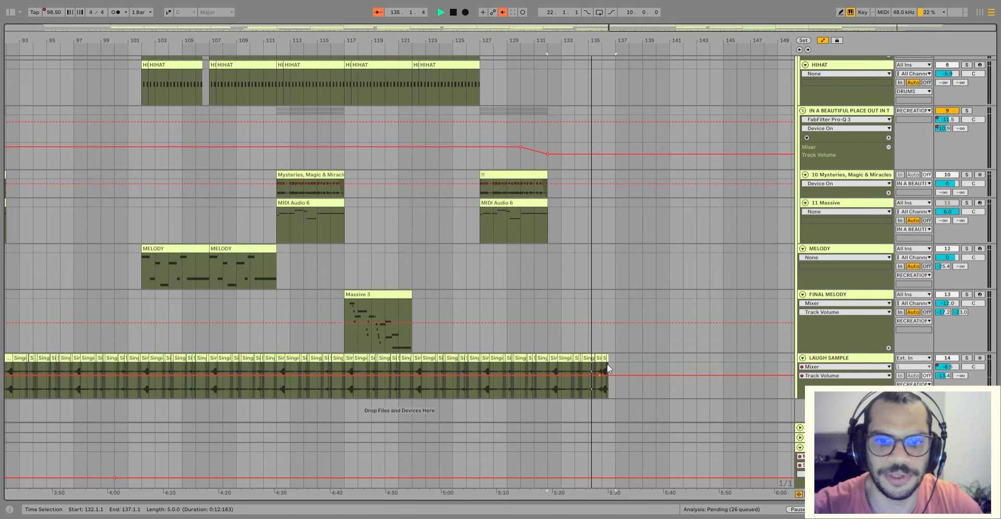
scroll(606, 364, up, 4)
scroll(608, 358, up, 5)
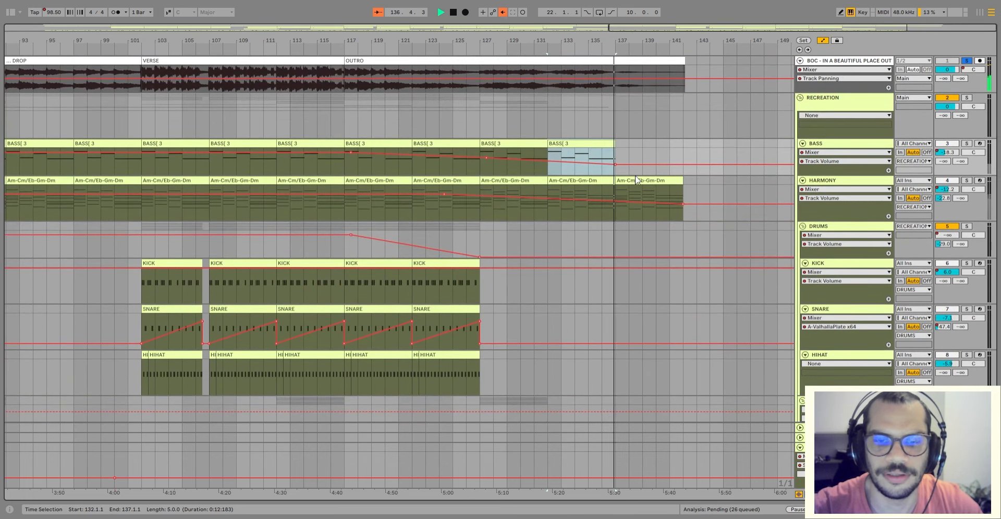
- Highlight the last HARMONY clip, from bar 137 to 142, while the original plays to its end
click(634, 181)
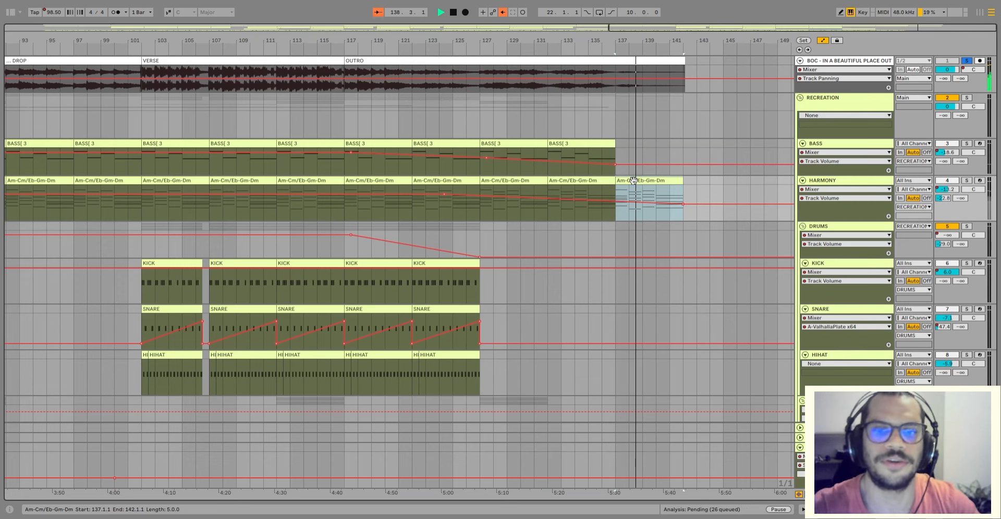
click(658, 192)
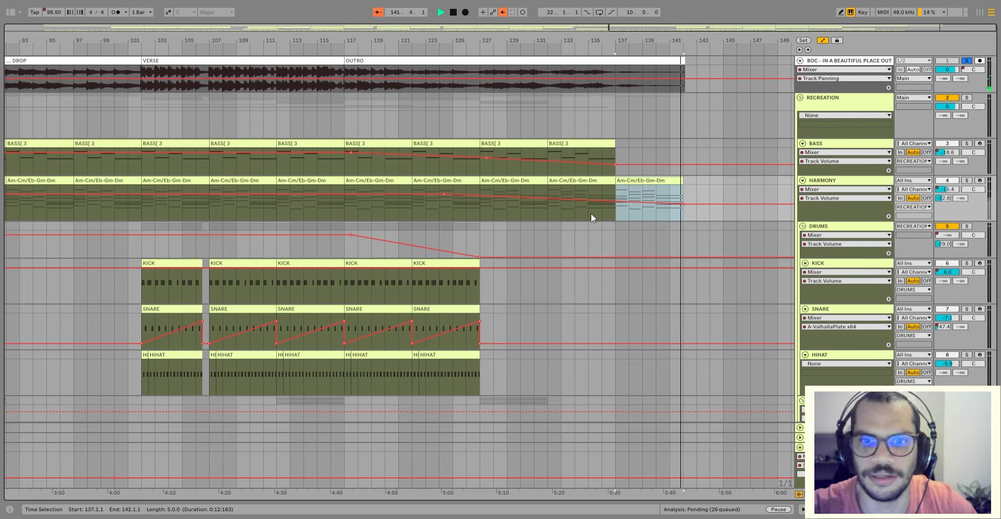
- Replay the ending from bar 134 and show the whole arrangement from intro to outro
click(574, 214)
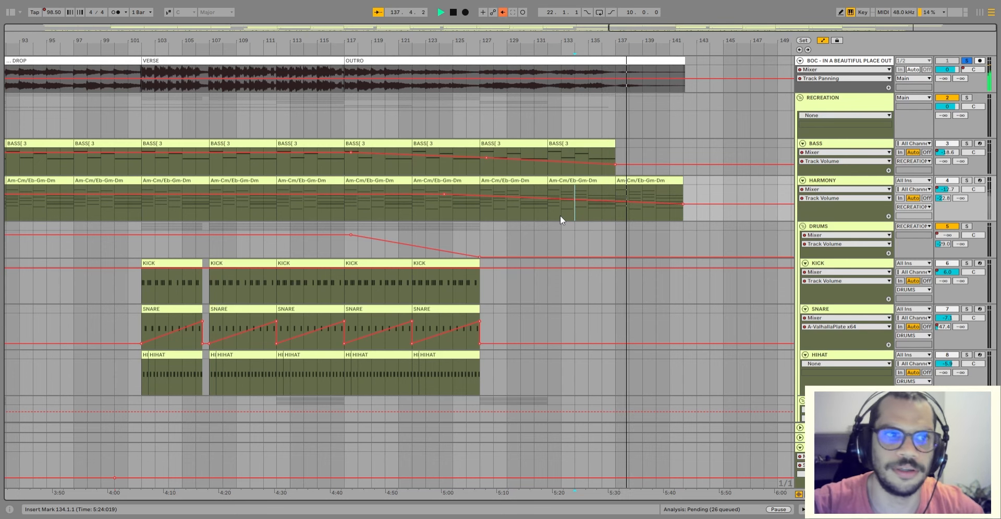
key(minus)
key(minus)
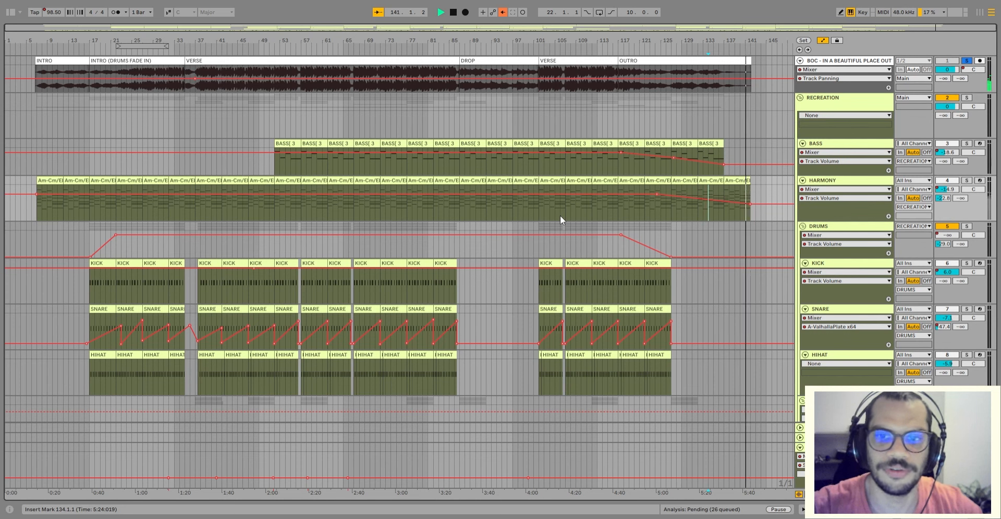
- Stop playback at the end of the original and look over every track of the arrangement, from the source audio down to LAUGH SAMPLE
key(space)
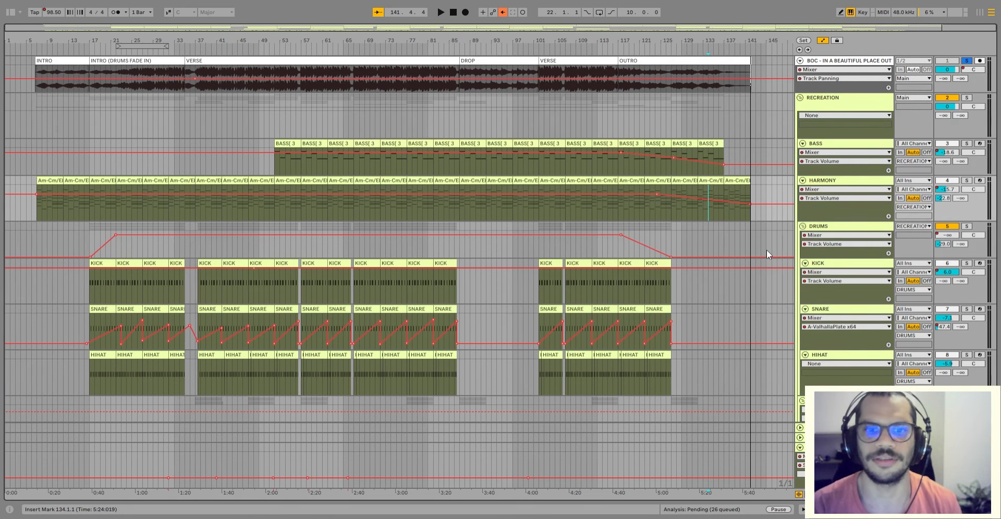
scroll(707, 303, down, 2)
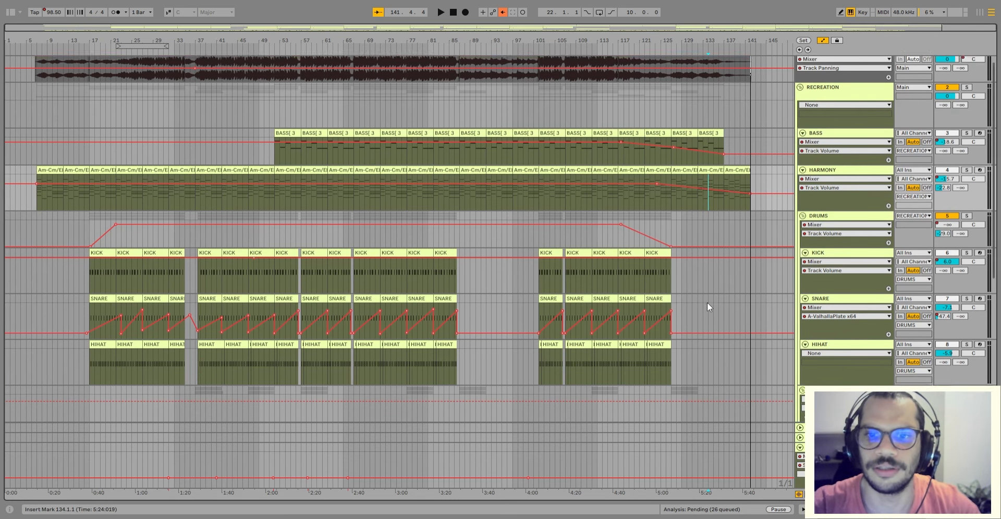
scroll(706, 302, down, 10)
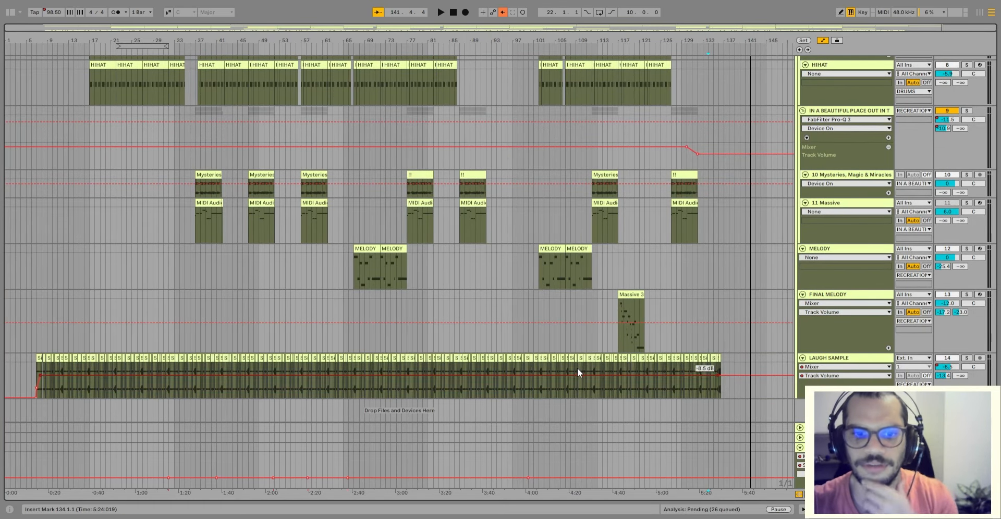
scroll(545, 361, up, 9)
scroll(546, 359, up, 2)
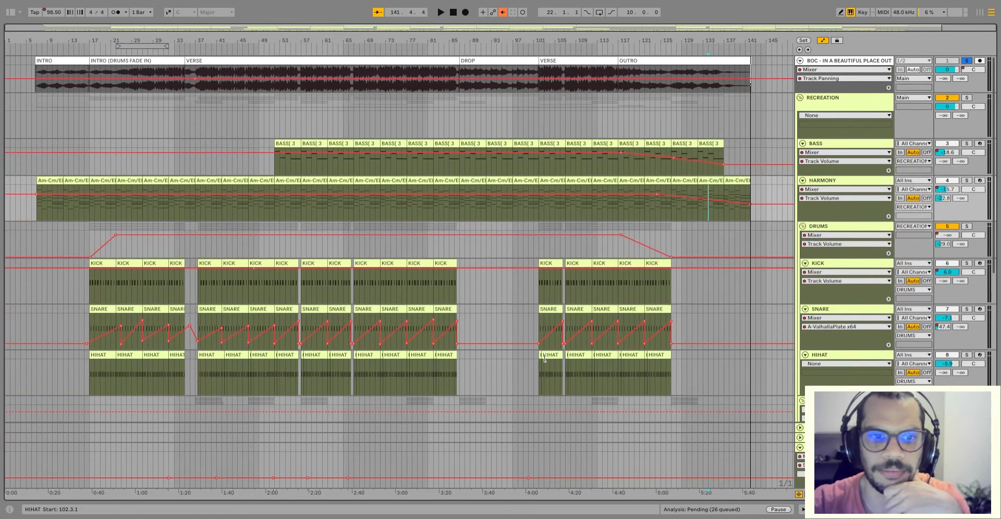
scroll(545, 359, down, 7)
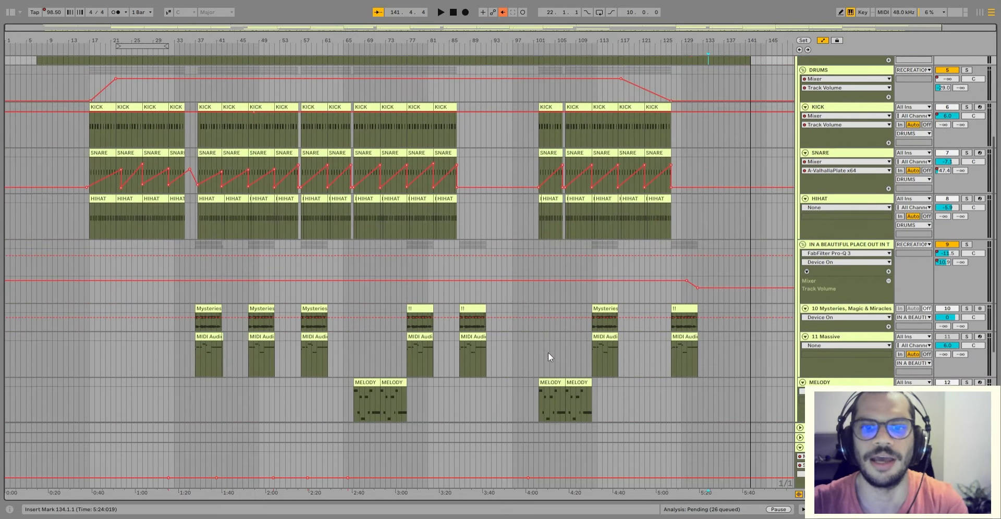
scroll(549, 354, down, 3)
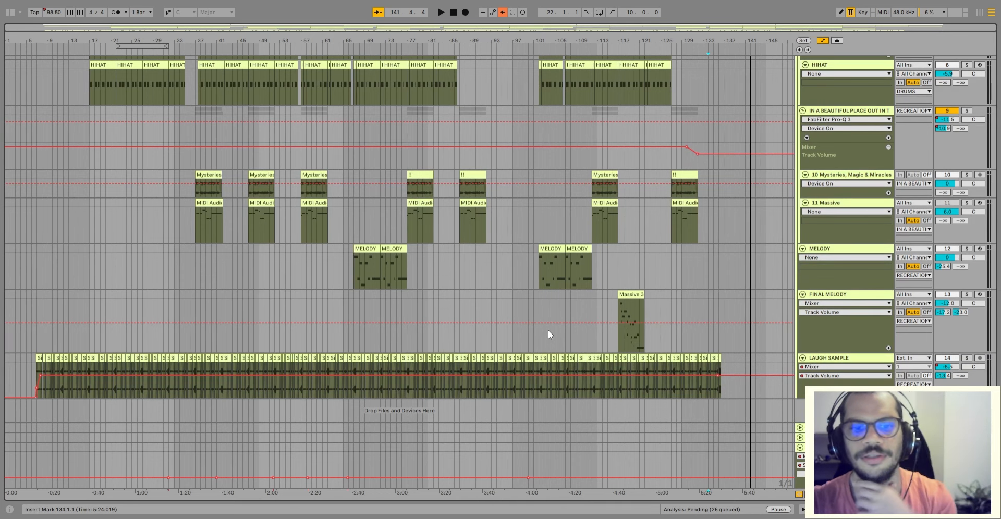
scroll(550, 339, up, 8)
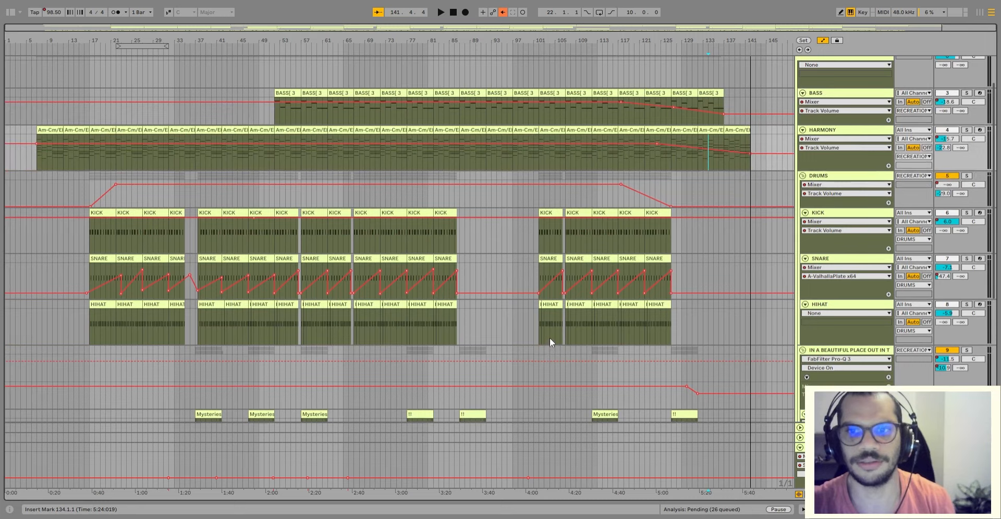
scroll(550, 338, up, 2)
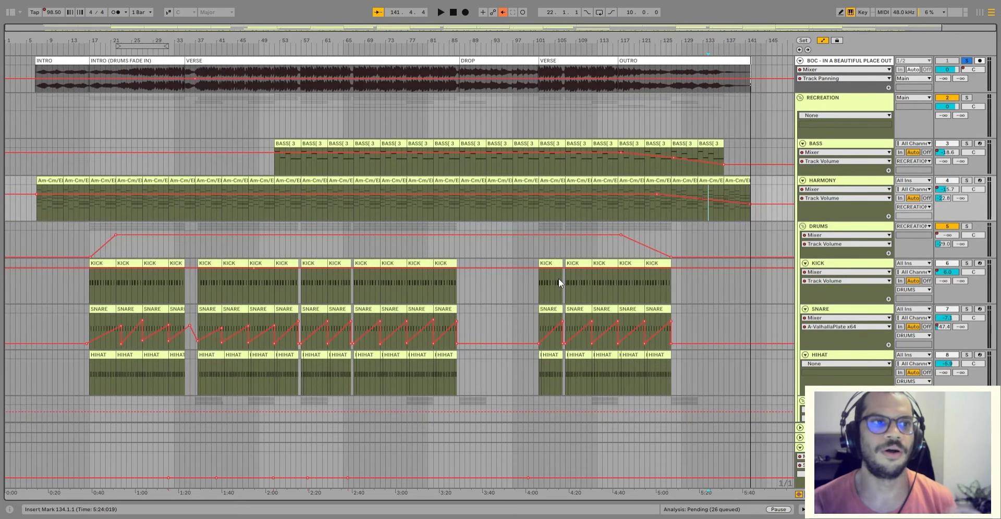
scroll(428, 227, down, 6)
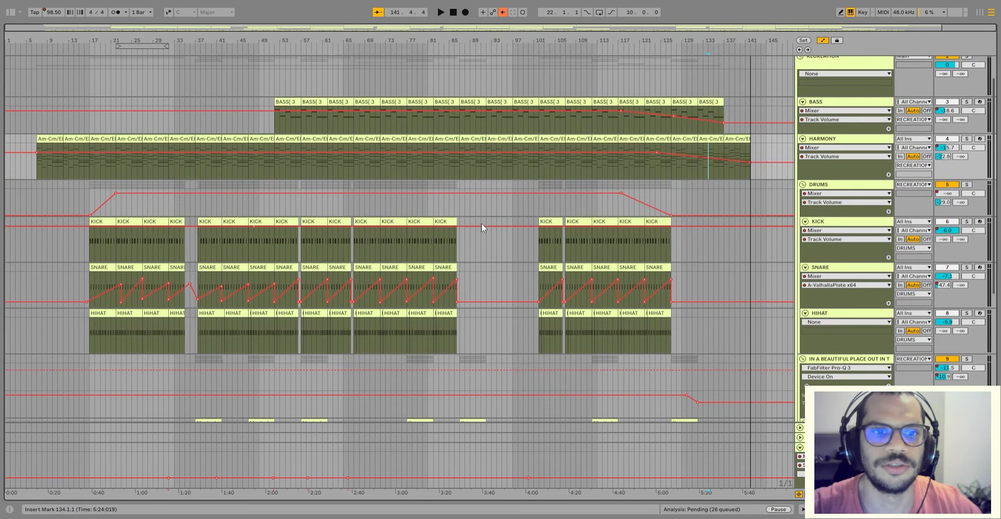
scroll(496, 208, down, 4)
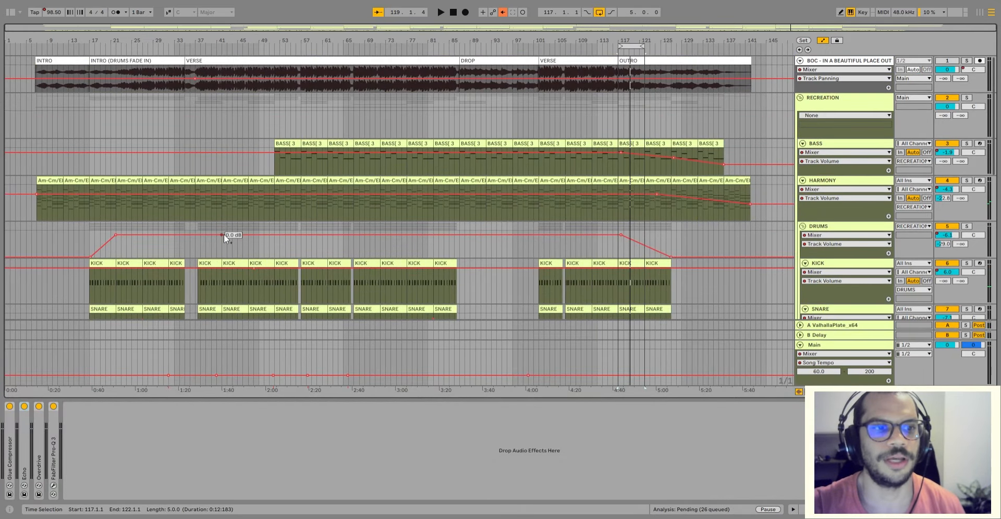
- Check the recreated tracks from HARMONY and DRUMS through FINAL MELODY and LAUGH SAMPLE, with the recreation group unmuted
scroll(739, 252, down, 4)
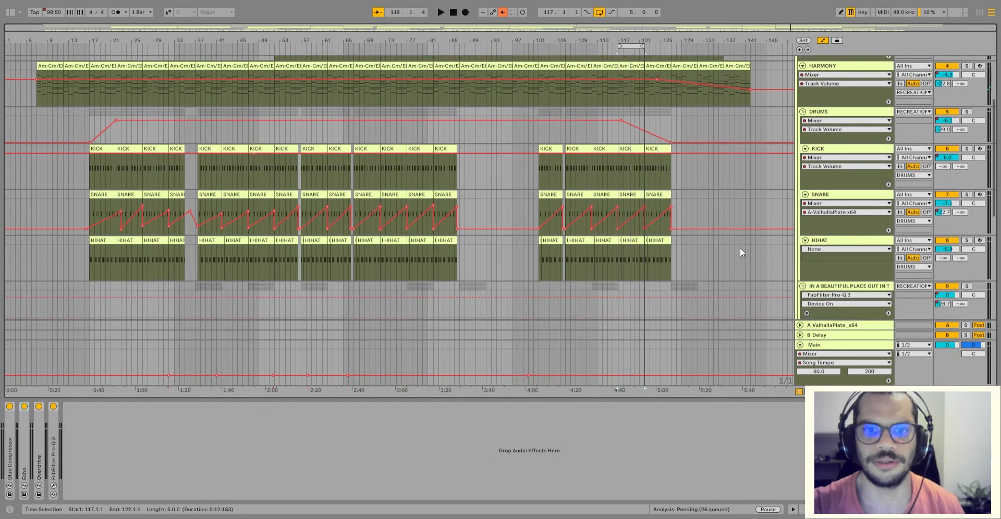
scroll(740, 248, down, 10)
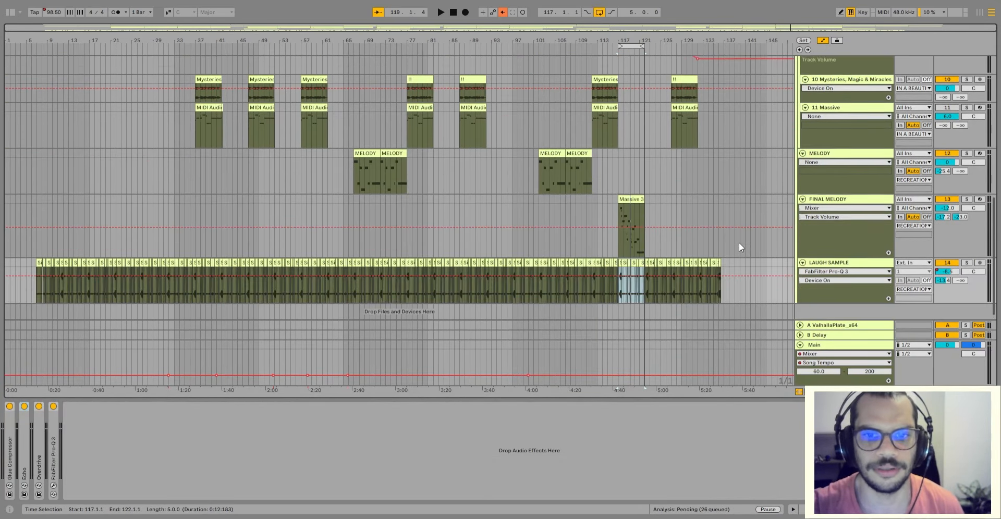
scroll(782, 259, up, 4)
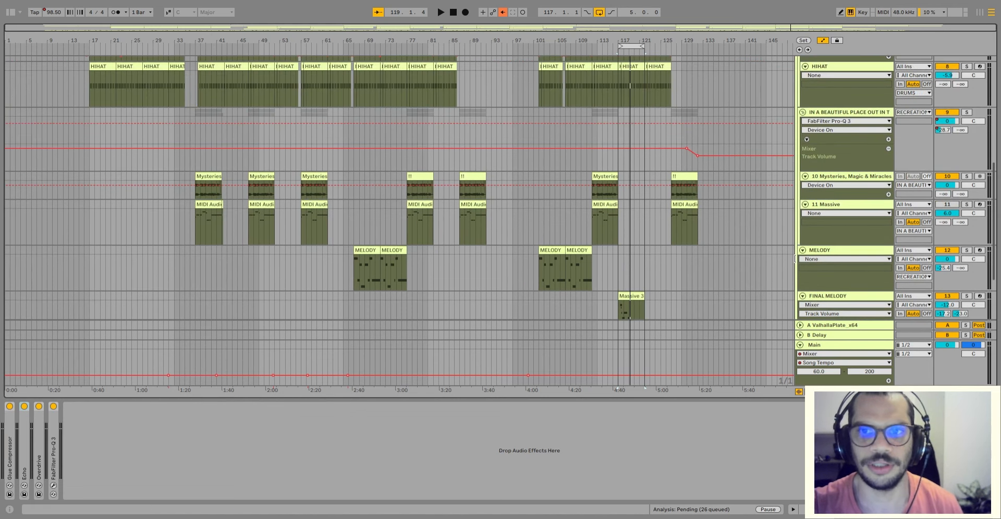
scroll(794, 259, up, 10)
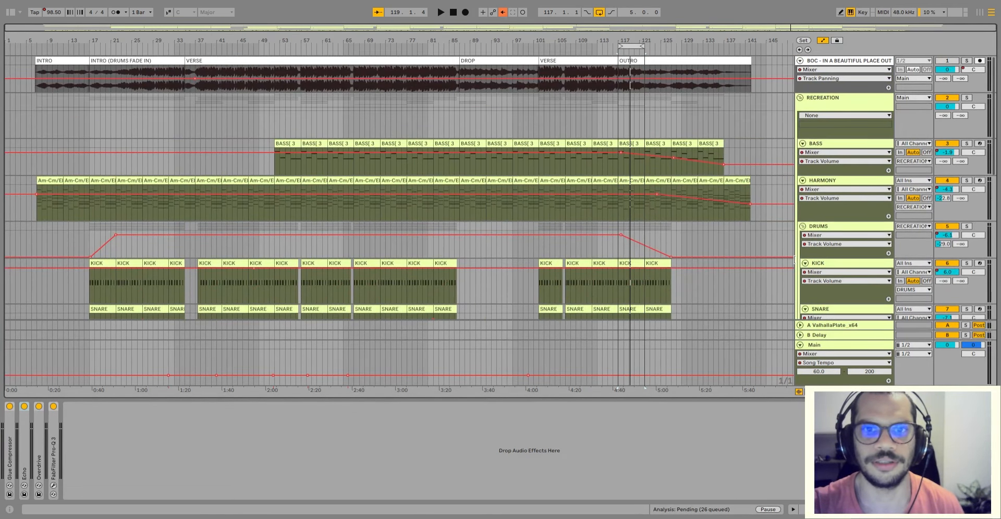
scroll(17, 180, down, 10)
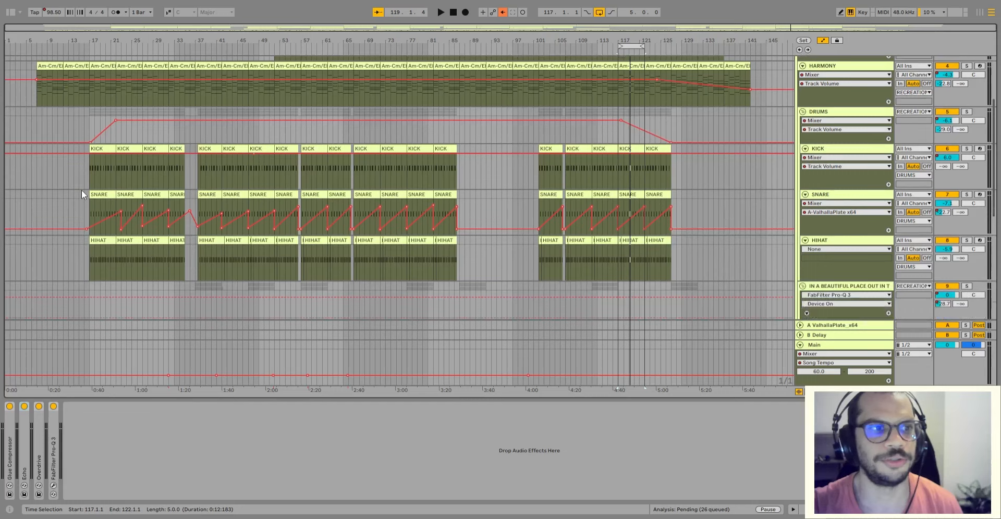
- Play the recreation's intro from bar 7 at closer zoom and highlight the LAUGH SAMPLE clips from bar 12 to 17
scroll(82, 191, up, 8)
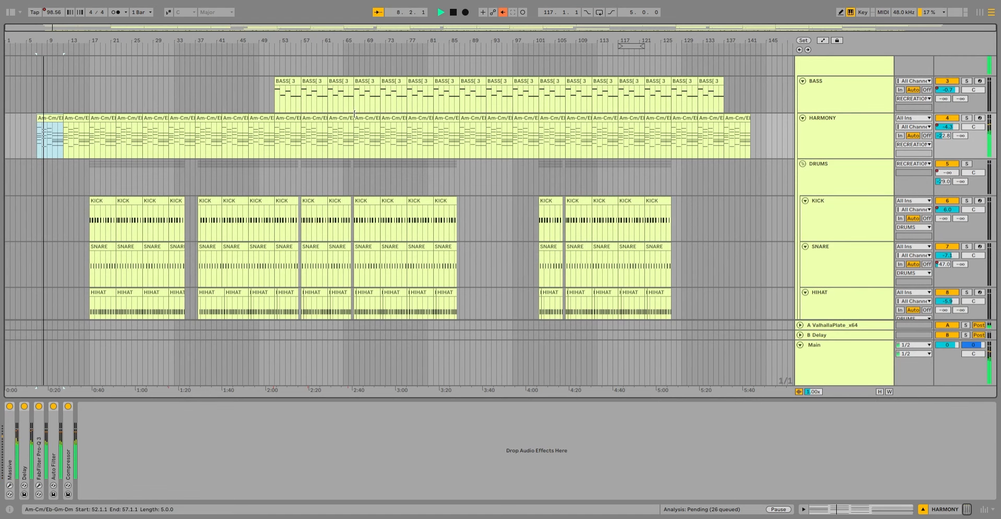
key(plus)
key(plus)
key(plus)
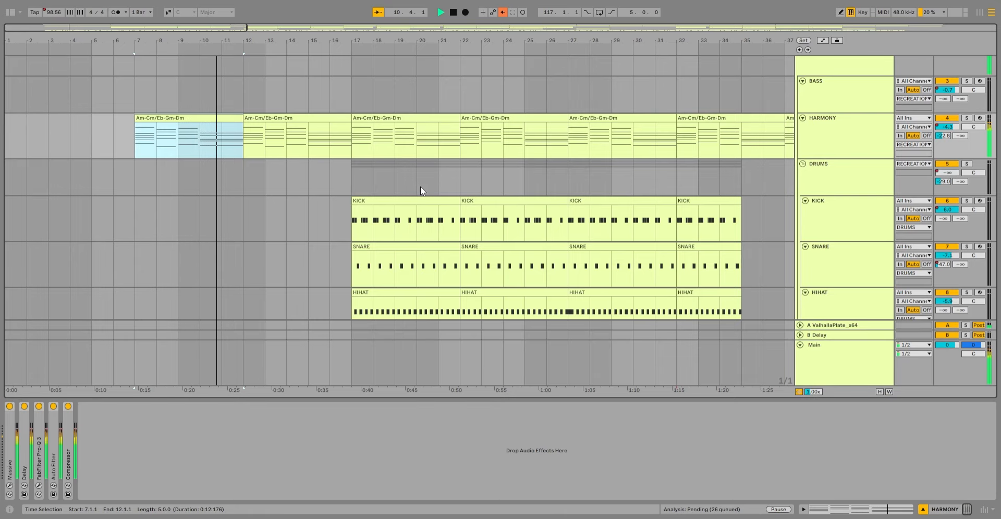
scroll(441, 108, down, 10)
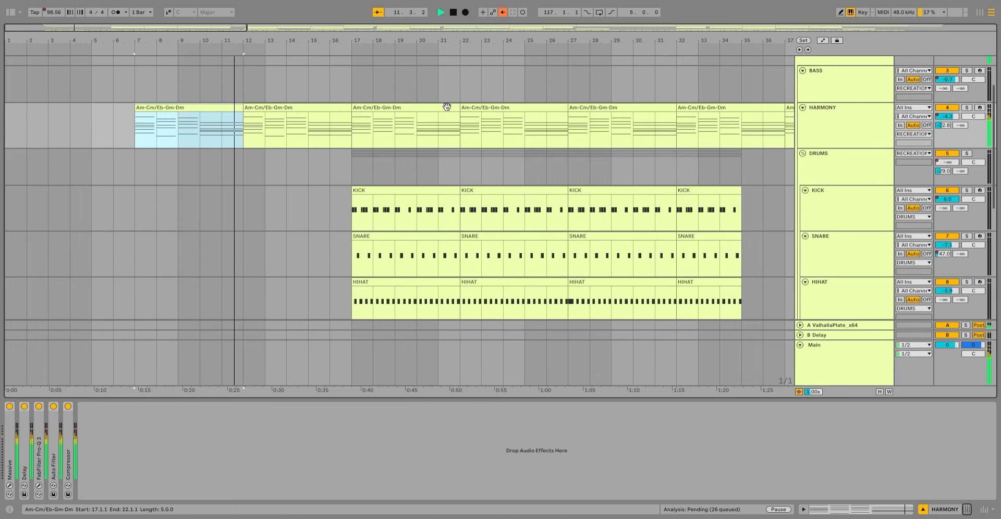
scroll(439, 108, down, 8)
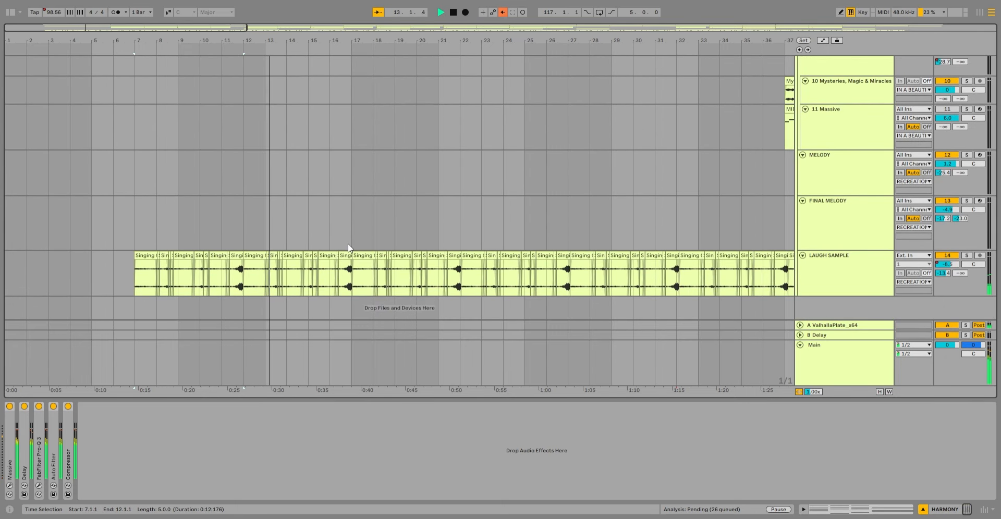
drag(350, 245, 246, 281)
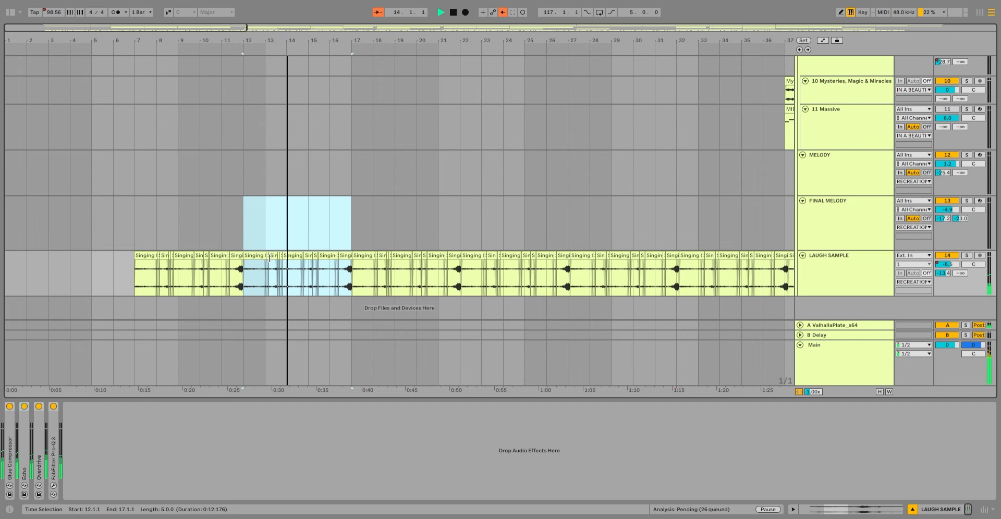
- Reveal the automation during playback to examine the DRUMS volume fade-in and the SNARE's ValhallaPlate send, and hide it again
scroll(320, 224, up, 10)
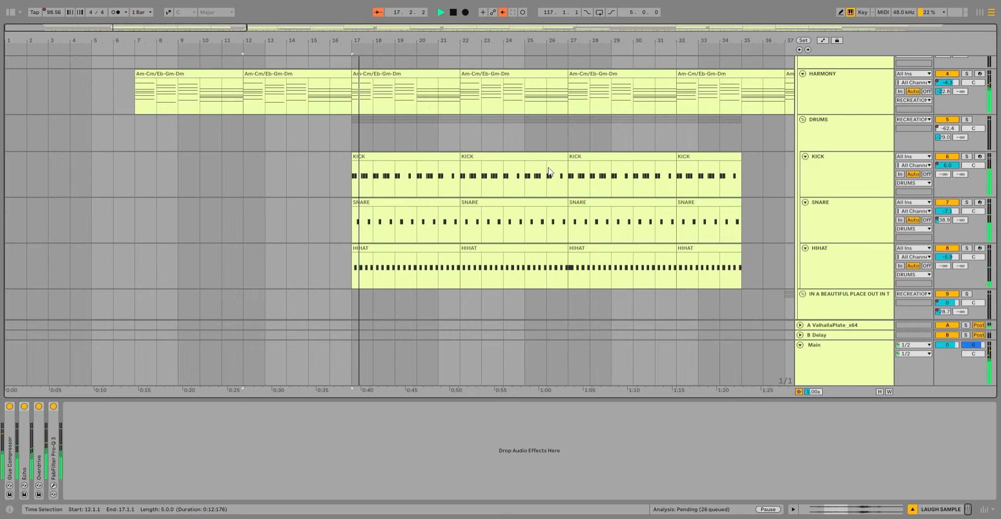
drag(951, 133, 953, 130)
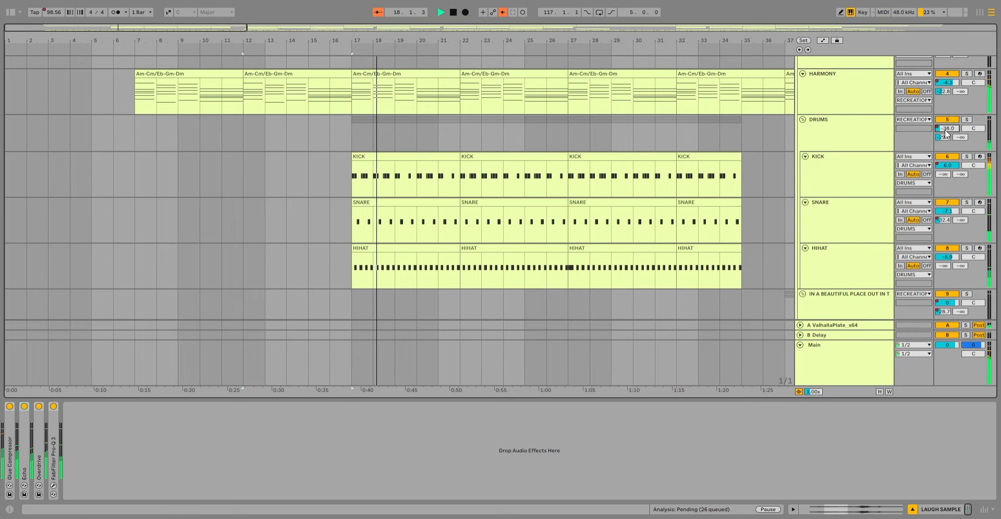
click(942, 129)
key(a)
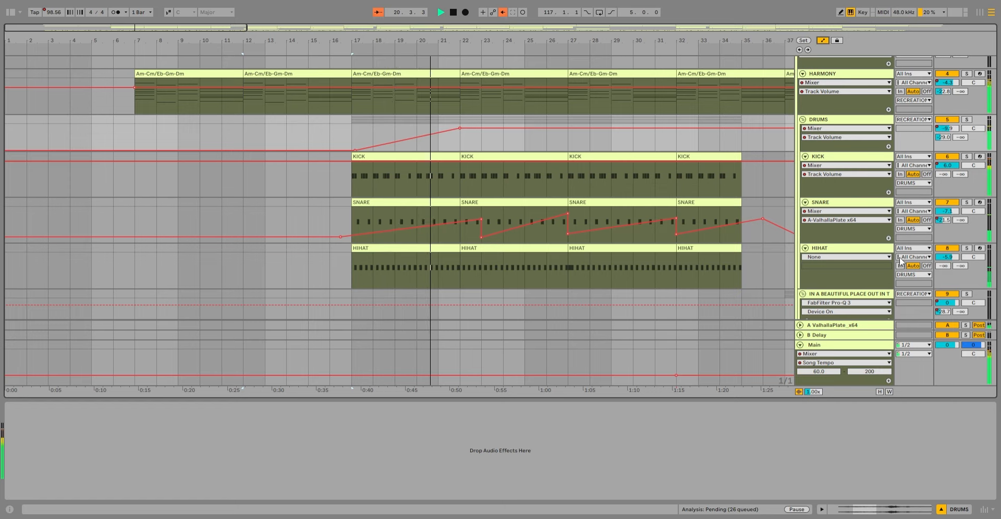
click(868, 229)
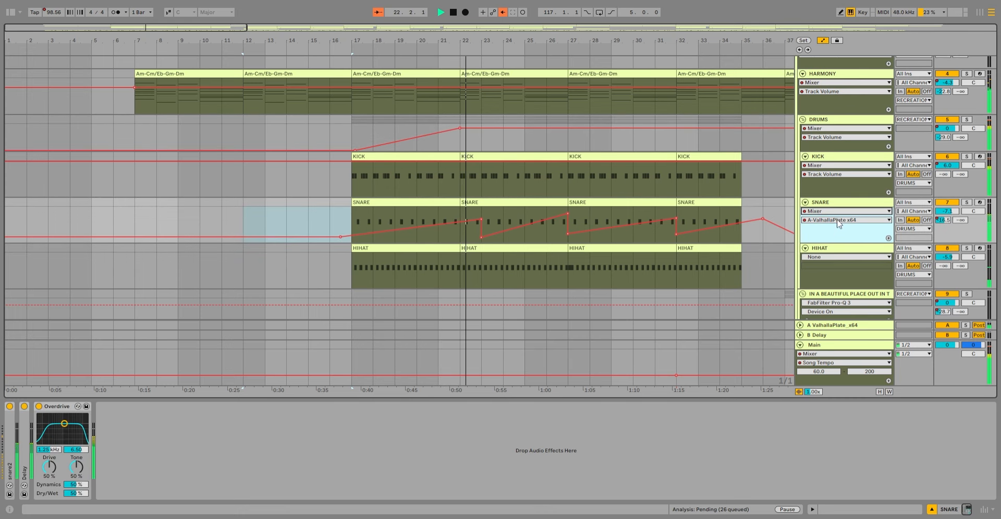
click(823, 40)
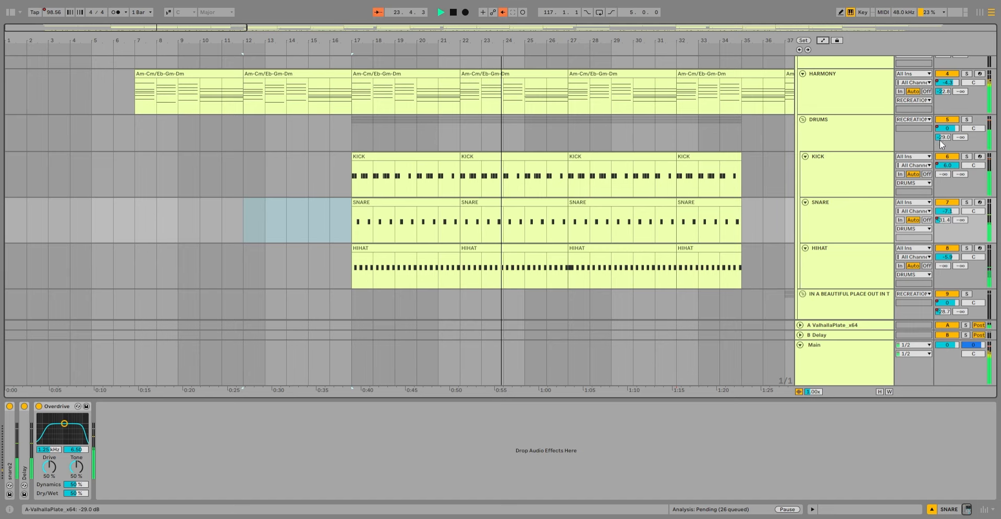
- Stop playback, open the HIHAT clip at bar 27 and trim its first C3 note to start at 10.1.3
scroll(700, 189, down, 1)
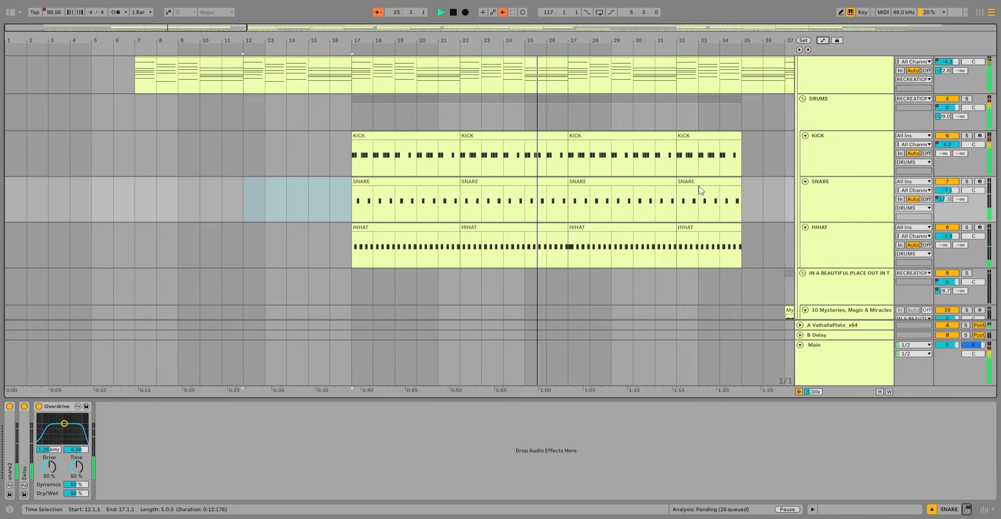
scroll(700, 190, down, 1)
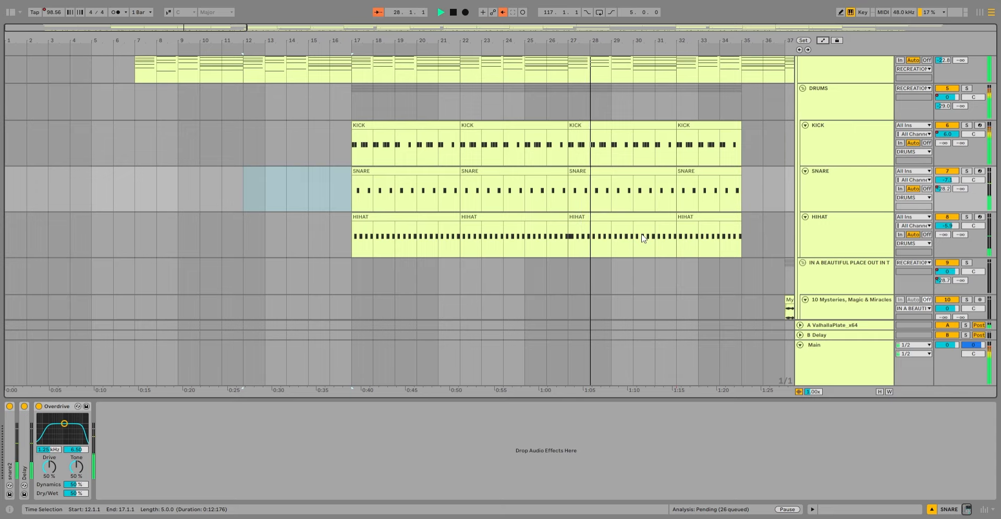
key(space)
double_click(603, 216)
click(134, 184)
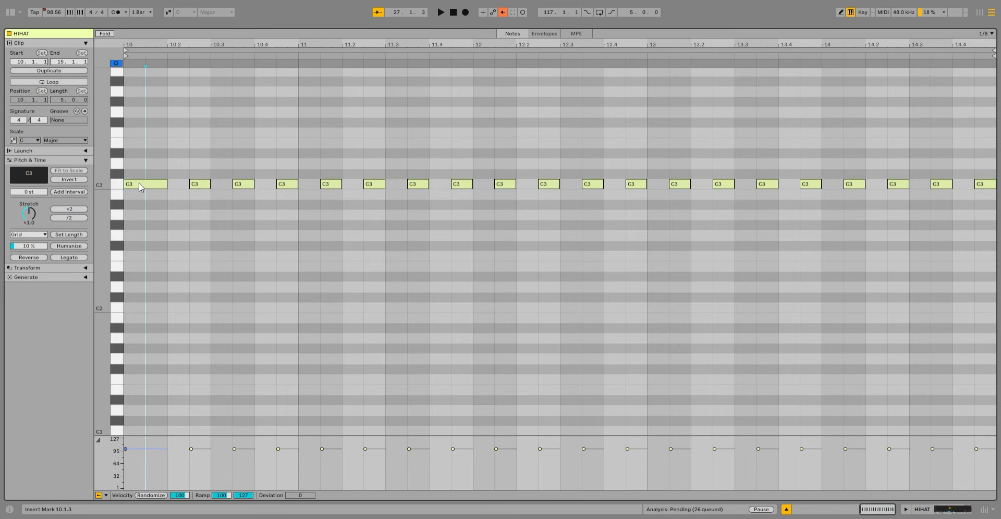
drag(125, 184, 146, 184)
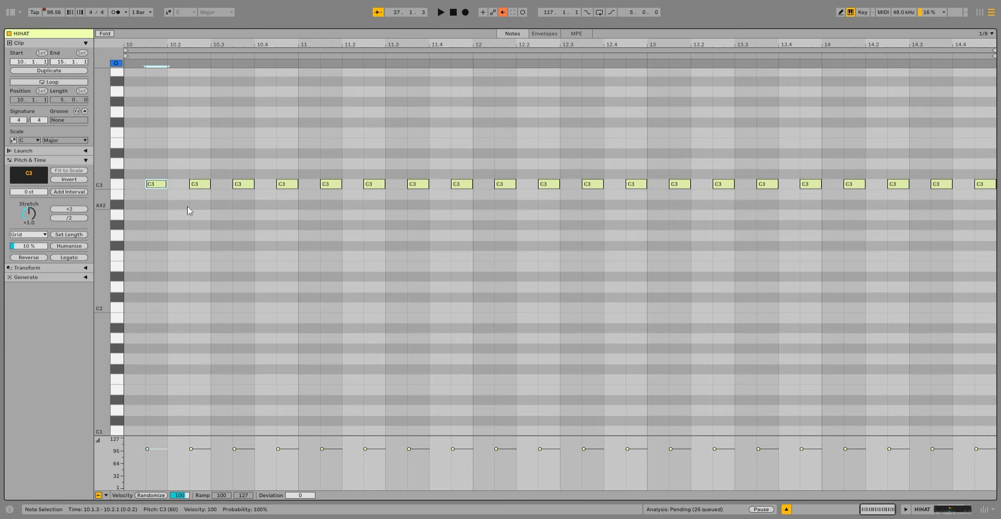
click(786, 510)
- Replay the recreation from the first HARMONY clip at bar 7, highlighting the LAUGH SAMPLE slice in bar 13 and following the drum entry at bar 17
scroll(258, 126, up, 6)
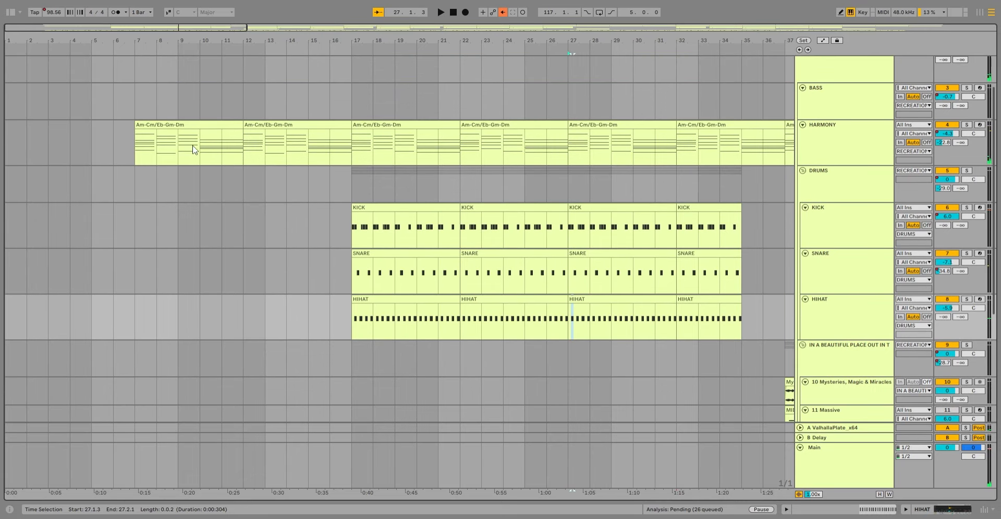
click(190, 134)
key(space)
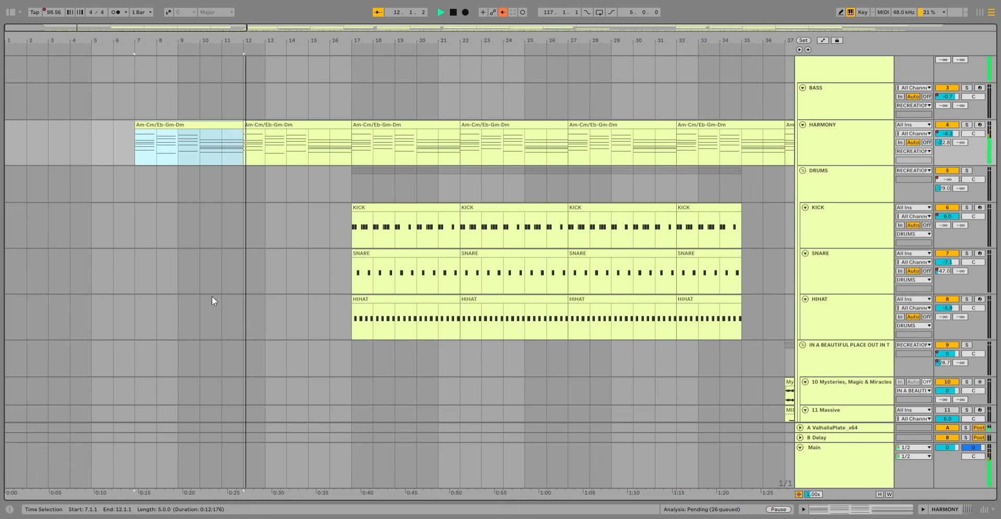
scroll(227, 301, down, 8)
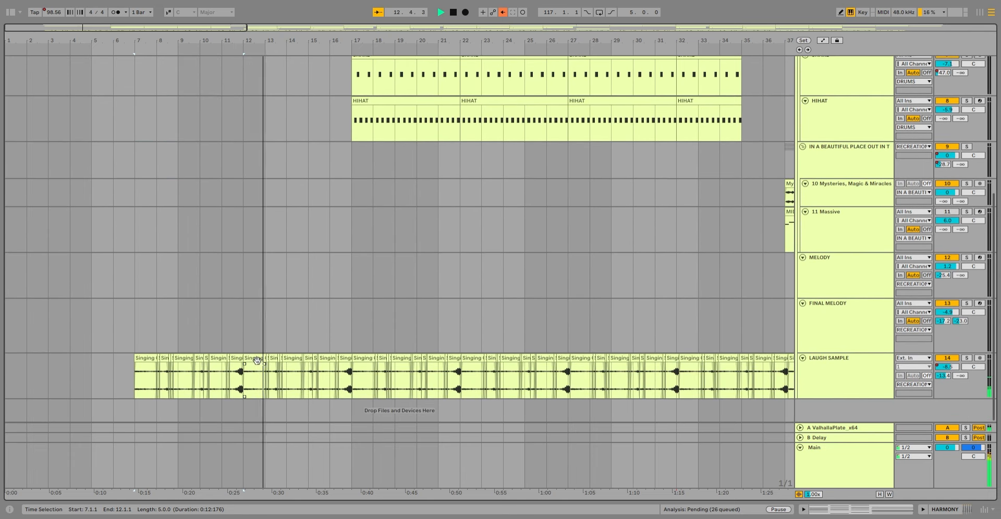
click(257, 359)
click(274, 357)
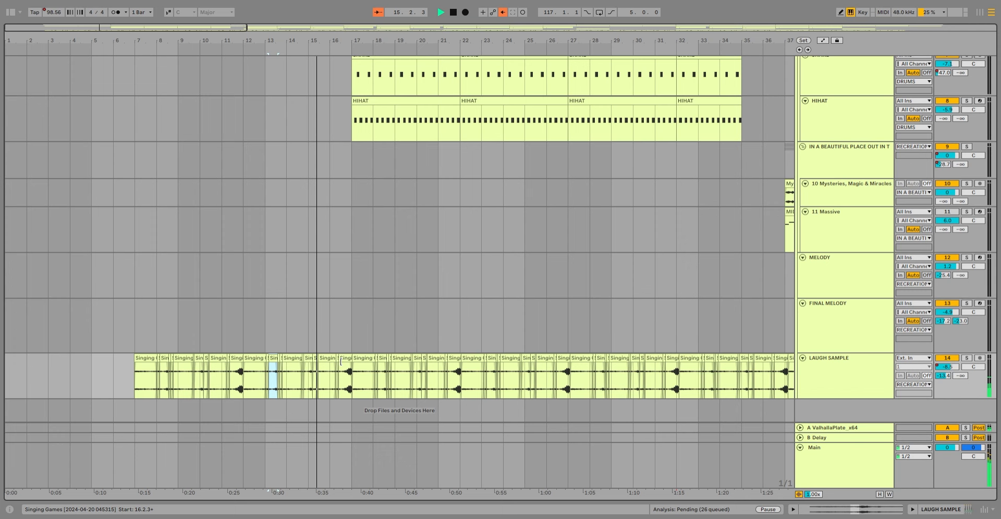
scroll(339, 348, up, 4)
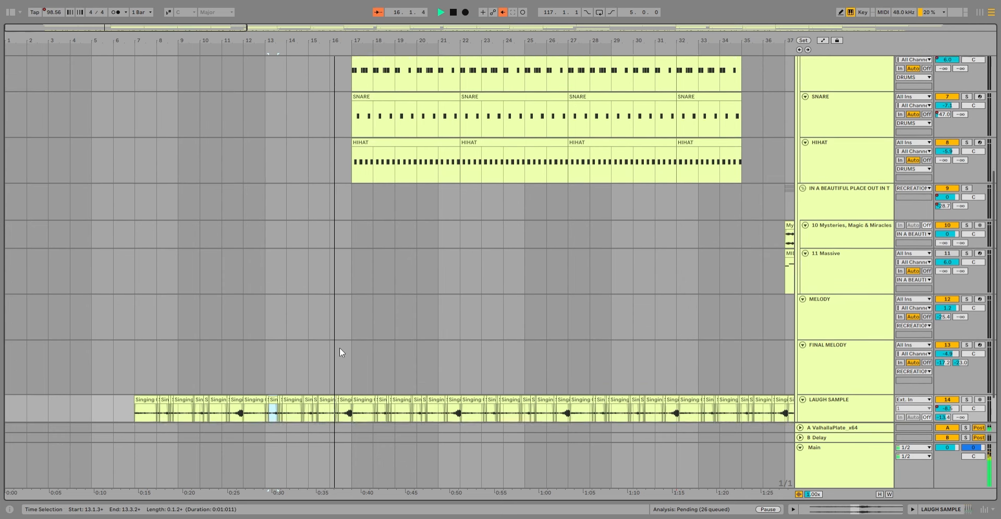
scroll(341, 347, up, 5)
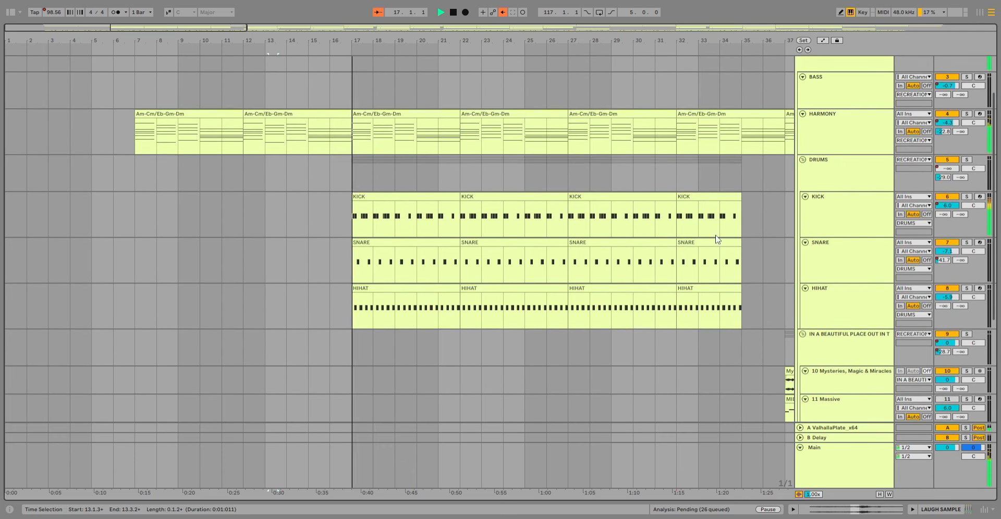
- Show the automation while the drums play to examine the DRUMS volume fade-in from bar 17, and hide it again
scroll(959, 151, up, 1)
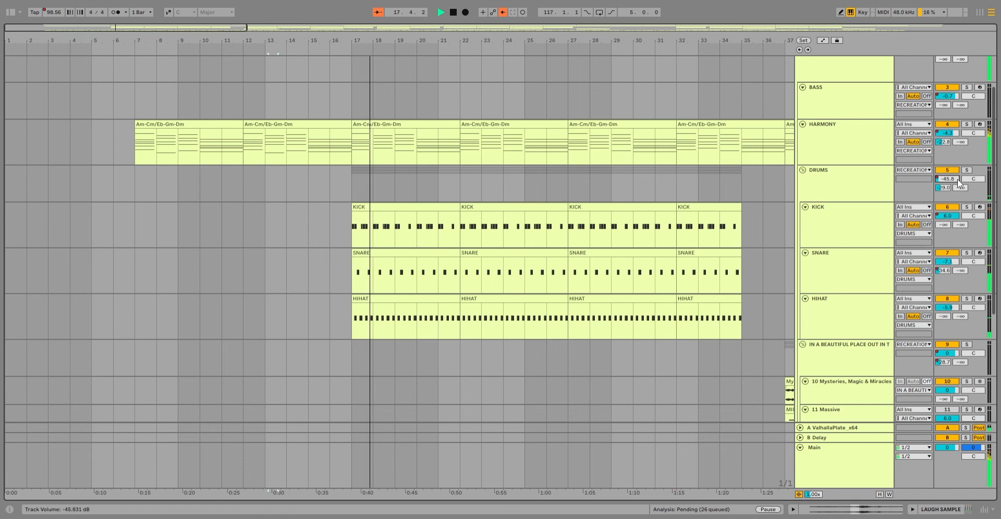
key(a)
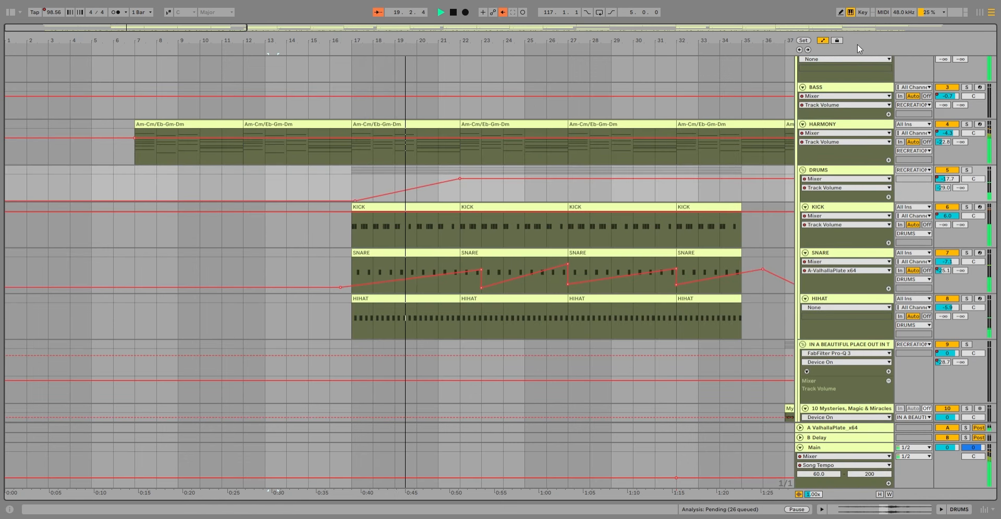
click(822, 40)
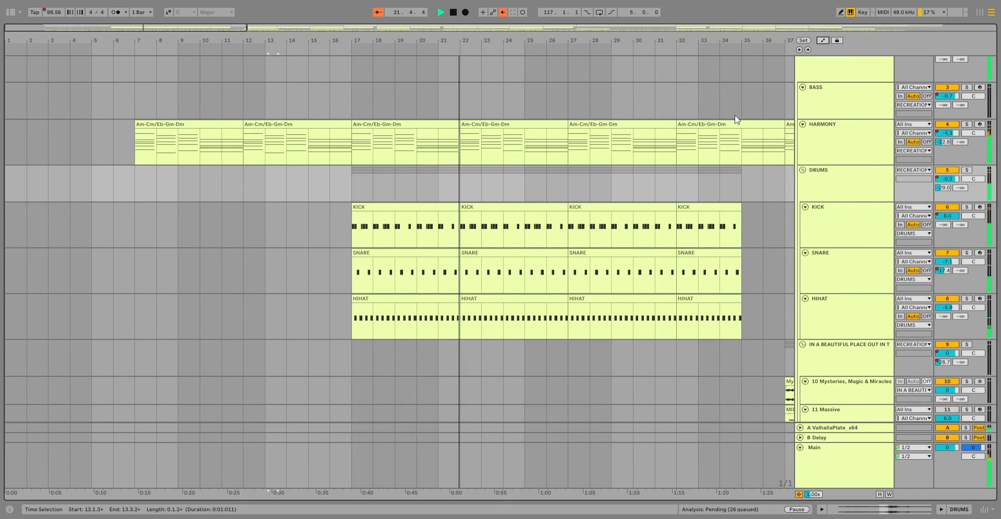
scroll(736, 118, down, 1)
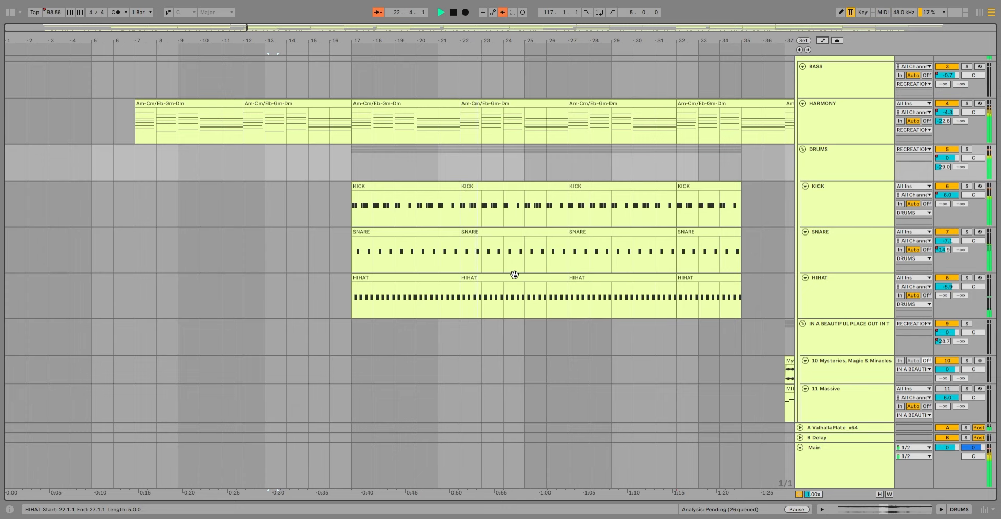
scroll(514, 274, up, 1)
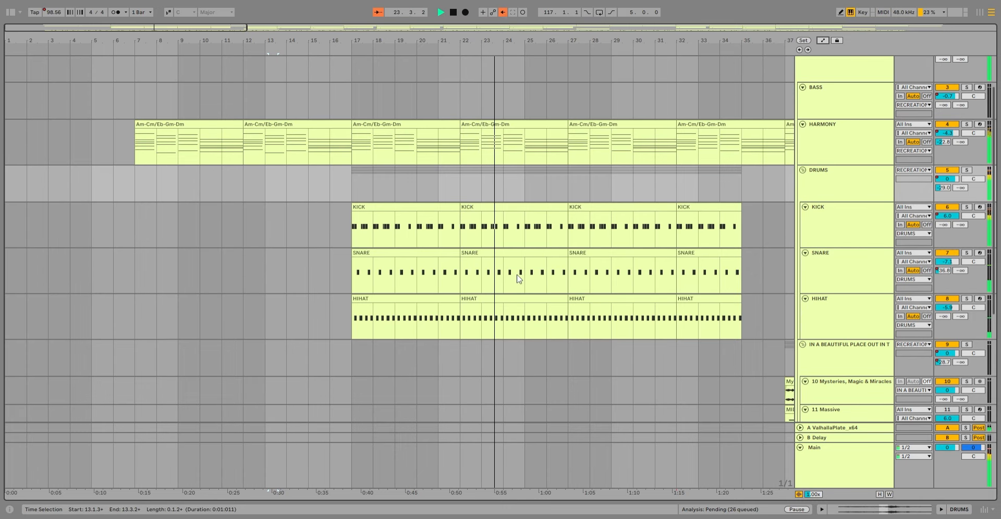
- Make the arrangement follow the playhead and look over the drum and sample tracks through the drum break at bar 35
click(379, 12)
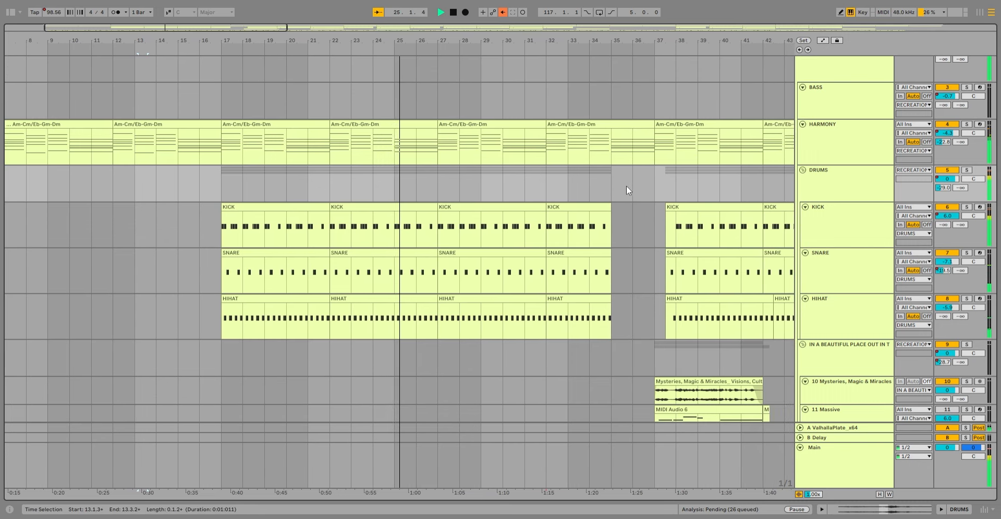
scroll(627, 187, down, 1)
scroll(626, 185, down, 8)
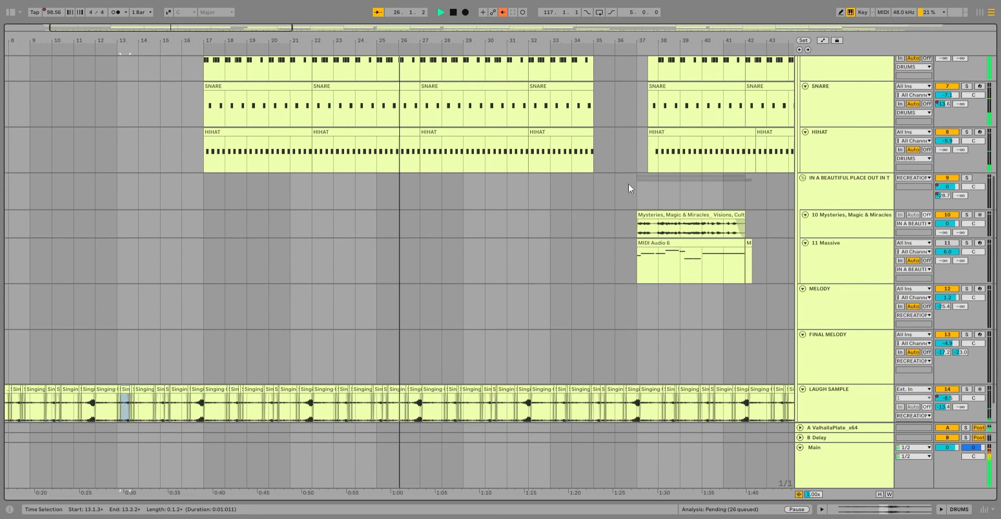
scroll(627, 183, up, 6)
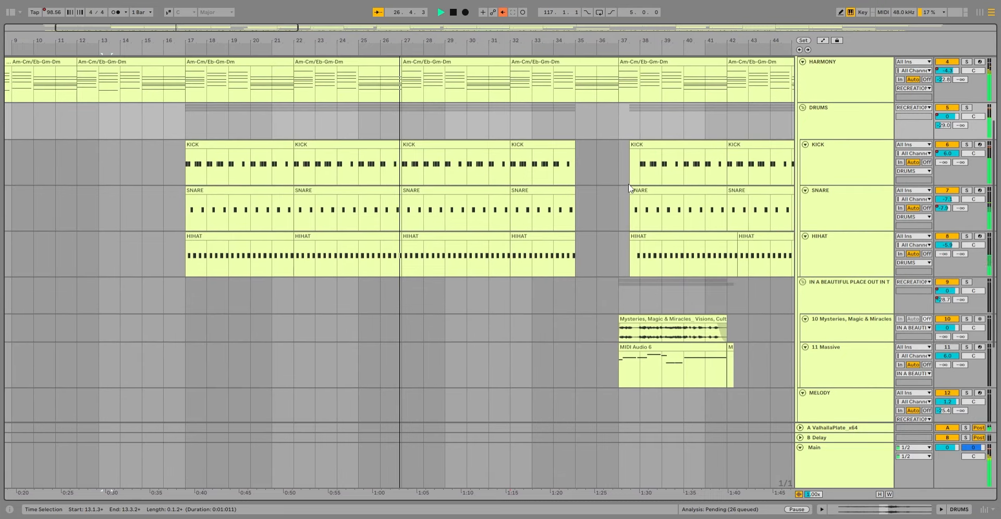
scroll(628, 186, up, 2)
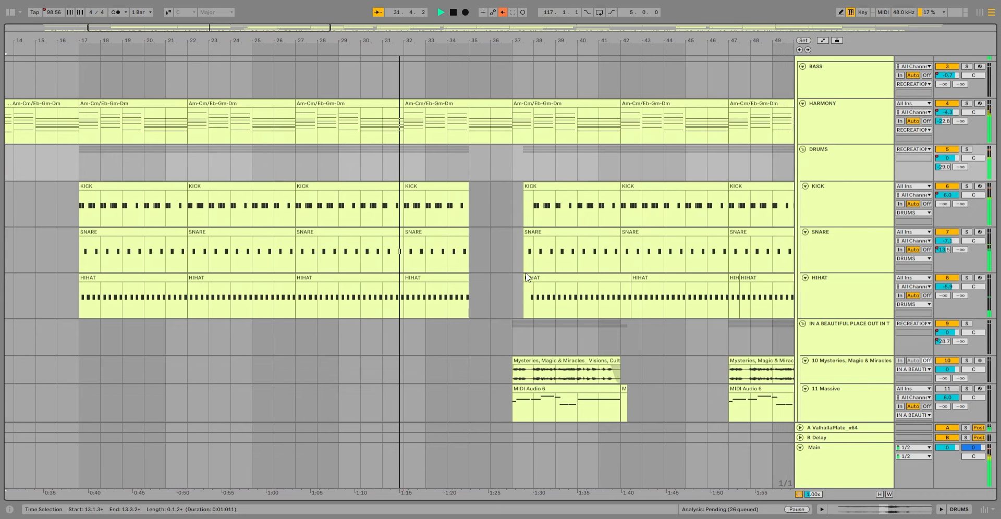
scroll(529, 271, down, 5)
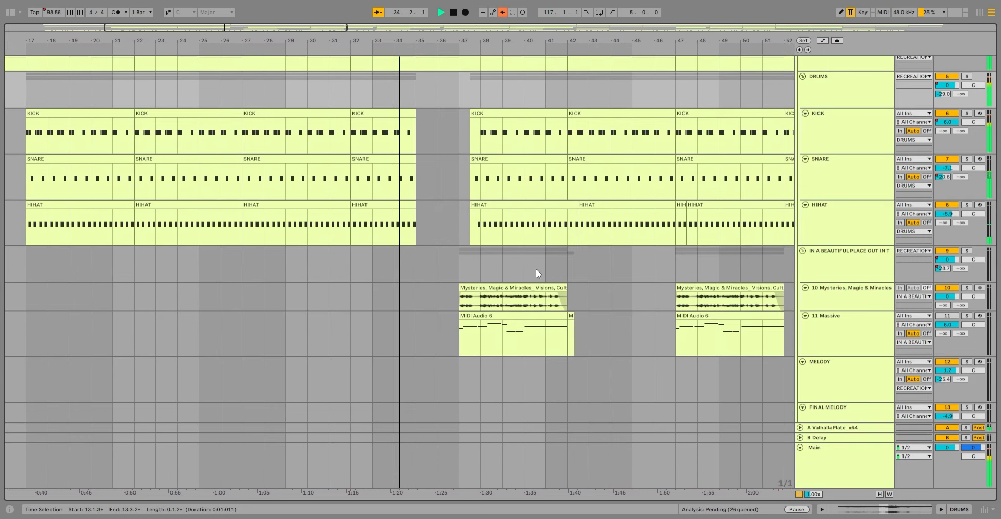
scroll(536, 268, down, 7)
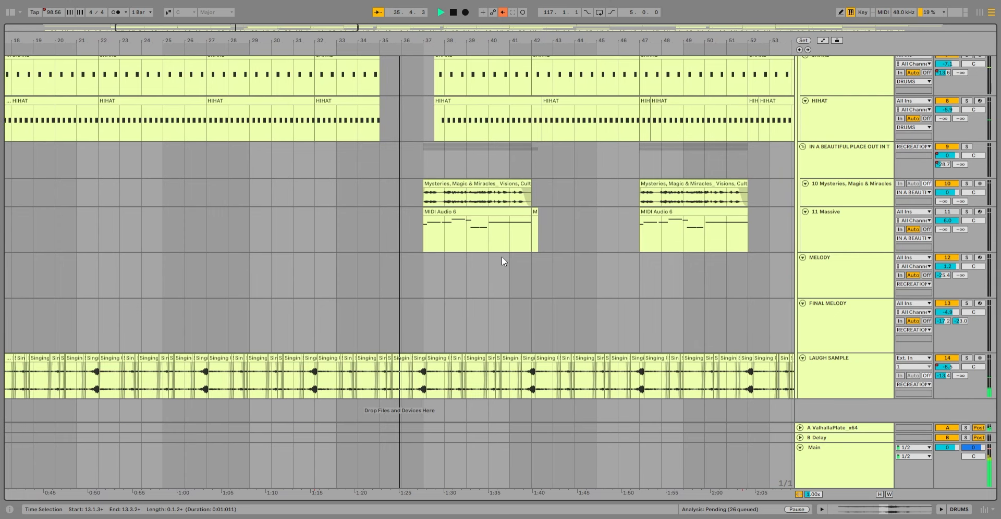
- Follow the playback through the Mysteries, Magic & Miracles and Massive clips at bars 37 and 47
scroll(502, 256, up, 4)
scroll(502, 260, up, 1)
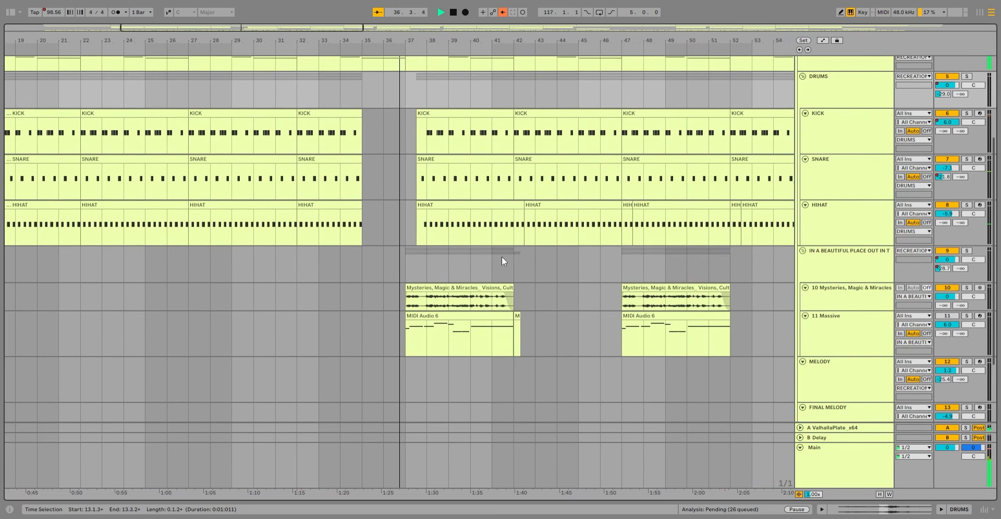
scroll(502, 260, up, 2)
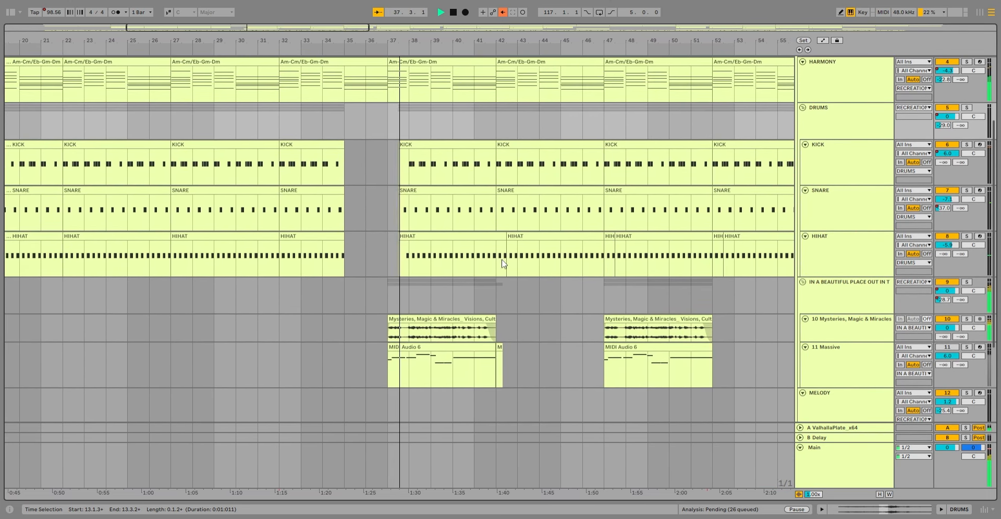
scroll(502, 261, up, 1)
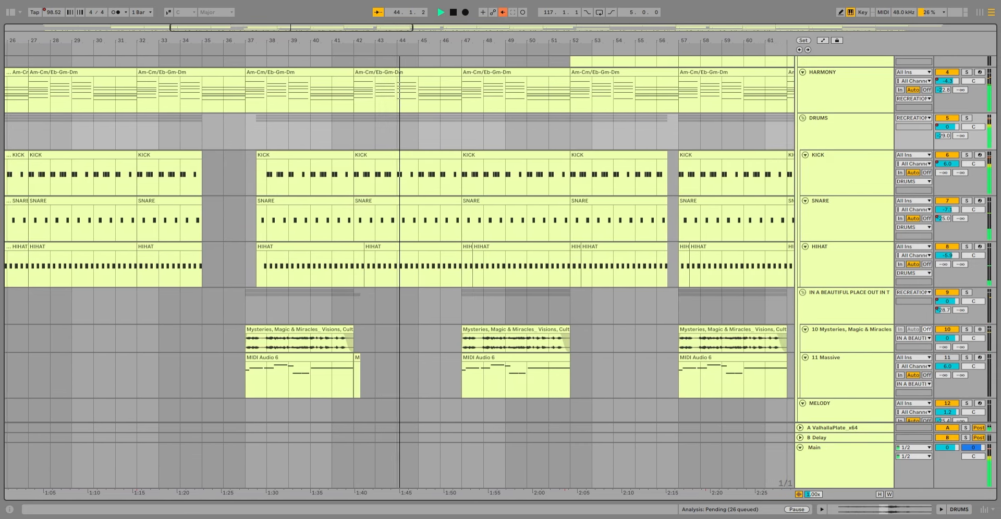
scroll(285, 251, down, 3)
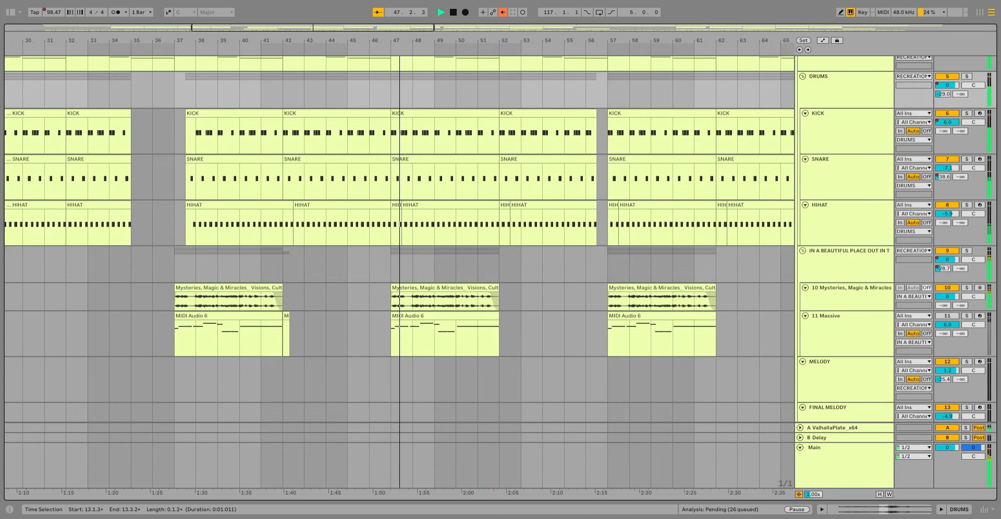
scroll(688, 154, down, 1)
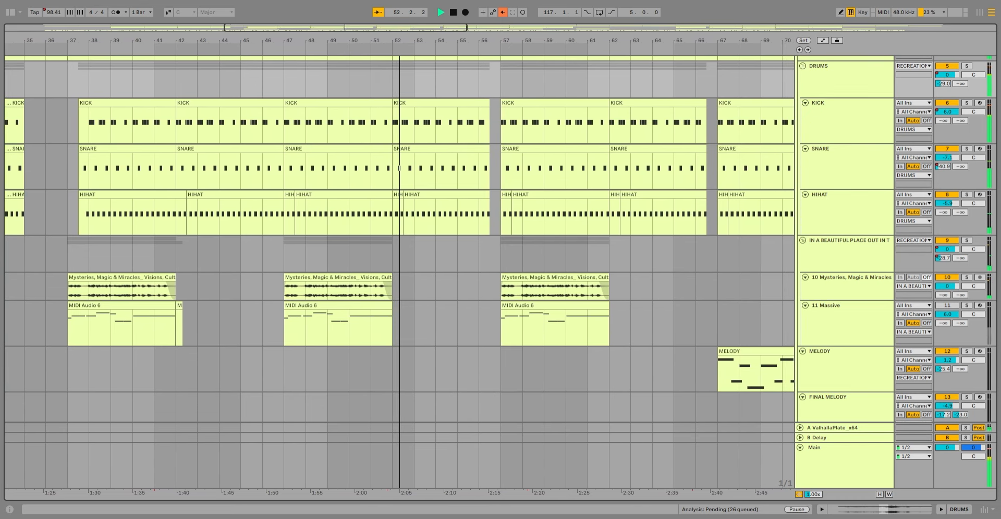
- Highlight the first BASS clip, from bar 52 to 57, during playback
scroll(482, 343, down, 2)
scroll(482, 343, up, 6)
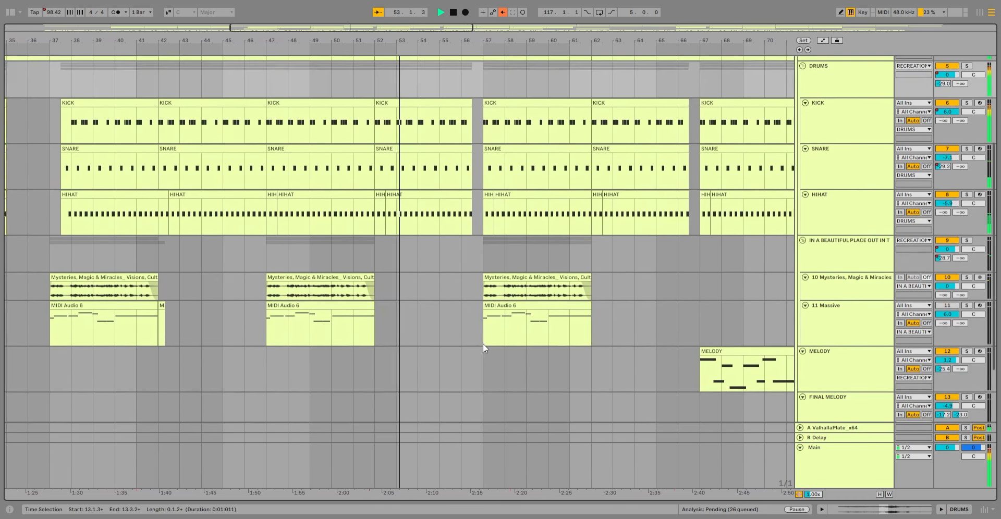
scroll(479, 344, up, 3)
click(411, 139)
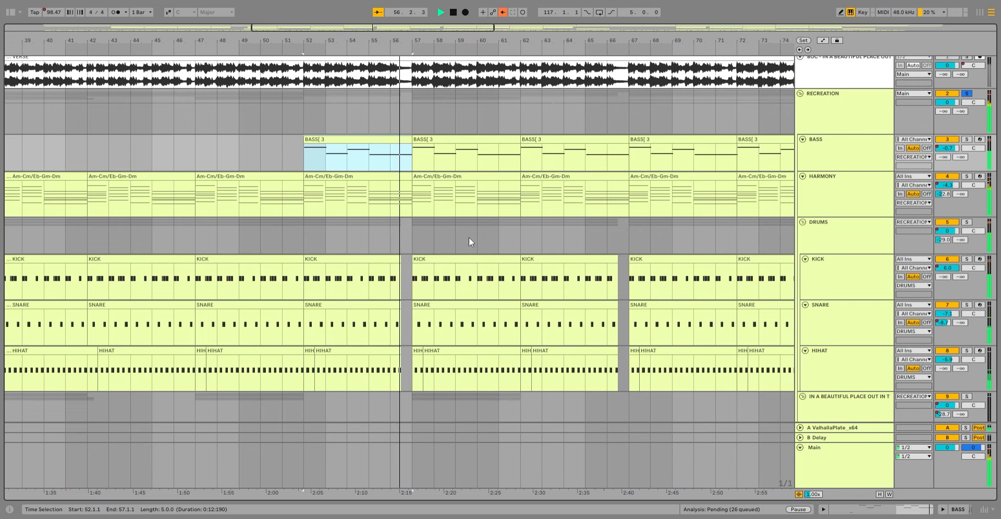
- Highlight the gap in the KICK, SNARE and HIHAT tracks from 56.3.1 to 57.1.1
scroll(417, 260, down, 2)
scroll(414, 265, down, 1)
drag(392, 224, 404, 308)
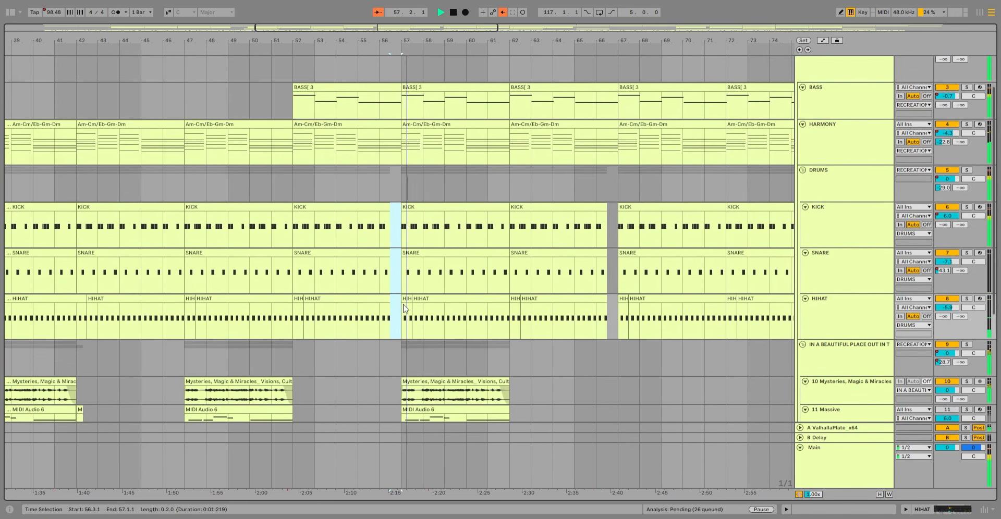
scroll(460, 298, down, 3)
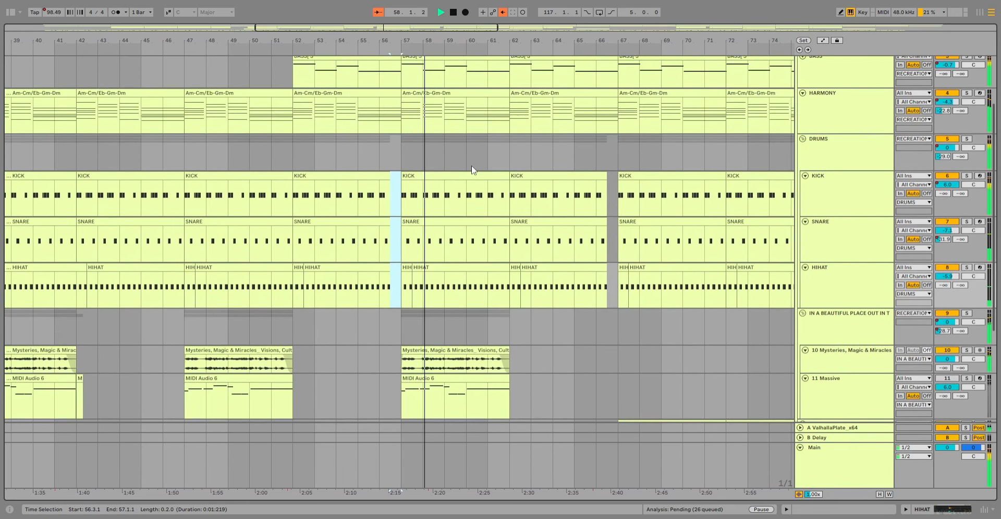
- Resume following the playhead and look ahead to the MELODY clips starting at bar 67
mouse_move(451, 31)
mouse_down()
mouse_move(404, 30)
mouse_move(431, 28)
mouse_up()
click(376, 11)
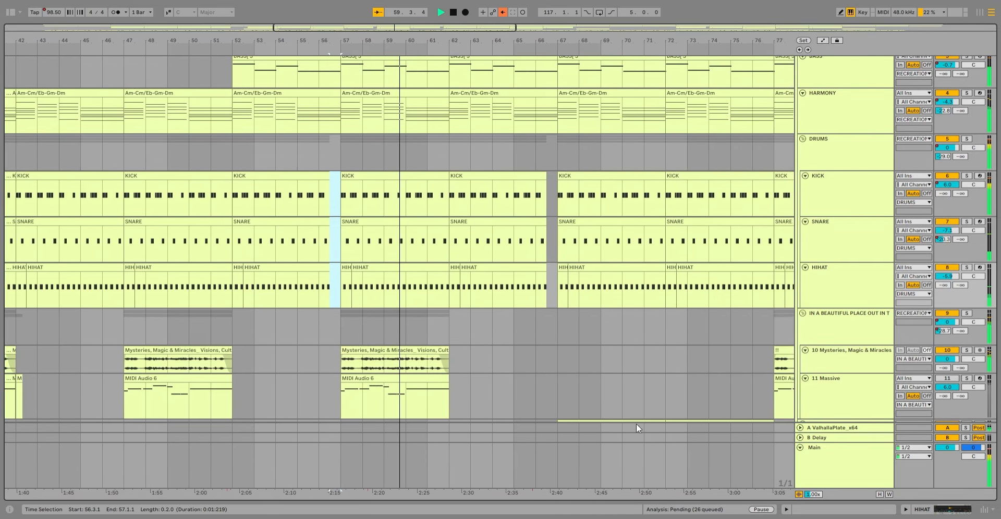
scroll(637, 417, down, 5)
scroll(585, 357, up, 2)
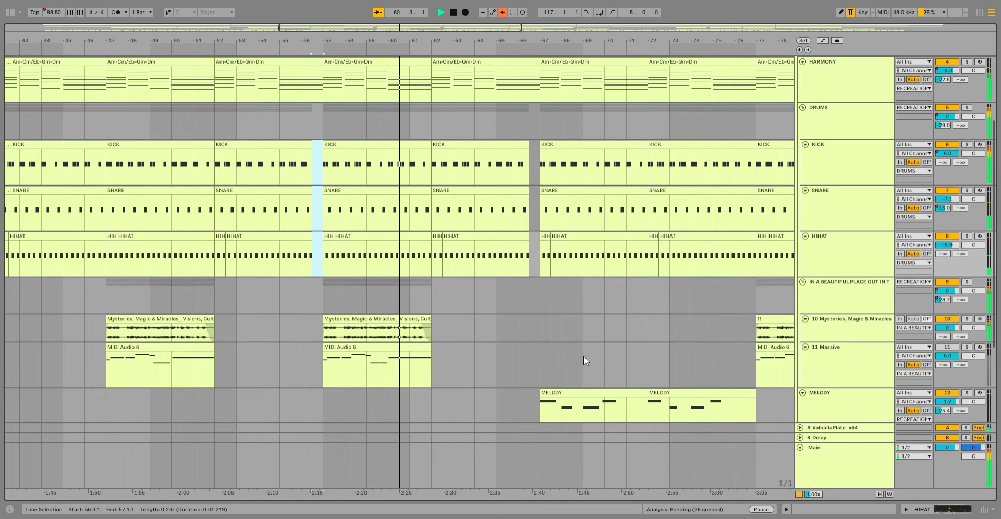
scroll(583, 358, down, 3)
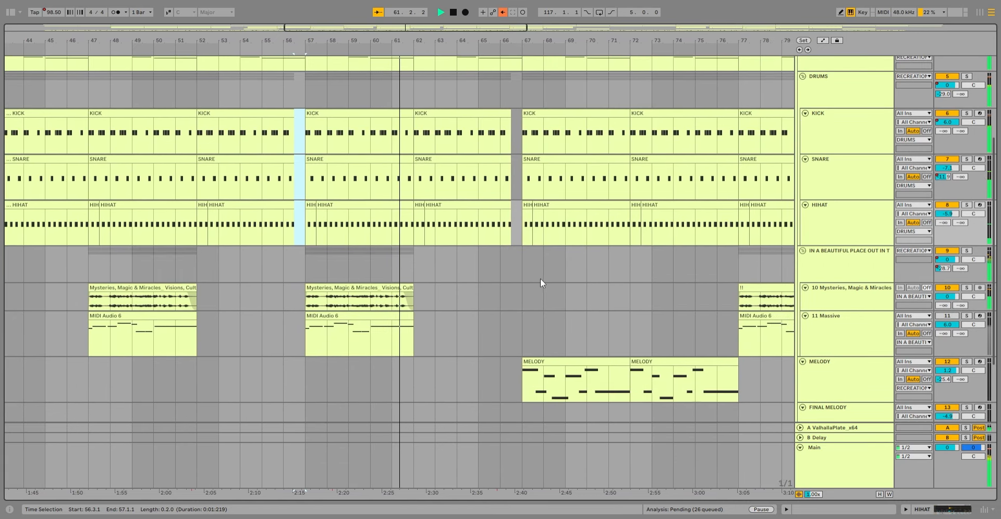
- Highlight the gap from 66.3.1 to 67.1.1 from the KICK track down to MELODY, and clear the highlight by placing the insert marker at bar 68
drag(504, 133, 509, 197)
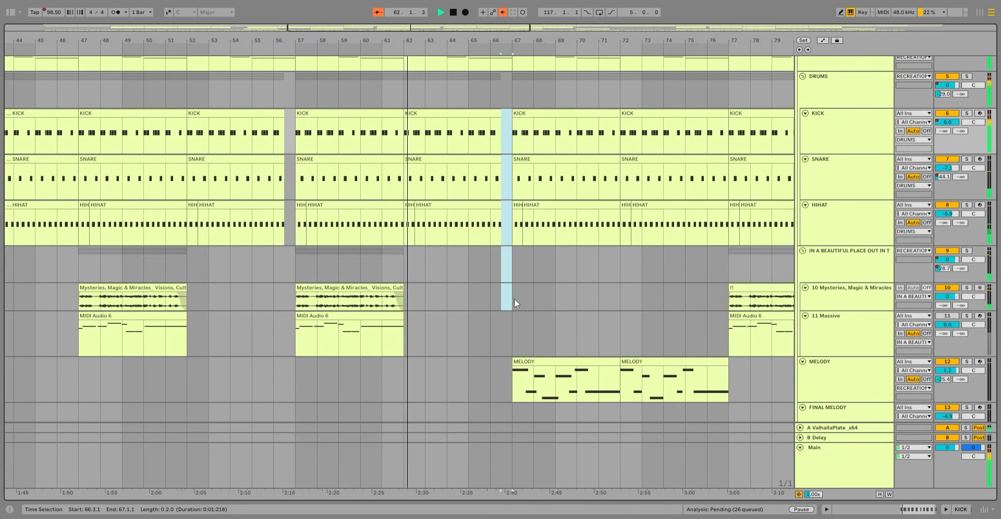
drag(511, 385, 511, 383)
scroll(516, 364, up, 3)
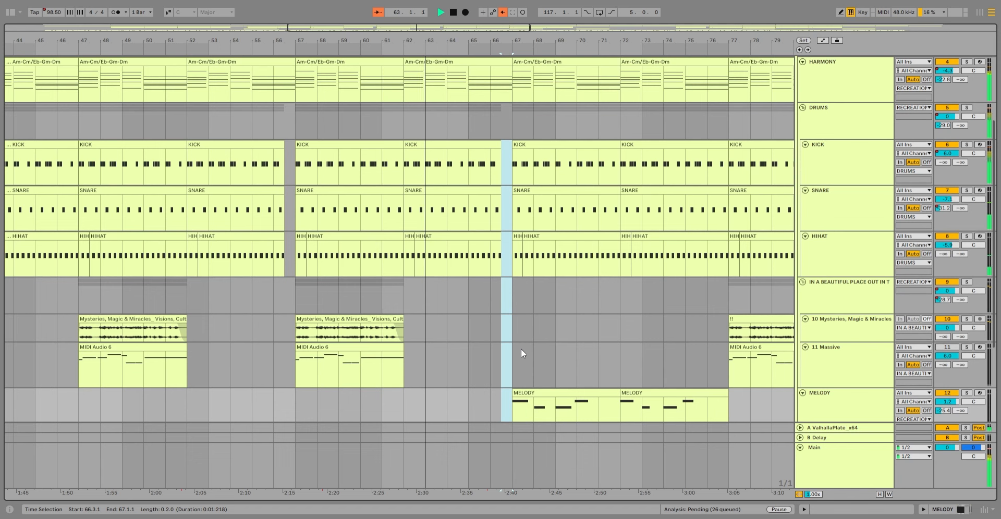
click(533, 316)
scroll(534, 316, up, 10)
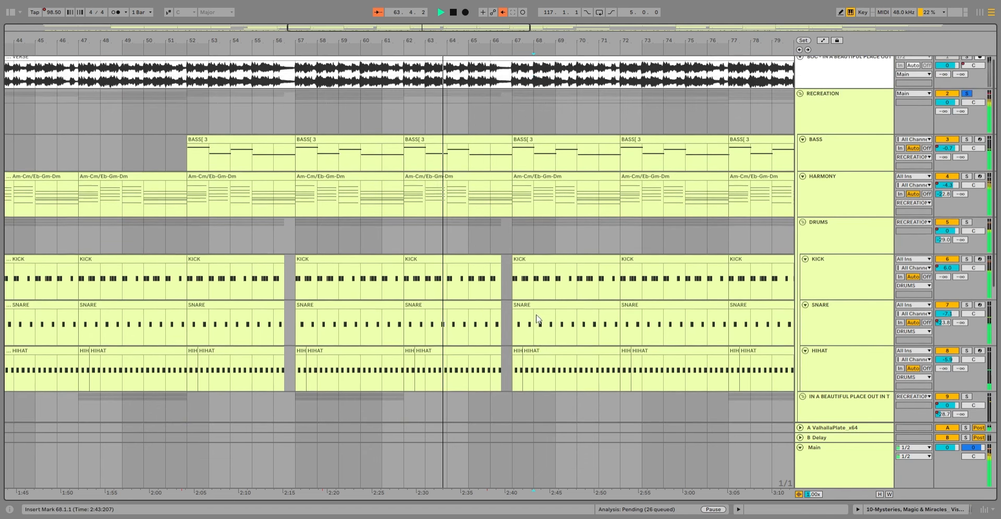
scroll(485, 207, down, 5)
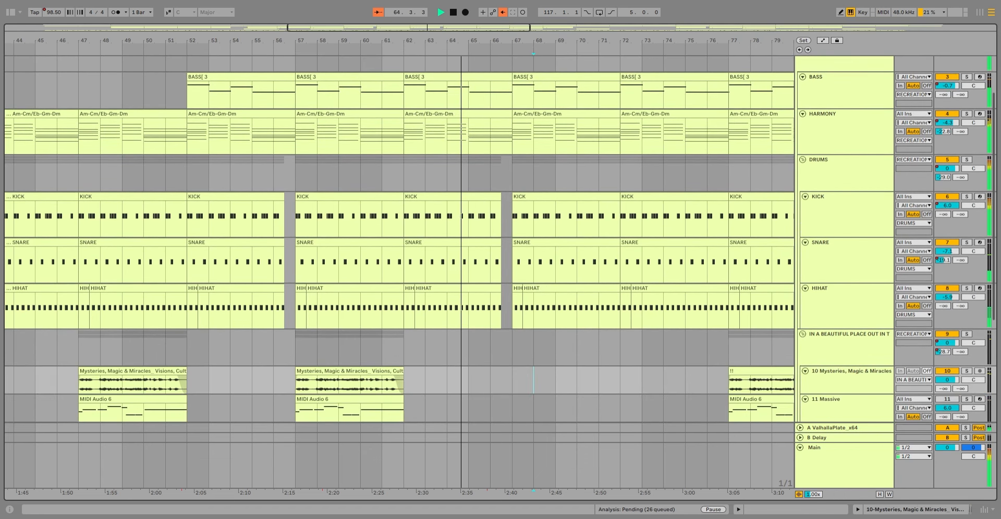
- Resume following the playhead to the melody entry at bar 67 and set the MELODY track's volume to 2.3 dB
click(378, 12)
scroll(528, 238, down, 7)
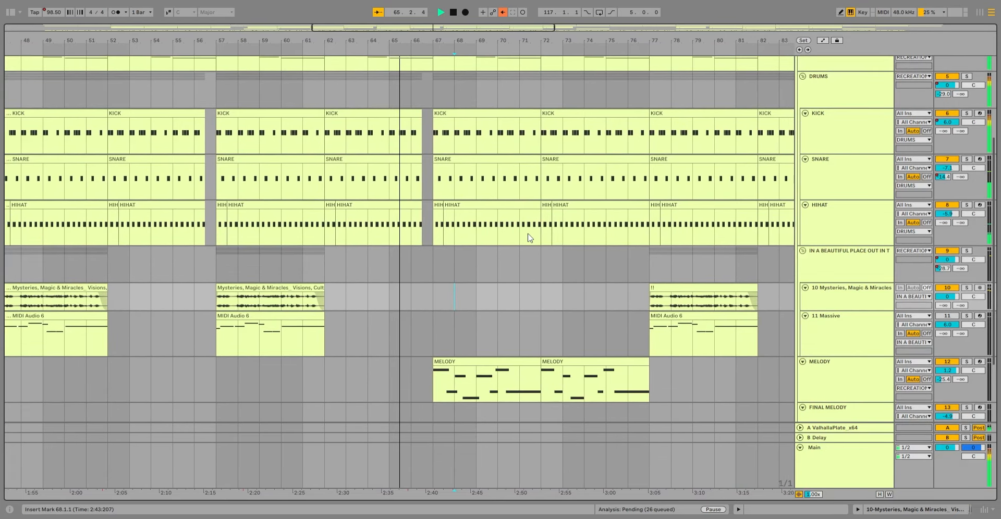
scroll(529, 238, down, 3)
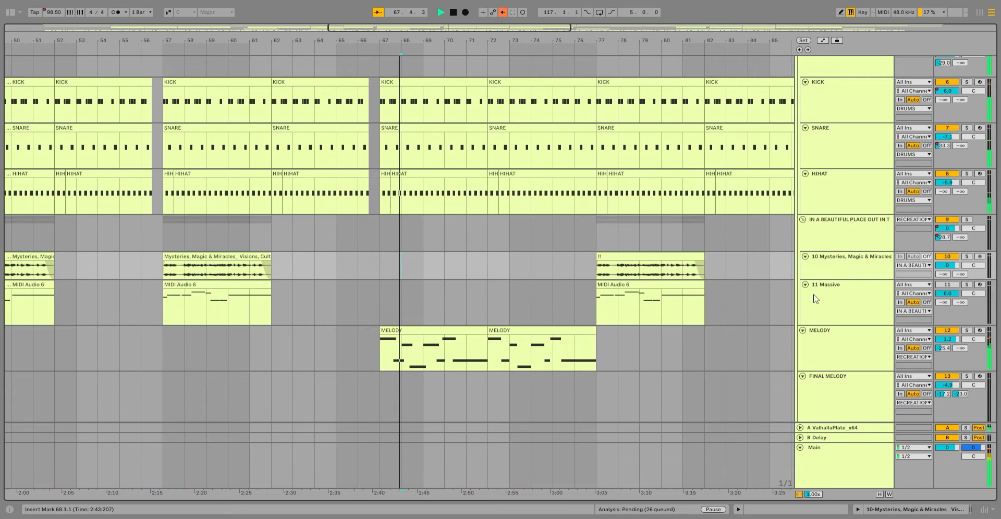
drag(951, 342, 955, 340)
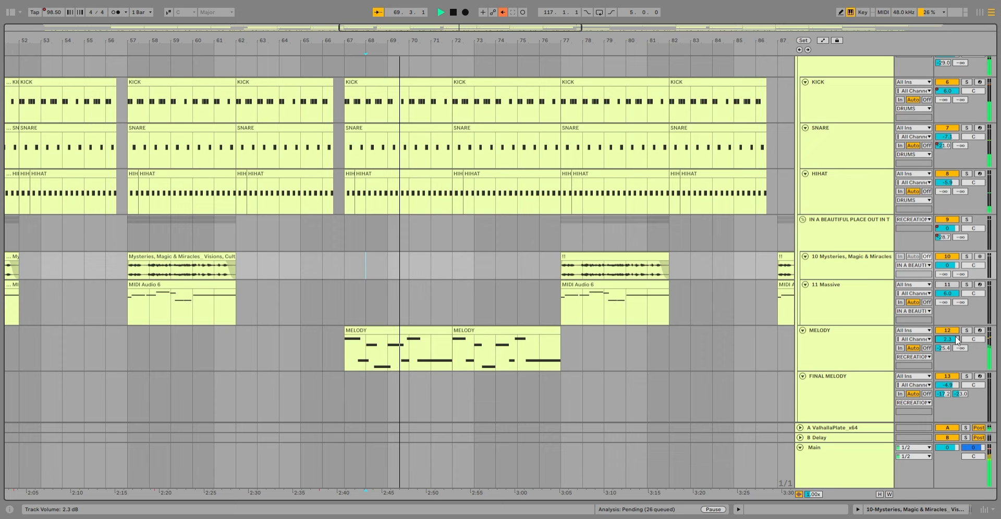
- Follow the playback of the two MELODY clips through bar 74, looking over the tracks from HARMONY to LAUGH SAMPLE
scroll(567, 289, down, 3)
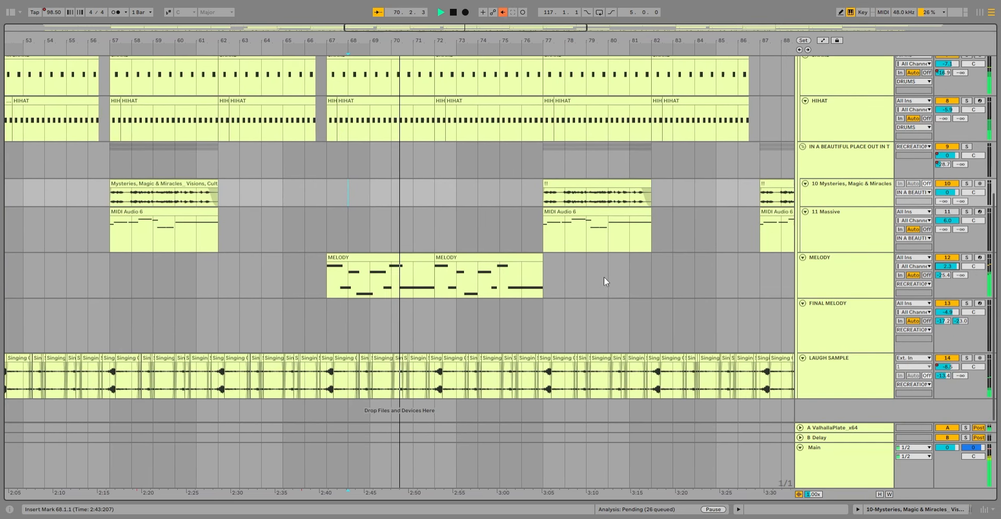
scroll(615, 279, up, 5)
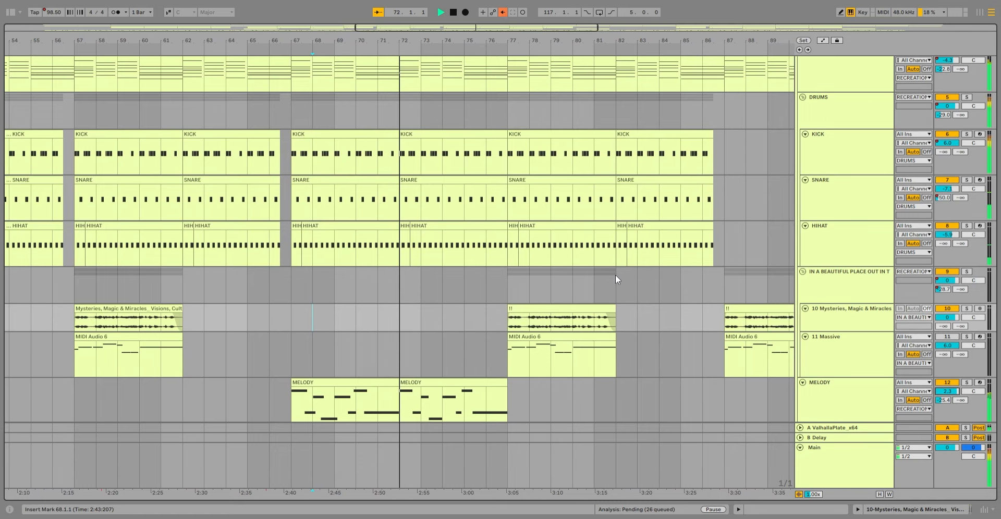
scroll(616, 279, up, 2)
scroll(616, 280, down, 2)
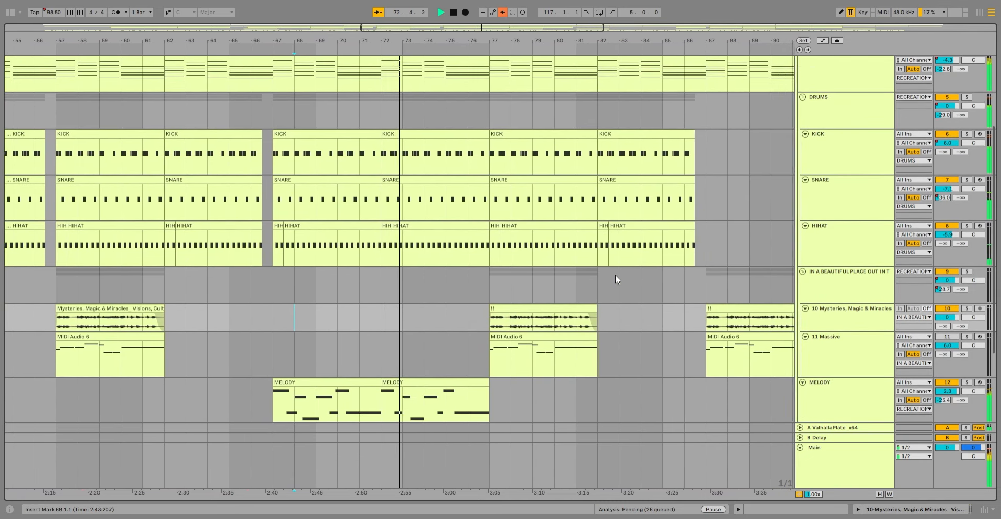
scroll(615, 279, down, 2)
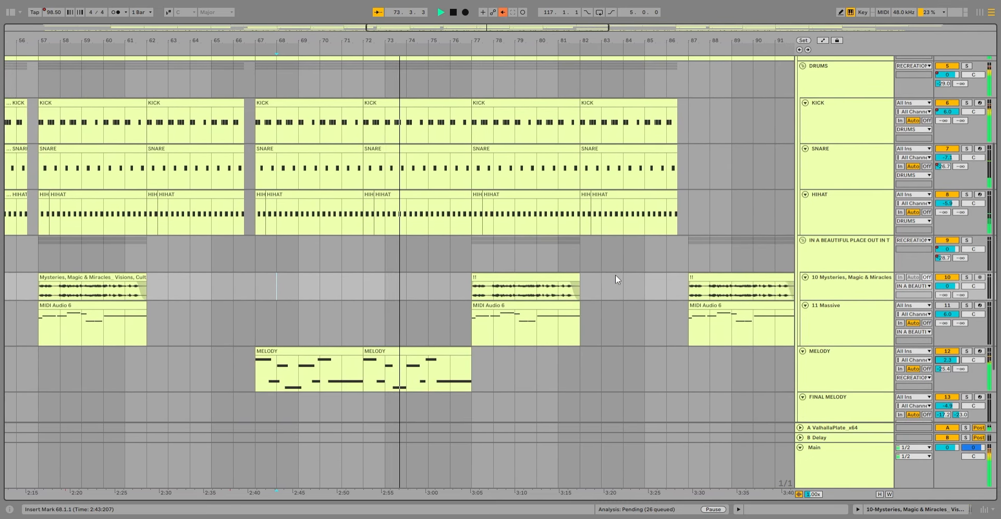
scroll(616, 276, down, 2)
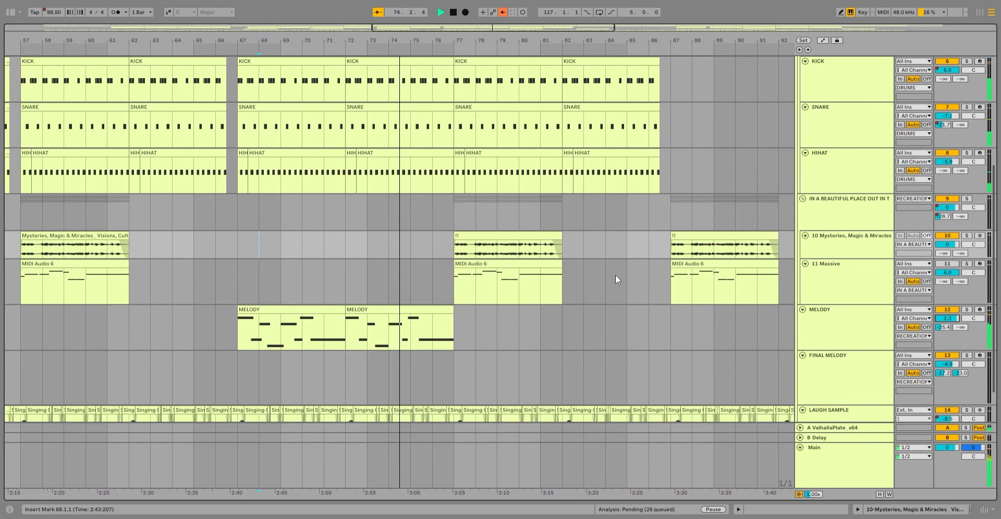
- Set the MELODY track's volume to 1.4 dB and look over the tracks as the vocal and Massive clips enter at bar 77
scroll(615, 275, down, 3)
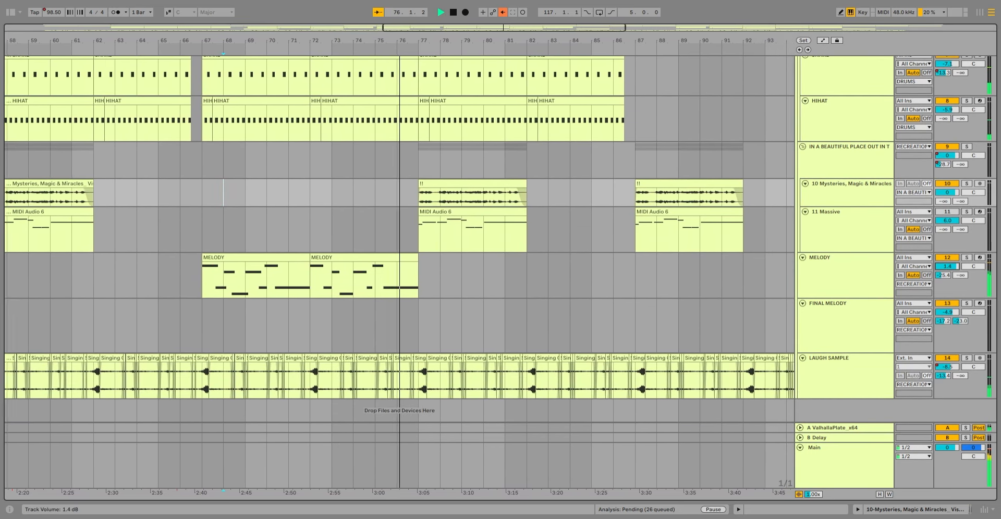
scroll(555, 272, up, 8)
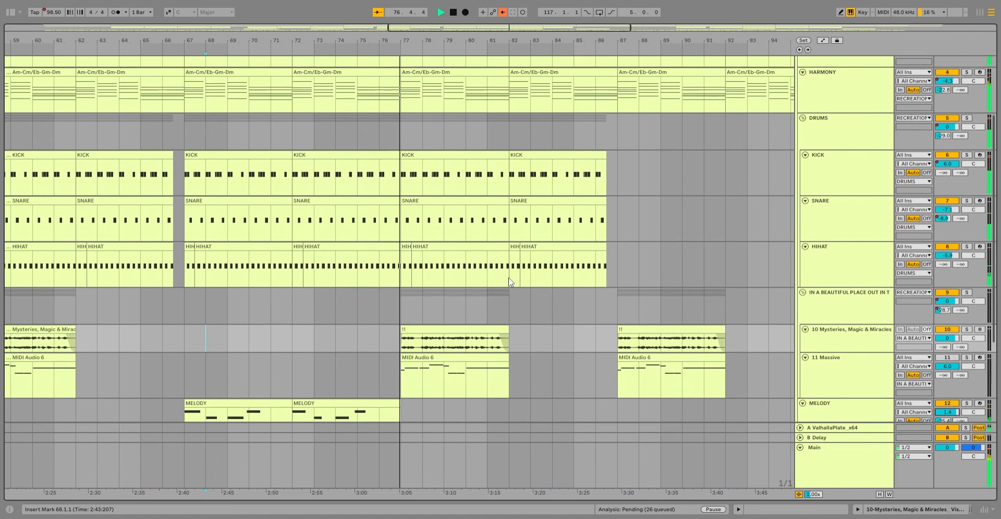
scroll(509, 282, up, 3)
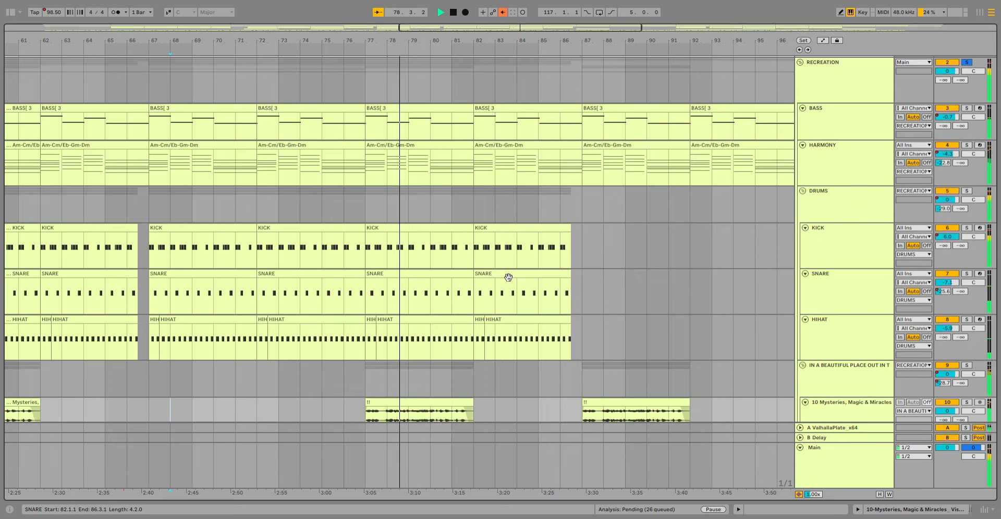
scroll(626, 275, down, 1)
scroll(695, 289, down, 8)
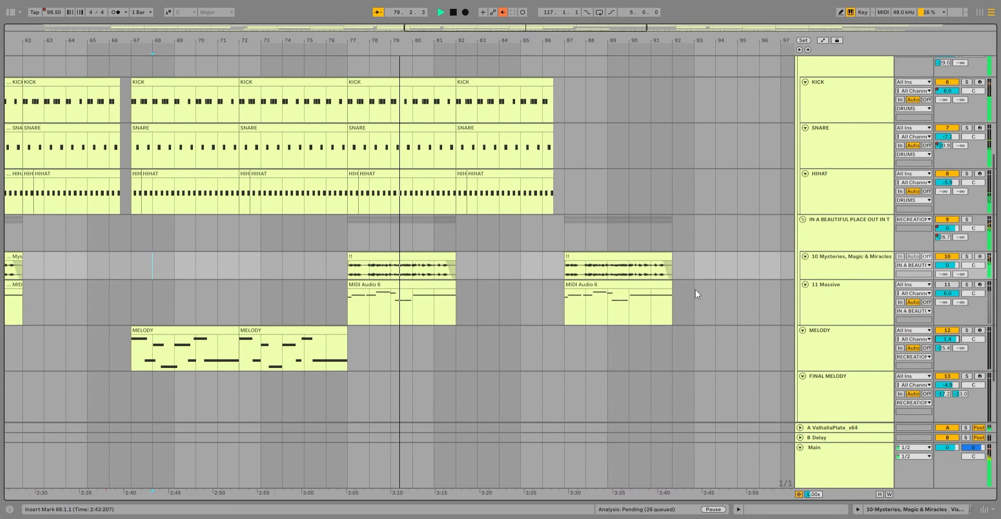
- Follow the playback from bar 80 to 88, examining where the drum clips end and the next vocal clip enters
scroll(695, 289, up, 3)
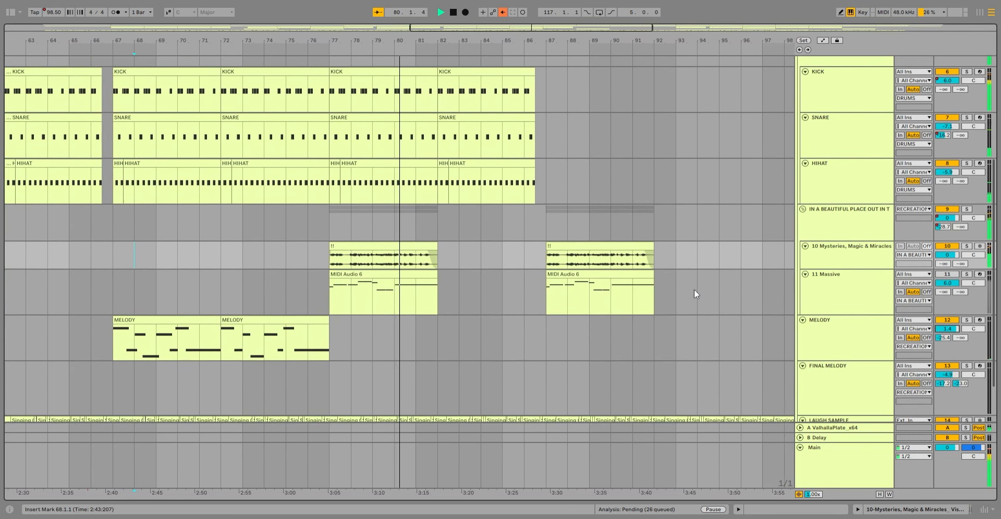
scroll(693, 290, up, 3)
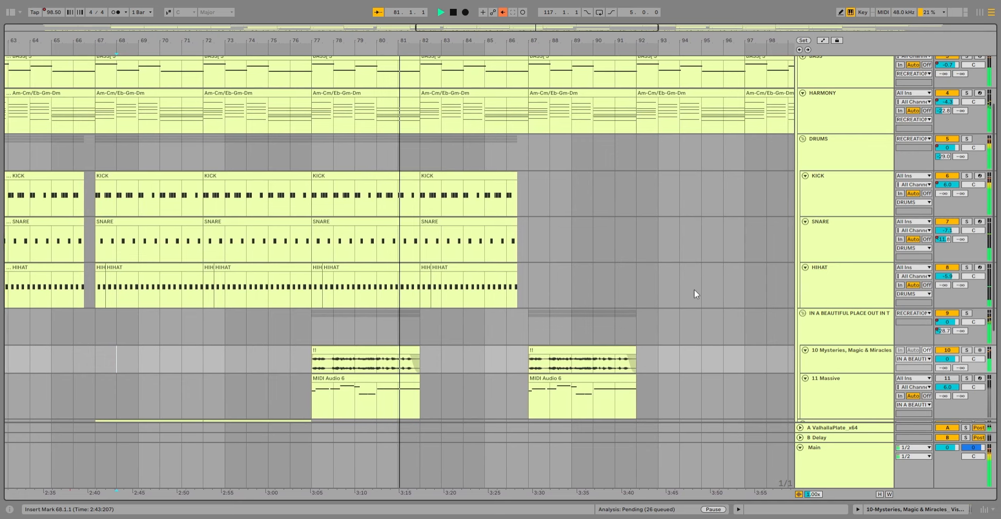
scroll(693, 289, down, 4)
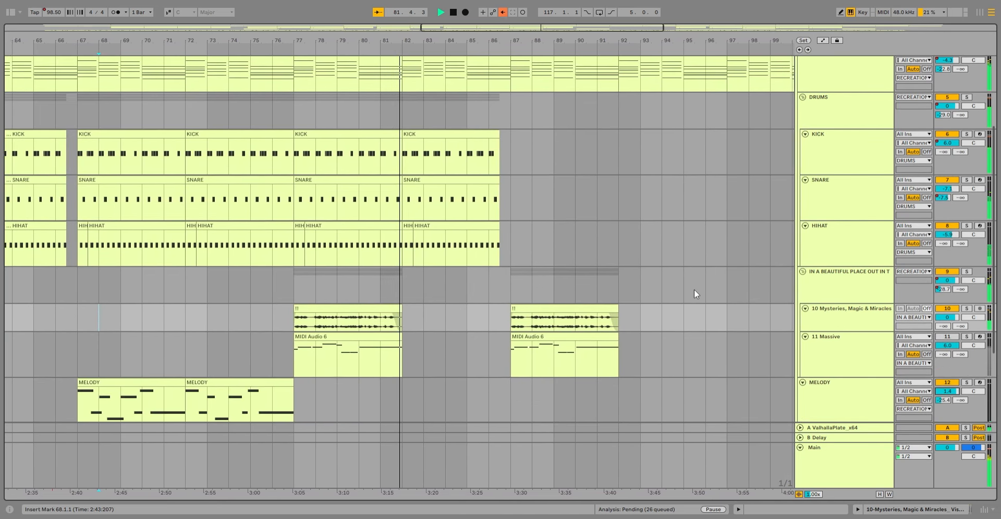
scroll(693, 290, down, 3)
scroll(693, 289, up, 9)
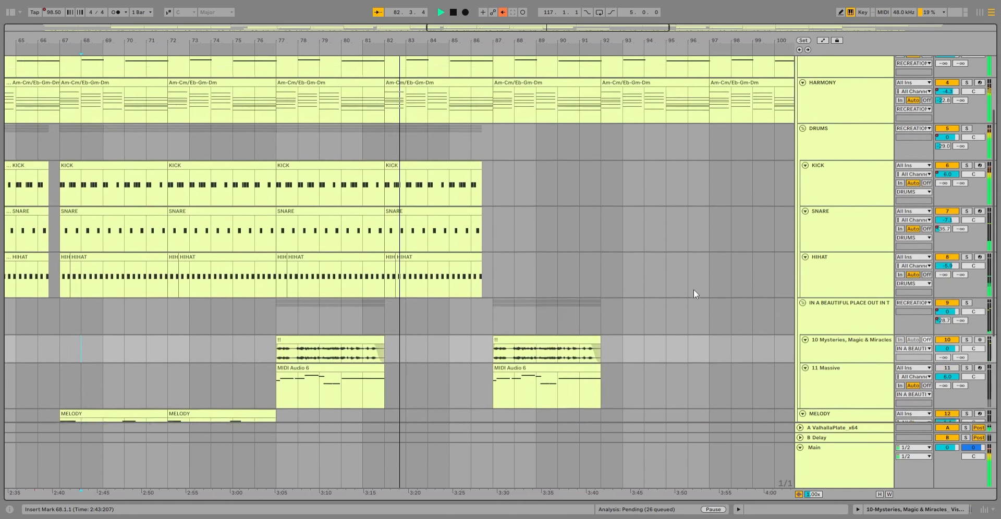
scroll(692, 289, up, 1)
scroll(692, 289, down, 3)
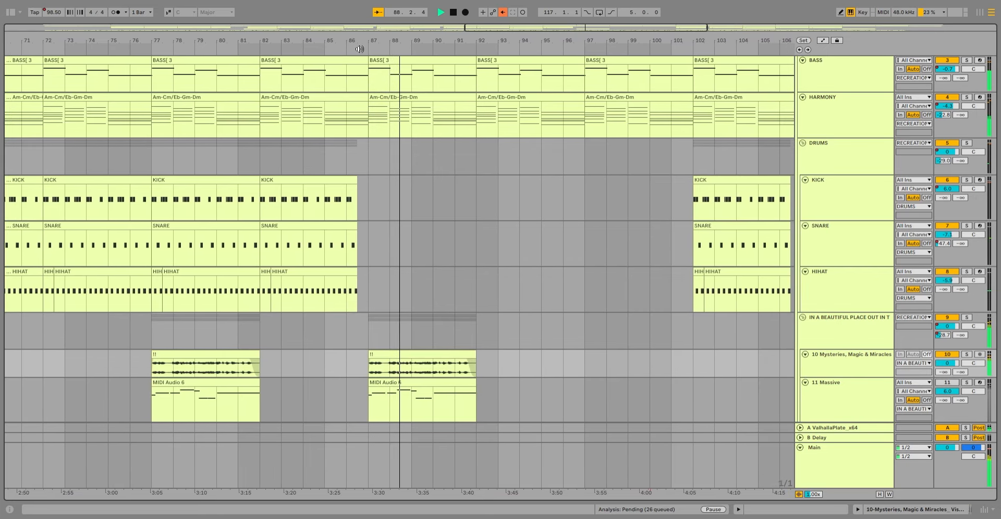
- Examine the drumless drop section up to bar 102 across the BASS, HARMONY and LAUGH SAMPLE tracks
scroll(408, 271, down, 3)
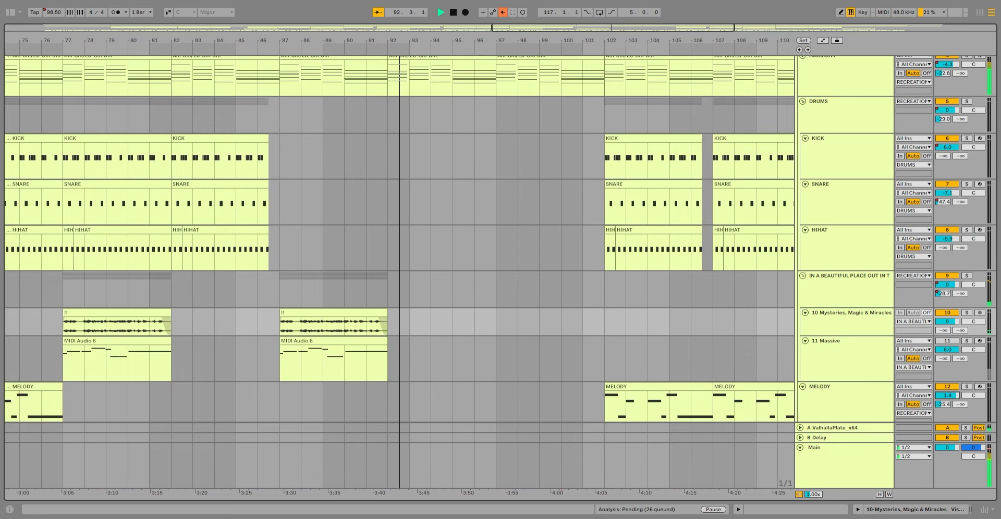
scroll(607, 402, down, 5)
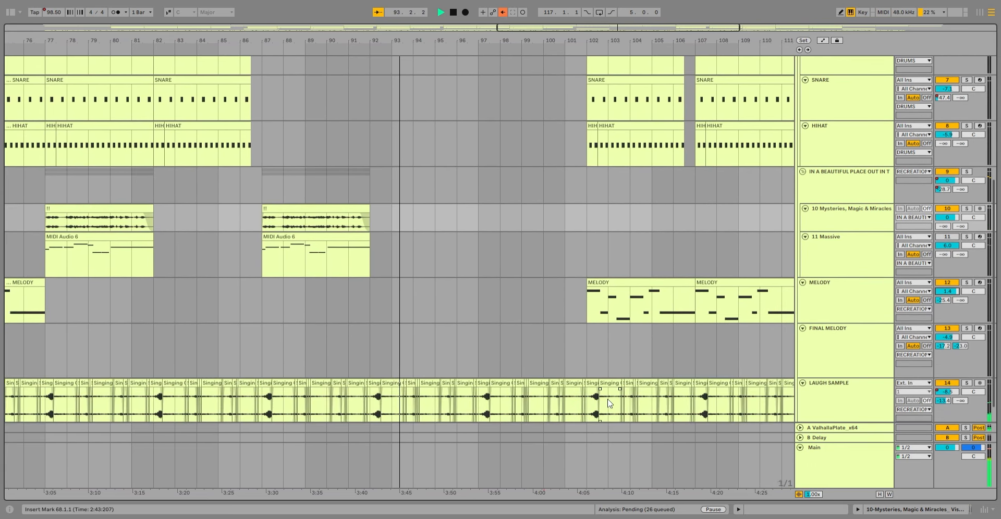
scroll(606, 396, up, 8)
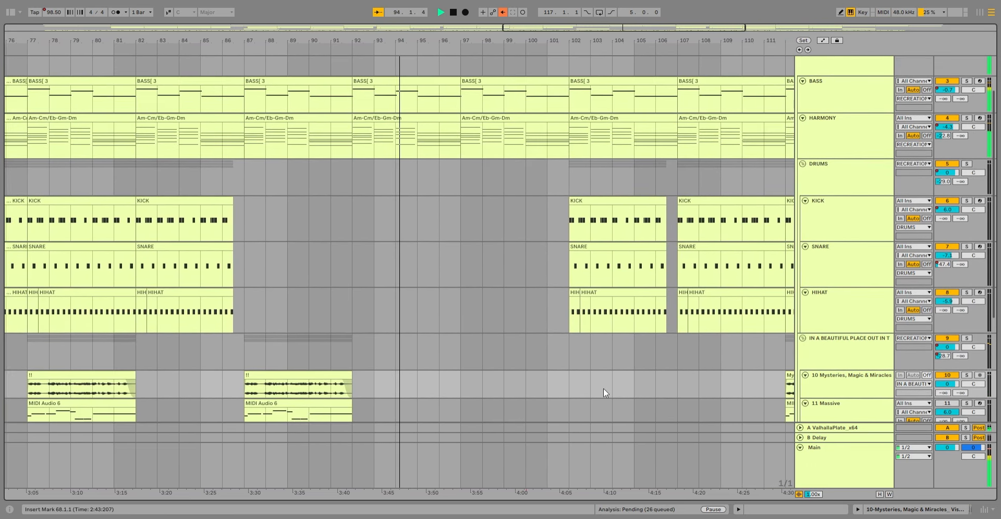
scroll(518, 214, up, 3)
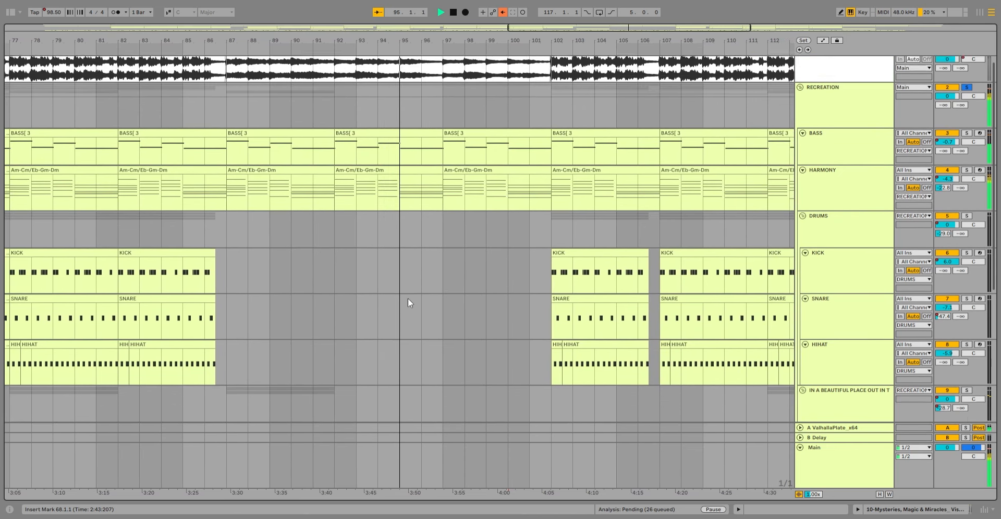
scroll(407, 298, up, 1)
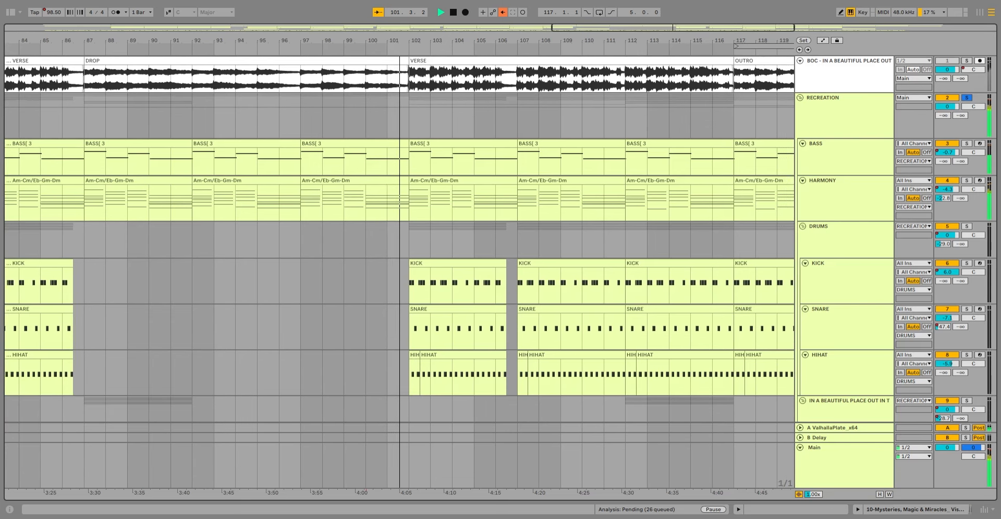
- Follow the verse from bar 102, examining the returning drums, the gap before bar 107 and the two MELODY clips
scroll(496, 344, down, 1)
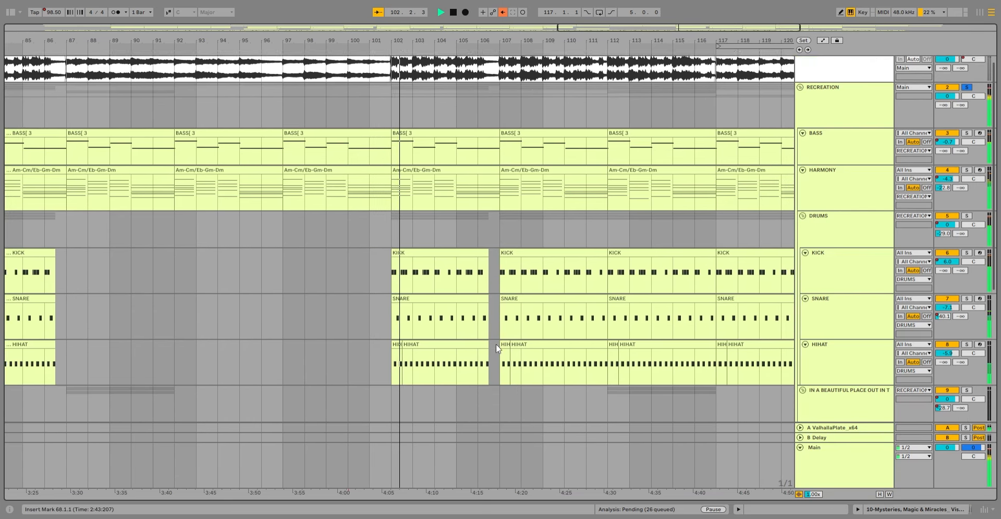
scroll(496, 348, down, 5)
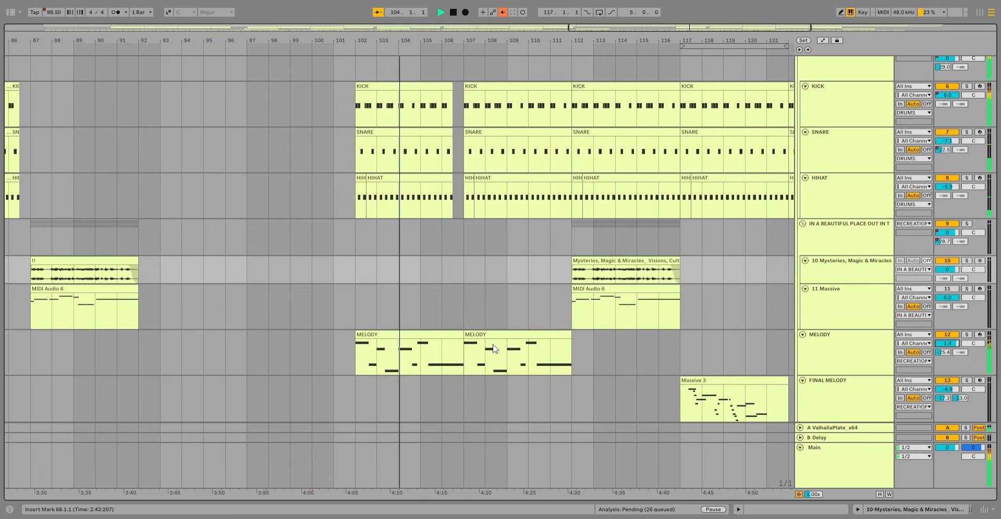
scroll(493, 349, down, 1)
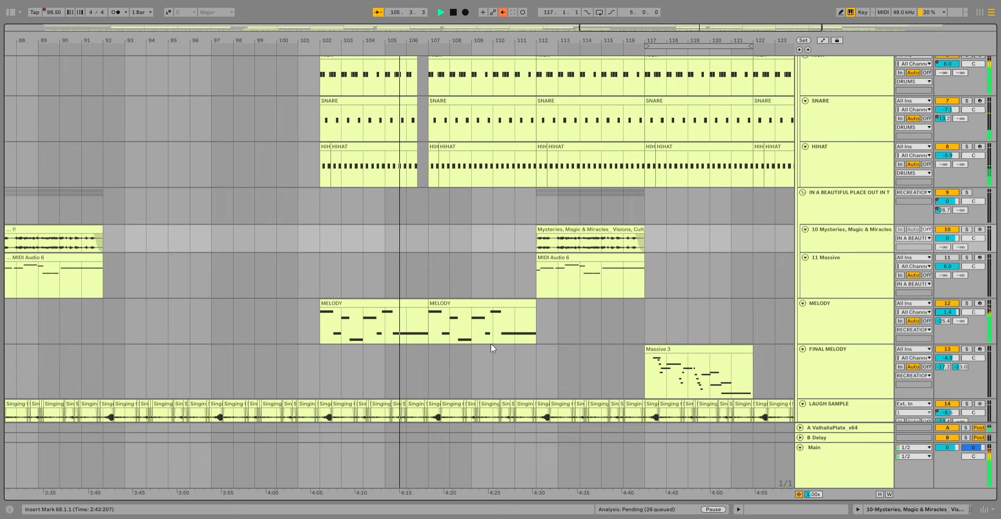
scroll(492, 348, up, 1)
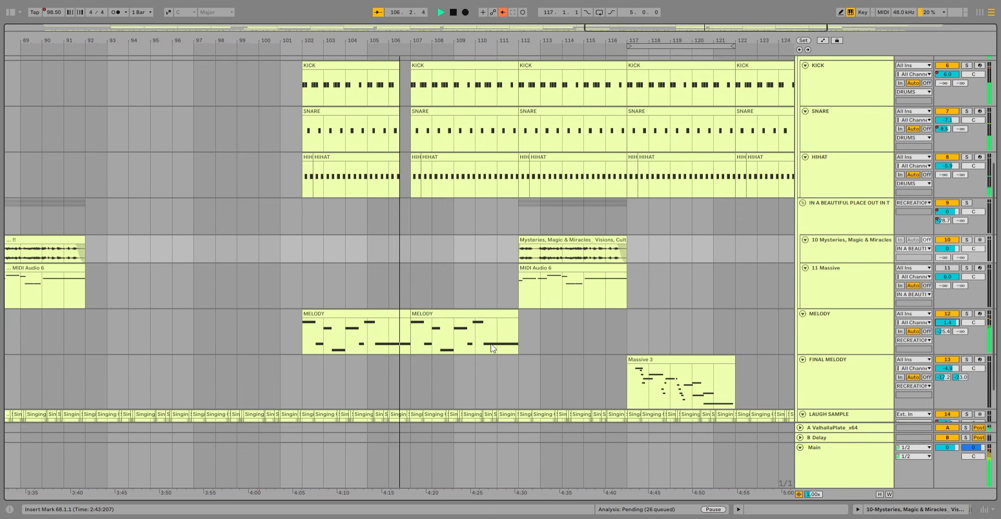
scroll(491, 347, up, 6)
scroll(490, 345, down, 5)
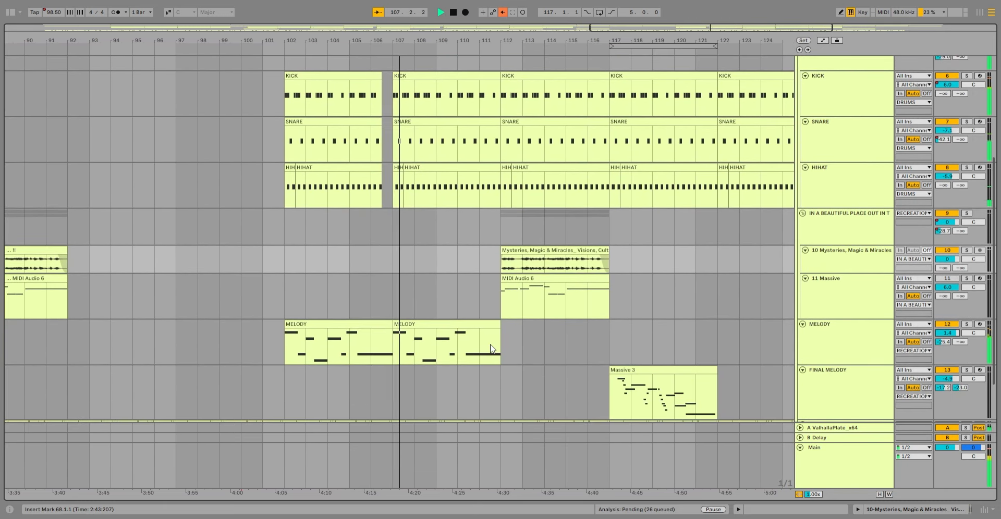
scroll(505, 333, down, 2)
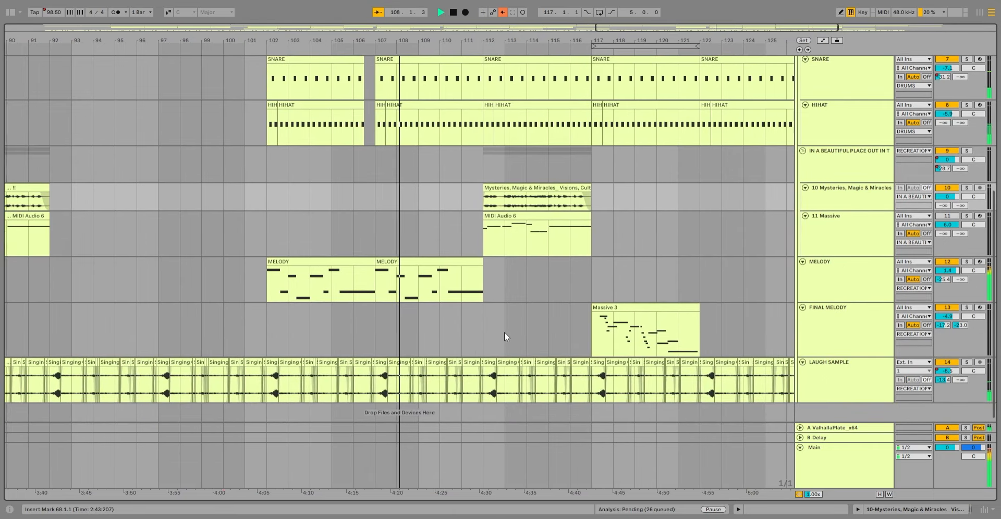
- Follow the playback to the vocal clip at bar 112 and the FINAL MELODY clip at bar 117
scroll(504, 333, up, 4)
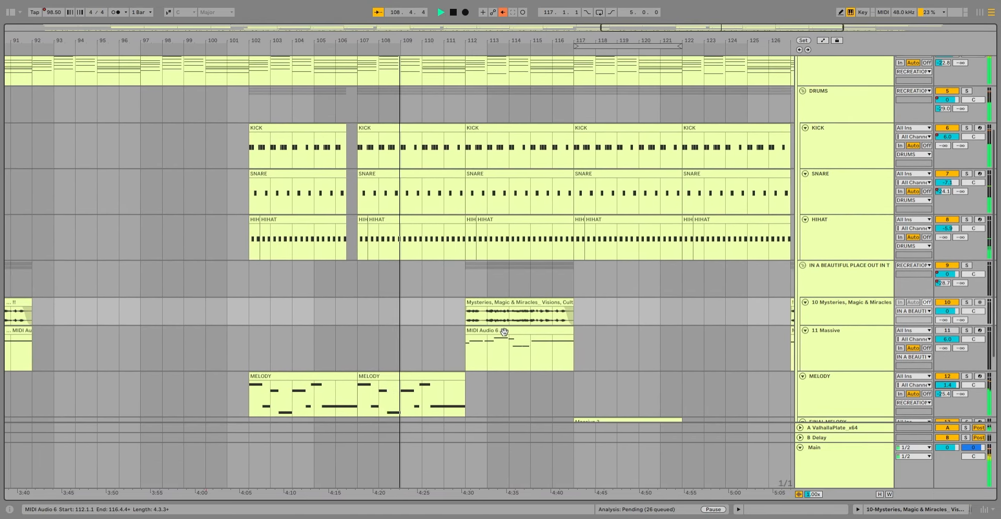
scroll(504, 332, down, 1)
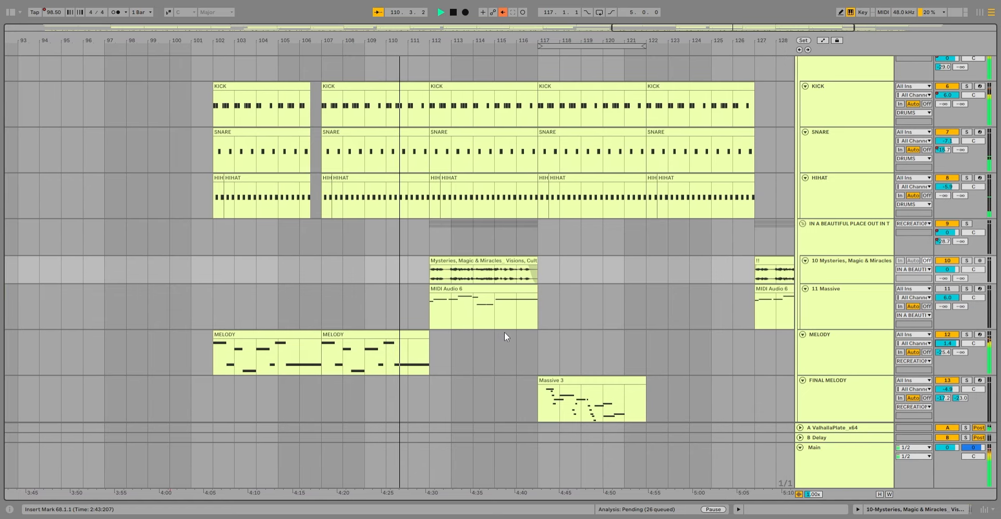
scroll(504, 333, up, 3)
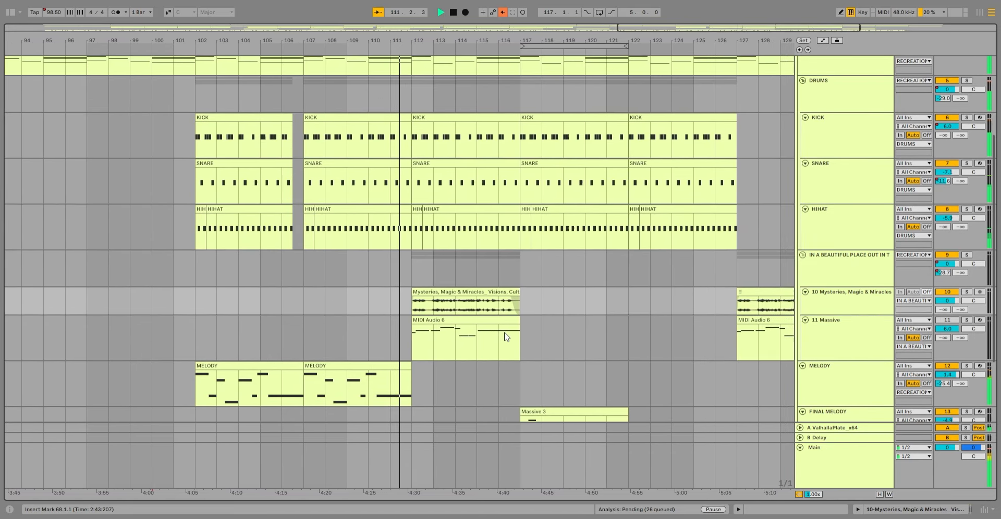
scroll(505, 337, up, 10)
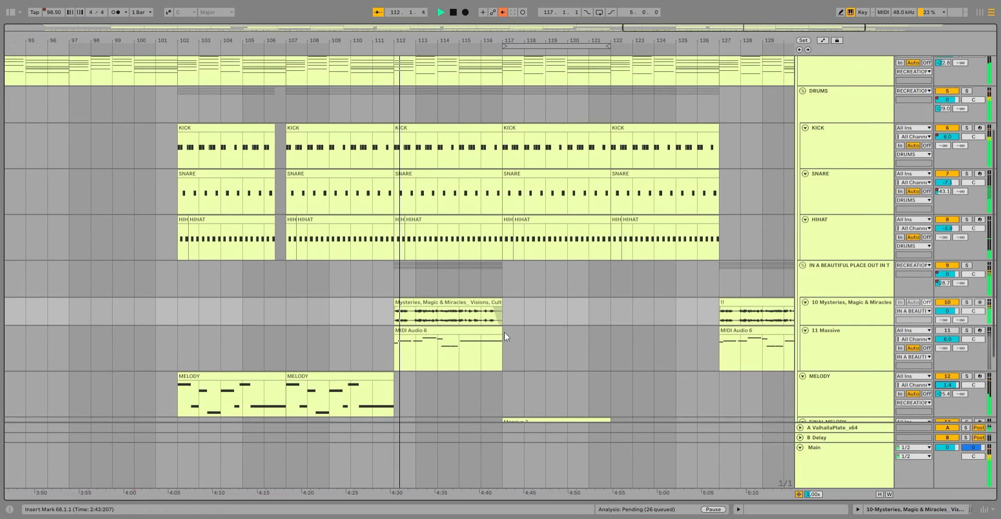
scroll(504, 334, down, 13)
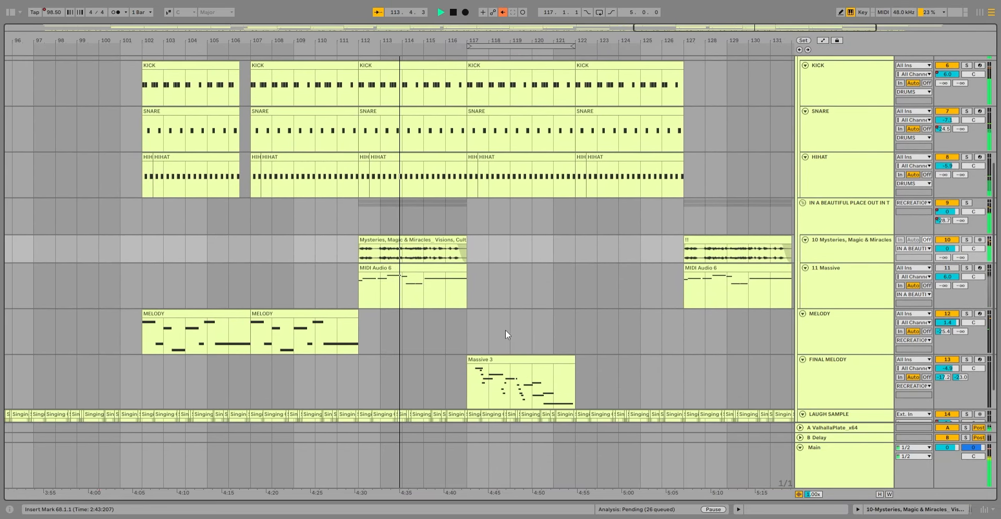
scroll(505, 334, down, 4)
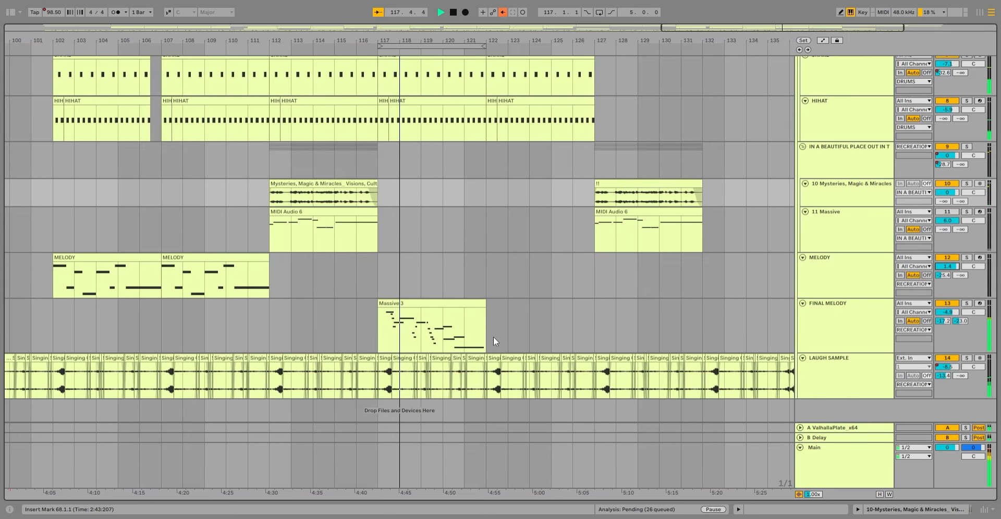
- Follow the outro through bar 128, examining where the drums stop and which of the remaining tracks play on
scroll(475, 327, up, 2)
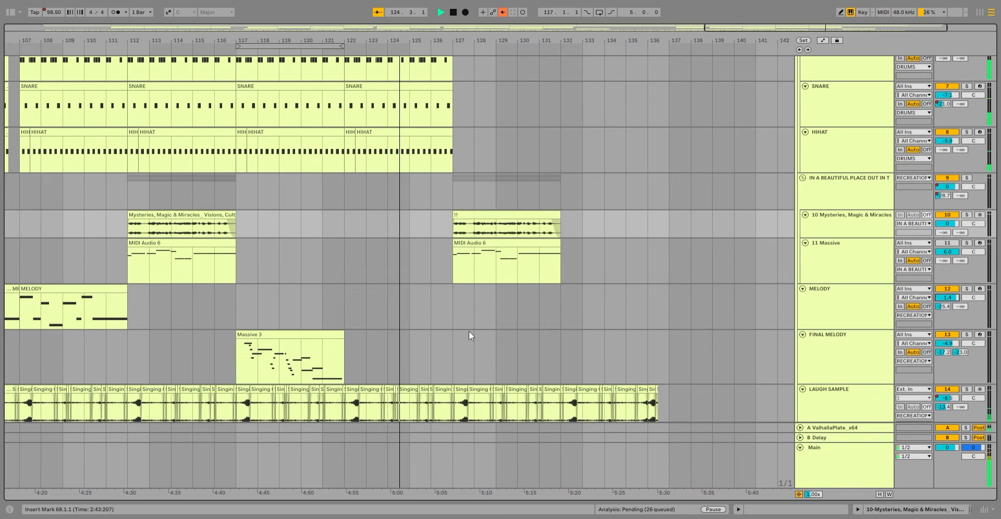
scroll(469, 331, down, 2)
scroll(472, 340, up, 3)
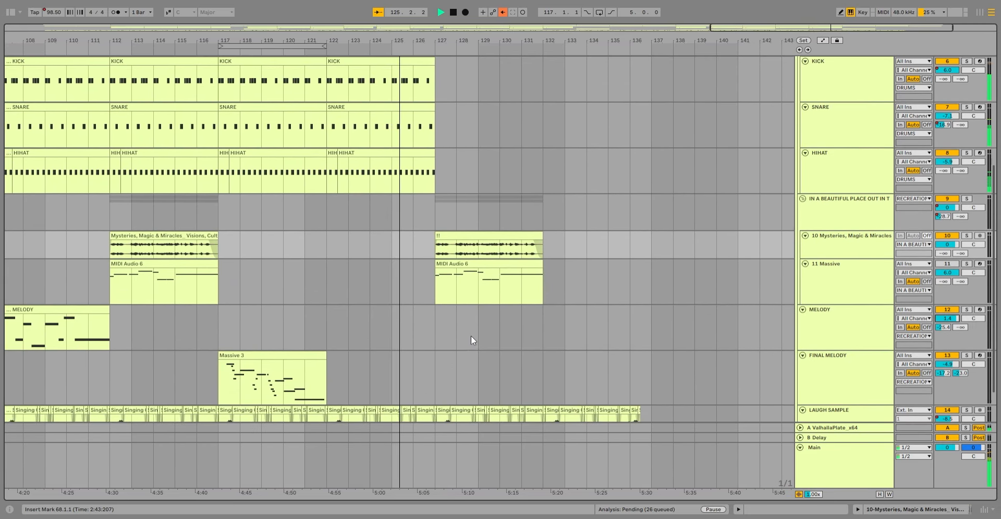
scroll(472, 340, up, 7)
scroll(471, 340, up, 1)
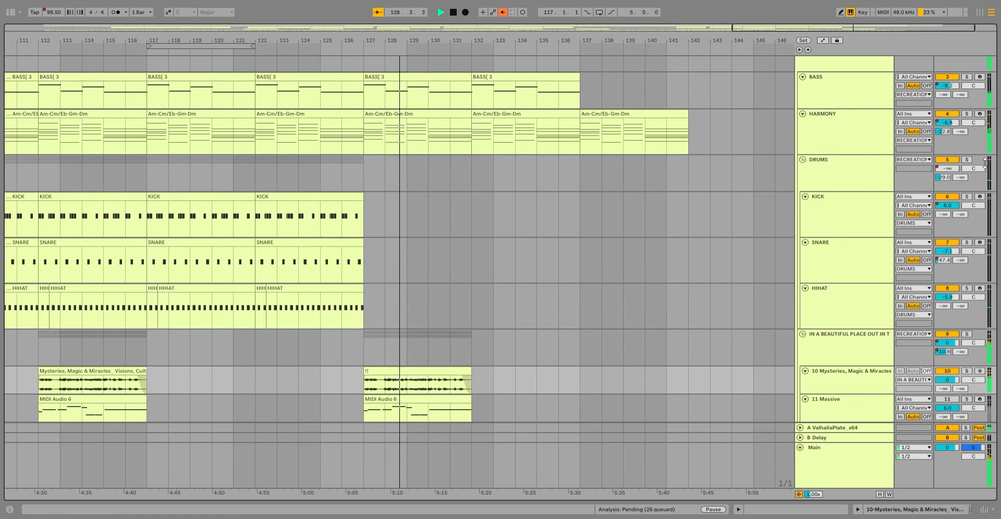
- Show the automation to examine the outro's track volume fades, and return to the normal clip view
key(a)
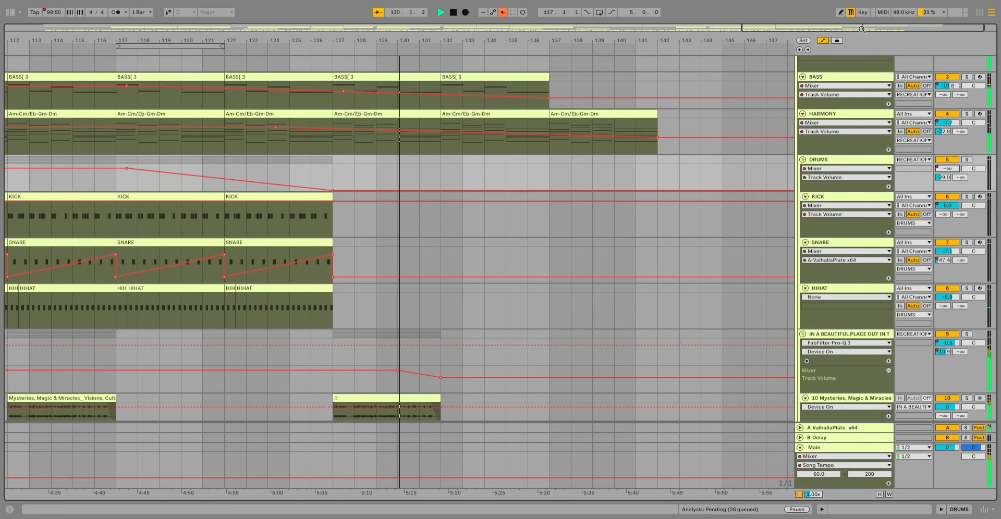
click(822, 40)
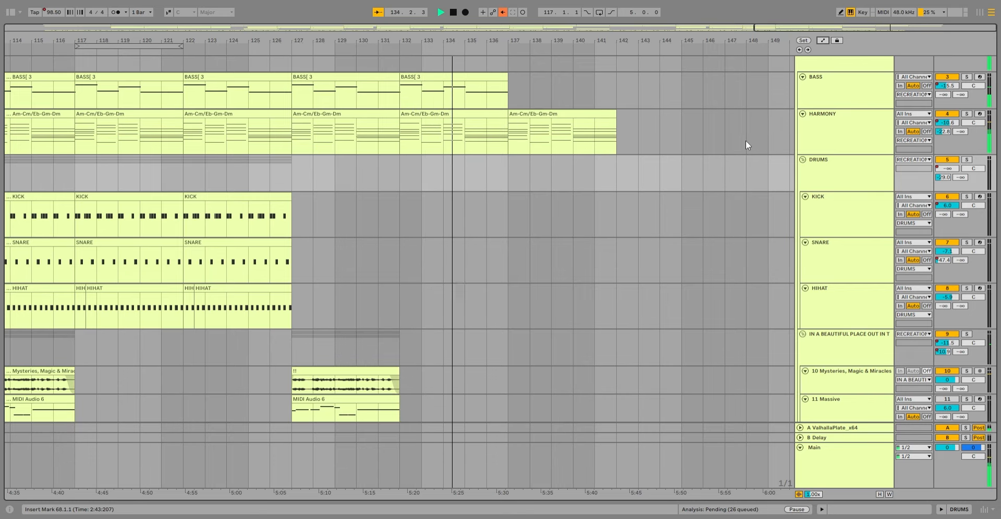
scroll(745, 140, up, 1)
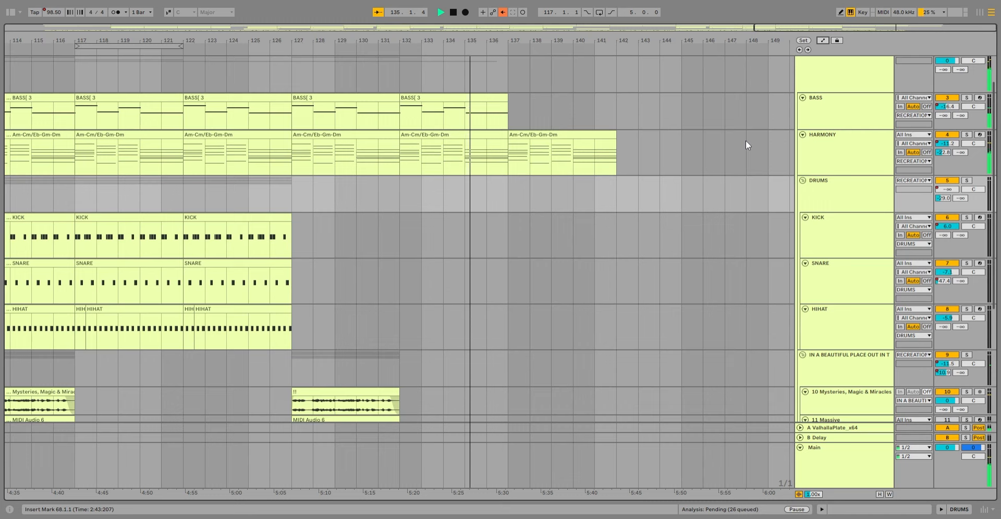